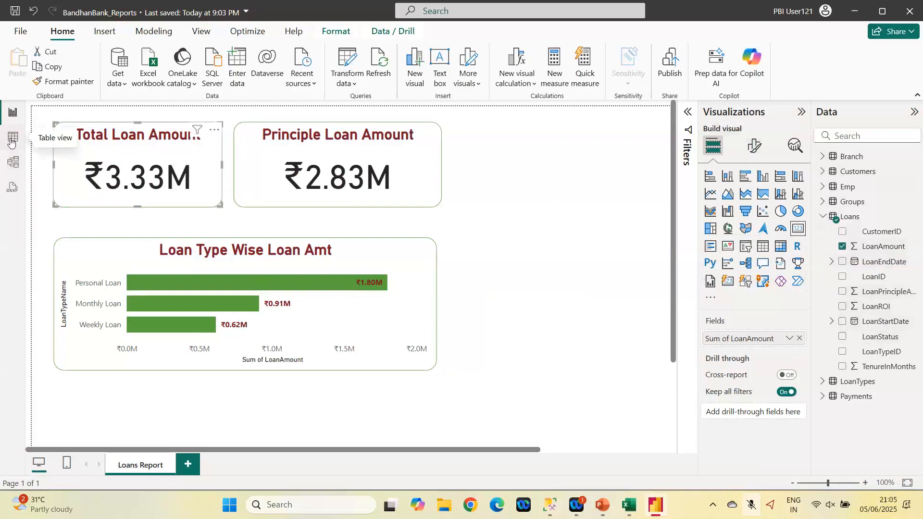
# - Open the Loans table's data in the Table view
pyautogui.click(11, 143)
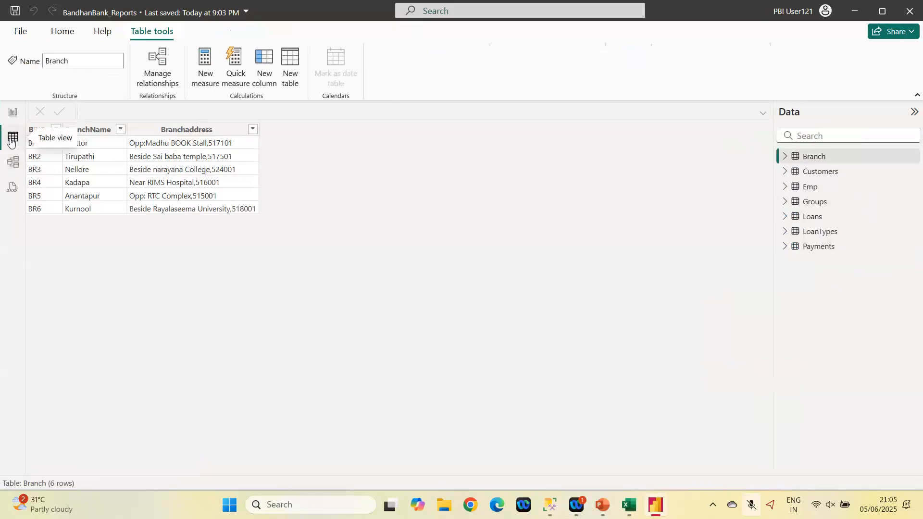
pyautogui.click(813, 217)
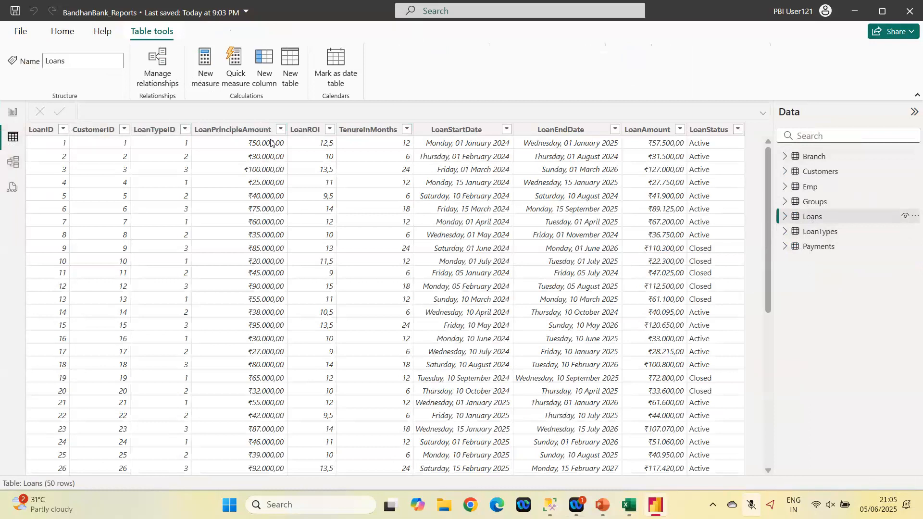
pyautogui.moveTo(197, 138)
pyautogui.mouseDown()
pyautogui.moveTo(262, 148)
pyautogui.moveTo(233, 102)
pyautogui.moveTo(208, 148)
pyautogui.moveTo(239, 398)
pyautogui.mouseUp()
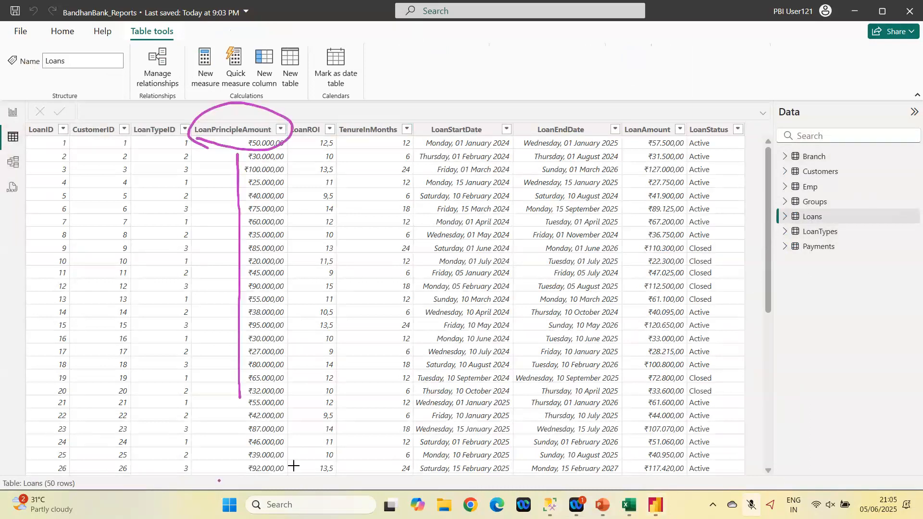
pyautogui.moveTo(219, 480); pyautogui.dragTo(300, 464)
pyautogui.moveTo(230, 500); pyautogui.dragTo(333, 484)
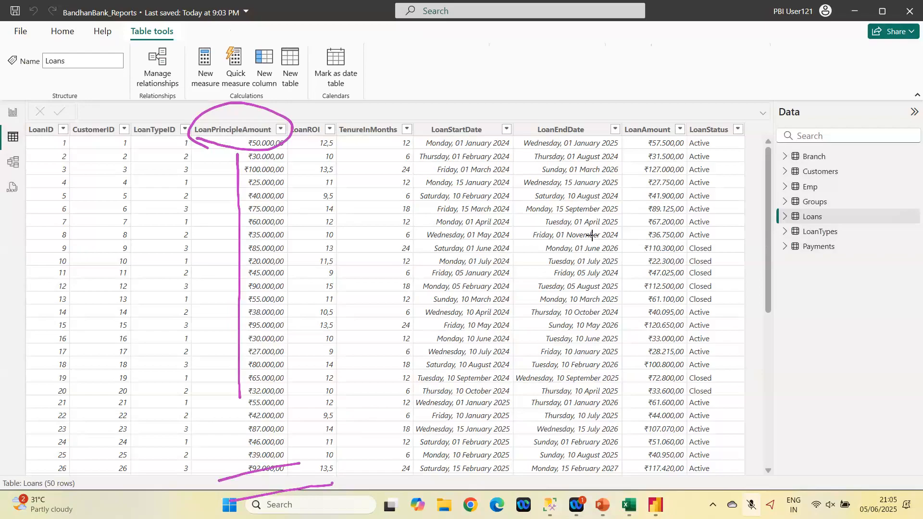
pyautogui.moveTo(670, 123); pyautogui.dragTo(641, 412)
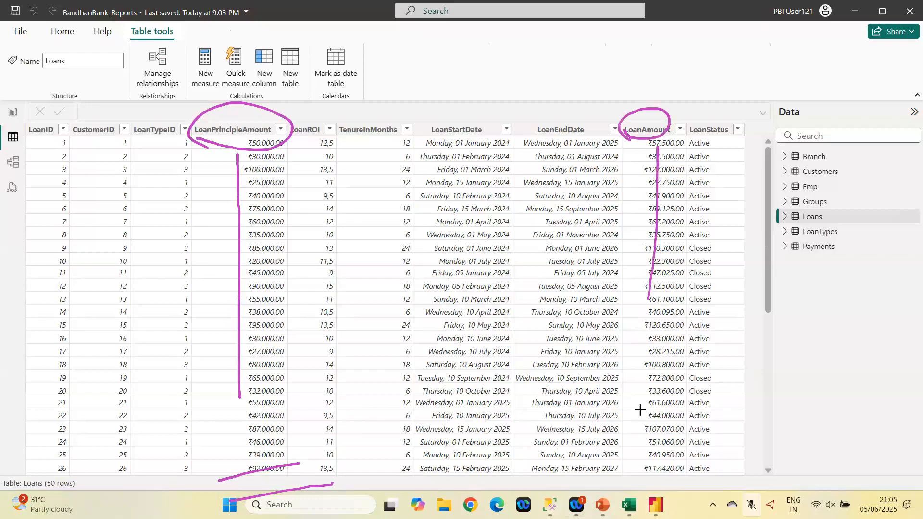
pyautogui.moveTo(621, 474); pyautogui.dragTo(682, 443)
pyautogui.moveTo(632, 488); pyautogui.dragTo(701, 463)
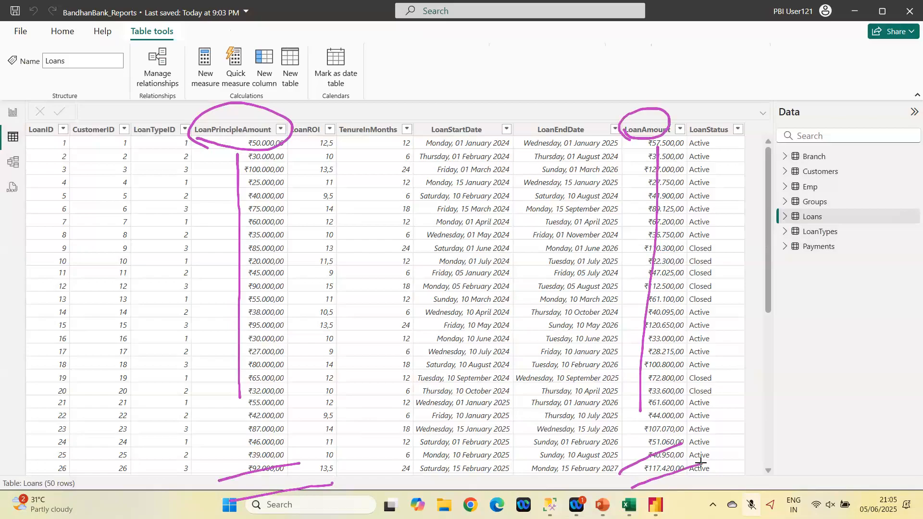
pyautogui.click(656, 104)
pyautogui.moveTo(622, 128)
pyautogui.mouseDown()
pyautogui.moveTo(645, 112)
pyautogui.moveTo(619, 86)
pyautogui.mouseUp()
pyautogui.moveTo(621, 49)
pyautogui.mouseDown()
pyautogui.moveTo(610, 74)
pyautogui.moveTo(647, 44)
pyautogui.moveTo(661, 54)
pyautogui.mouseUp()
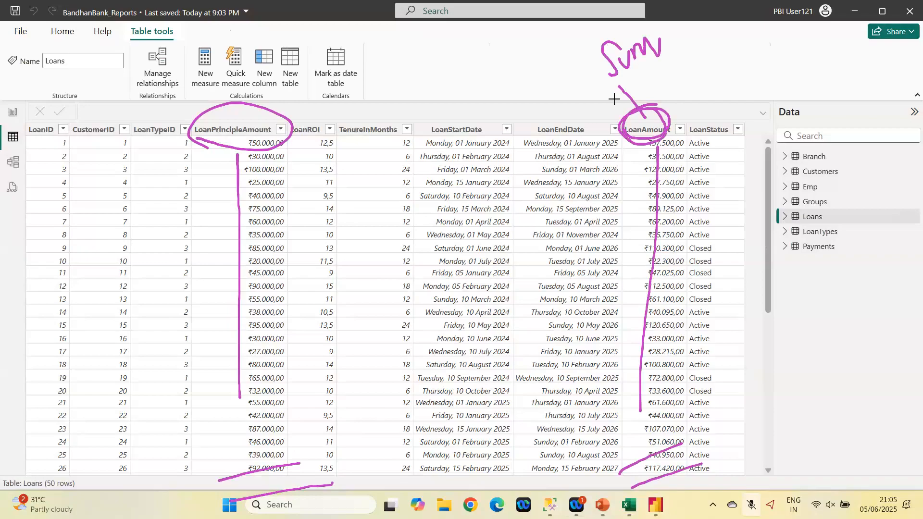
pyautogui.moveTo(614, 99); pyautogui.dragTo(659, 81)
pyautogui.moveTo(254, 120); pyautogui.dragTo(339, 80)
pyautogui.moveTo(364, 43); pyautogui.dragTo(369, 70)
pyautogui.moveTo(397, 41)
pyautogui.mouseDown()
pyautogui.moveTo(420, 77)
pyautogui.moveTo(405, 124)
pyautogui.moveTo(420, 98)
pyautogui.mouseUp()
pyautogui.moveTo(407, 139)
pyautogui.mouseDown()
pyautogui.moveTo(405, 160)
pyautogui.moveTo(432, 124)
pyautogui.moveTo(439, 145)
pyautogui.mouseUp()
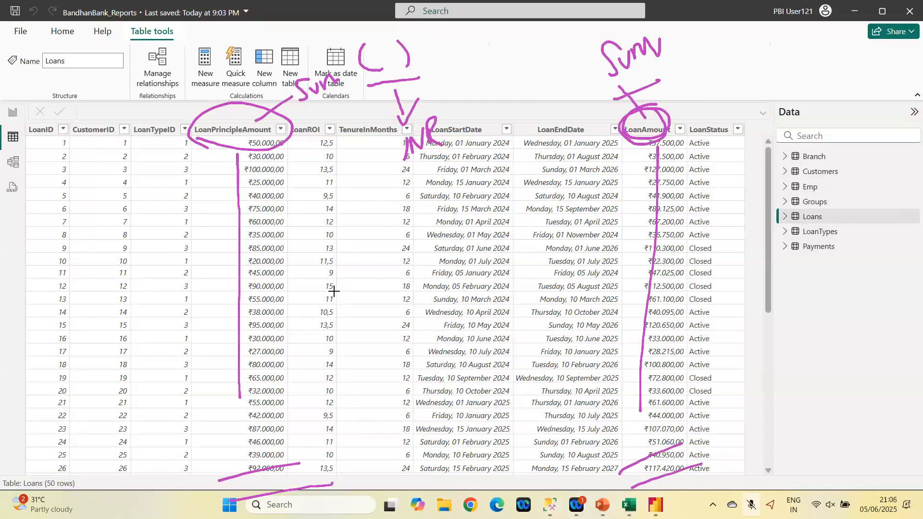
pyautogui.moveTo(325, 249)
pyautogui.mouseDown()
pyautogui.moveTo(329, 292)
pyautogui.moveTo(347, 273)
pyautogui.moveTo(371, 285)
pyautogui.mouseUp()
pyautogui.moveTo(387, 260)
pyautogui.mouseDown()
pyautogui.moveTo(407, 253)
pyautogui.moveTo(409, 266)
pyautogui.moveTo(423, 266)
pyautogui.mouseUp()
pyautogui.moveTo(435, 240); pyautogui.dragTo(465, 252)
pyautogui.moveTo(480, 264); pyautogui.dragTo(385, 308)
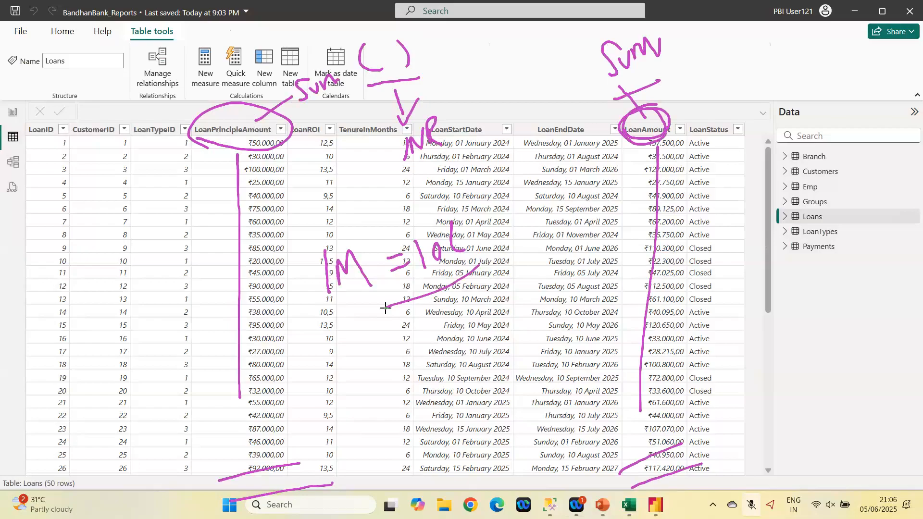
pyautogui.moveTo(332, 304)
pyautogui.mouseDown()
pyautogui.moveTo(354, 291)
pyautogui.moveTo(323, 307)
pyautogui.mouseUp()
pyautogui.moveTo(461, 209)
pyautogui.mouseDown()
pyautogui.moveTo(409, 219)
pyautogui.moveTo(459, 212)
pyautogui.mouseUp()
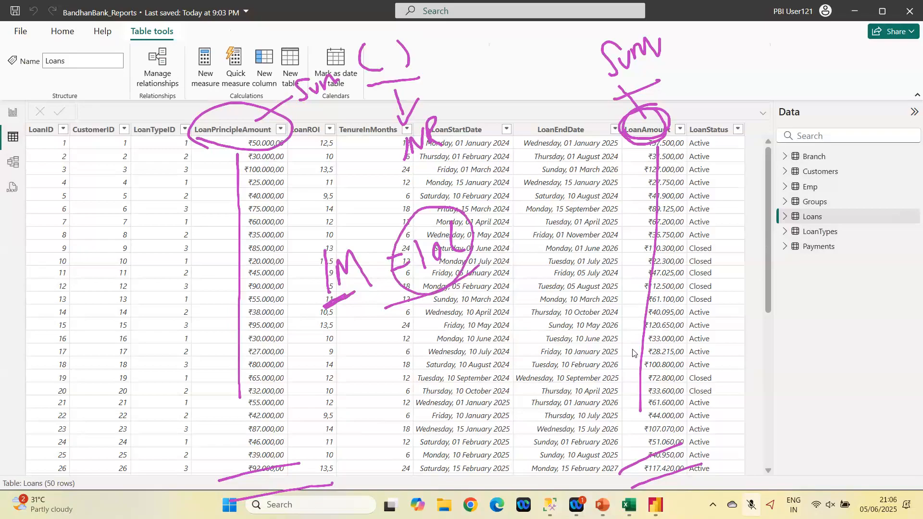
pyautogui.press('Escape')
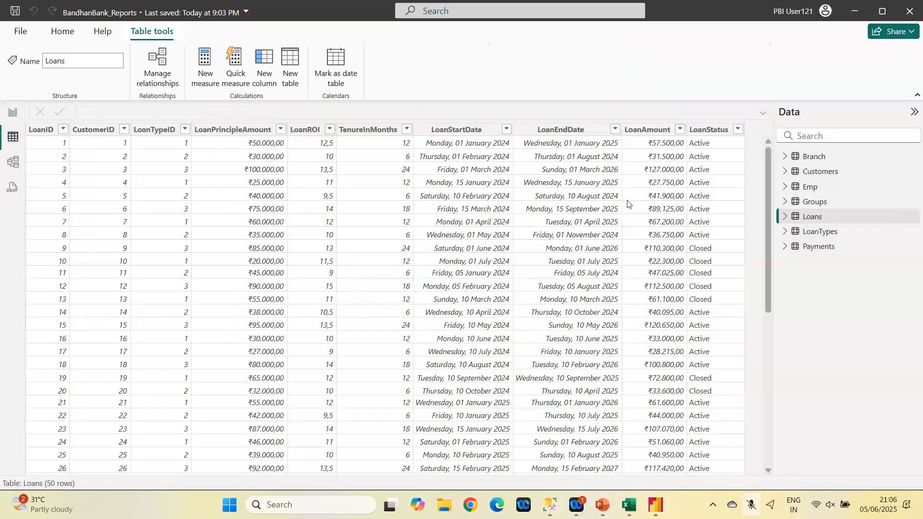
# - Switch to the Copilot app and send the prompt "DAX Calculation"
pyautogui.click(418, 506)
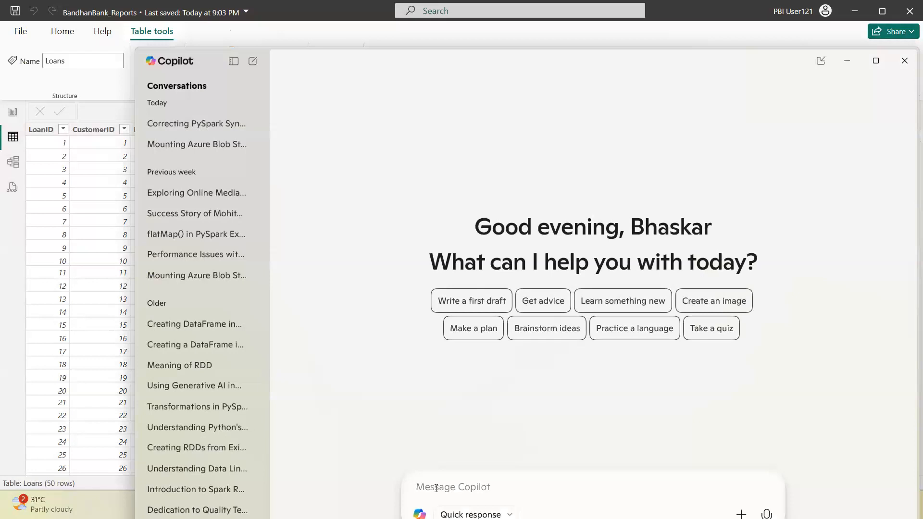
pyautogui.write('DAX')
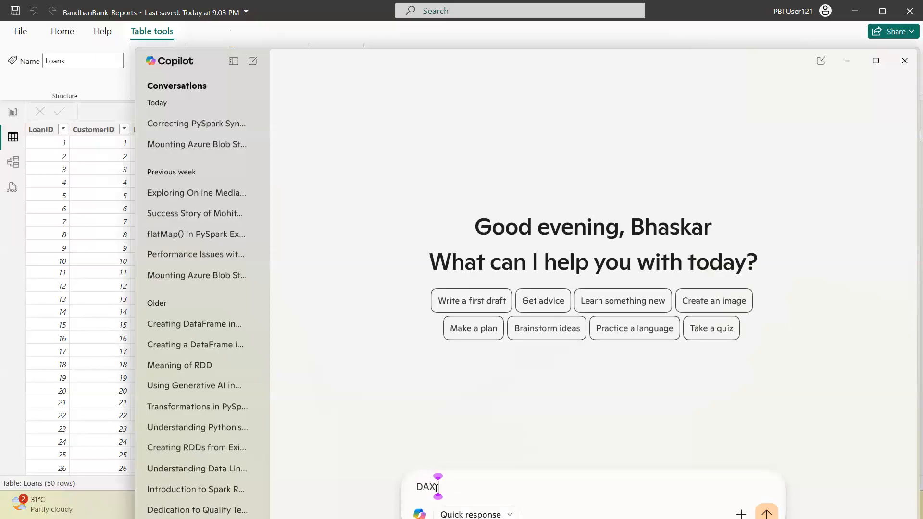
pyautogui.write('Calculat')
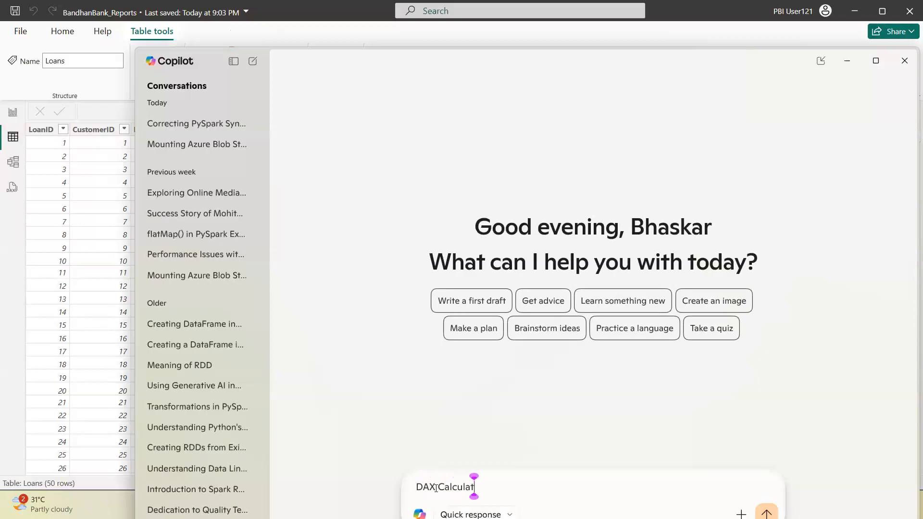
pyautogui.write('ion')
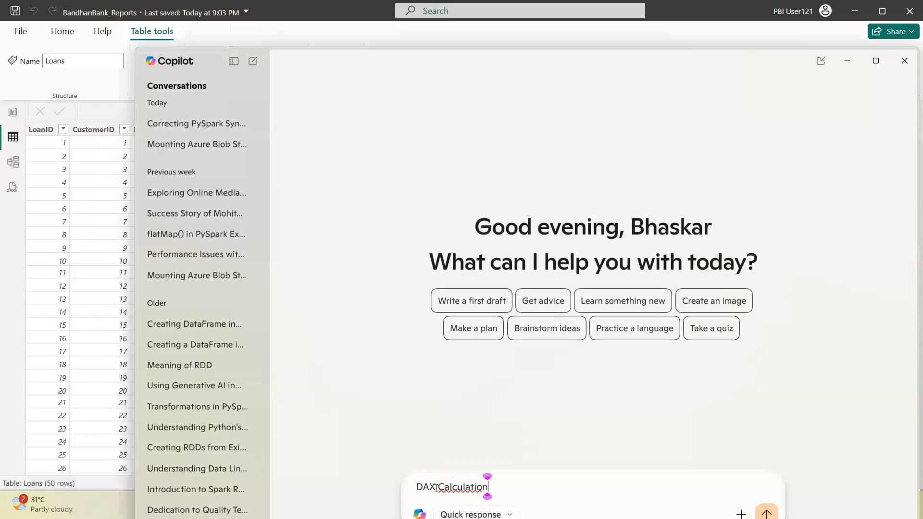
pyautogui.press('Return')
# - Ask Copilot to convert 12 million into INR
pyautogui.write('Conert mil')
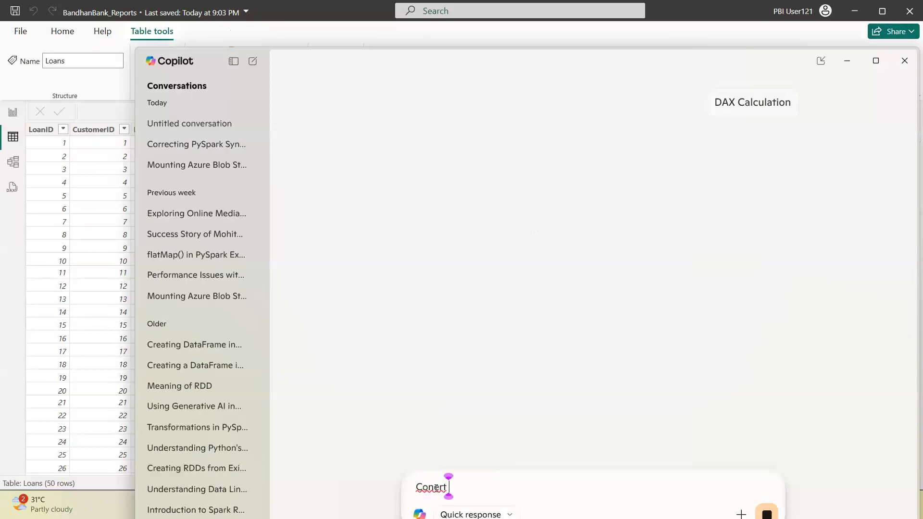
pyautogui.press('BackSpace')
pyautogui.press('BackSpace')
pyautogui.press('BackSpace')
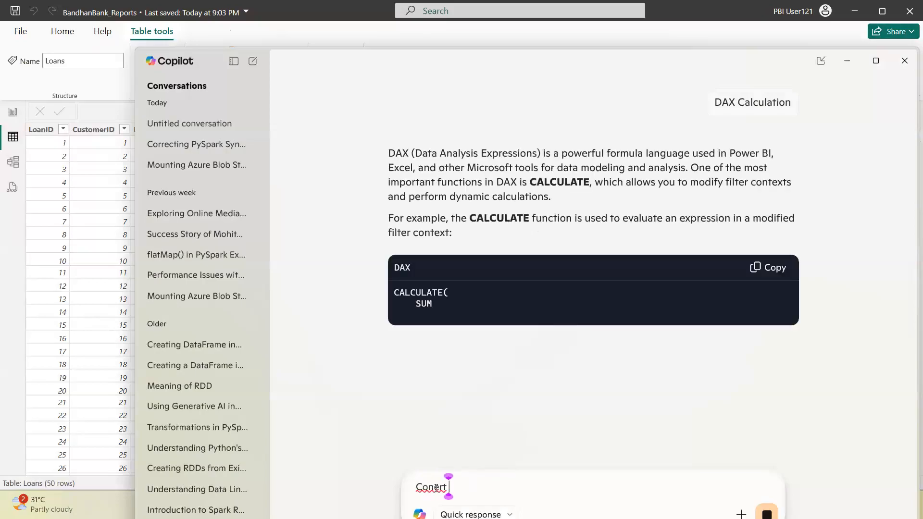
pyautogui.write('12 mill')
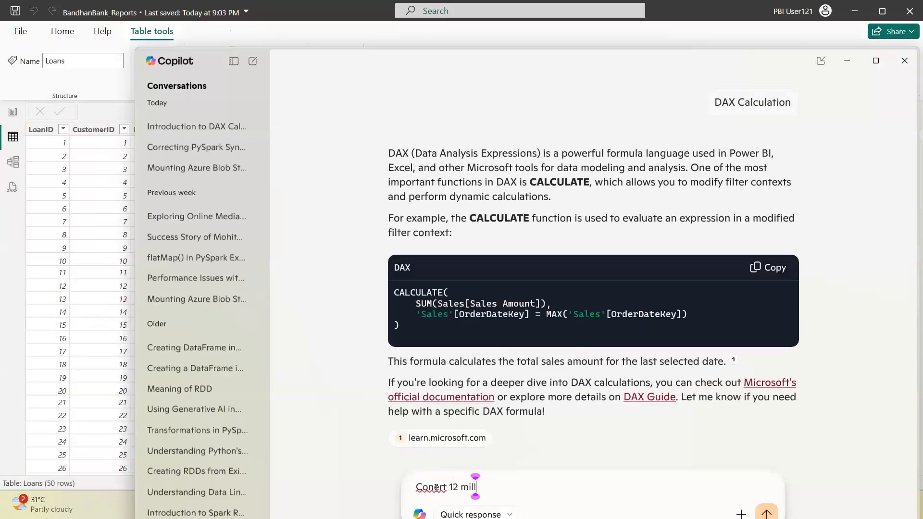
pyautogui.write('ion into INR')
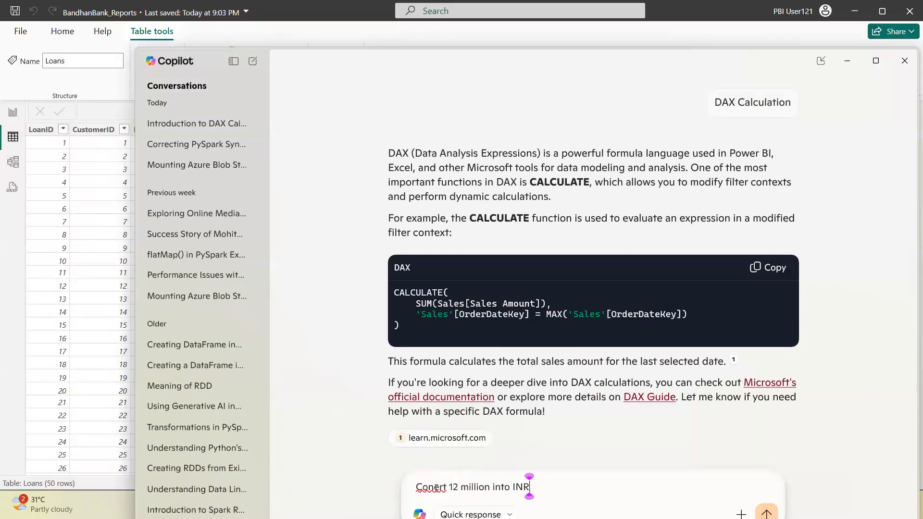
pyautogui.press('Return')
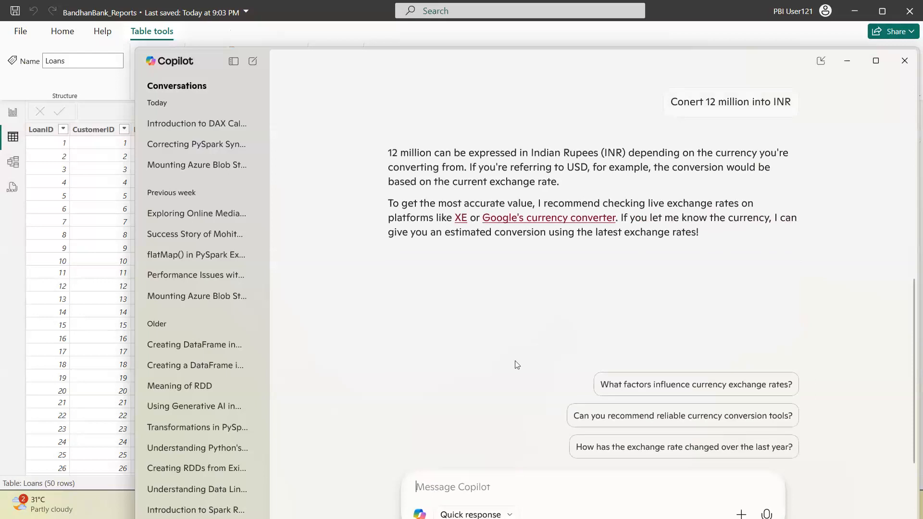
# - Send Copilot the prompt "Write DAX Code"
pyautogui.write('Wr')
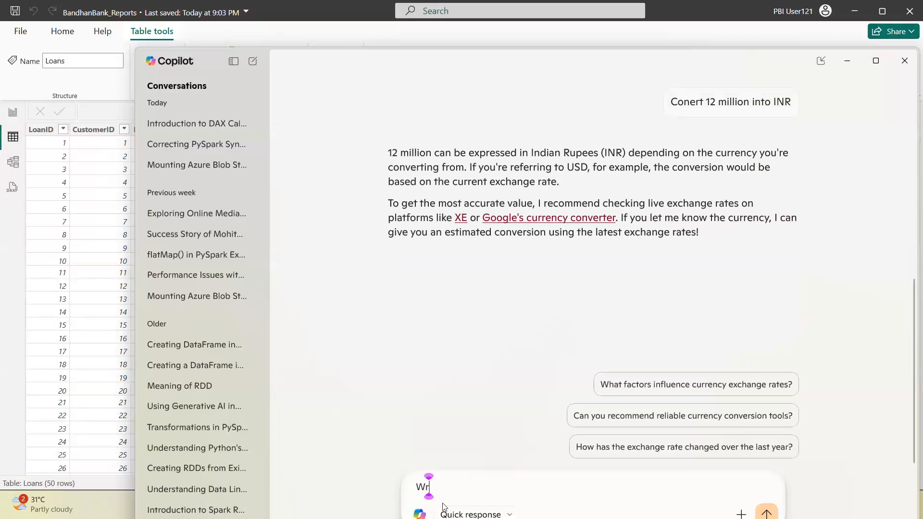
pyautogui.write('ite DAX ')
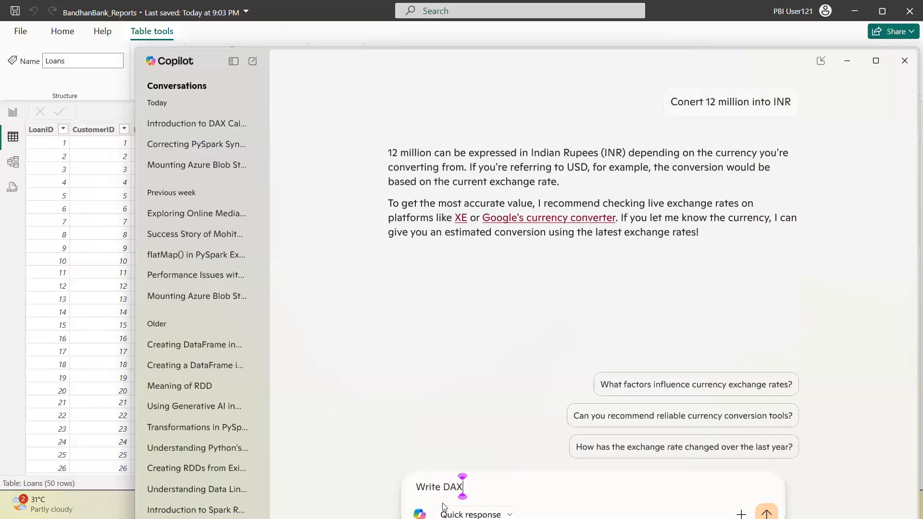
pyautogui.write('Code')
pyautogui.press('Return')
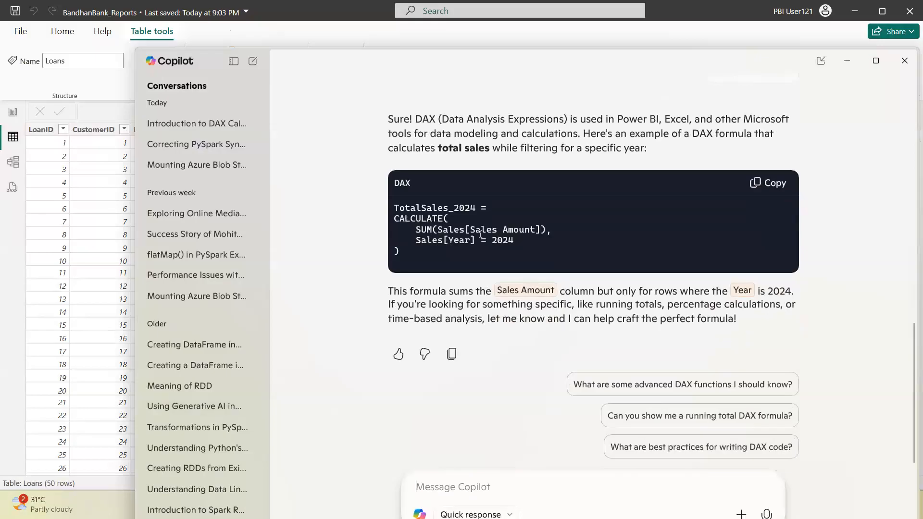
# - Review the first answer in the conversation and highlight its CALCULATE example code
pyautogui.scroll(5, 481, 234)
pyautogui.scroll(5, 480, 234)
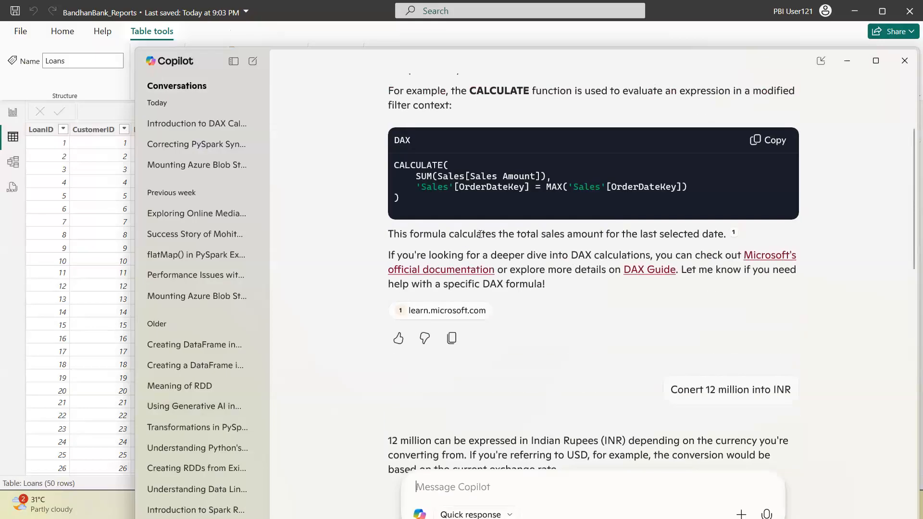
pyautogui.scroll(3, 480, 235)
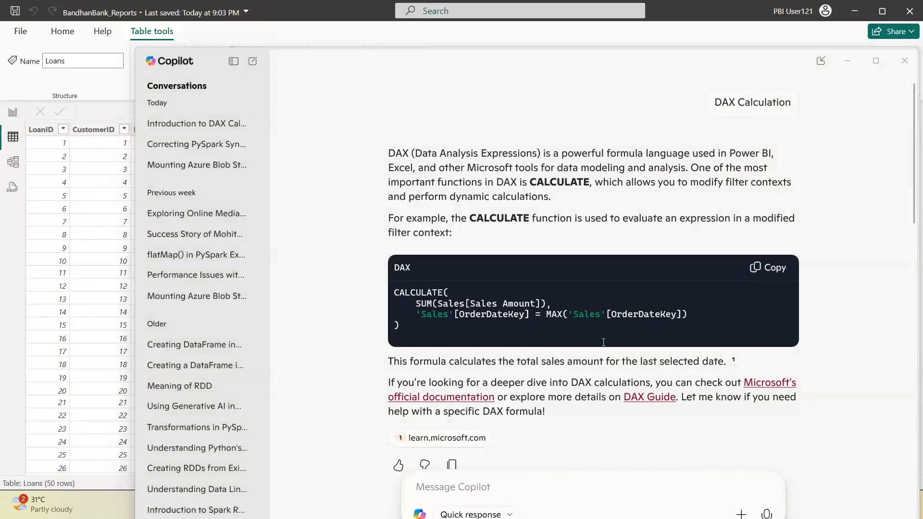
pyautogui.scroll(-4, 603, 342)
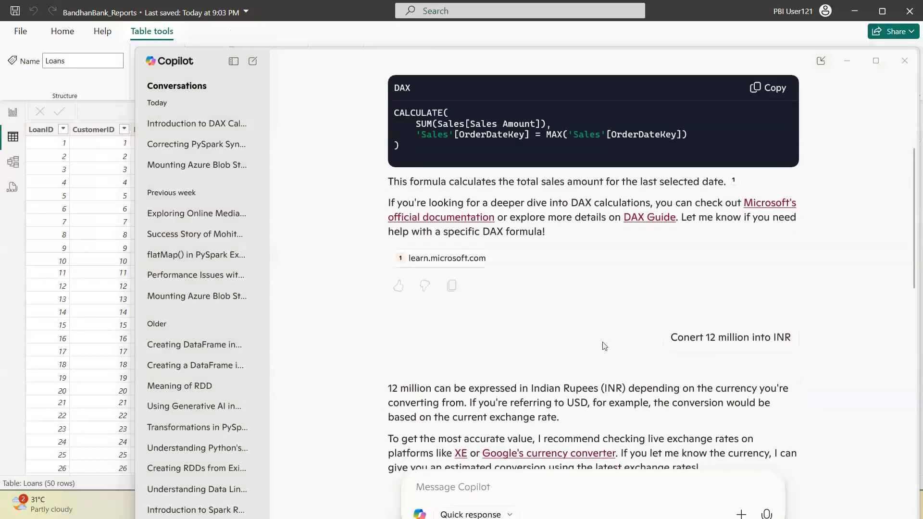
pyautogui.moveTo(392, 112); pyautogui.dragTo(423, 167)
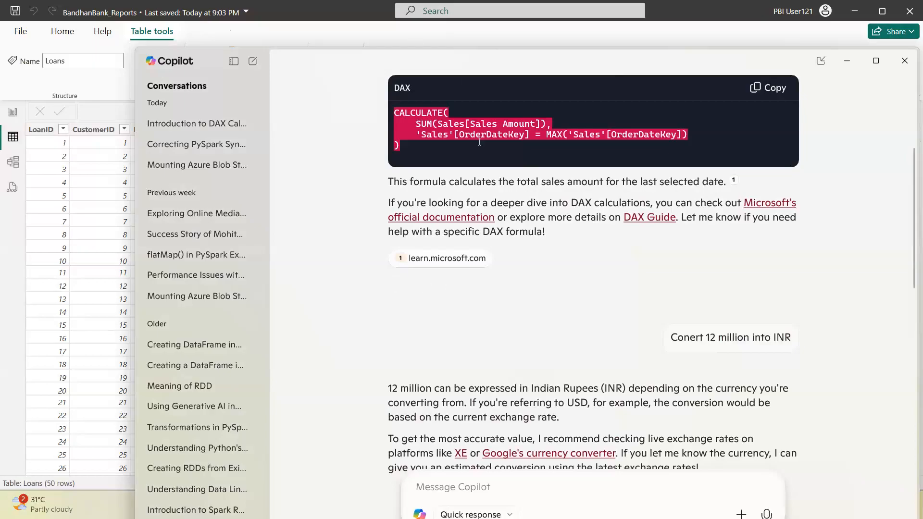
# - Ask Copilot to convert 1.2 million into lacs using a DAX calculation
pyautogui.scroll(-10, 455, 277)
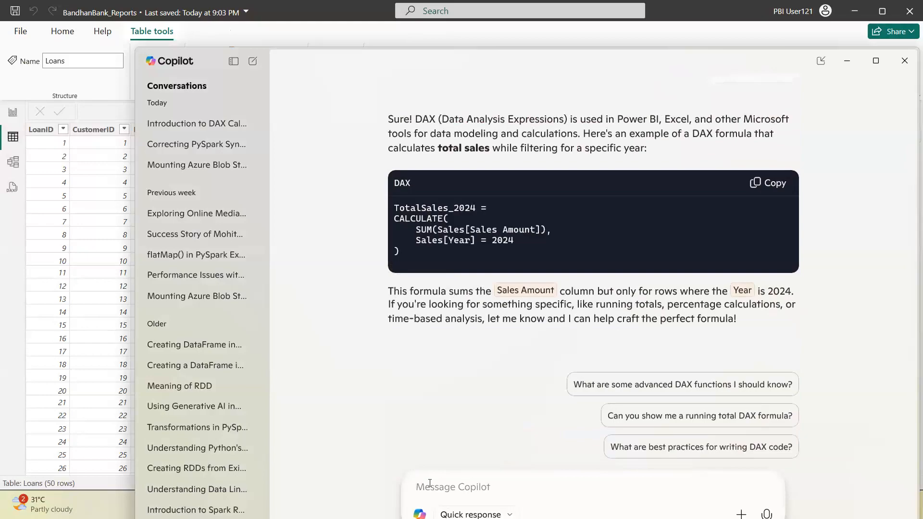
pyautogui.write('1.2')
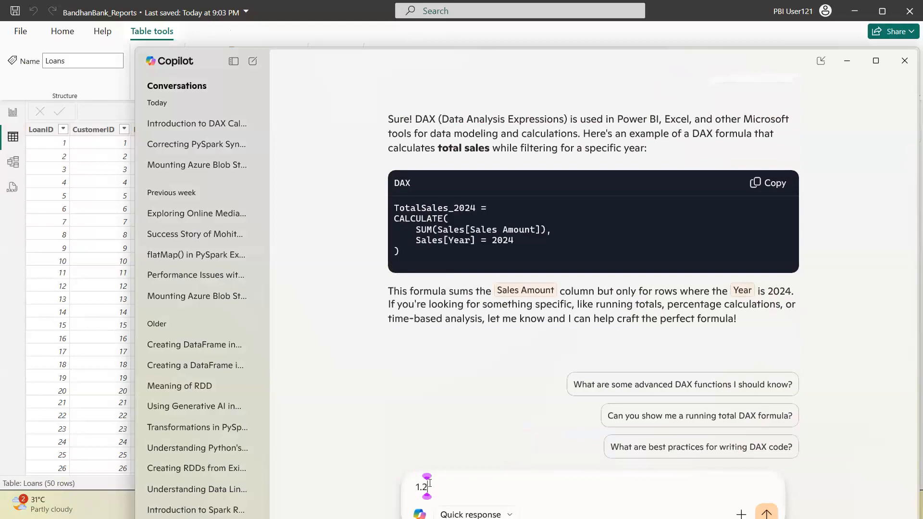
pyautogui.write('Million Convert into Lacs using')
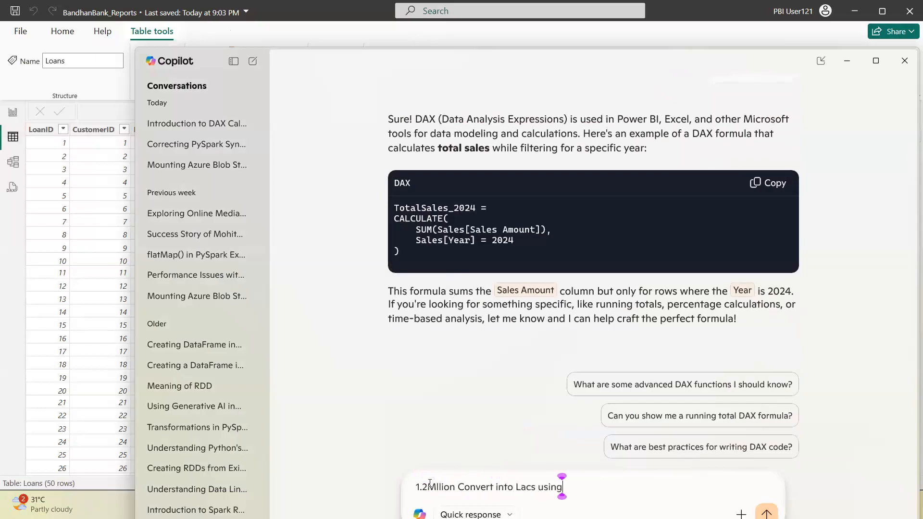
pyautogui.write(' DAX calculation')
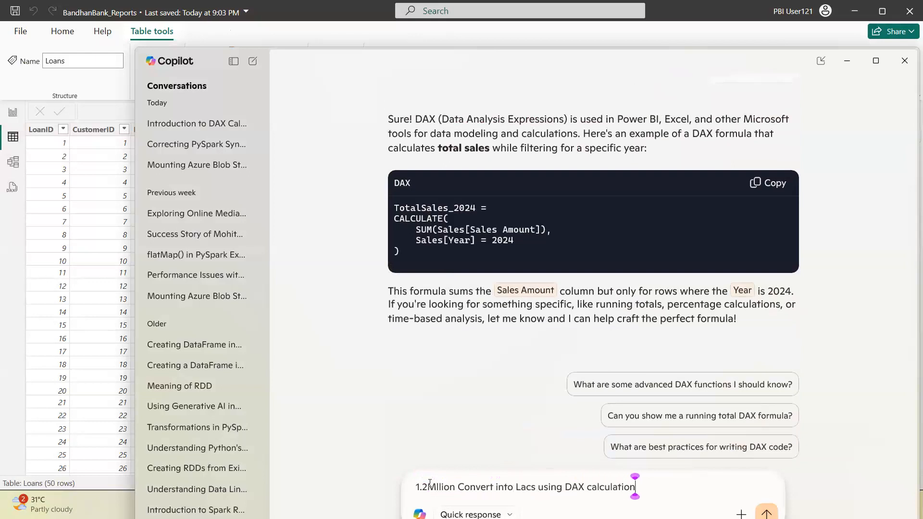
pyautogui.press('Return')
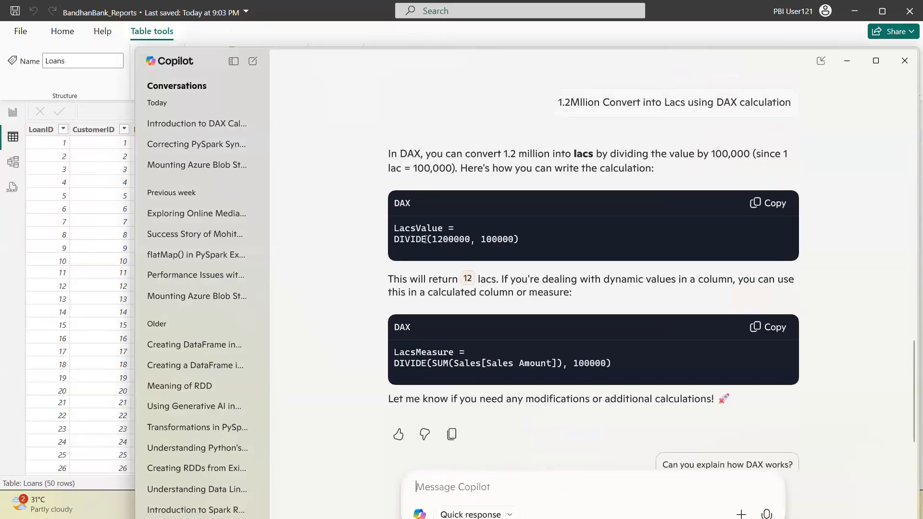
# - Highlight the DIVIDE arguments in the LacsValue example and the whole LacsMeasure formula in Copilot's answer
pyautogui.moveTo(427, 239); pyautogui.dragTo(507, 246)
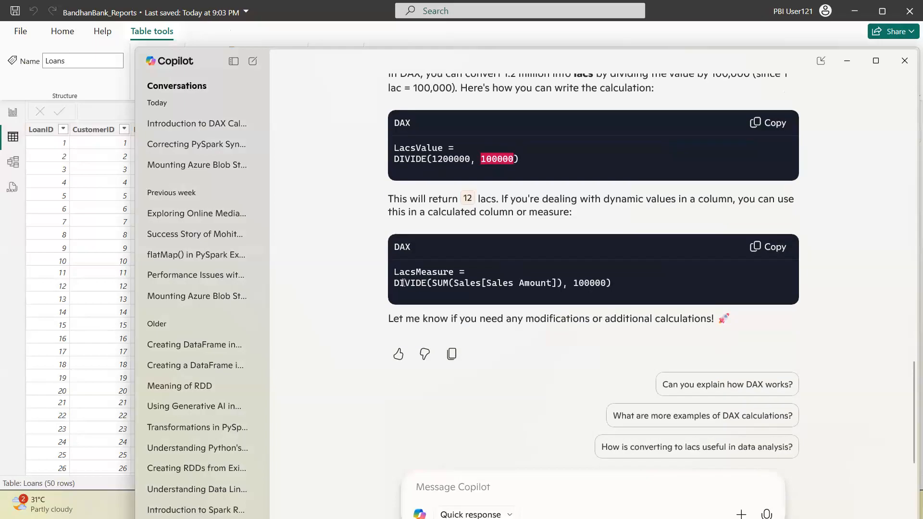
pyautogui.moveTo(394, 271); pyautogui.dragTo(616, 287)
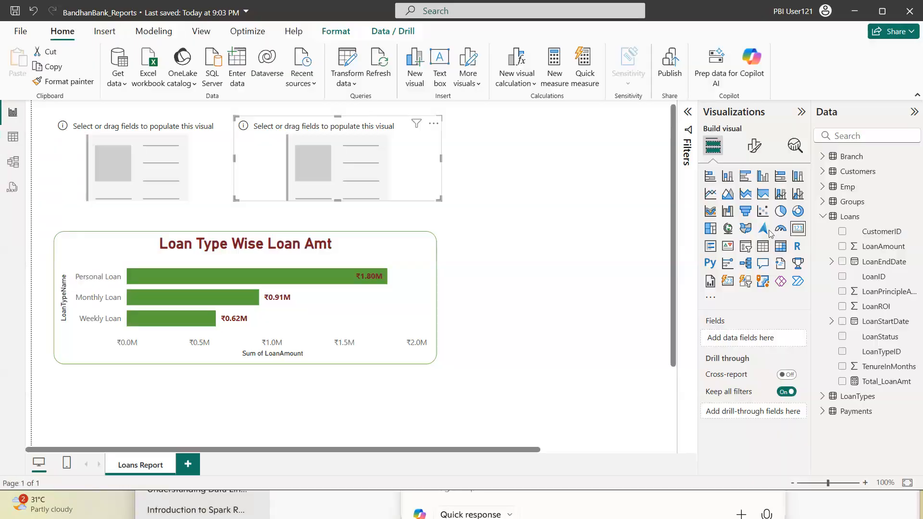
# - Deselect the empty second card on the Loans Report page
pyautogui.click(639, 315)
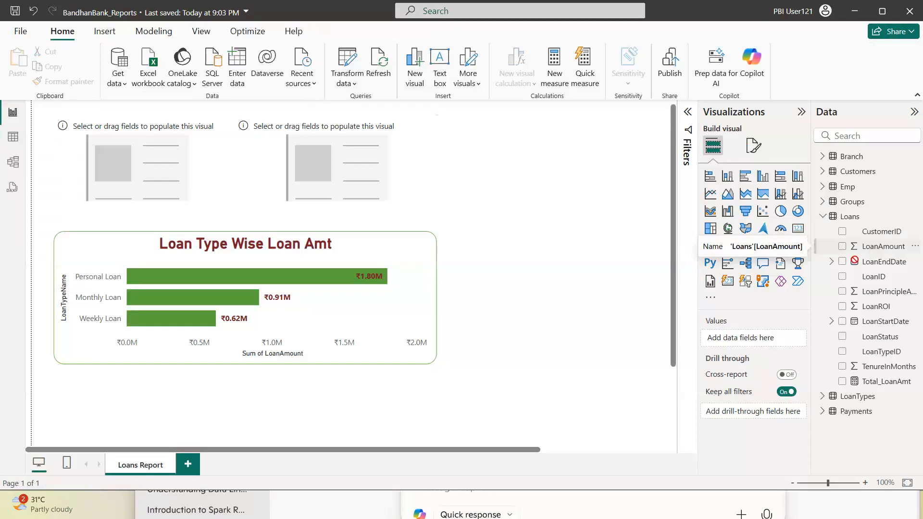
# - Add LoanAmount to the first card on the Loans Report page and open its aggregation options
pyautogui.moveTo(880, 246); pyautogui.dragTo(584, 343)
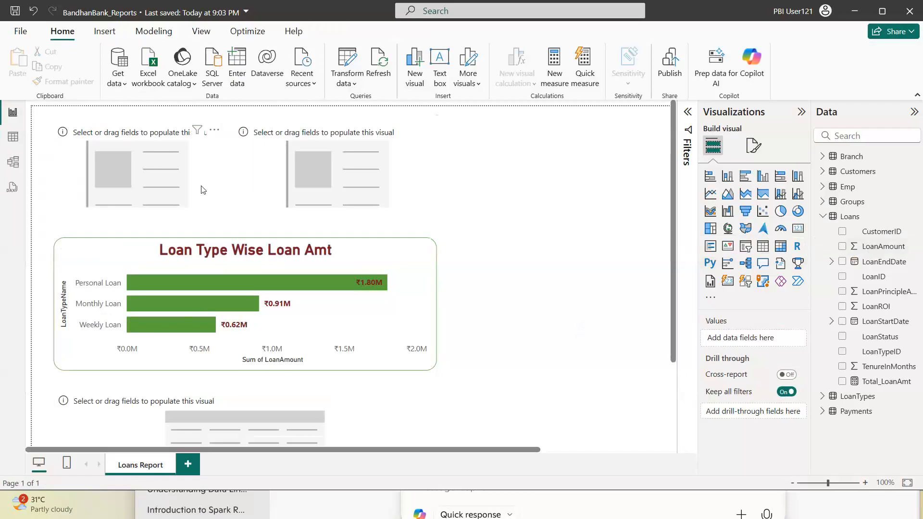
pyautogui.click(200, 186)
pyautogui.click(842, 247)
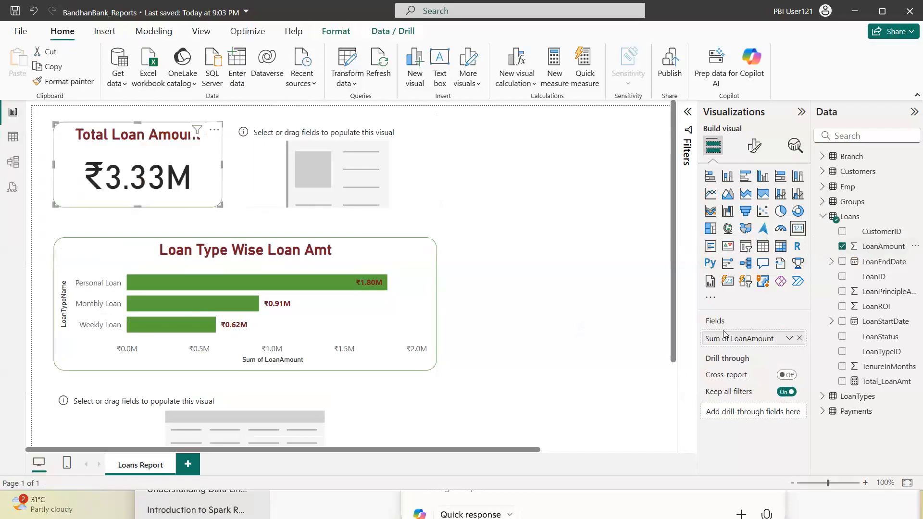
pyautogui.click(789, 339)
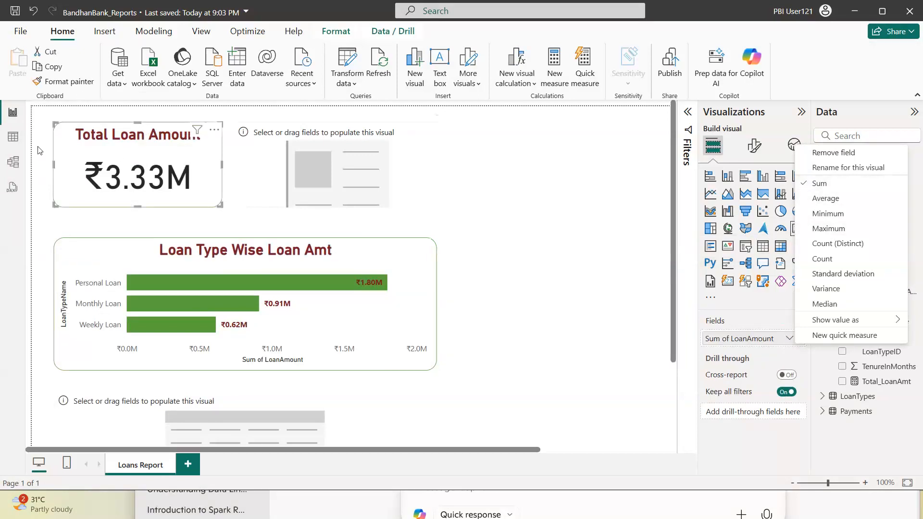
# - Show the data of the Loans table and examine the values in the LoanPrincipleAmount column
pyautogui.click(12, 141)
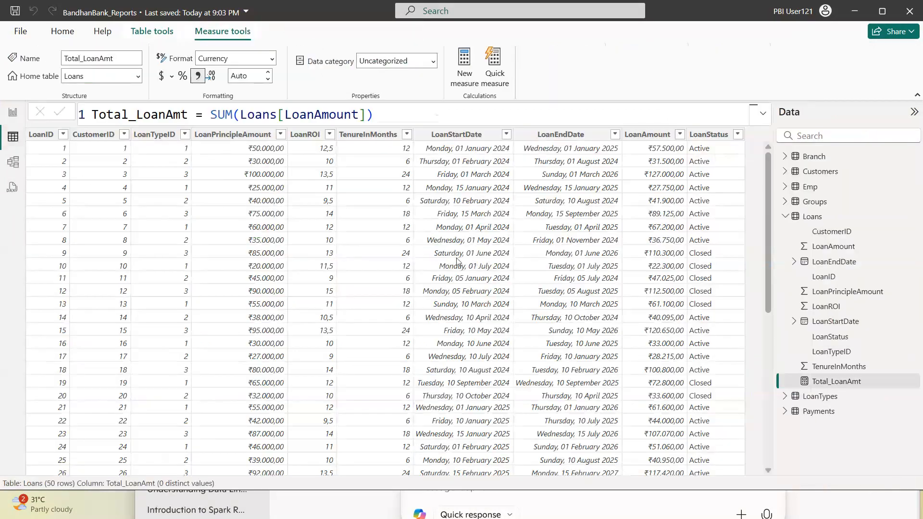
pyautogui.moveTo(233, 130)
pyautogui.mouseDown()
pyautogui.moveTo(219, 479)
pyautogui.moveTo(312, 308)
pyautogui.moveTo(284, 149)
pyautogui.moveTo(245, 153)
pyautogui.moveTo(250, 379)
pyautogui.moveTo(268, 433)
pyautogui.mouseUp()
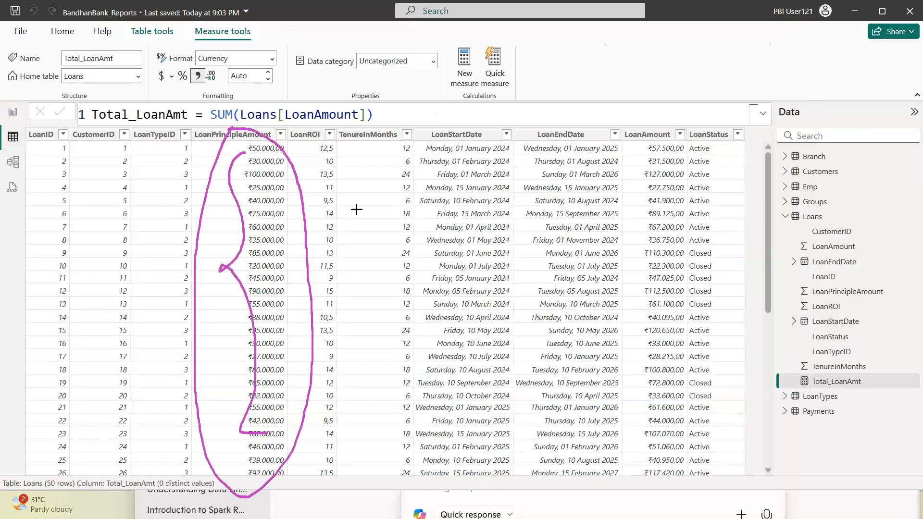
pyautogui.moveTo(357, 209); pyautogui.dragTo(280, 282)
pyautogui.moveTo(384, 167)
pyautogui.mouseDown()
pyautogui.moveTo(392, 185)
pyautogui.moveTo(429, 155)
pyautogui.mouseUp()
pyautogui.moveTo(372, 223); pyautogui.dragTo(441, 180)
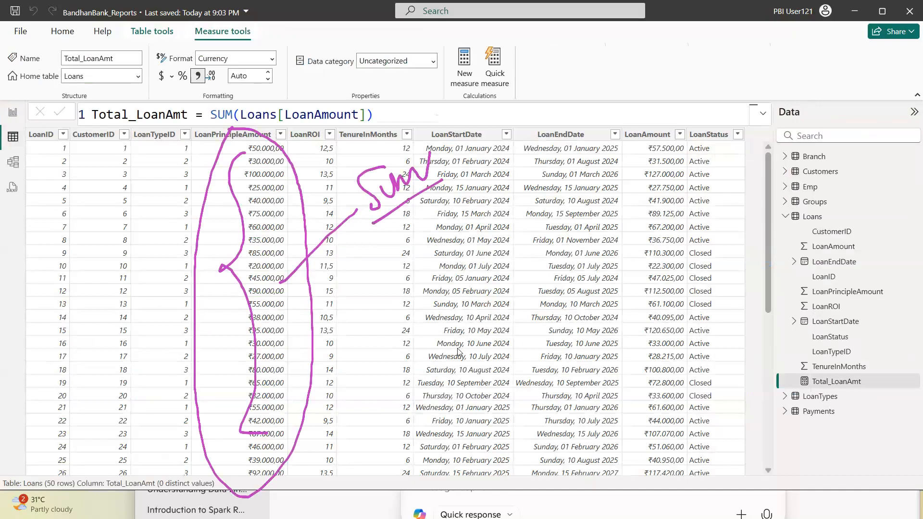
pyautogui.press('e')
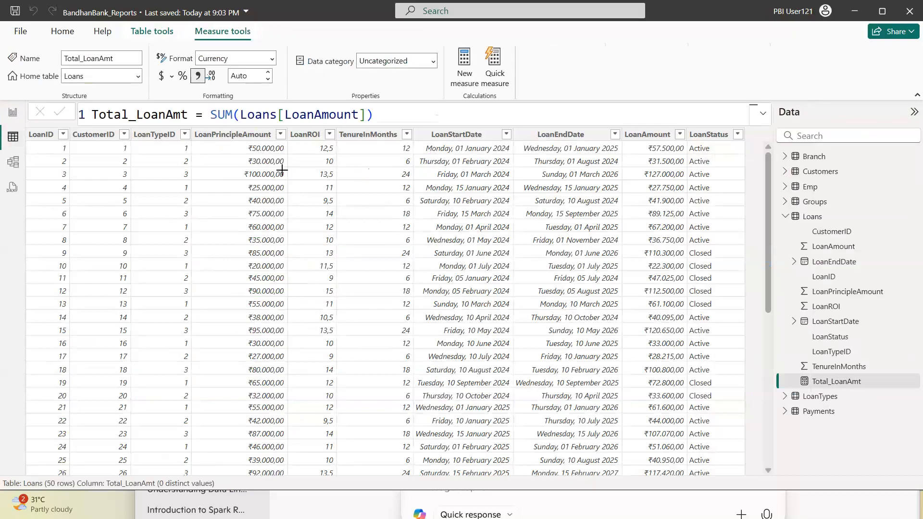
# - Return to the Loans Report page and remove the LoanAmount sum from the first card
pyautogui.click(13, 112)
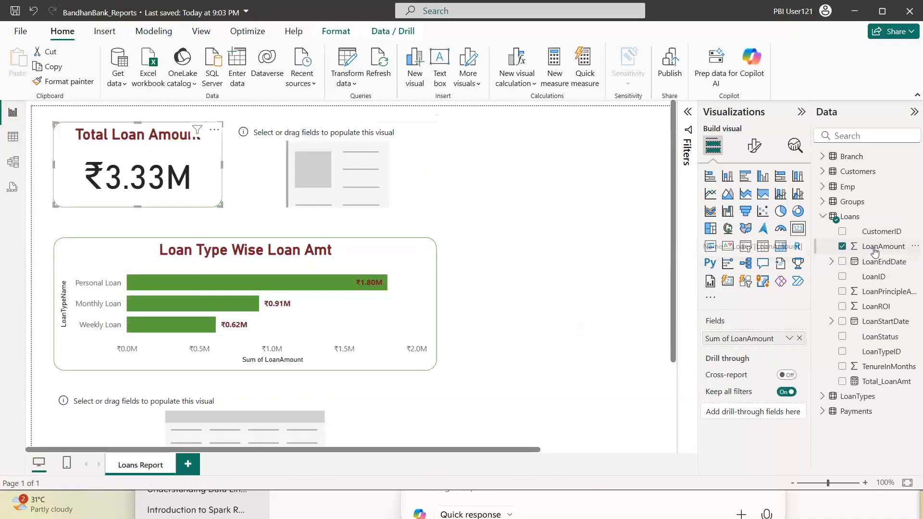
pyautogui.click(800, 338)
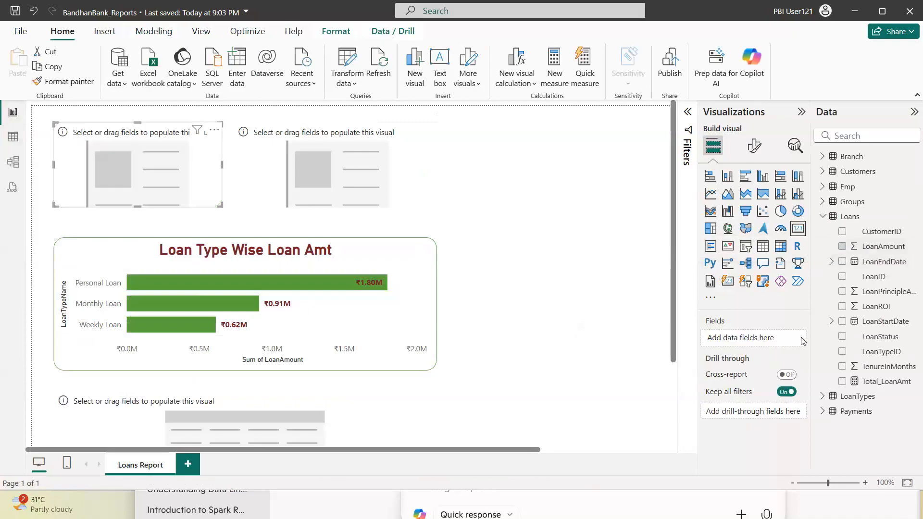
# - Go back to the table data and select the Loans table
pyautogui.click(14, 138)
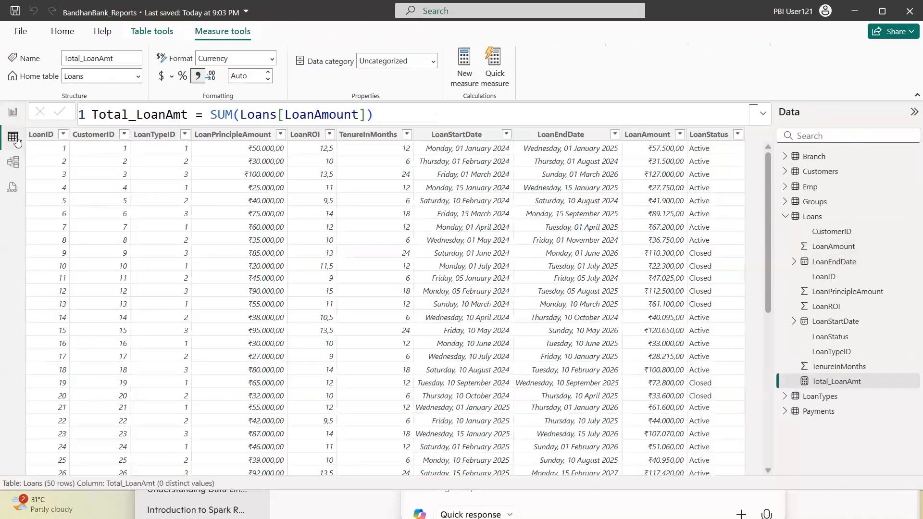
pyautogui.click(806, 222)
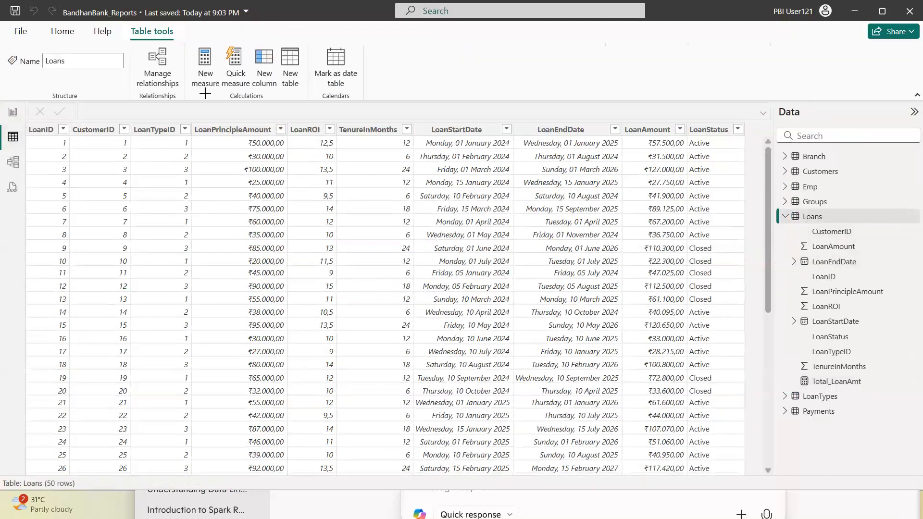
pyautogui.moveTo(205, 93)
pyautogui.mouseDown()
pyautogui.moveTo(192, 37)
pyautogui.moveTo(191, 97)
pyautogui.moveTo(222, 167)
pyautogui.mouseUp()
pyautogui.moveTo(230, 177); pyautogui.dragTo(239, 168)
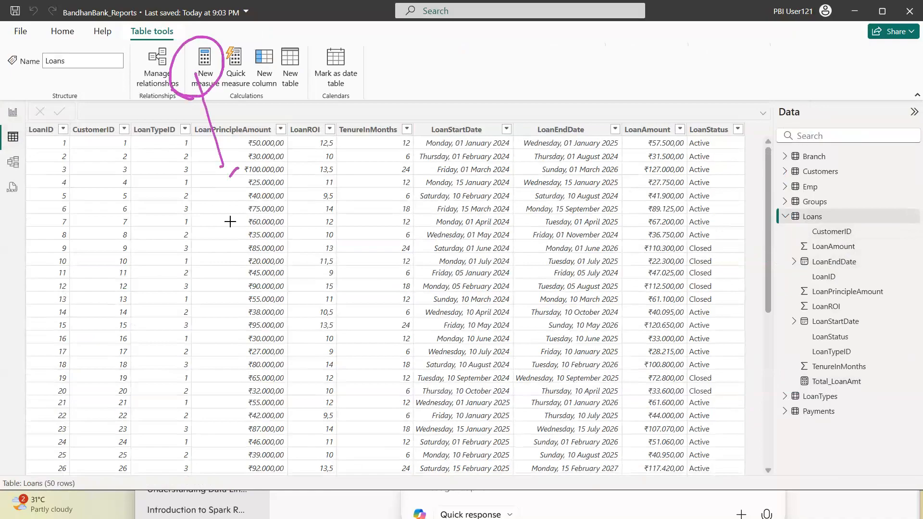
pyautogui.moveTo(230, 221)
pyautogui.mouseDown()
pyautogui.moveTo(243, 202)
pyautogui.moveTo(263, 197)
pyautogui.moveTo(281, 156)
pyautogui.moveTo(254, 279)
pyautogui.mouseUp()
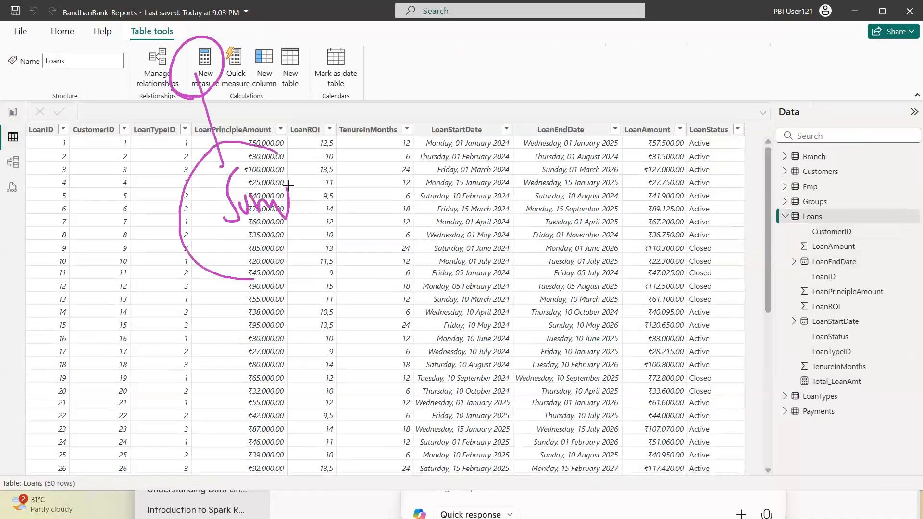
pyautogui.moveTo(288, 185)
pyautogui.mouseDown()
pyautogui.moveTo(286, 195)
pyautogui.moveTo(855, 246)
pyautogui.moveTo(803, 244)
pyautogui.mouseUp()
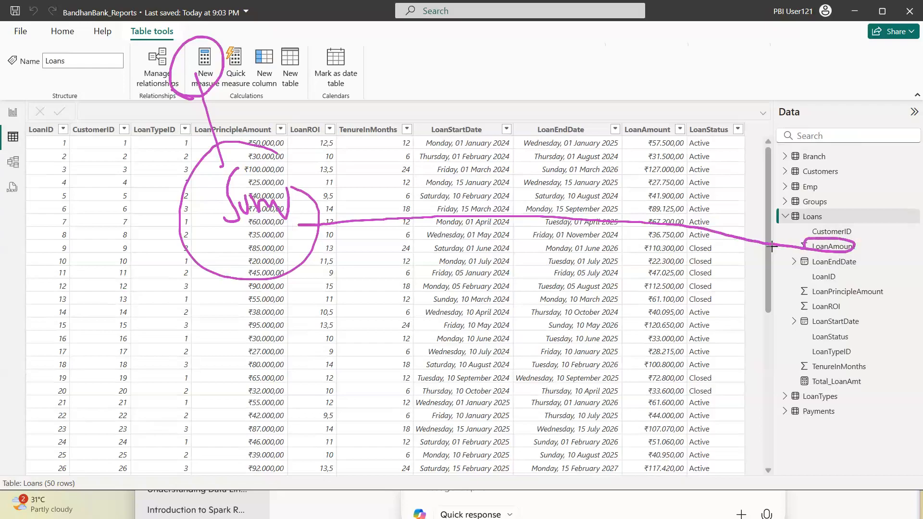
pyautogui.moveTo(296, 245); pyautogui.dragTo(610, 318)
pyautogui.moveTo(679, 348)
pyautogui.mouseDown()
pyautogui.moveTo(756, 373)
pyautogui.moveTo(777, 361)
pyautogui.moveTo(800, 315)
pyautogui.moveTo(879, 294)
pyautogui.moveTo(813, 273)
pyautogui.moveTo(798, 293)
pyautogui.mouseUp()
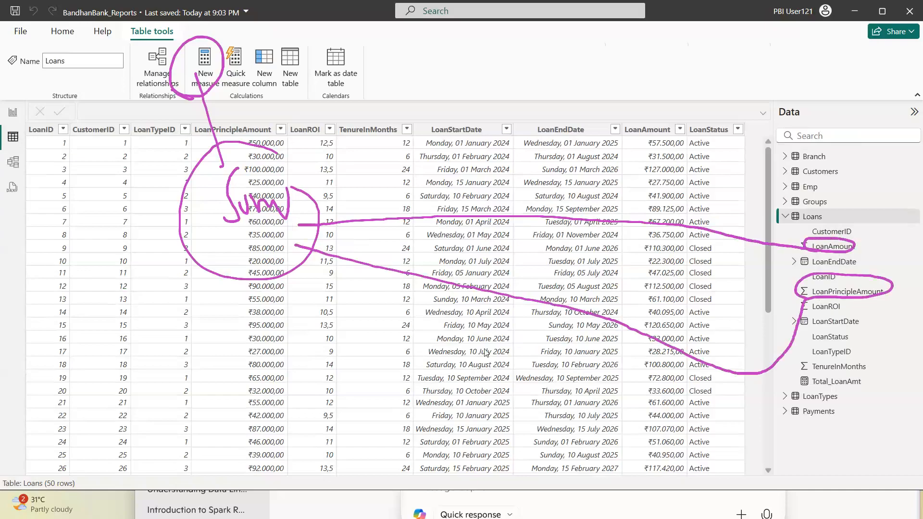
pyautogui.rightClick(467, 279)
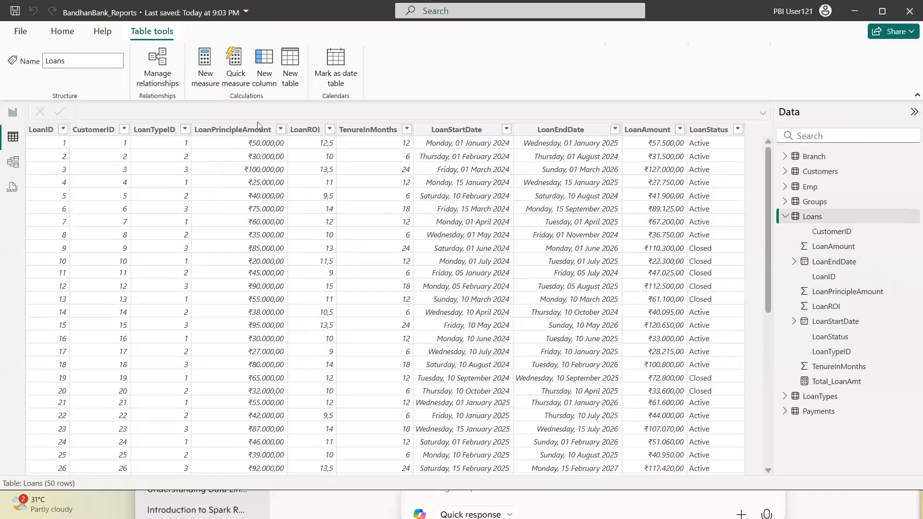
# - Start a new measure in the Loans table and name it Total_LoanPrincipleAmt in its formula
pyautogui.click(205, 68)
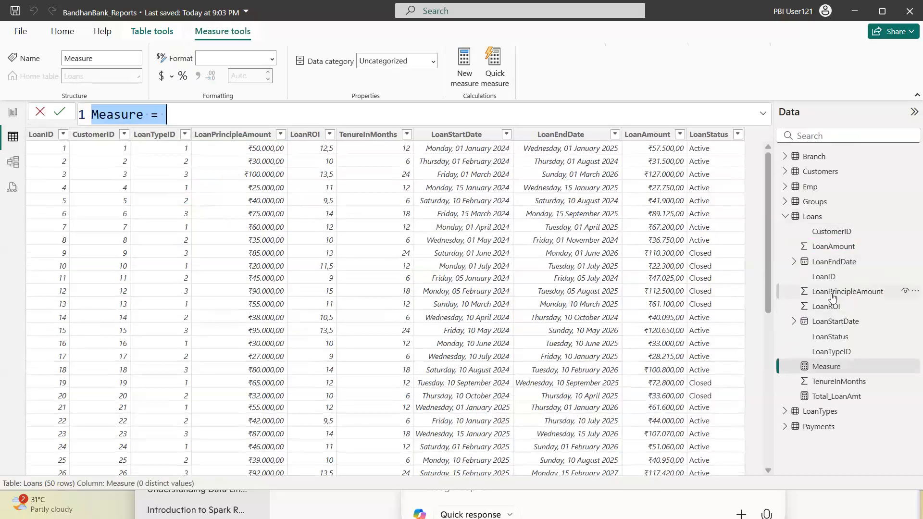
pyautogui.doubleClick(112, 113)
pyautogui.write('To')
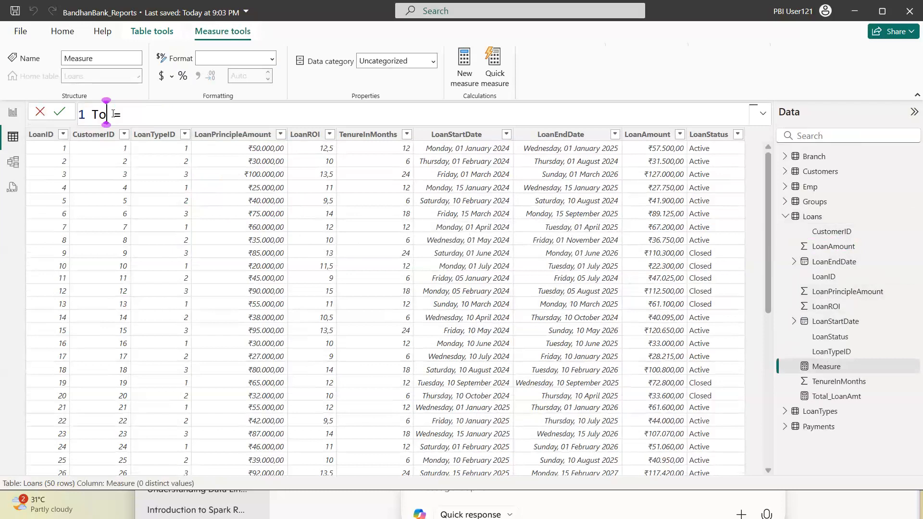
pyautogui.write('tal')
pyautogui.write('_LoanP')
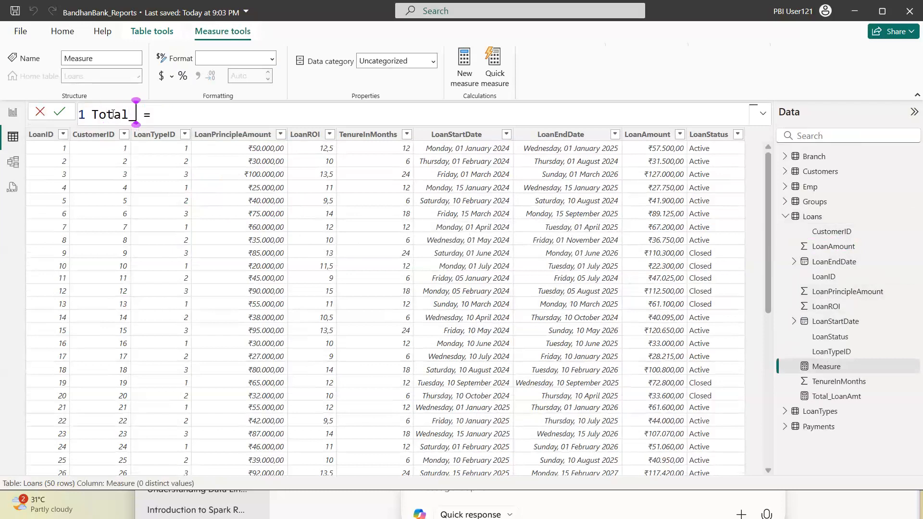
pyautogui.write('r')
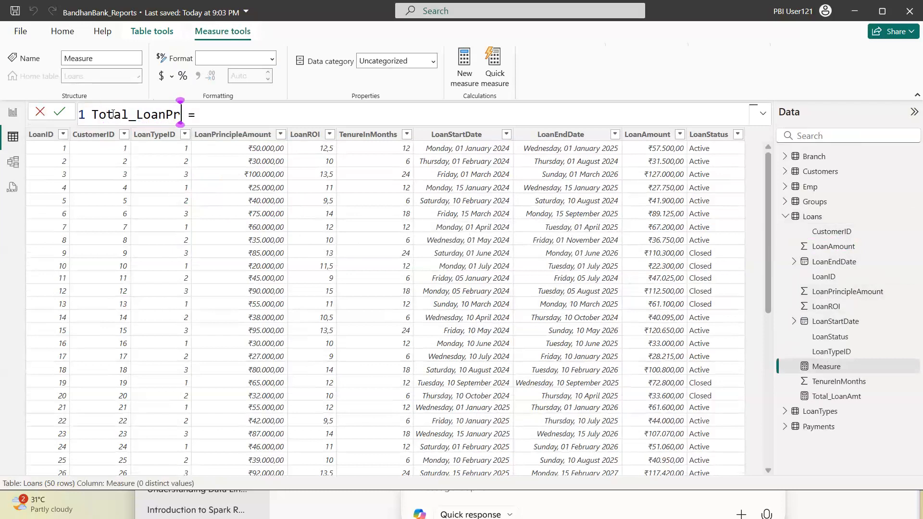
pyautogui.write('inciple')
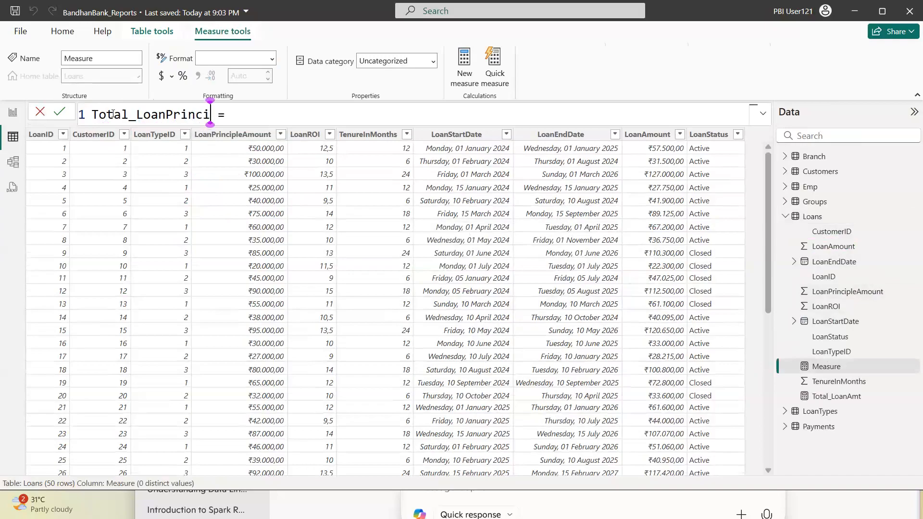
pyautogui.write('Amt')
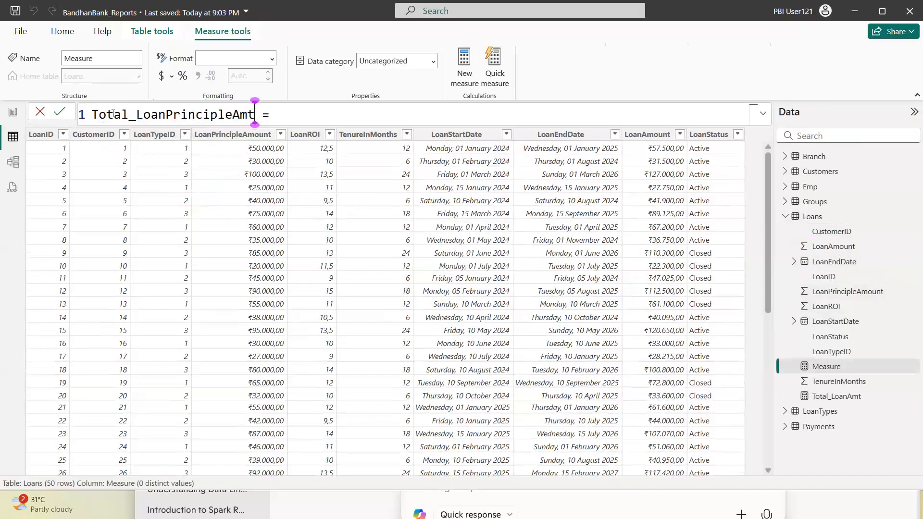
# - Define the measure's formula as SUM(Loans[LoanPrincipleAmount]) and commit it
pyautogui.press('End')
pyautogui.write('S')
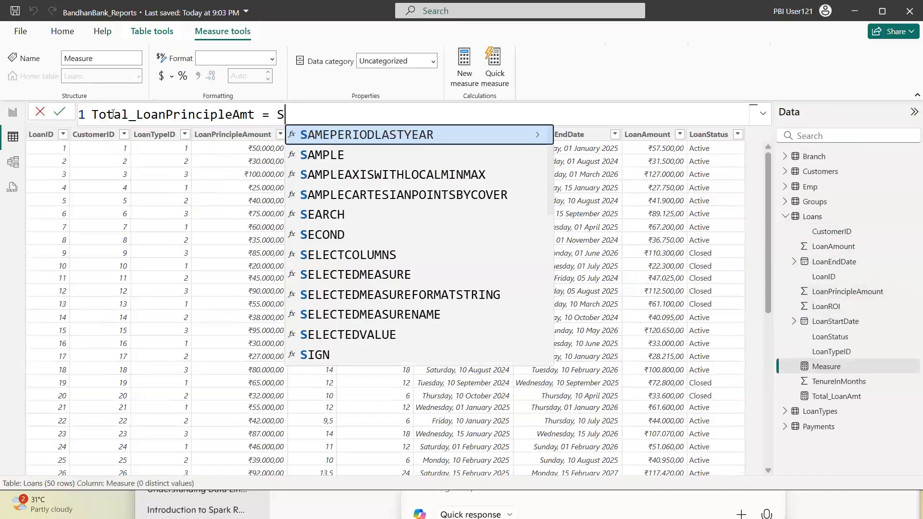
pyautogui.write('UM(')
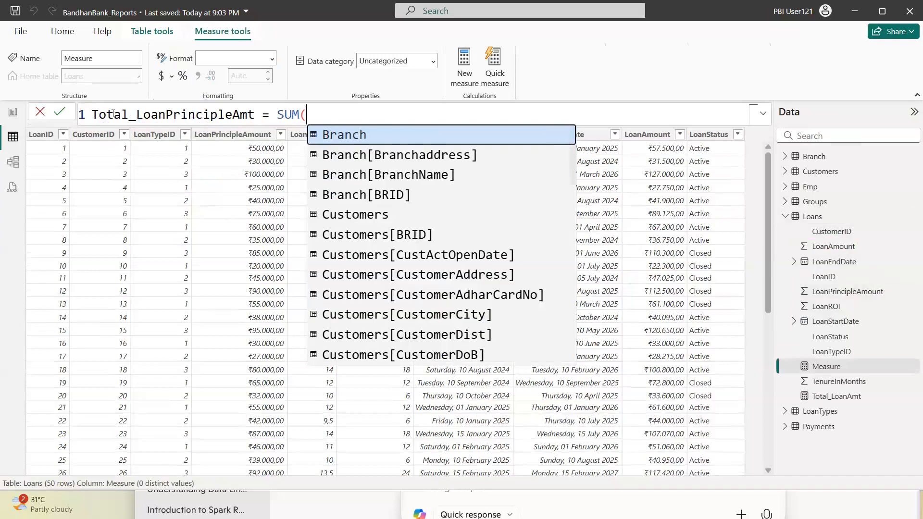
pyautogui.write(')')
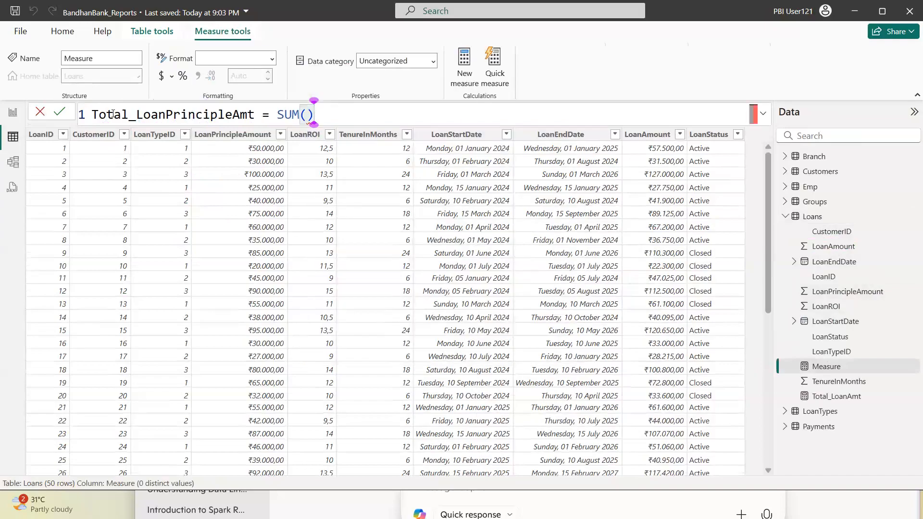
pyautogui.press('BackSpace')
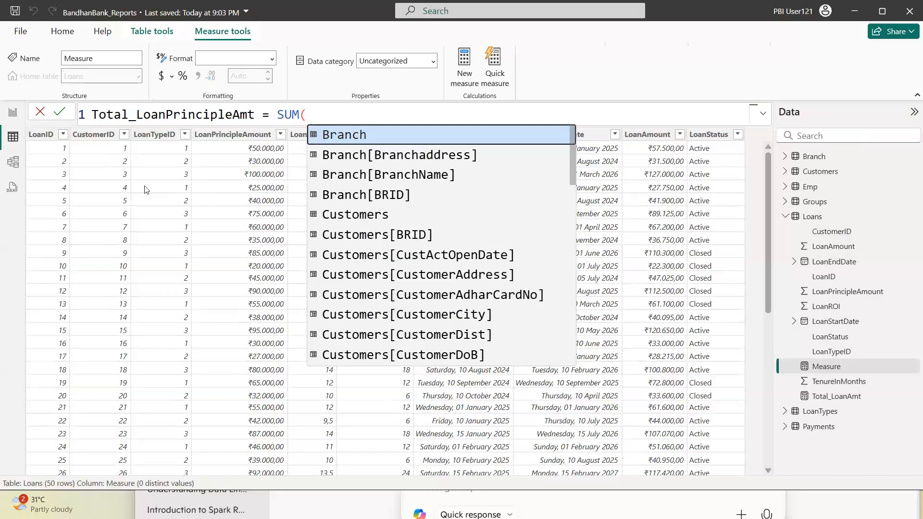
pyautogui.press('Escape')
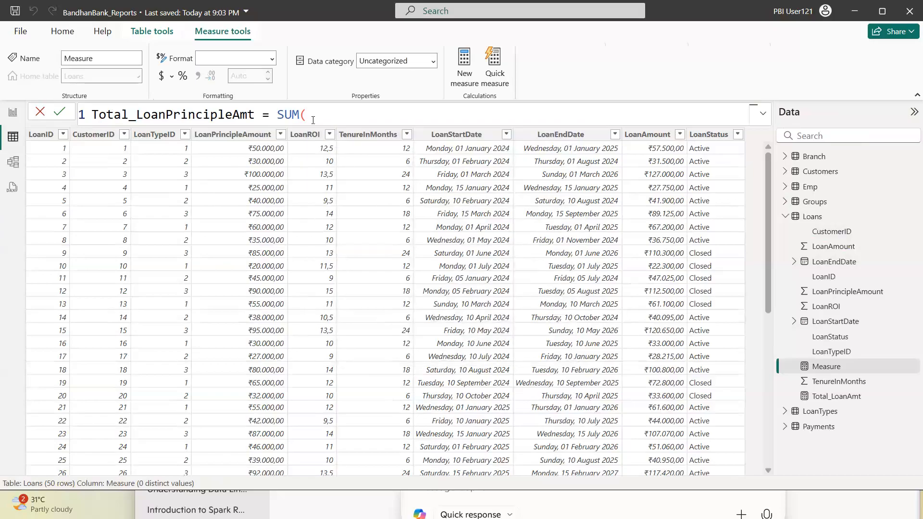
pyautogui.click(310, 112)
pyautogui.write('p')
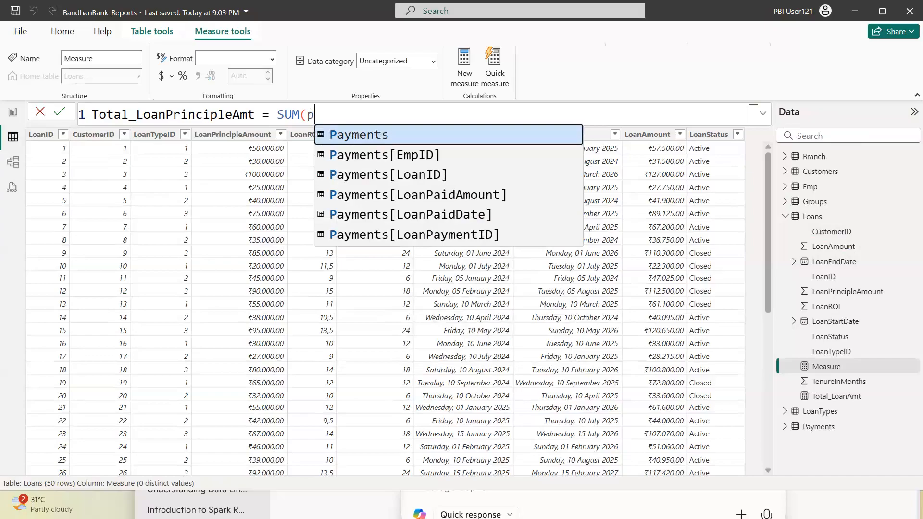
pyautogui.write('r')
pyautogui.click(354, 135)
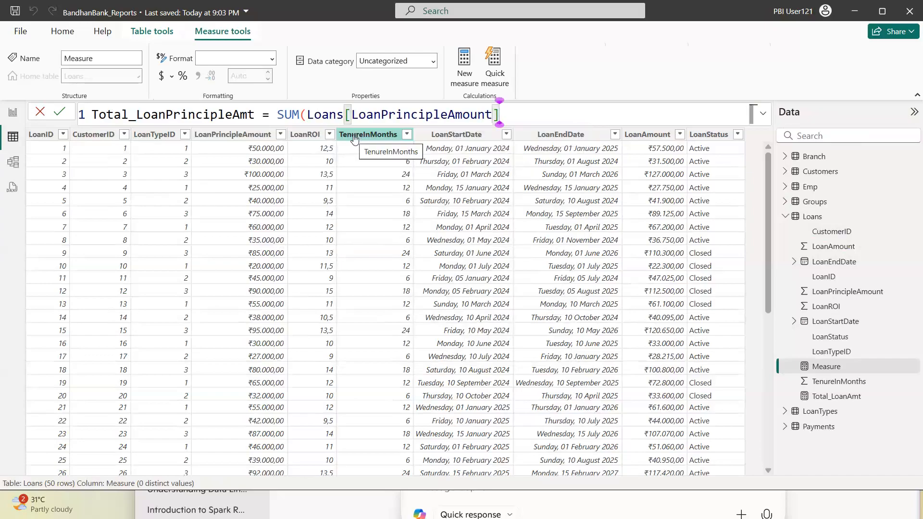
pyautogui.write(')')
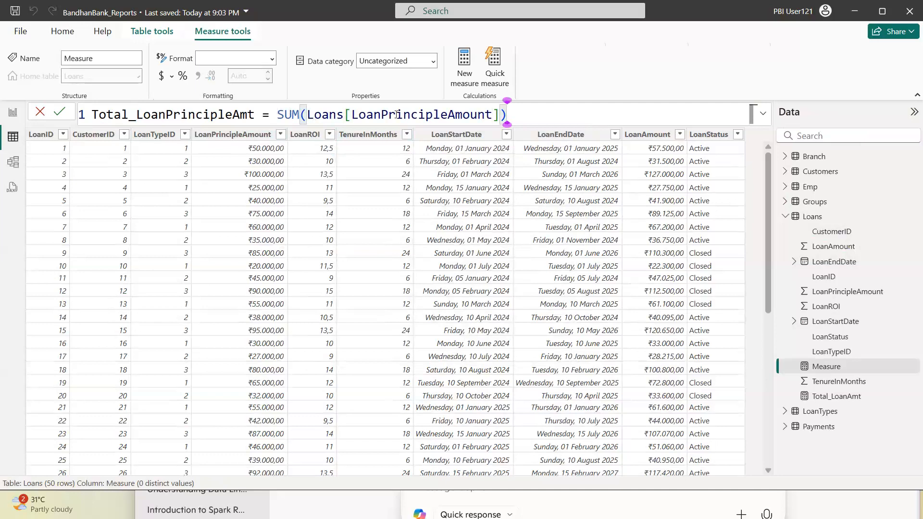
pyautogui.press('Return')
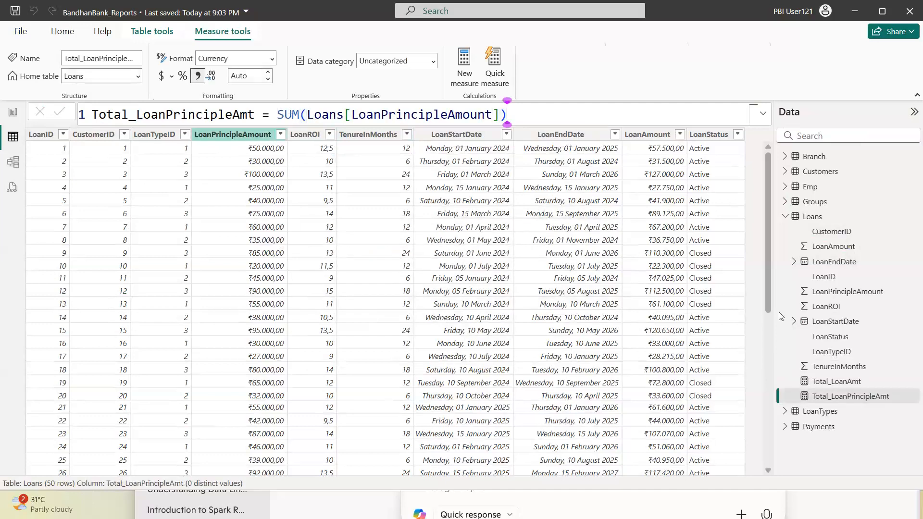
pyautogui.click(847, 398)
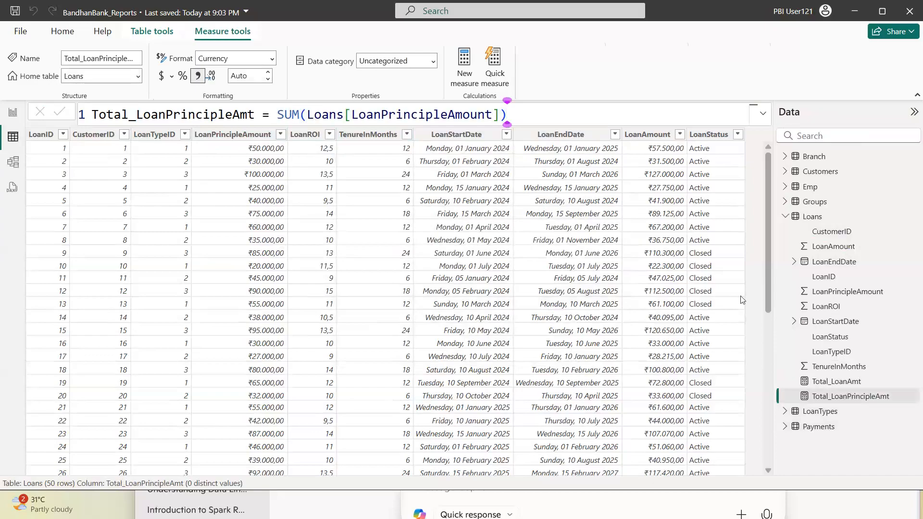
pyautogui.moveTo(796, 251)
pyautogui.mouseDown()
pyautogui.moveTo(818, 250)
pyautogui.moveTo(788, 241)
pyautogui.moveTo(797, 254)
pyautogui.mouseUp()
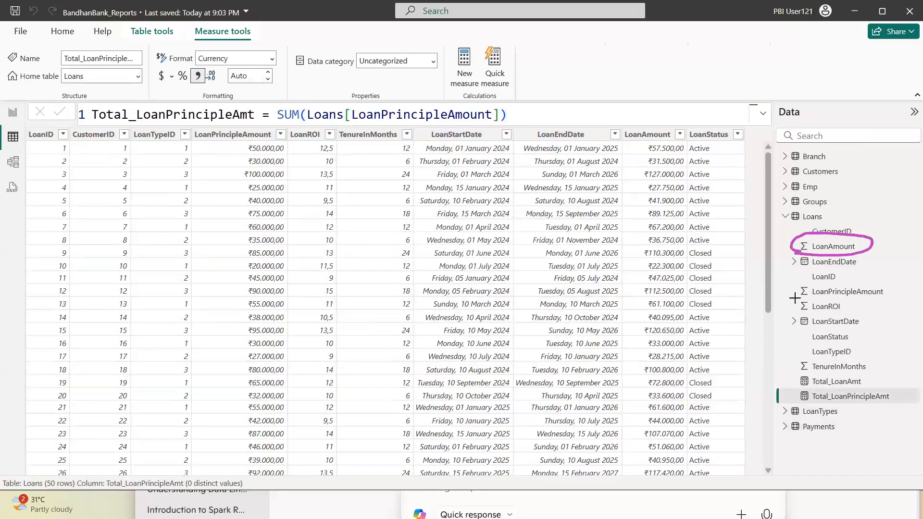
pyautogui.moveTo(795, 298)
pyautogui.mouseDown()
pyautogui.moveTo(886, 302)
pyautogui.moveTo(846, 275)
pyautogui.moveTo(793, 297)
pyautogui.moveTo(792, 288)
pyautogui.mouseUp()
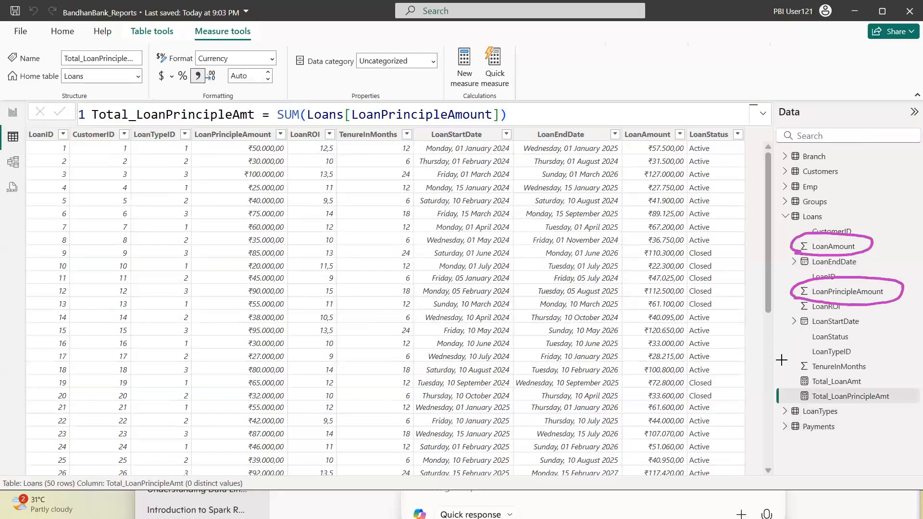
pyautogui.moveTo(797, 248)
pyautogui.mouseDown()
pyautogui.moveTo(585, 272)
pyautogui.moveTo(595, 297)
pyautogui.mouseUp()
pyautogui.moveTo(793, 296)
pyautogui.mouseDown()
pyautogui.moveTo(596, 332)
pyautogui.moveTo(617, 370)
pyautogui.mouseUp()
pyautogui.moveTo(489, 268)
pyautogui.mouseDown()
pyautogui.moveTo(550, 295)
pyautogui.moveTo(505, 307)
pyautogui.mouseUp()
pyautogui.moveTo(503, 342)
pyautogui.mouseDown()
pyautogui.moveTo(581, 359)
pyautogui.moveTo(522, 385)
pyautogui.mouseUp()
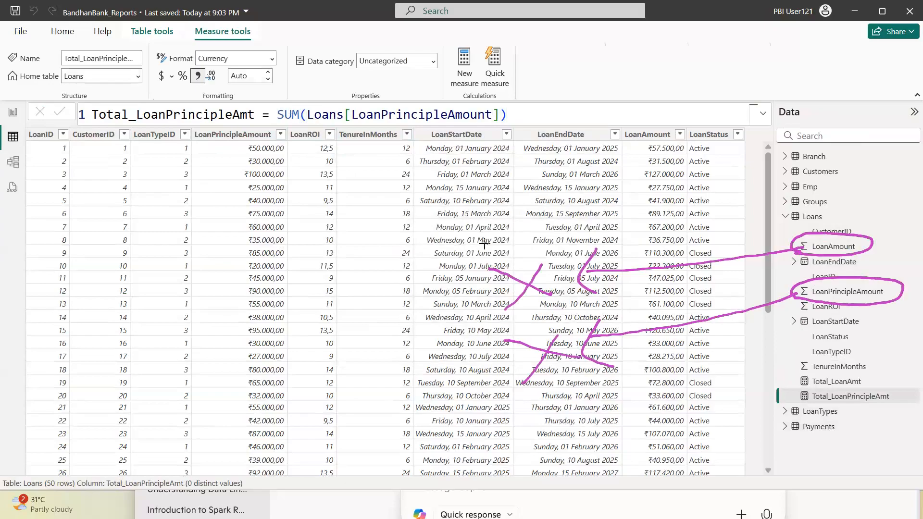
pyautogui.moveTo(811, 241); pyautogui.dragTo(793, 219)
pyautogui.moveTo(601, 140)
pyautogui.mouseDown()
pyautogui.moveTo(590, 169)
pyautogui.moveTo(578, 175)
pyautogui.mouseUp()
pyautogui.moveTo(594, 154)
pyautogui.mouseDown()
pyautogui.moveTo(614, 145)
pyautogui.moveTo(607, 162)
pyautogui.mouseUp()
pyautogui.moveTo(618, 158)
pyautogui.mouseDown()
pyautogui.moveTo(644, 155)
pyautogui.moveTo(653, 138)
pyautogui.mouseUp()
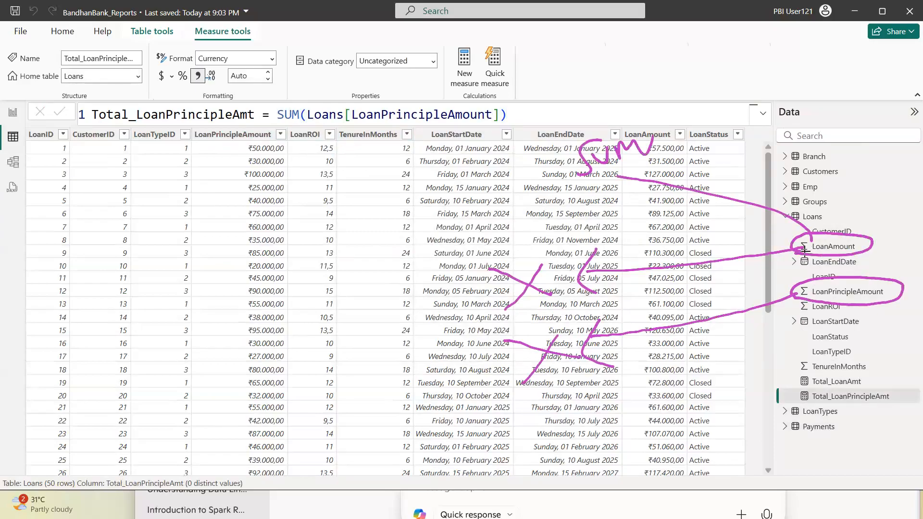
pyautogui.moveTo(803, 246); pyautogui.dragTo(492, 211)
pyautogui.moveTo(423, 229)
pyautogui.mouseDown()
pyautogui.moveTo(452, 225)
pyautogui.moveTo(440, 209)
pyautogui.moveTo(463, 187)
pyautogui.mouseUp()
pyautogui.moveTo(478, 182)
pyautogui.mouseDown()
pyautogui.moveTo(469, 202)
pyautogui.moveTo(478, 206)
pyautogui.mouseUp()
pyautogui.moveTo(444, 239); pyautogui.dragTo(521, 226)
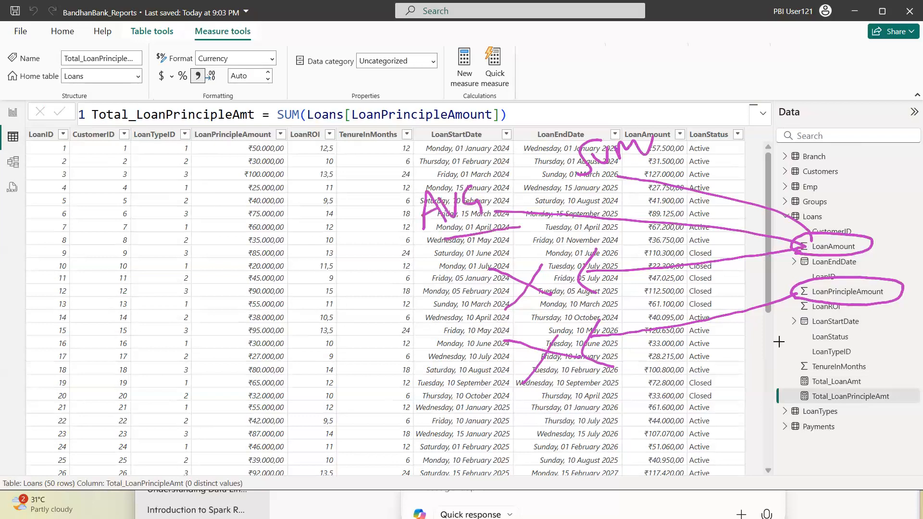
pyautogui.press('Escape')
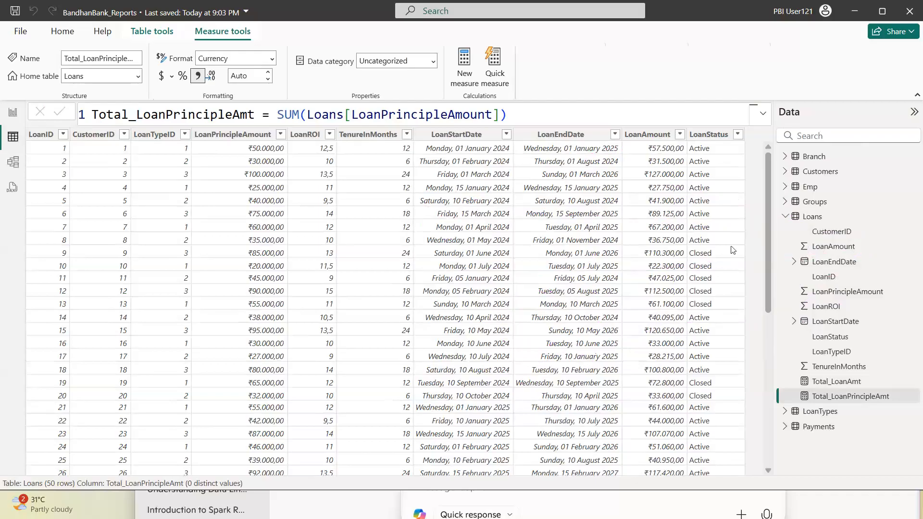
# - Start a new measure in the Loans table and name it Avg_LoanAmt in its formula
pyautogui.click(809, 217)
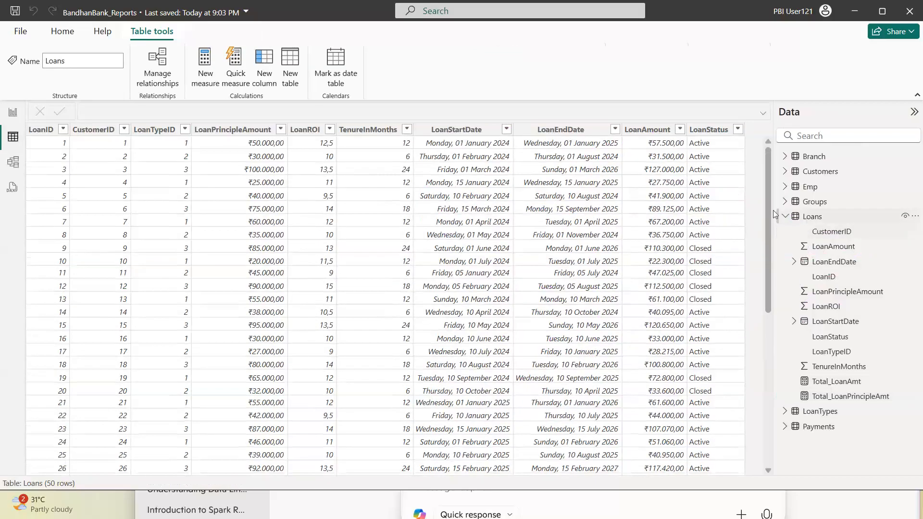
pyautogui.click(200, 73)
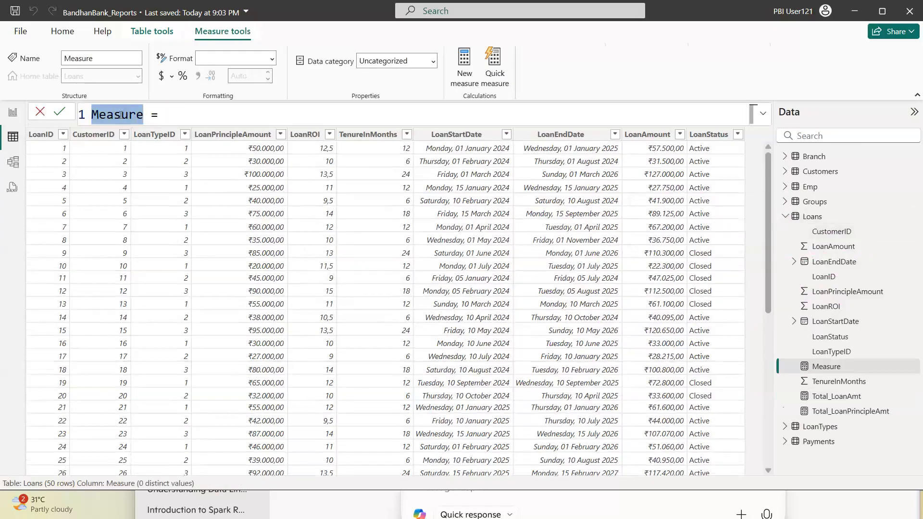
pyautogui.write('Avg')
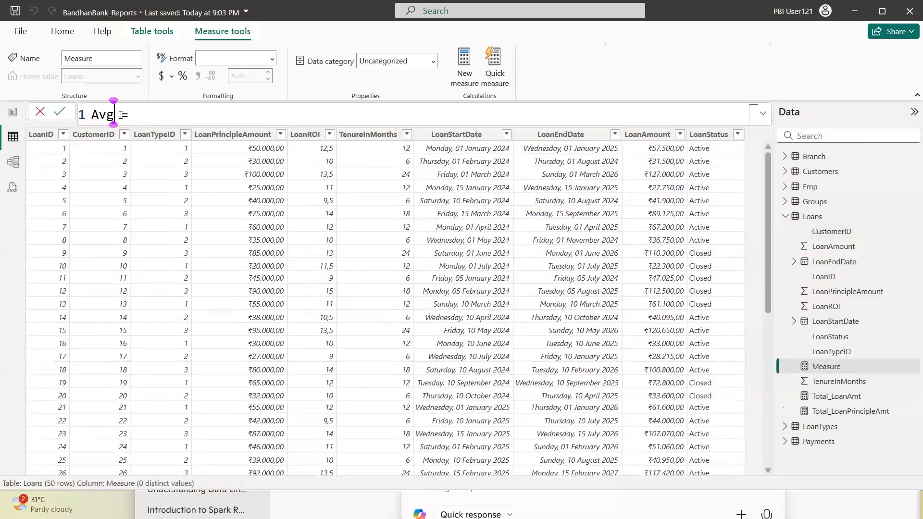
pyautogui.write('_')
pyautogui.write('LoanAmt')
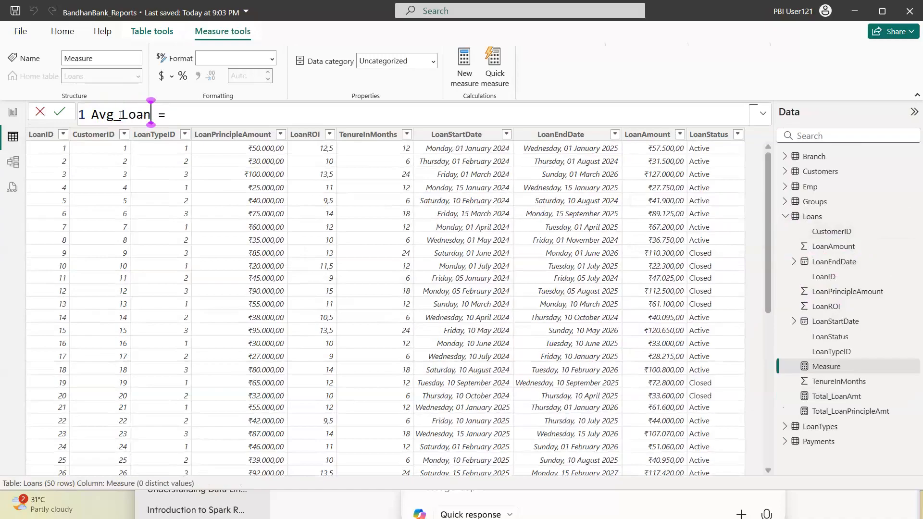
pyautogui.press('End')
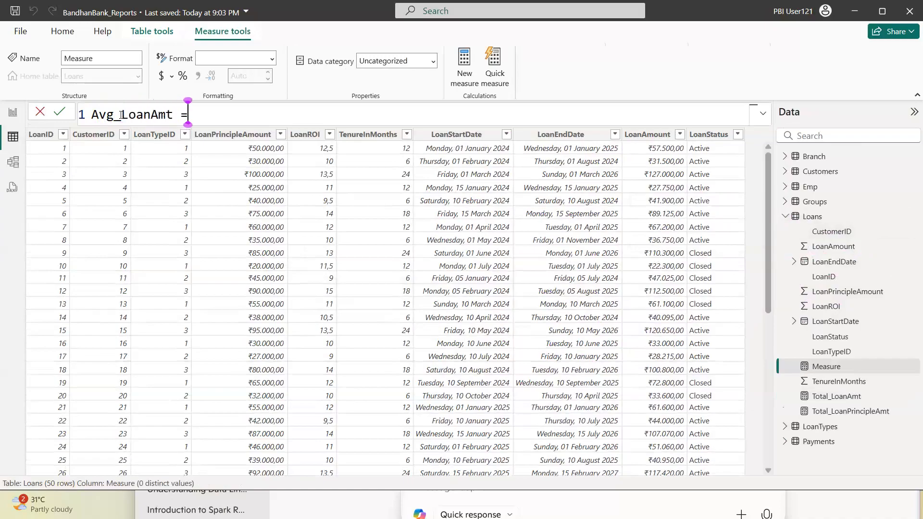
pyautogui.write('AVG(')
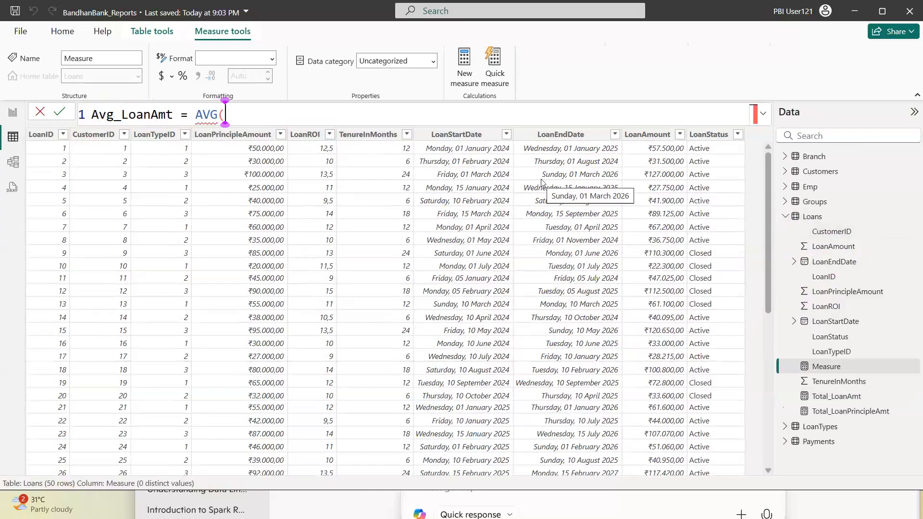
pyautogui.write('Loan')
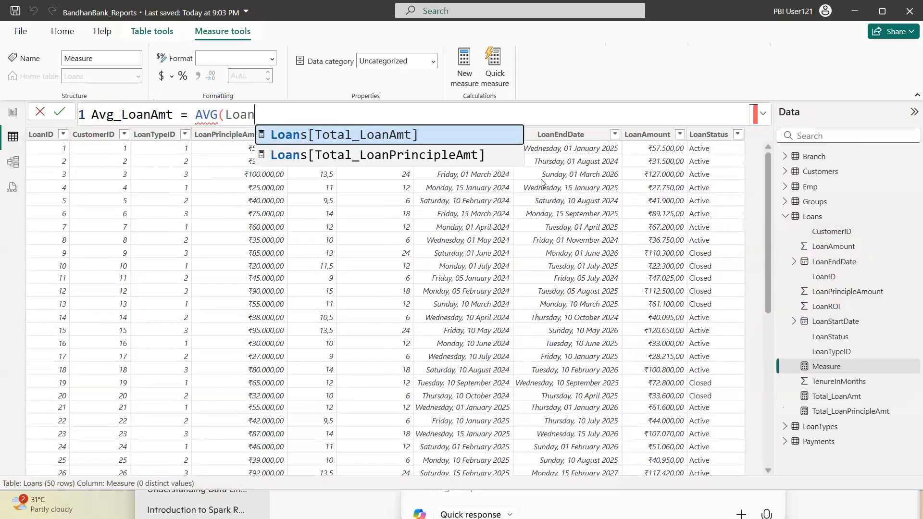
pyautogui.write('A')
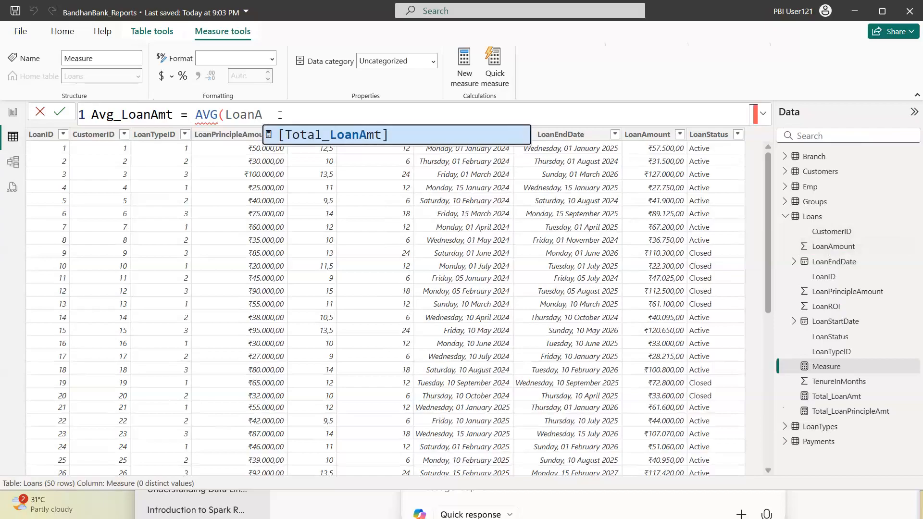
pyautogui.press('BackSpace')
pyautogui.press('BackSpace')
pyautogui.press('BackSpace')
pyautogui.press('BackSpace')
pyautogui.press('BackSpace')
pyautogui.press('BackSpace')
pyautogui.press('BackSpace')
pyautogui.press('BackSpace')
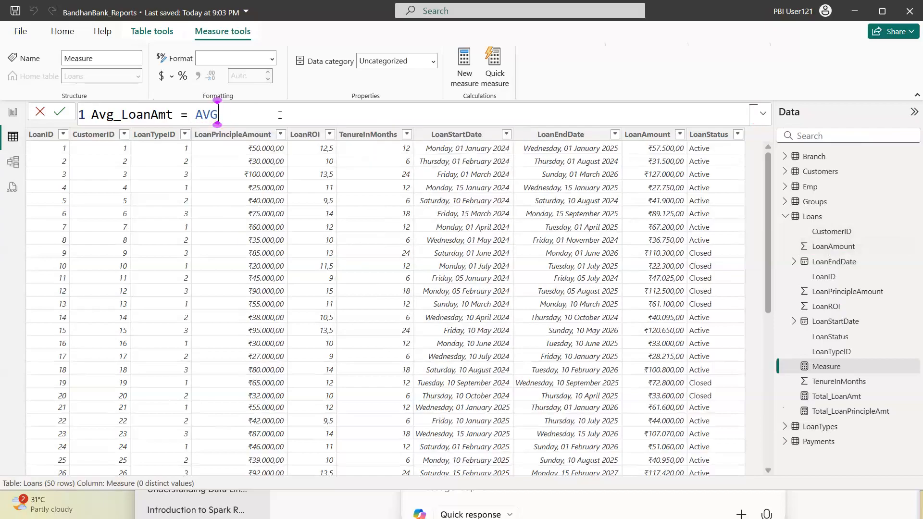
pyautogui.write('e')
pyautogui.press('BackSpace')
# - Define the measure's formula as AVERAGE(Loans[LoanAmount]), commit it and return to the Loans Report page
pyautogui.write('ve')
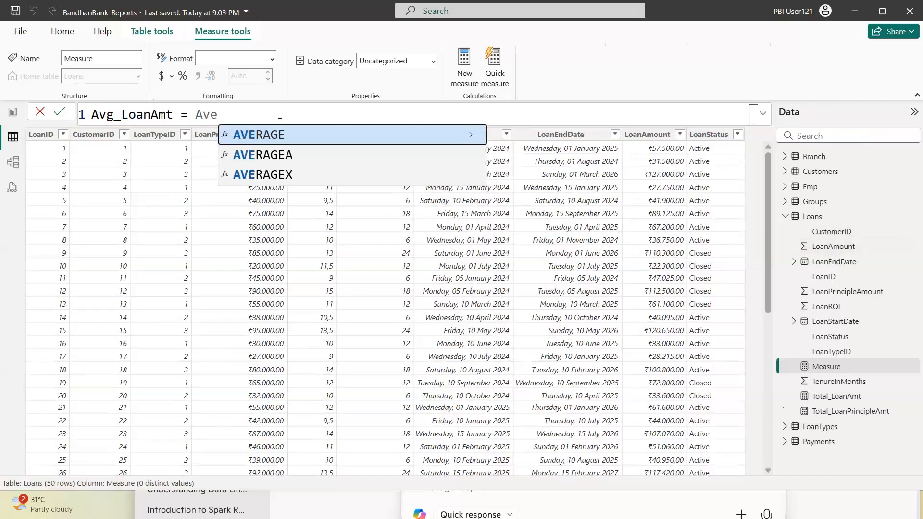
pyautogui.click(272, 136)
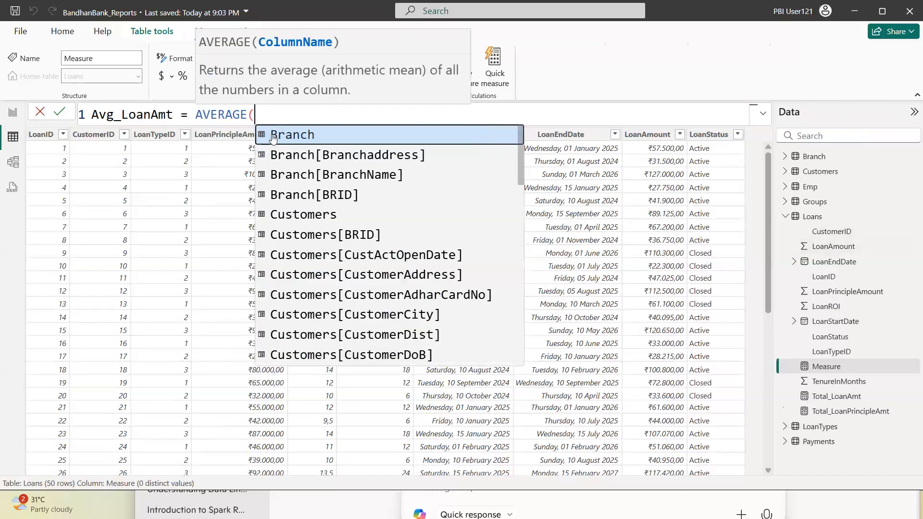
pyautogui.write('Loan')
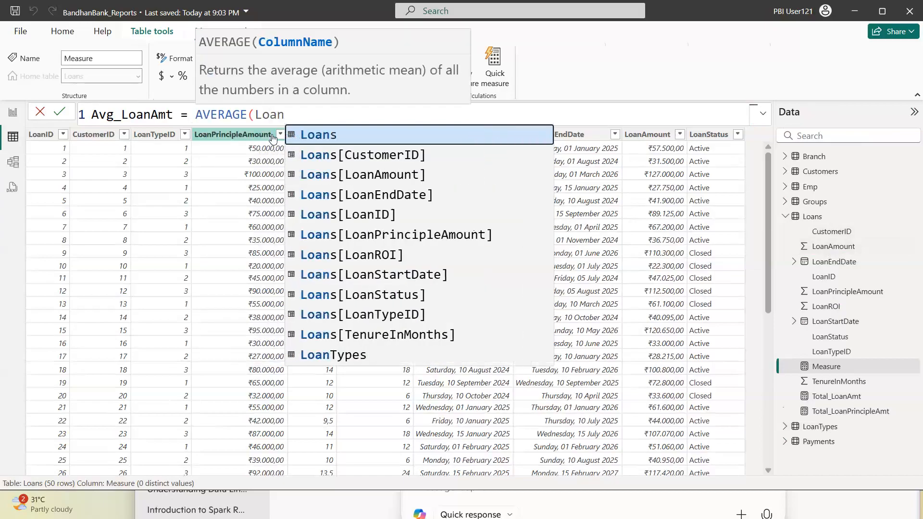
pyautogui.write('s')
pyautogui.click(361, 139)
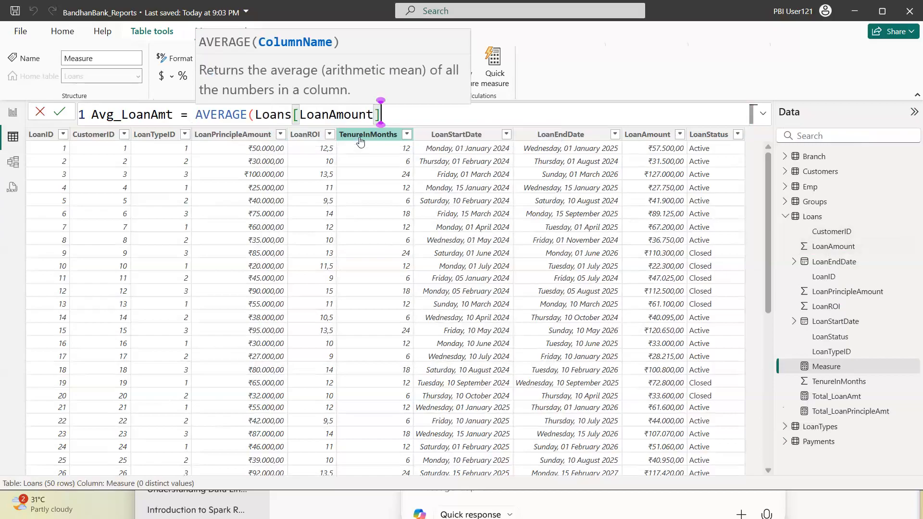
pyautogui.write(')')
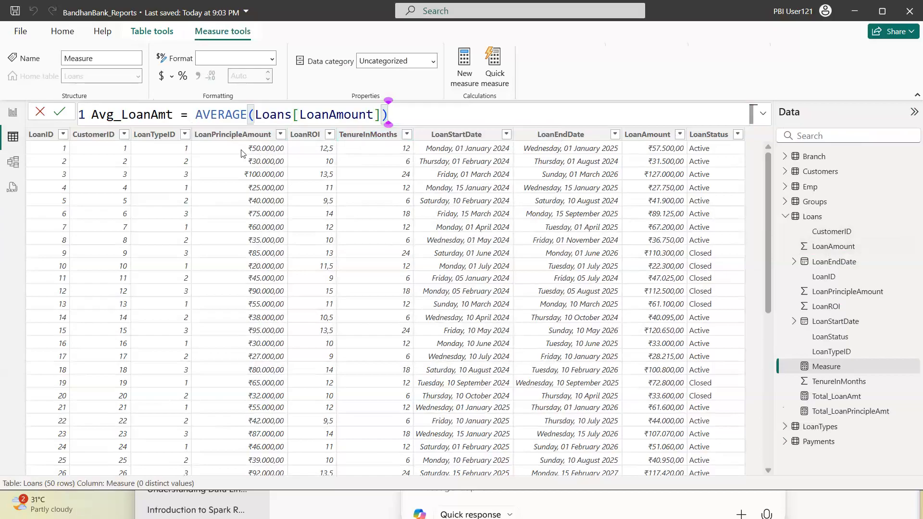
pyautogui.press('Return')
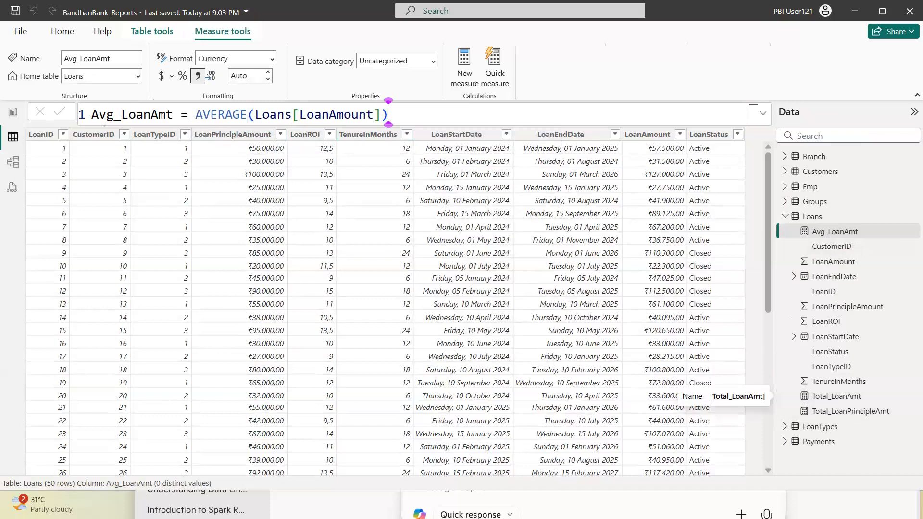
pyautogui.click(12, 113)
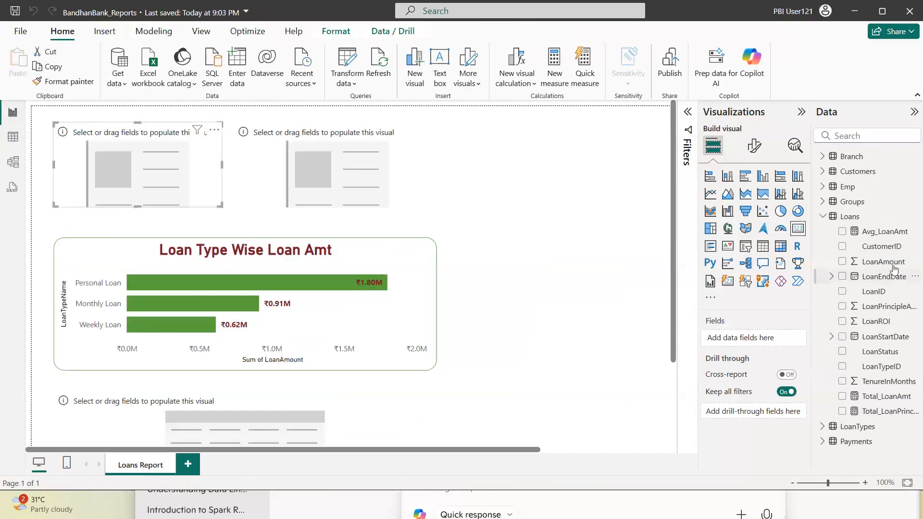
# - Try the LoanAmount column in the first card and view its aggregation options before removing the field
pyautogui.moveTo(894, 265); pyautogui.dragTo(185, 169)
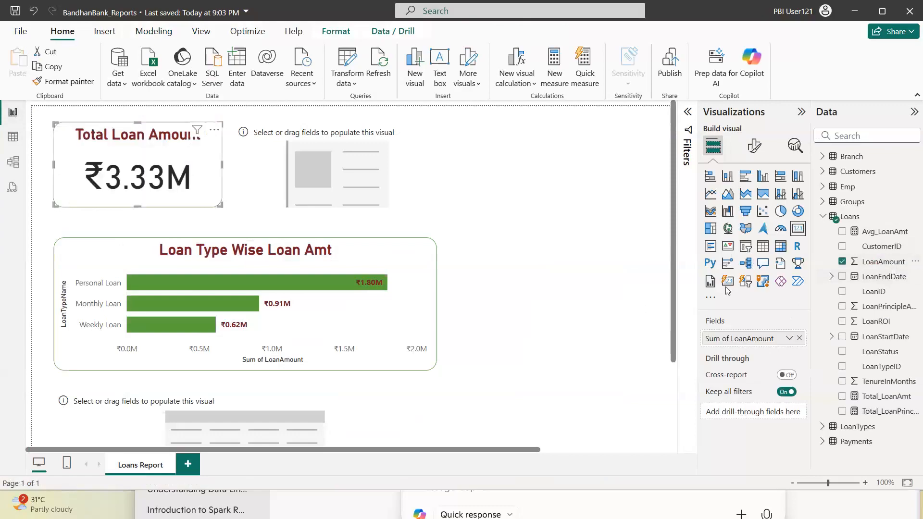
pyautogui.click(789, 339)
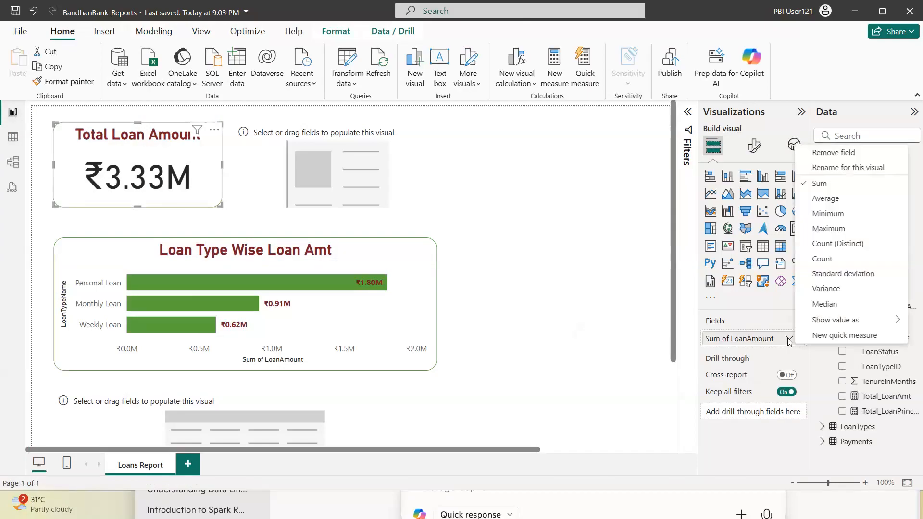
pyautogui.click(627, 317)
pyautogui.moveTo(750, 339); pyautogui.dragTo(596, 339)
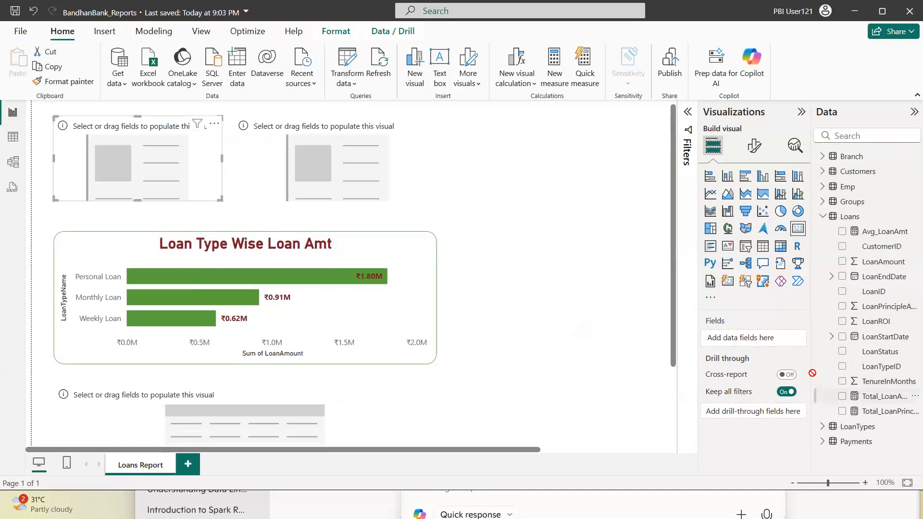
# - Put the Total_LoanAmt measure in the first card and set the measure's currency format to ₹ English (India)
pyautogui.moveTo(880, 396); pyautogui.dragTo(769, 342)
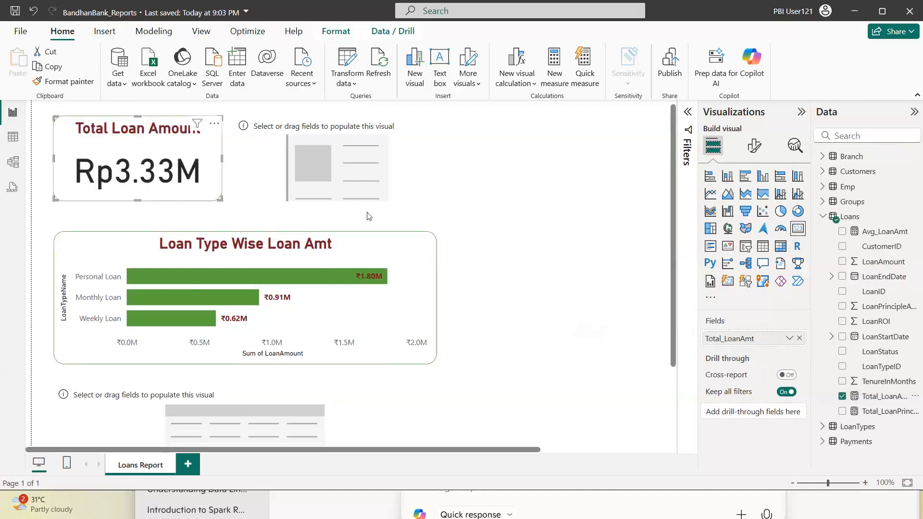
pyautogui.click(879, 412)
pyautogui.click(883, 396)
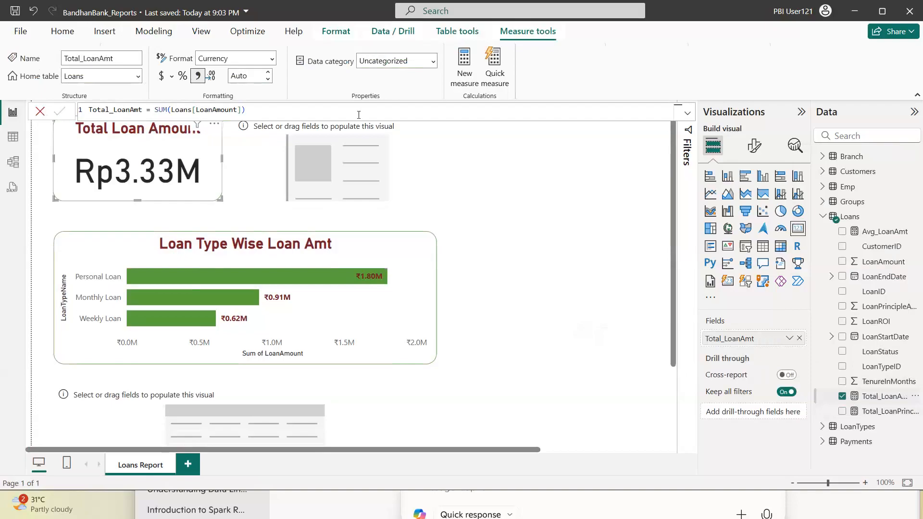
pyautogui.click(172, 78)
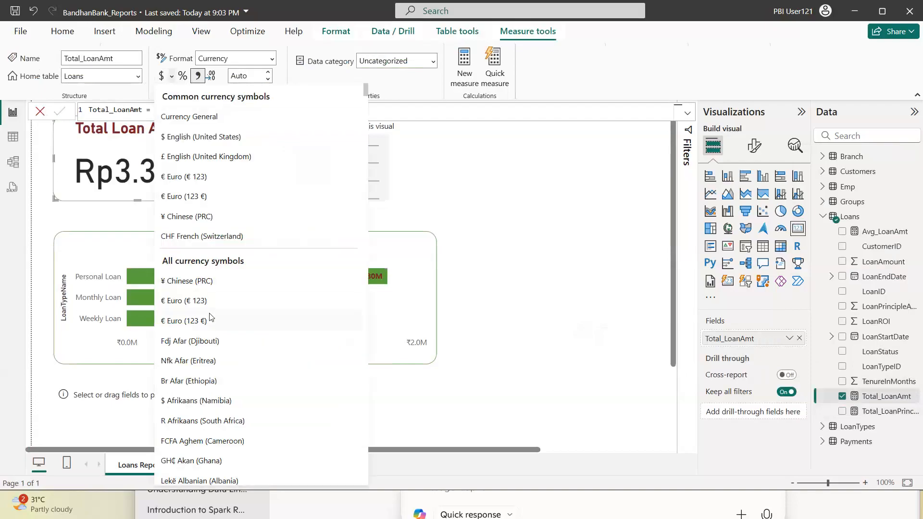
pyautogui.scroll(-5, 234, 324)
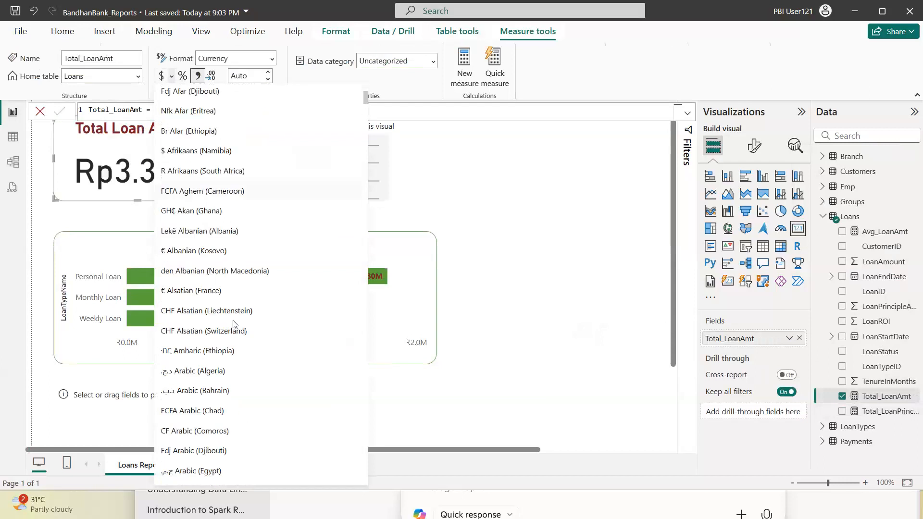
pyautogui.scroll(-20, 234, 324)
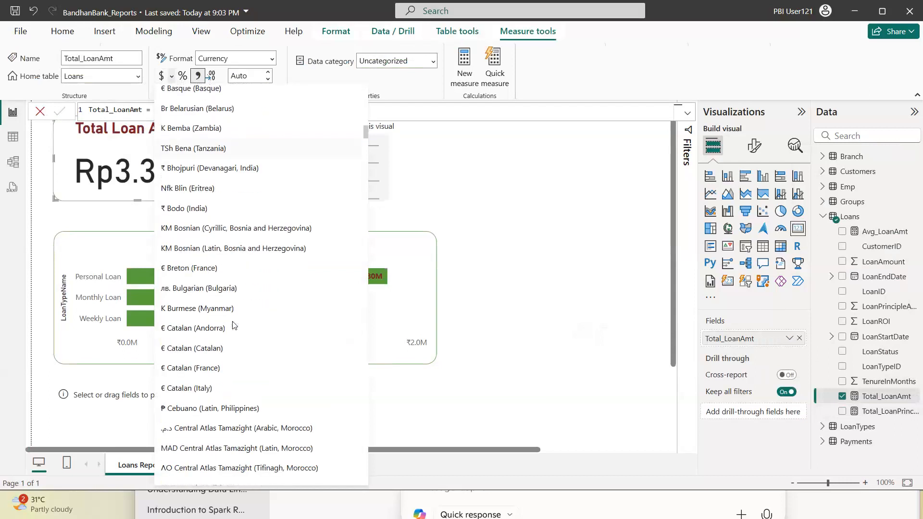
pyautogui.scroll(-20, 234, 325)
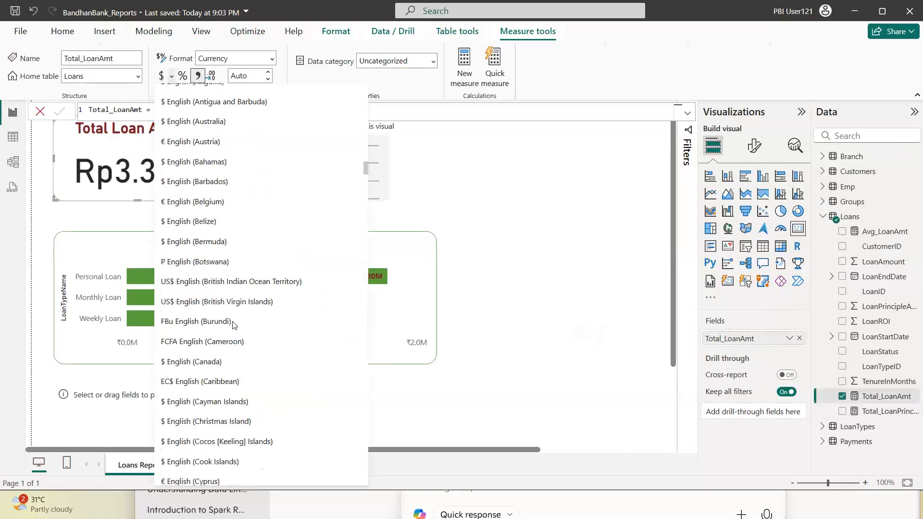
pyautogui.scroll(-15, 234, 324)
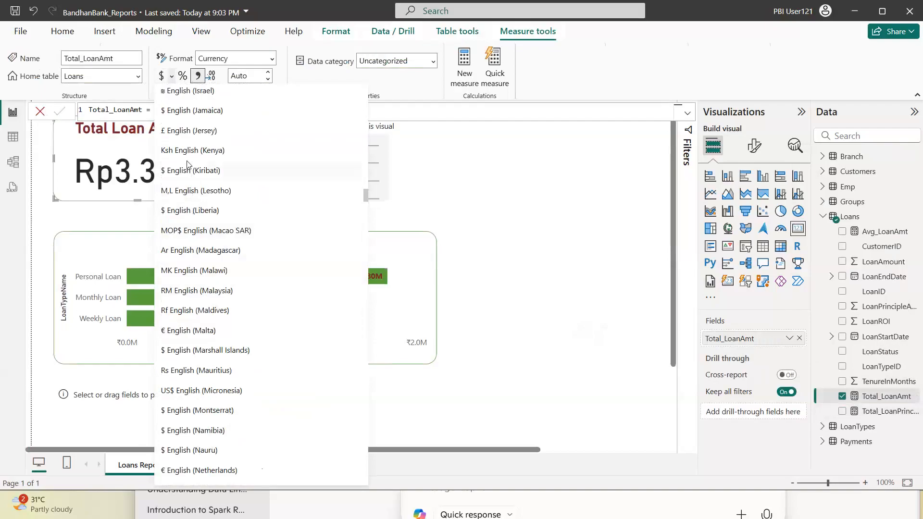
pyautogui.scroll(1, 188, 122)
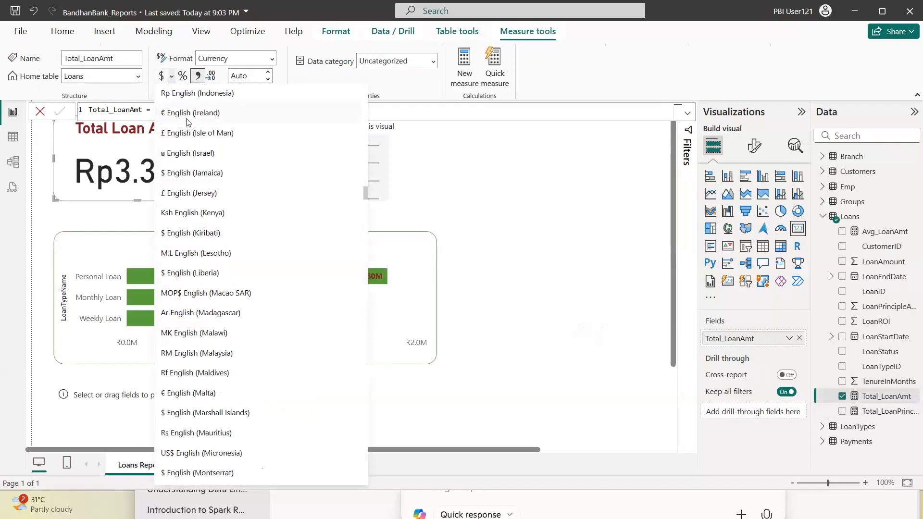
pyautogui.scroll(1, 188, 122)
pyautogui.click(187, 135)
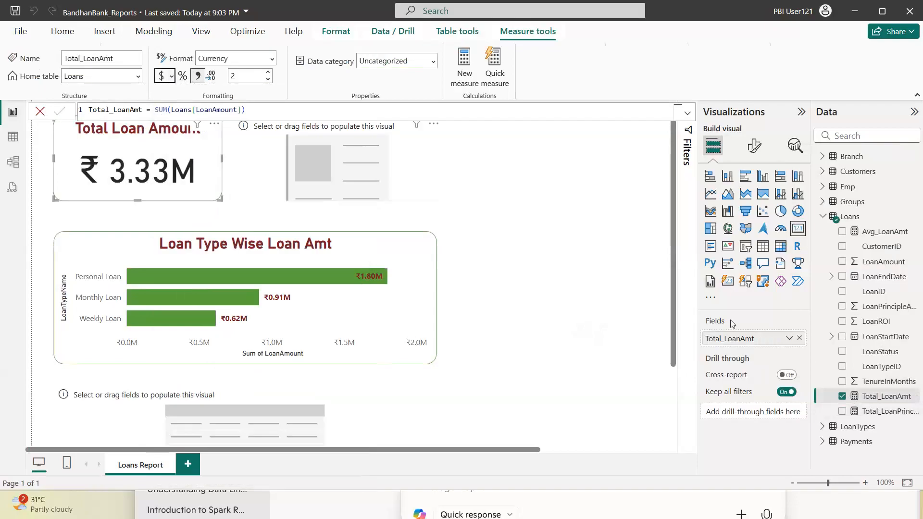
# - Set the currency format of the Total_LoanPrincipleAmt measure to ₹ English (India)
pyautogui.click(871, 413)
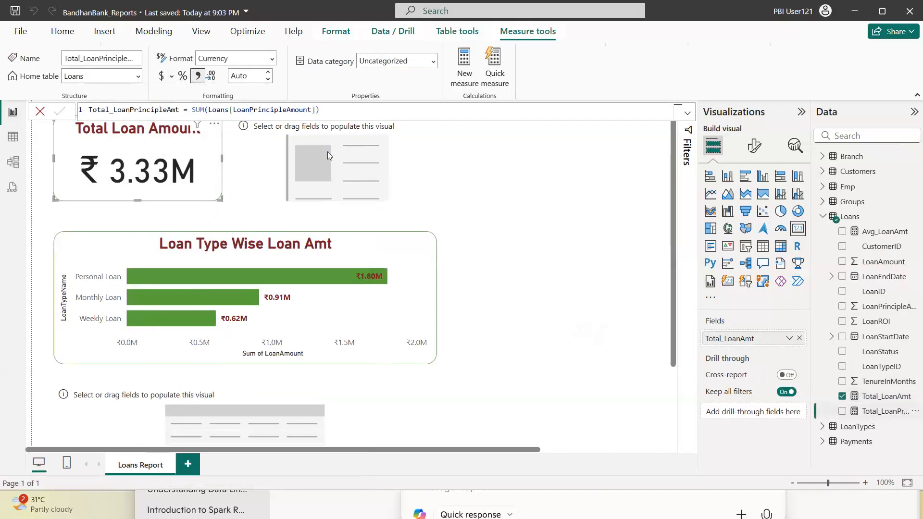
pyautogui.click(172, 77)
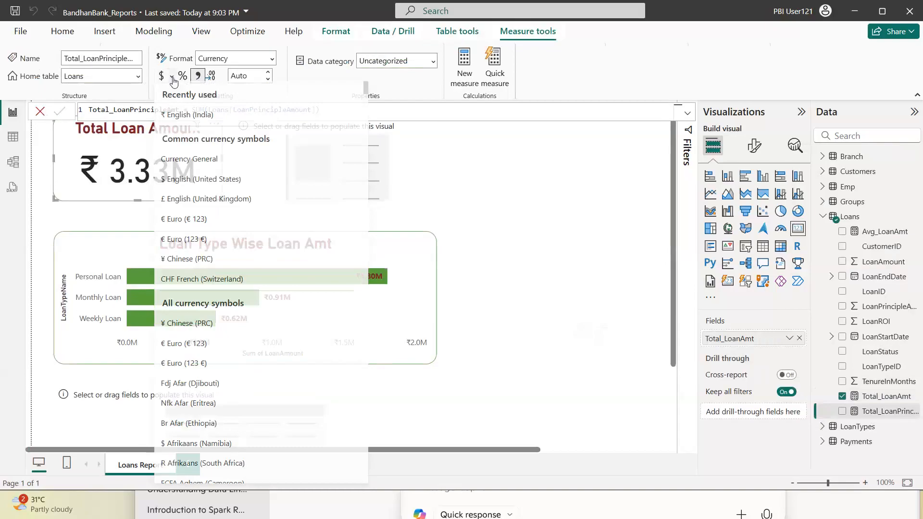
pyautogui.click(188, 115)
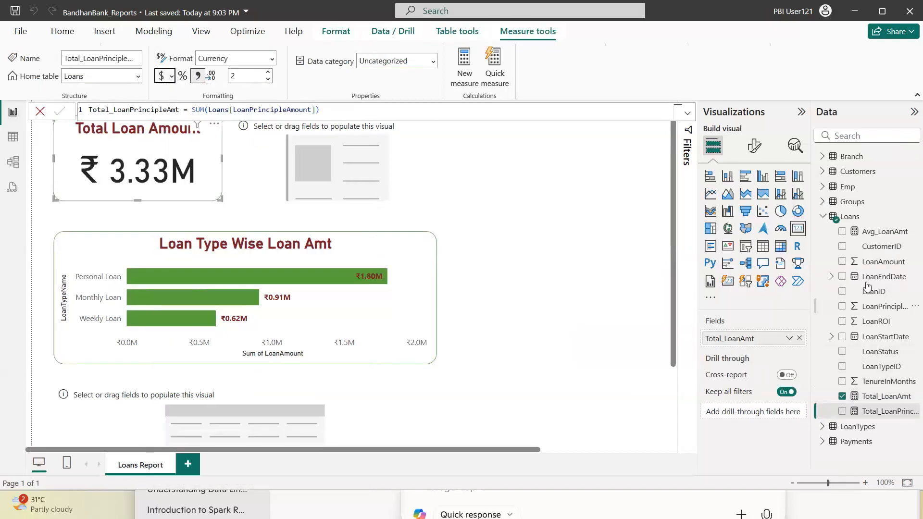
pyautogui.click(877, 265)
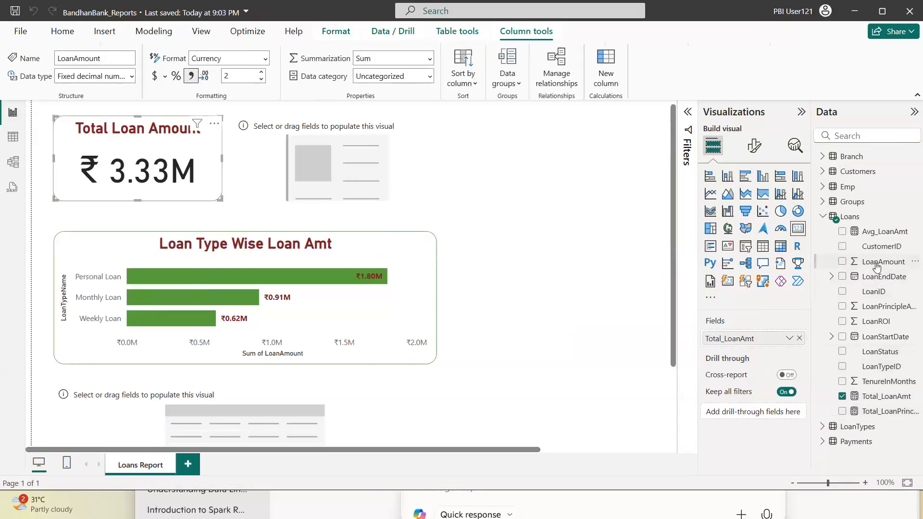
# - Set the currency format of the LoanAmount column to ₹ English (India)
pyautogui.click(165, 77)
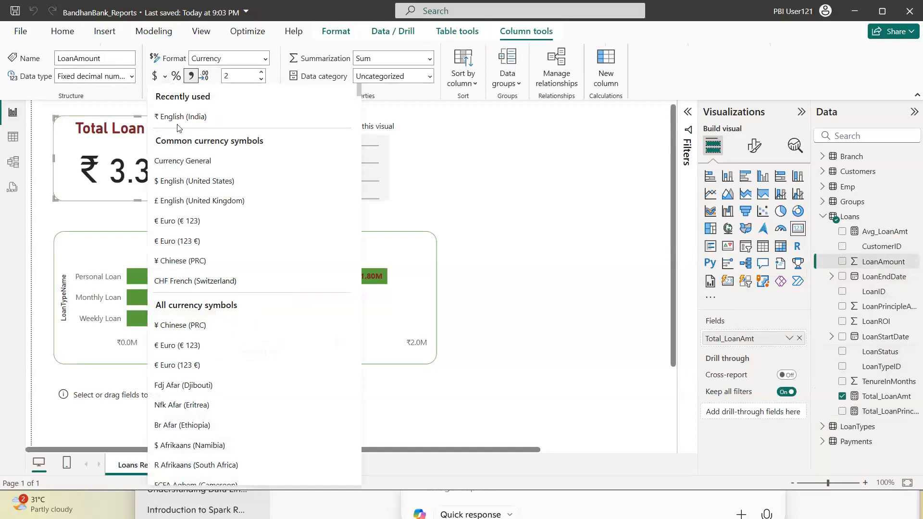
pyautogui.click(189, 115)
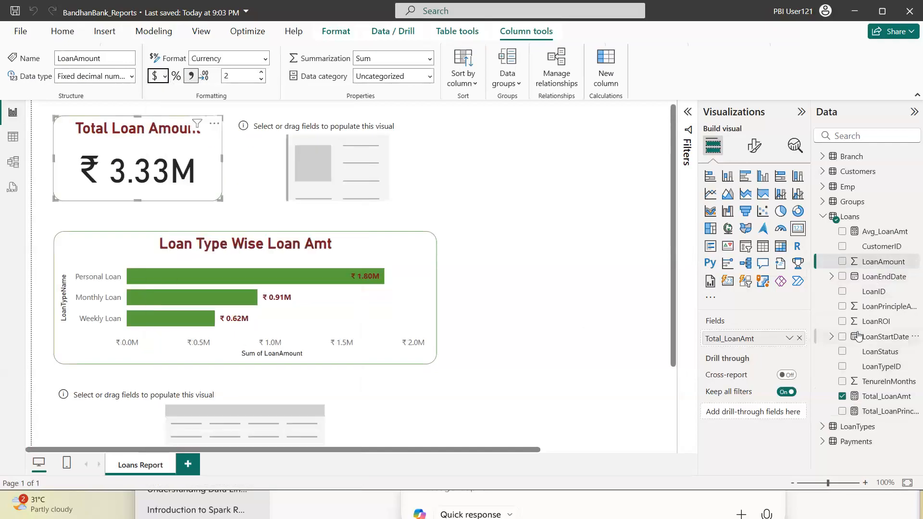
# - Put the Total_LoanPrincipleAmt measure in the empty second card and check its field options without changing them
pyautogui.click(353, 186)
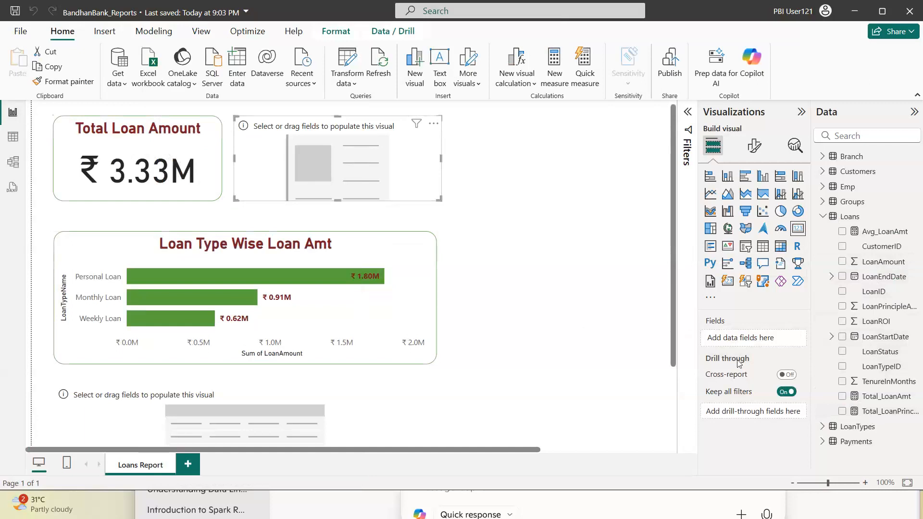
pyautogui.click(214, 197)
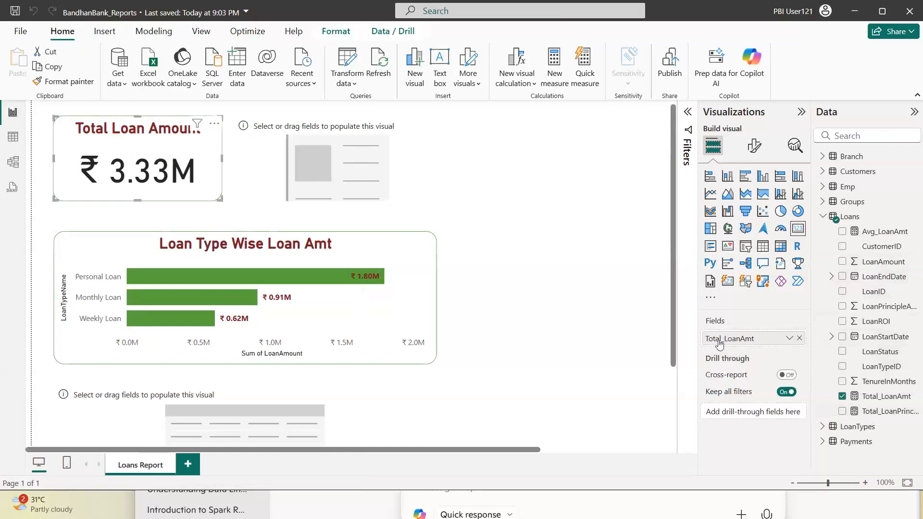
pyautogui.click(376, 179)
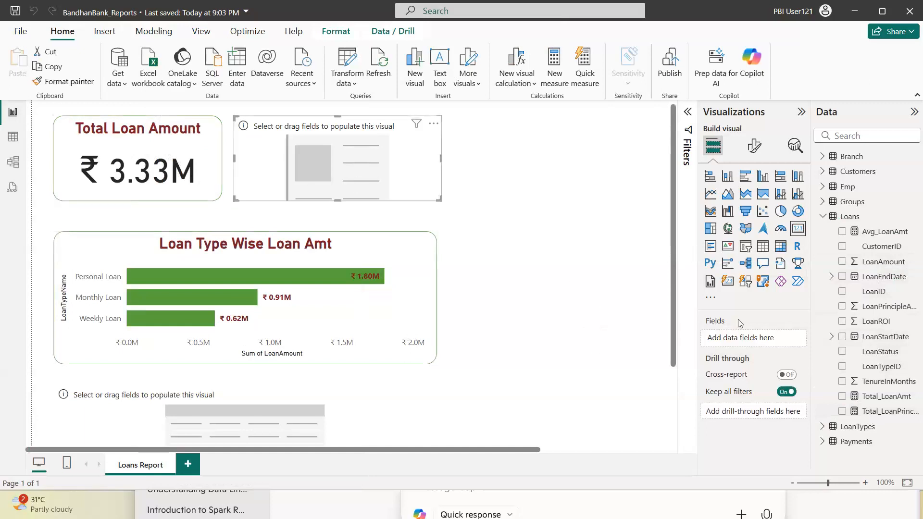
pyautogui.moveTo(877, 413); pyautogui.dragTo(769, 339)
pyautogui.click(789, 338)
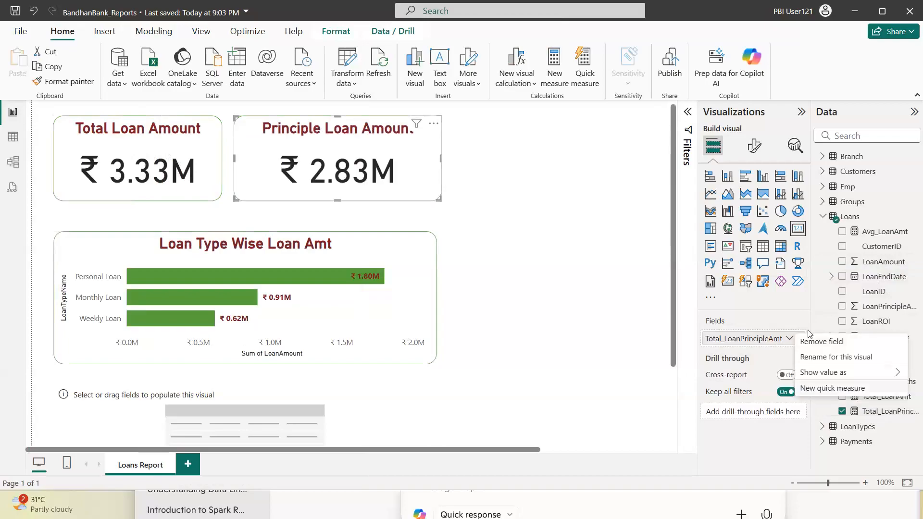
pyautogui.click(523, 173)
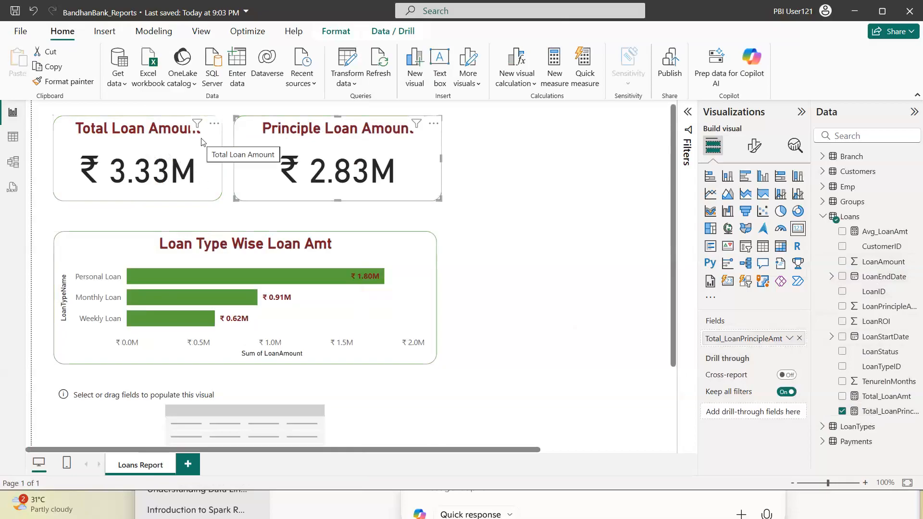
pyautogui.click(518, 181)
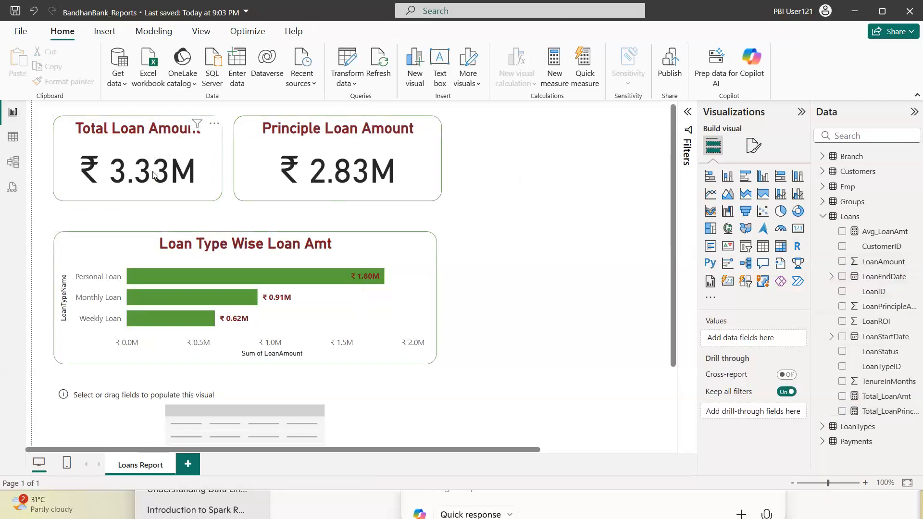
# - Show the Loans table's data in the table view and add a new measure to that table
pyautogui.click(824, 217)
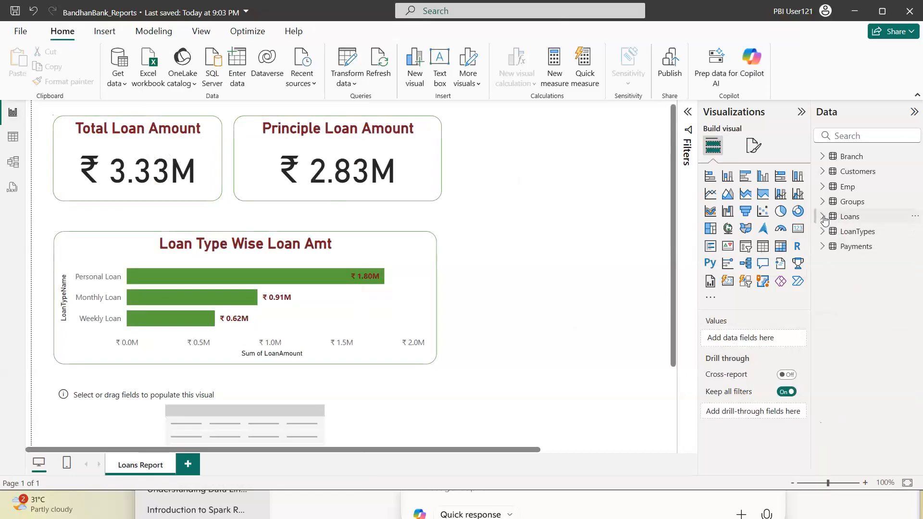
pyautogui.click(824, 217)
pyautogui.rightClick(853, 217)
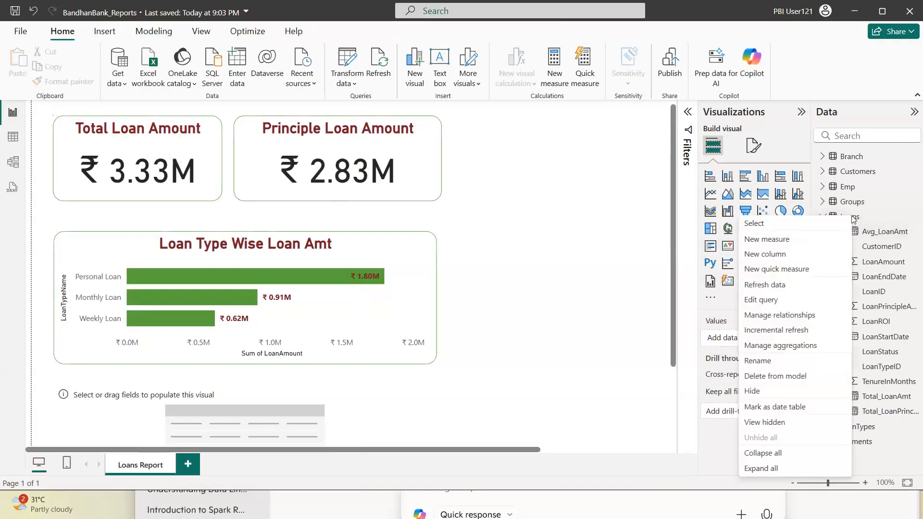
pyautogui.click(855, 221)
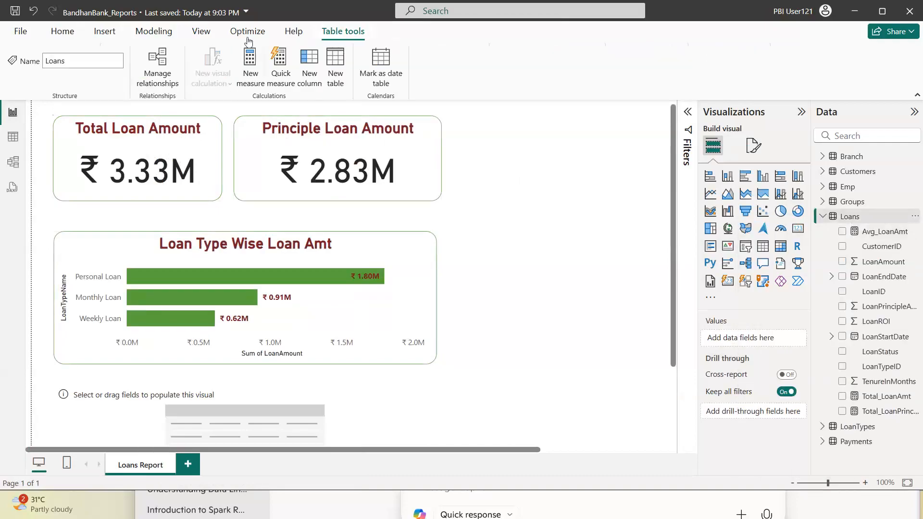
pyautogui.click(14, 138)
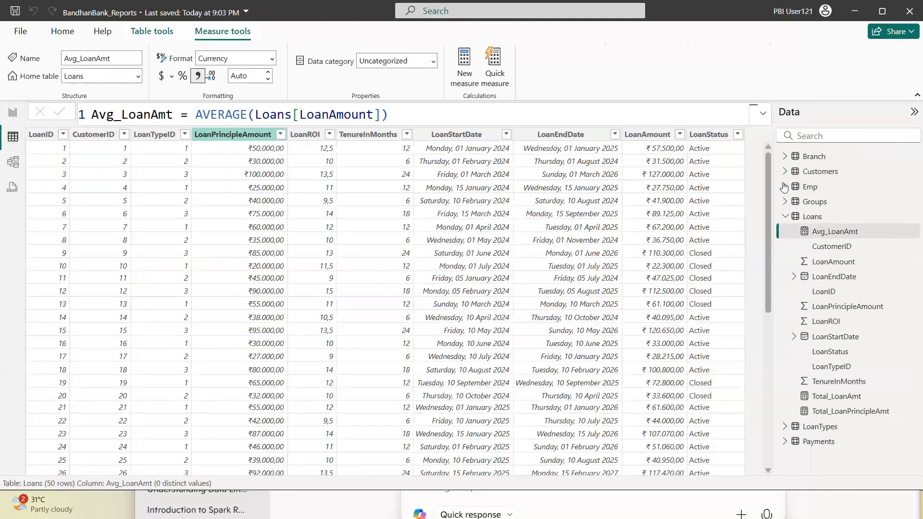
pyautogui.click(805, 217)
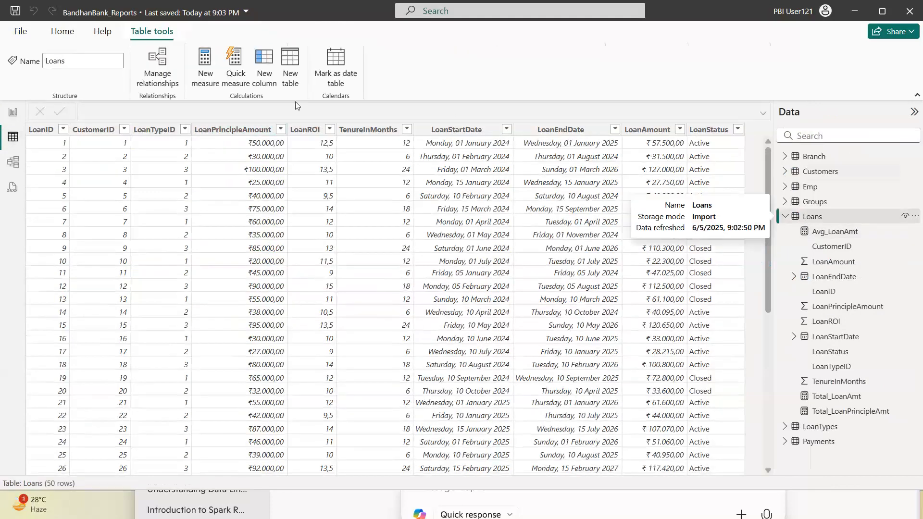
pyautogui.click(205, 77)
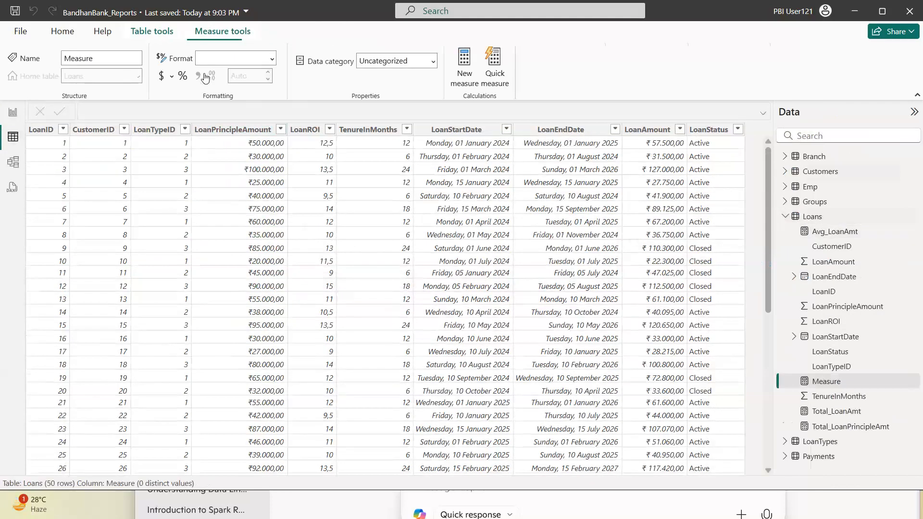
# - Name the new measure Total_LoanAmt_INR in its formula, ready for the expression after the equals sign
pyautogui.doubleClick(139, 114)
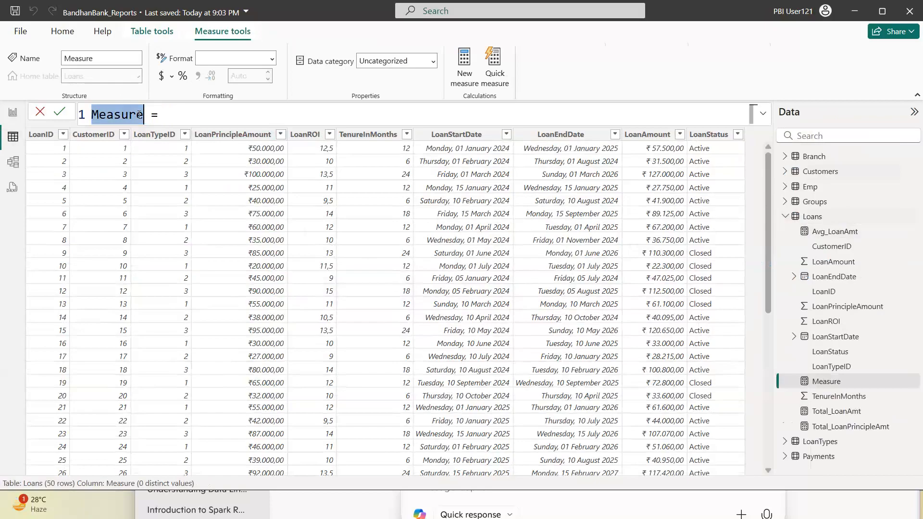
pyautogui.press('BackSpace')
pyautogui.write('Total')
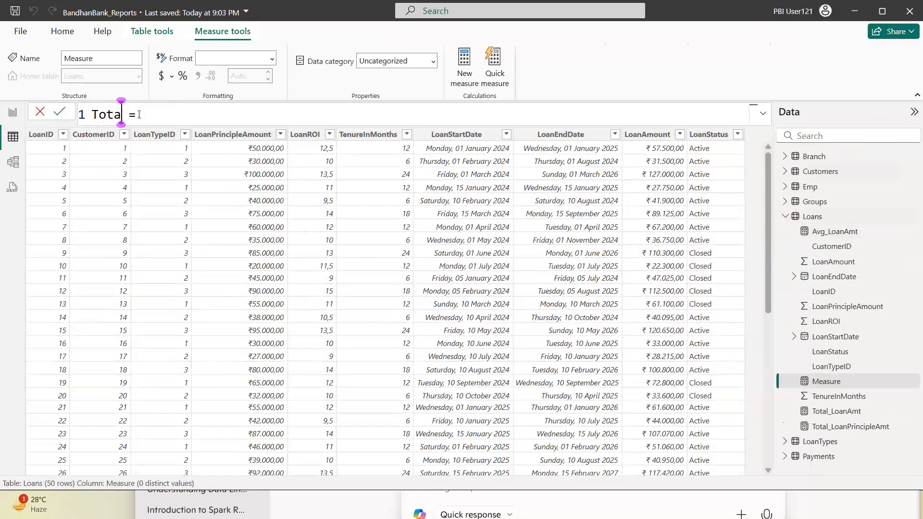
pyautogui.write('_LoanAm')
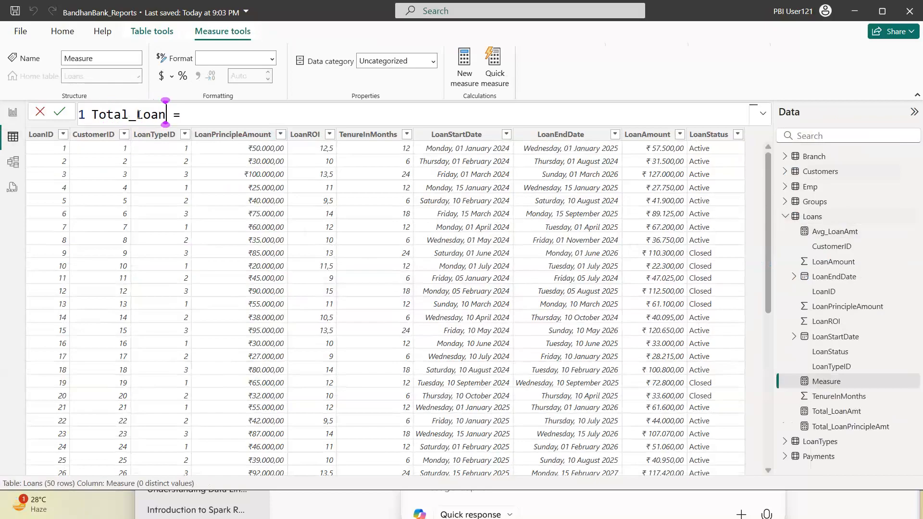
pyautogui.write('t_INR')
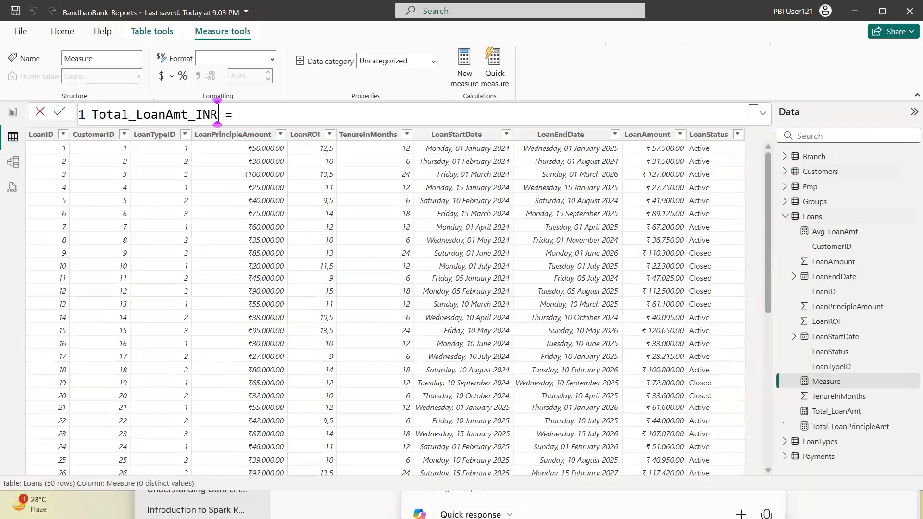
pyautogui.click(258, 113)
# - Switch to the Switch formula notes in Notepad and insert five blank lines above the first formula
pyautogui.hotkey('alt', 'Tab')
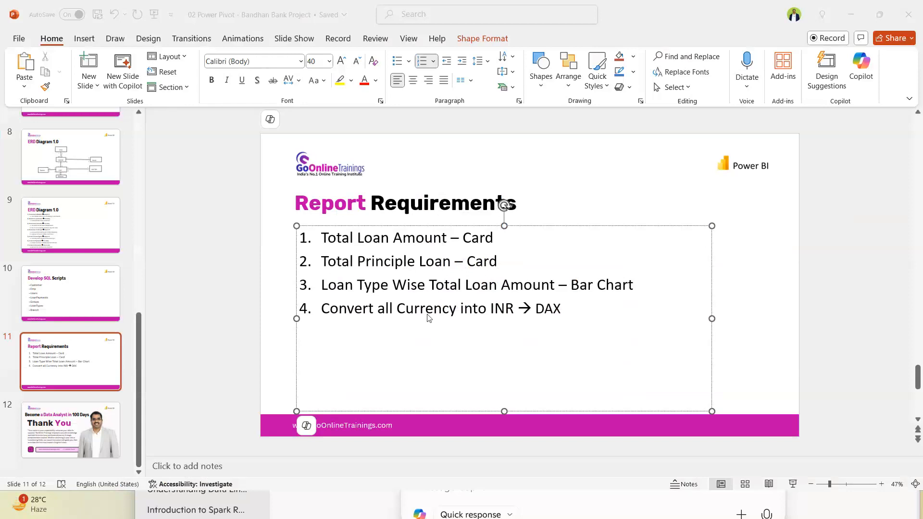
pyautogui.press('super')
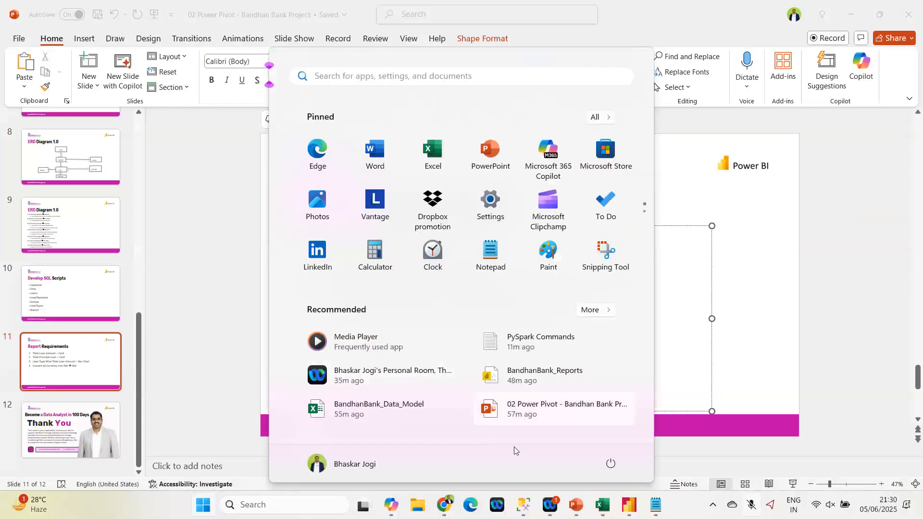
pyautogui.click(655, 510)
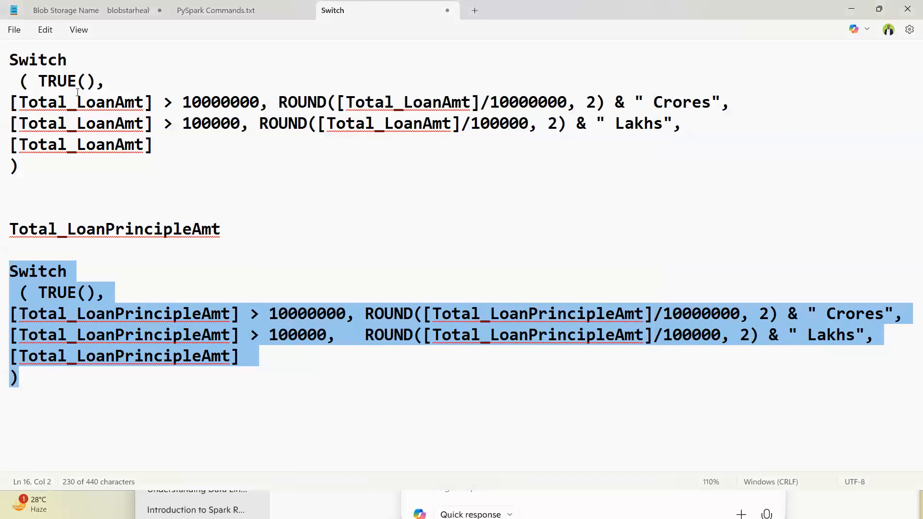
pyautogui.click(13, 60)
pyautogui.press('Return')
pyautogui.press('Return')
pyautogui.press('Return')
pyautogui.press('Return')
pyautogui.press('Return')
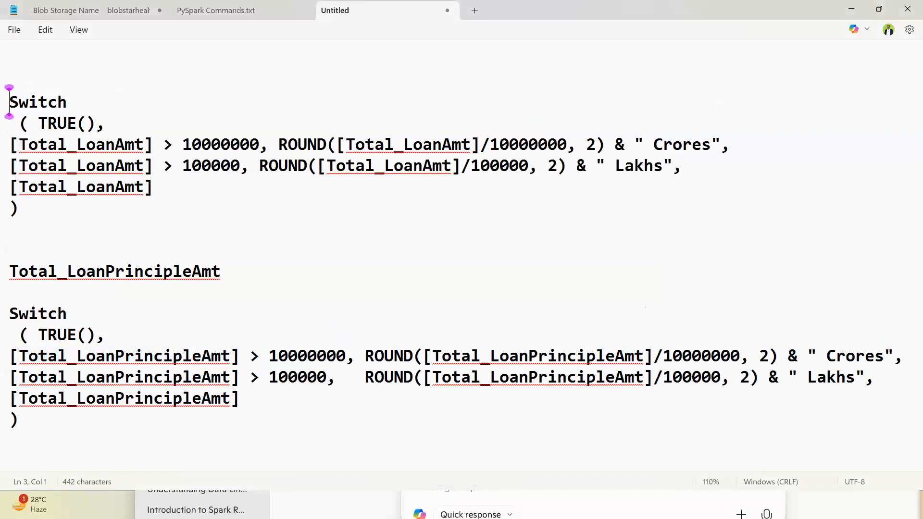
pyautogui.press('Up')
pyautogui.press('Up')
pyautogui.press('Up')
pyautogui.press('Up')
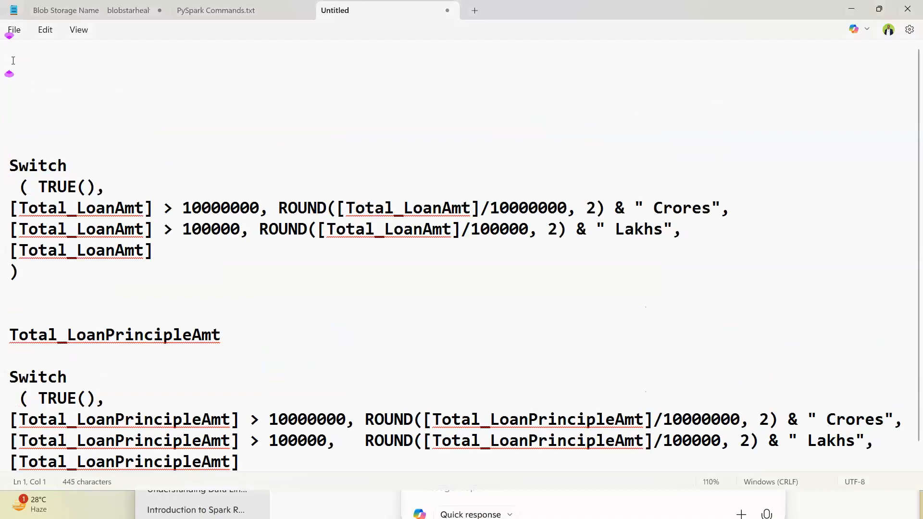
# - Add the heading "Steps" with a dashed line beneath it at the start of the notes
pyautogui.write('Steps')
pyautogui.press('Return')
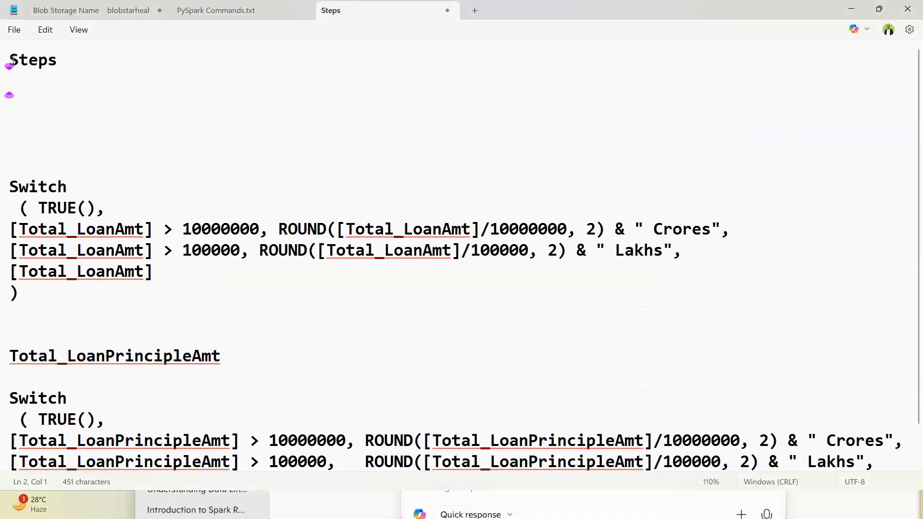
pyautogui.write('----------------')
pyautogui.press('Return')
pyautogui.press('Return')
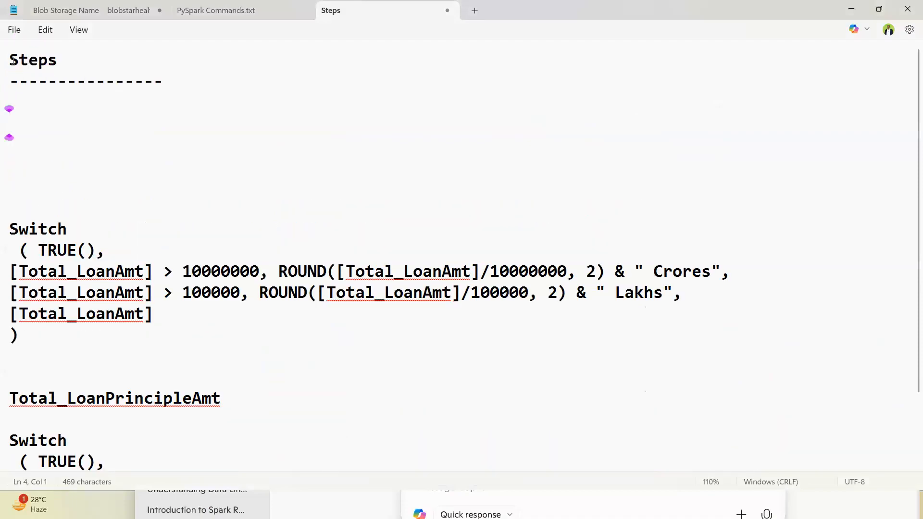
# - Write the first step, "1) Create a Measure", directly below the dashed line
pyautogui.press('Up')
pyautogui.write('1) Creaet')
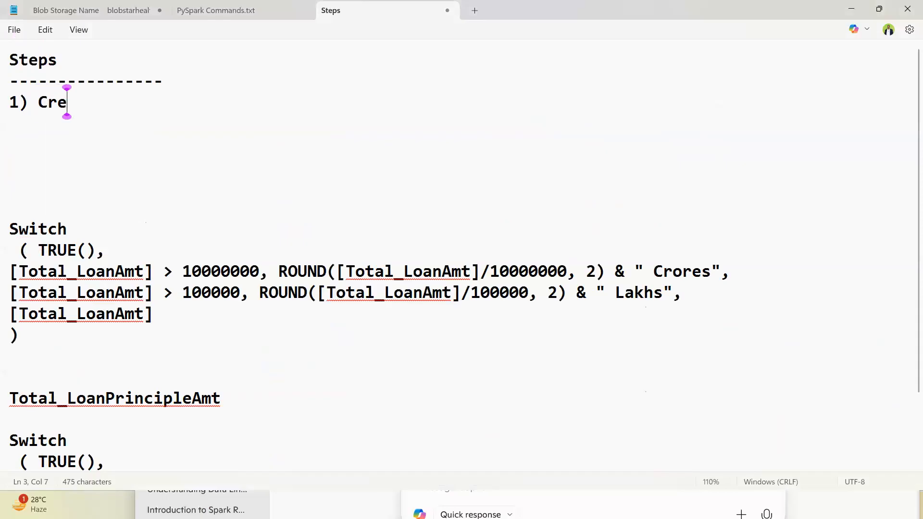
pyautogui.press('BackSpace')
pyautogui.press('BackSpace')
pyautogui.write('te a')
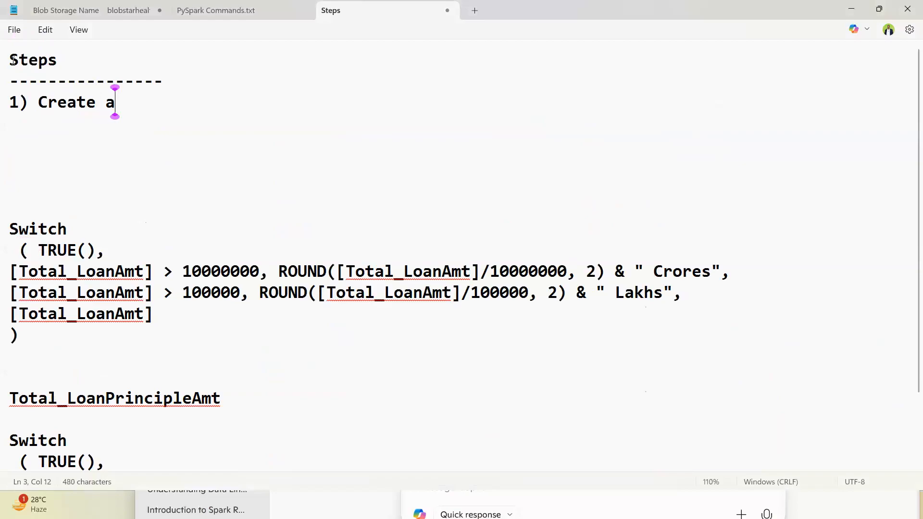
pyautogui.write(' Measure')
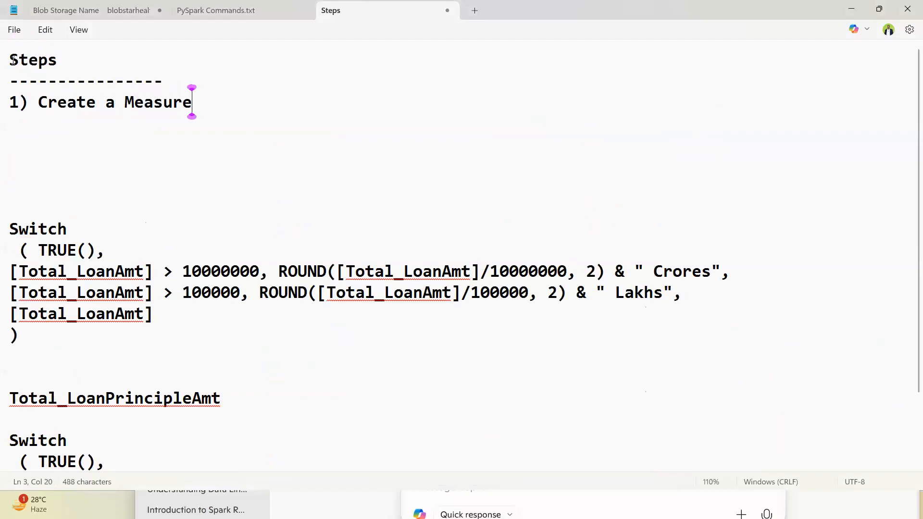
# - Add the indented example SUM(LoanAmt) on the line below the first step
pyautogui.press('Return')
pyautogui.write('SU')
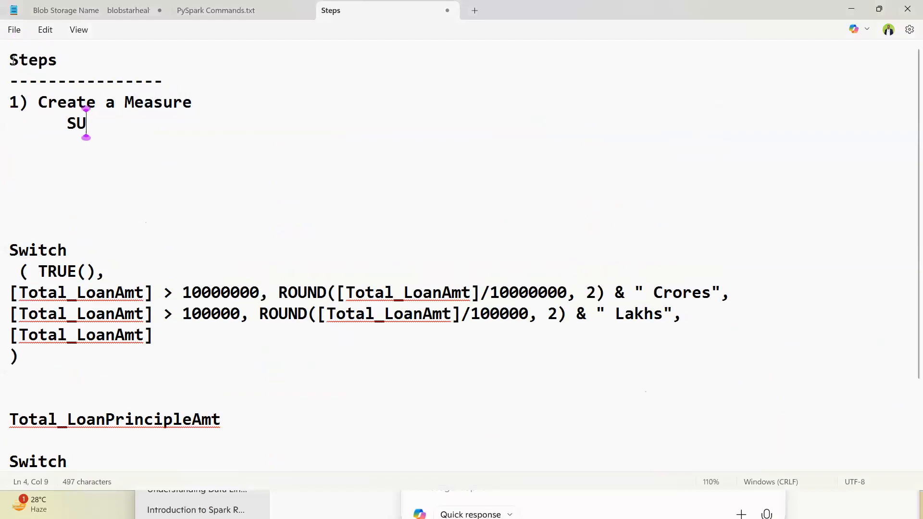
pyautogui.write('M()')
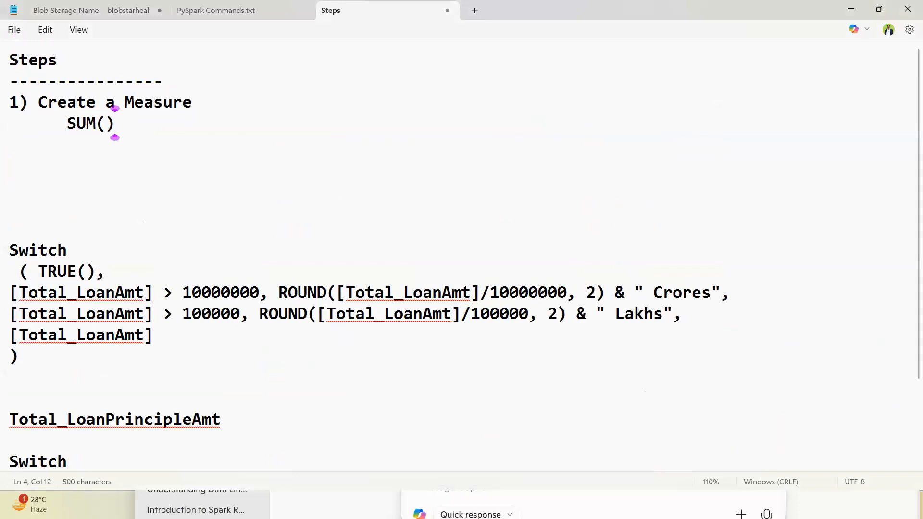
pyautogui.press('Left')
pyautogui.write('LoanA')
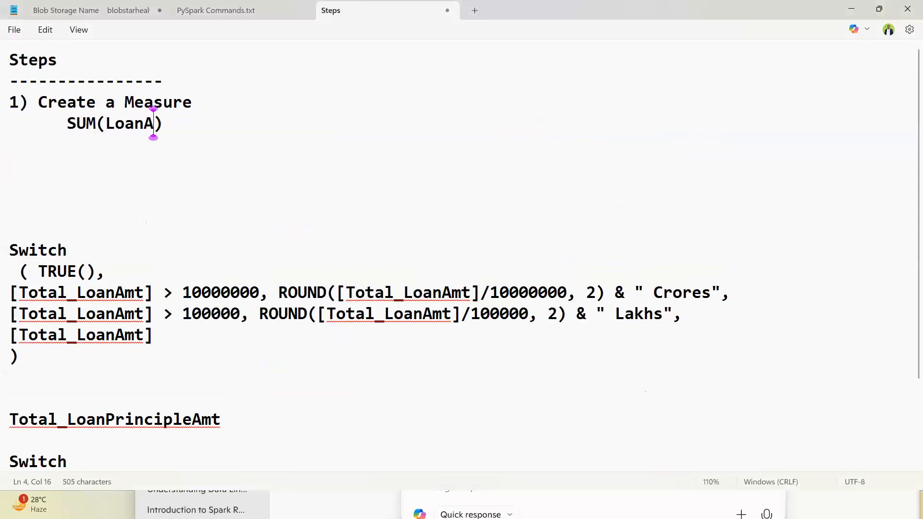
pyautogui.write('mt')
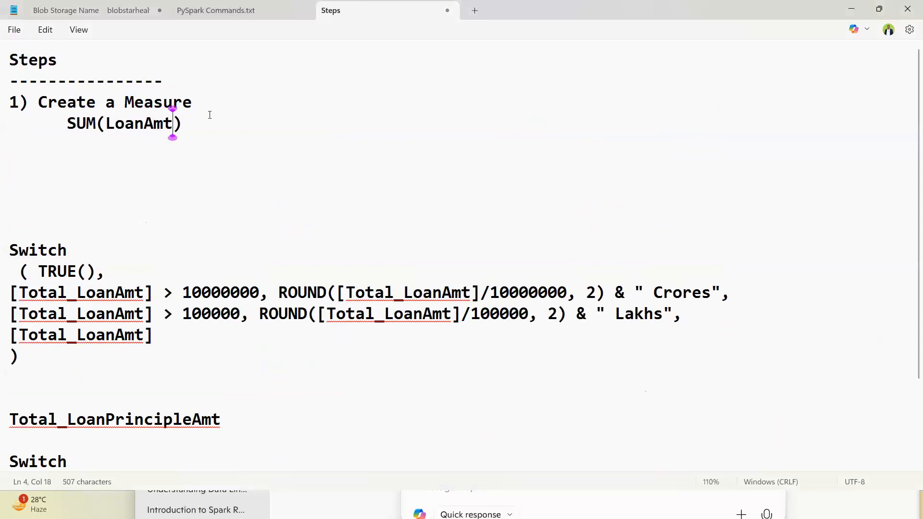
# - Add the indented example AVG(LoanAmt) on a new line below SUM(LoanAmt), reusing the copied column name
pyautogui.press('End')
pyautogui.press('Return')
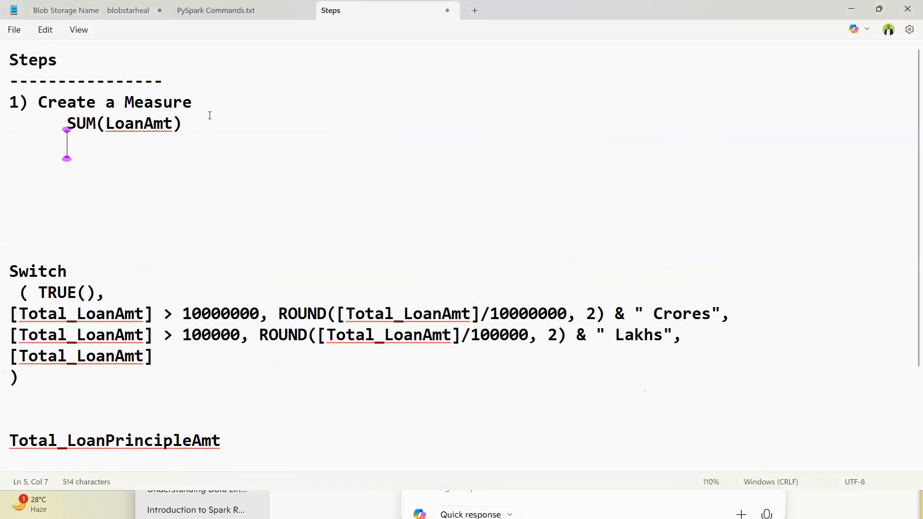
pyautogui.write('AVG(')
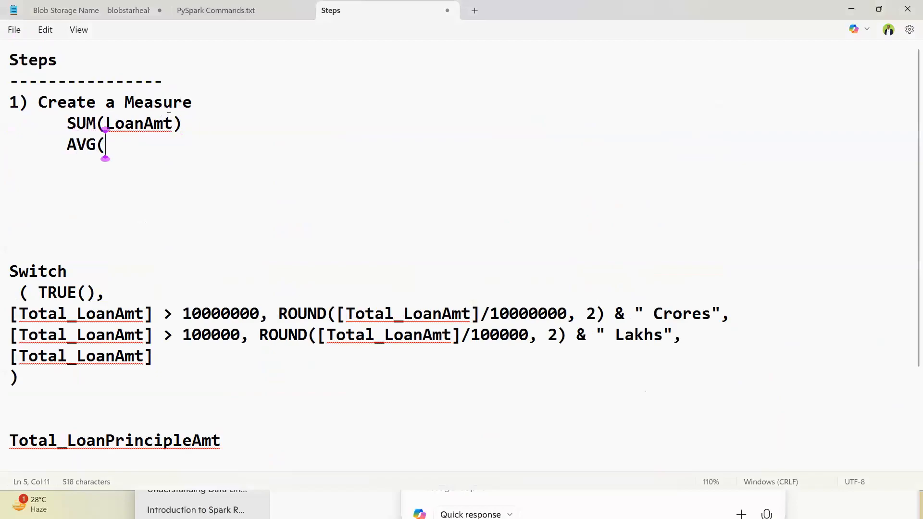
pyautogui.moveTo(107, 124); pyautogui.dragTo(189, 123)
pyautogui.hotkey('ctrl', 'c')
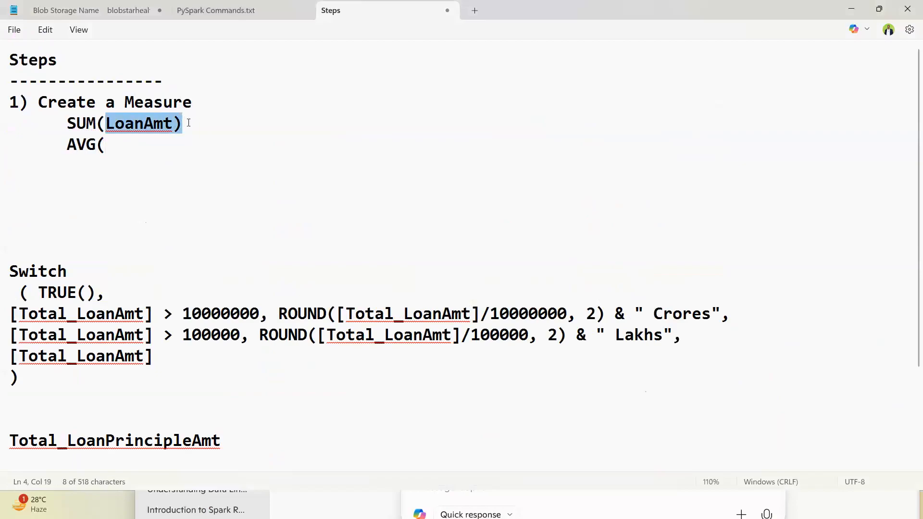
pyautogui.click(120, 145)
pyautogui.hotkey('ctrl', 'v')
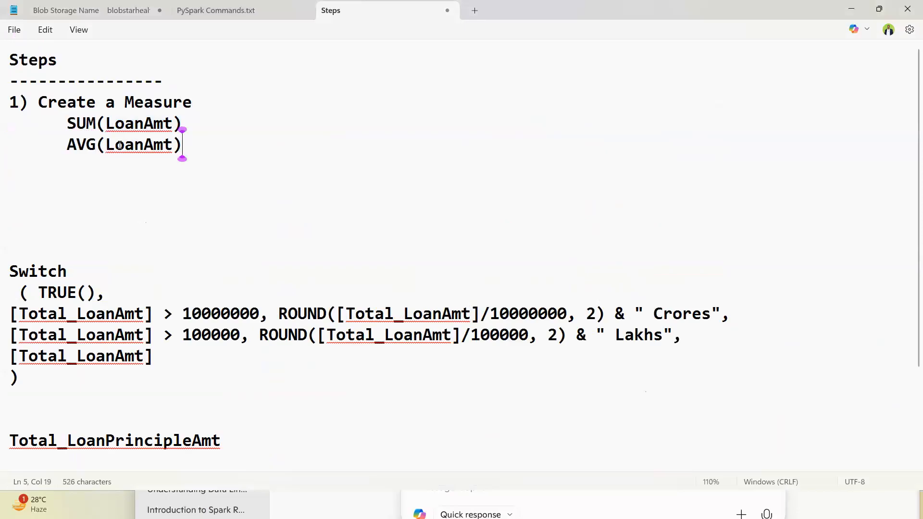
# - Add the indented example SUM(LoanPrincipleAmt) below the AVG line, reusing the LoanPrincipleAmt name from the Total_LoanPrincipleAmt heading
pyautogui.press('Return')
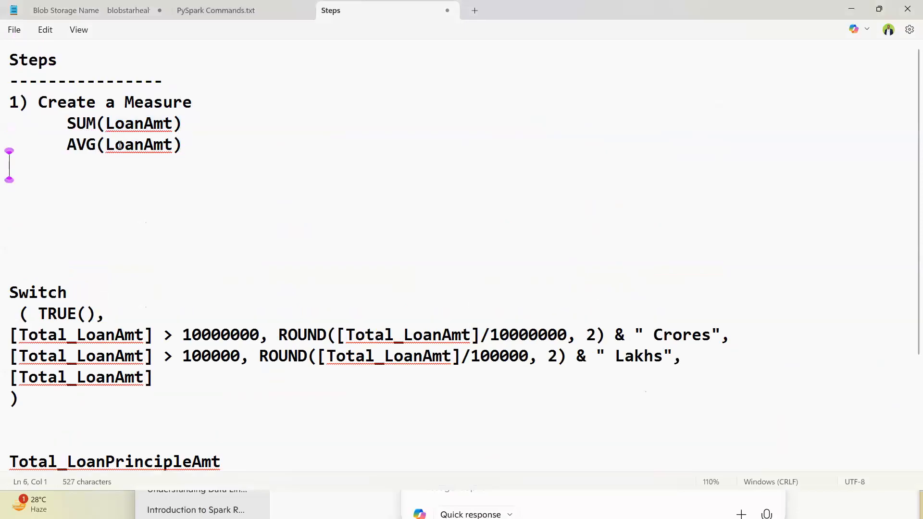
pyautogui.write('SUM(')
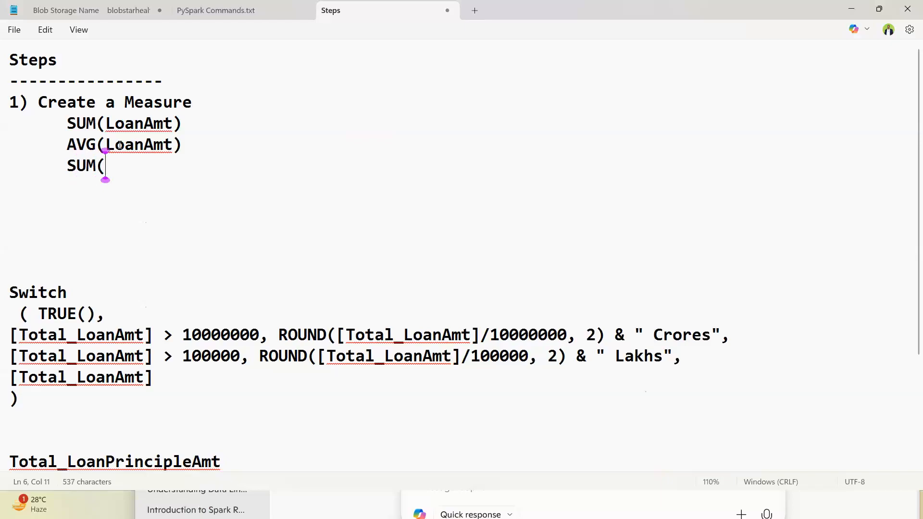
pyautogui.write('Loan+Pro')
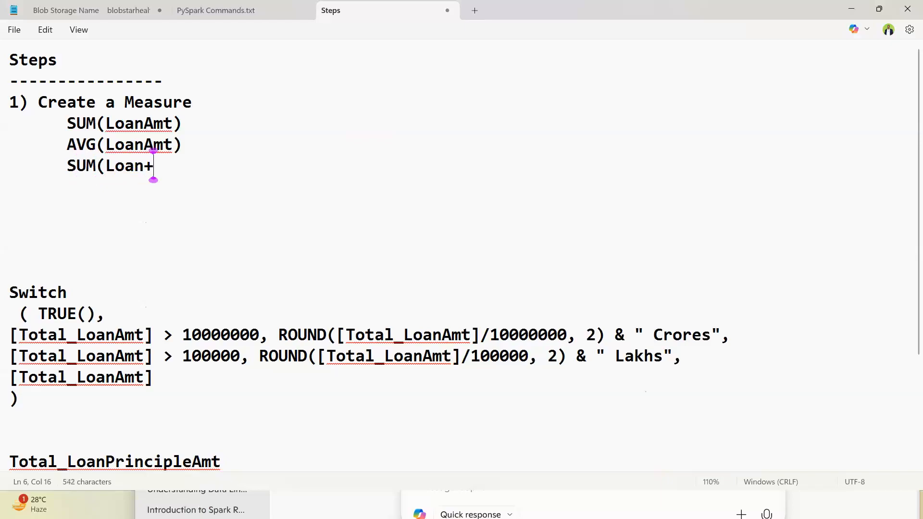
pyautogui.press('BackSpace')
pyautogui.press('BackSpace')
pyautogui.press('BackSpace')
pyautogui.press('BackSpace')
pyautogui.write('_P')
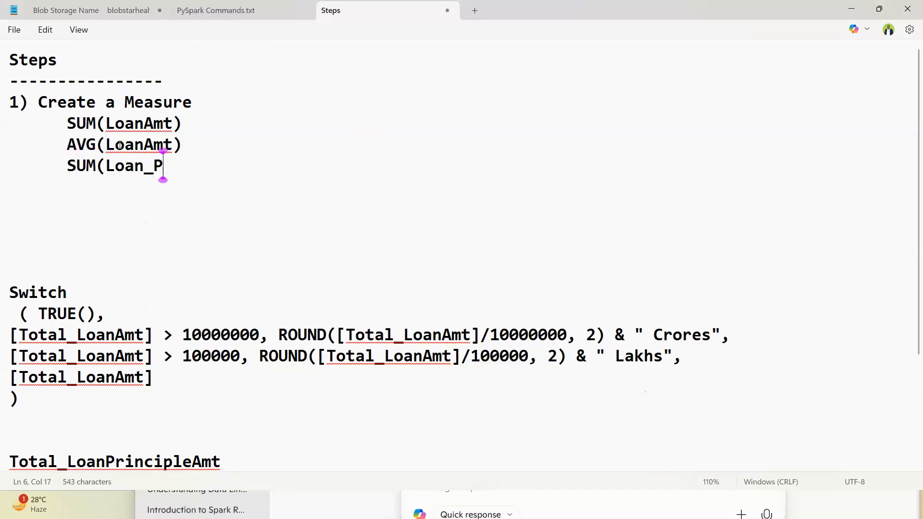
pyautogui.moveTo(69, 462); pyautogui.dragTo(220, 327)
pyautogui.hotkey('ctrl', 'c')
pyautogui.scroll(2, 202, 297)
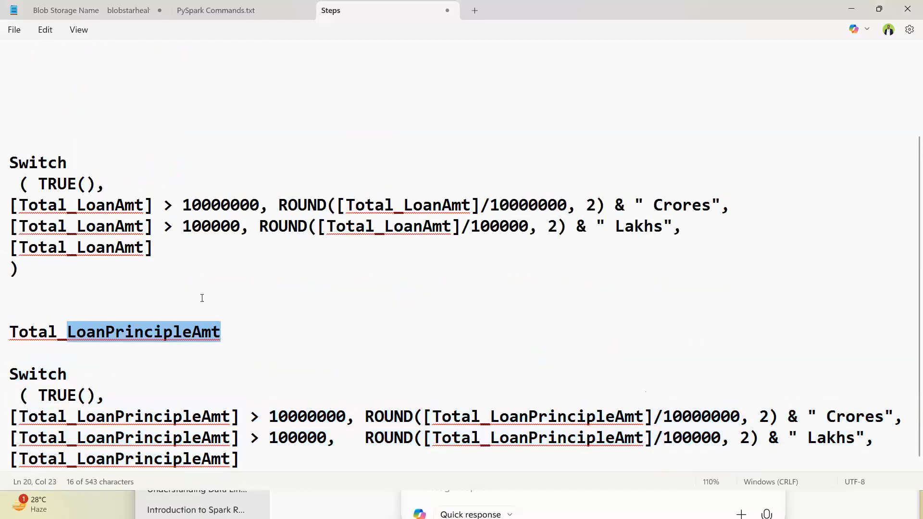
pyautogui.moveTo(109, 165); pyautogui.dragTo(165, 164)
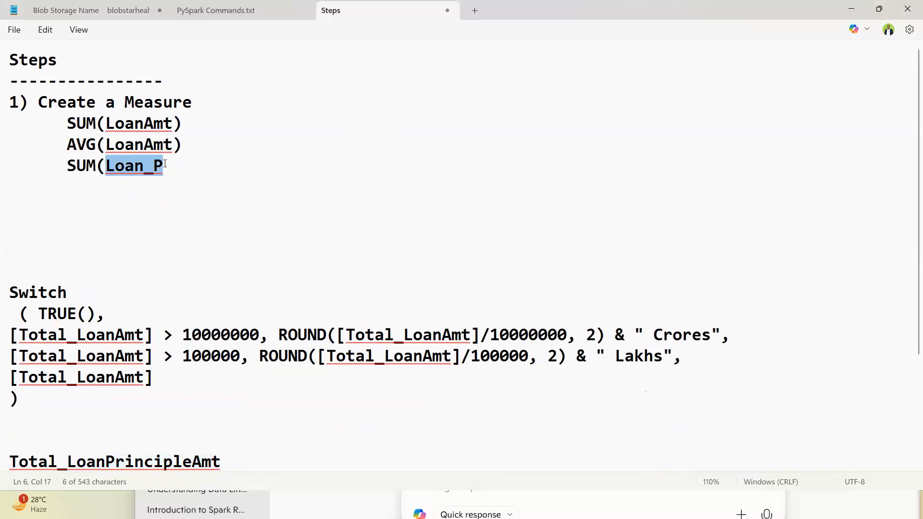
pyautogui.hotkey('ctrl', 'v')
pyautogui.write(')')
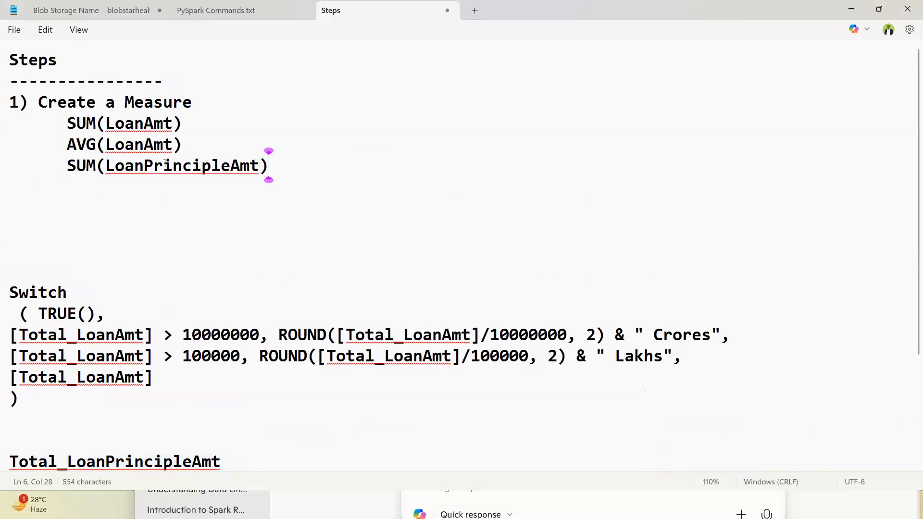
# - Add an indented "...." line below the measure examples, followed by a blank line
pyautogui.press('Return')
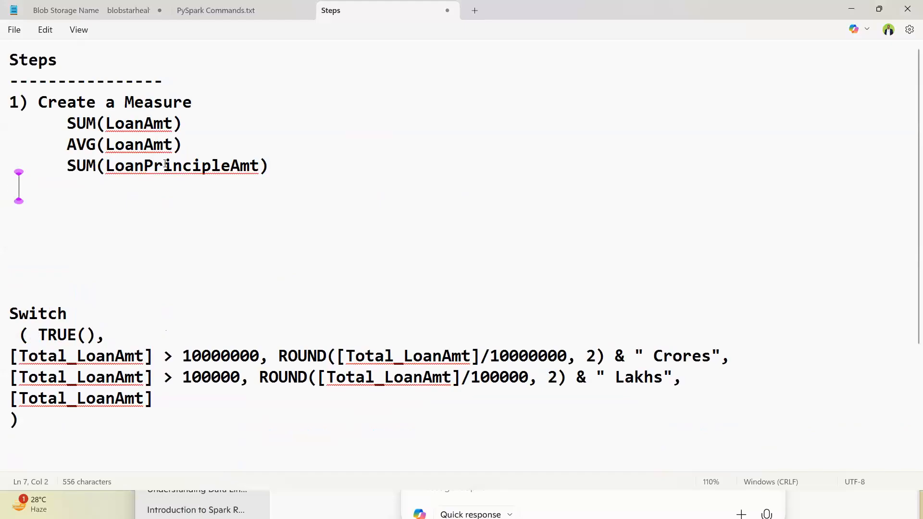
pyautogui.write('....')
pyautogui.press('Return')
pyautogui.press('Return')
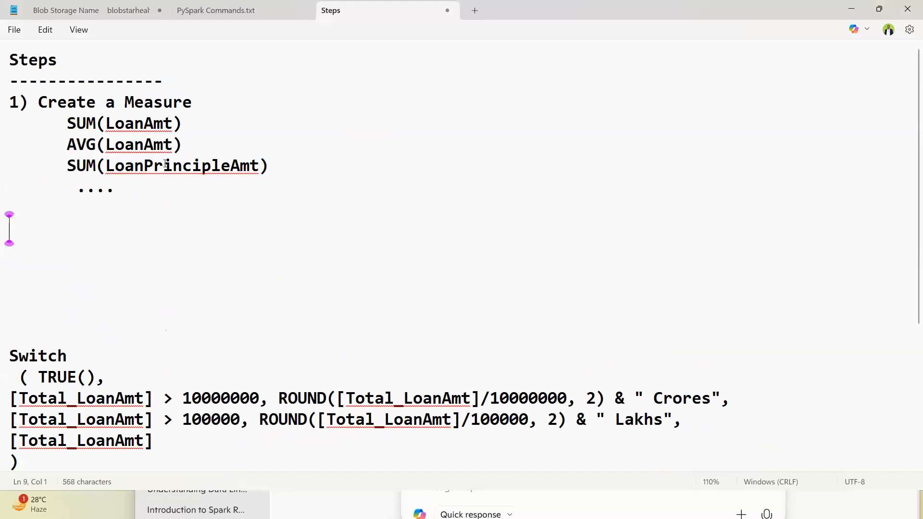
# - Write the second step, "2) Convert Millions into INR", and leave blank space beneath it
pyautogui.write('2)')
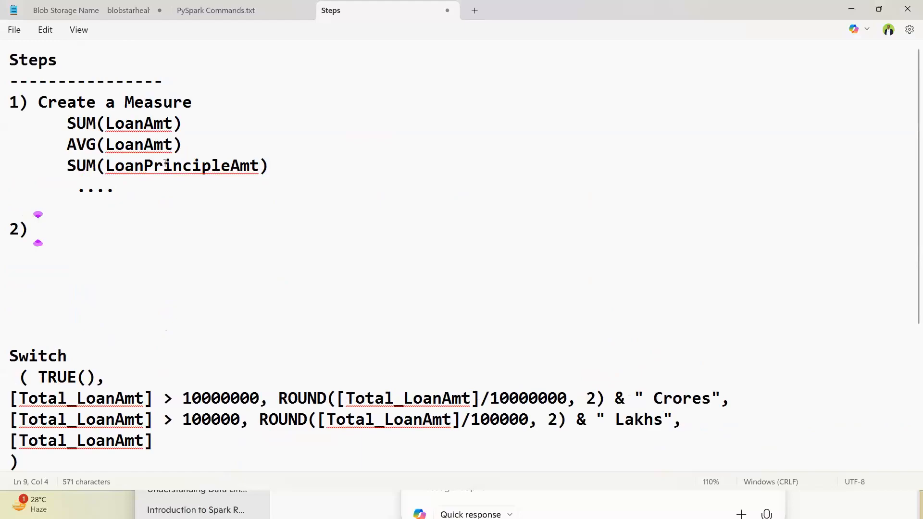
pyautogui.write('Co')
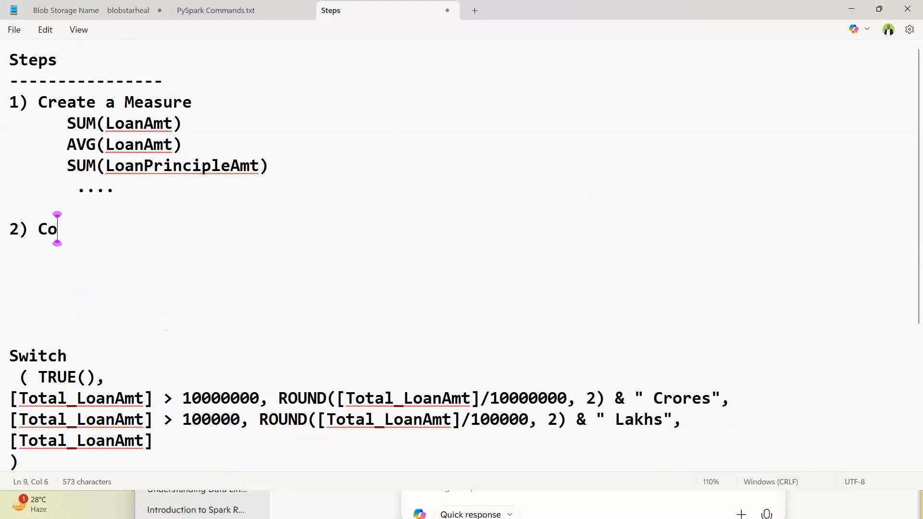
pyautogui.write('nvert ')
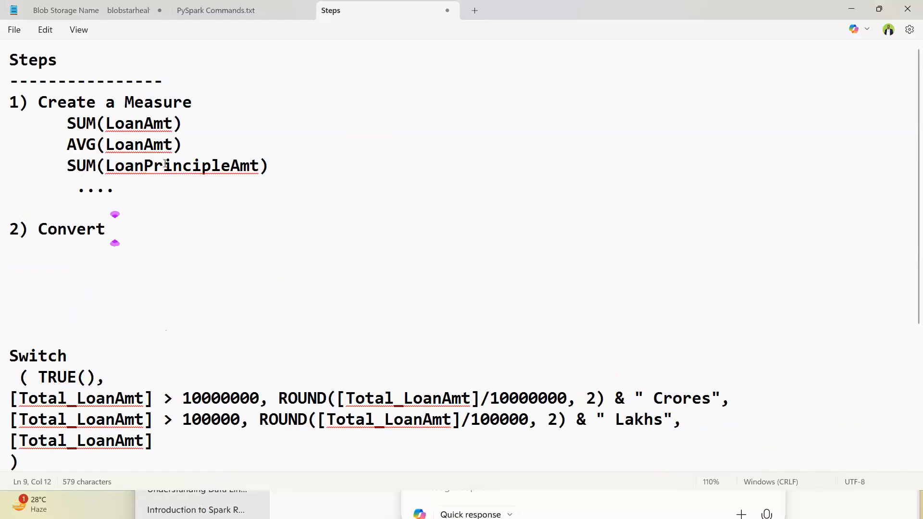
pyautogui.write('Millions ')
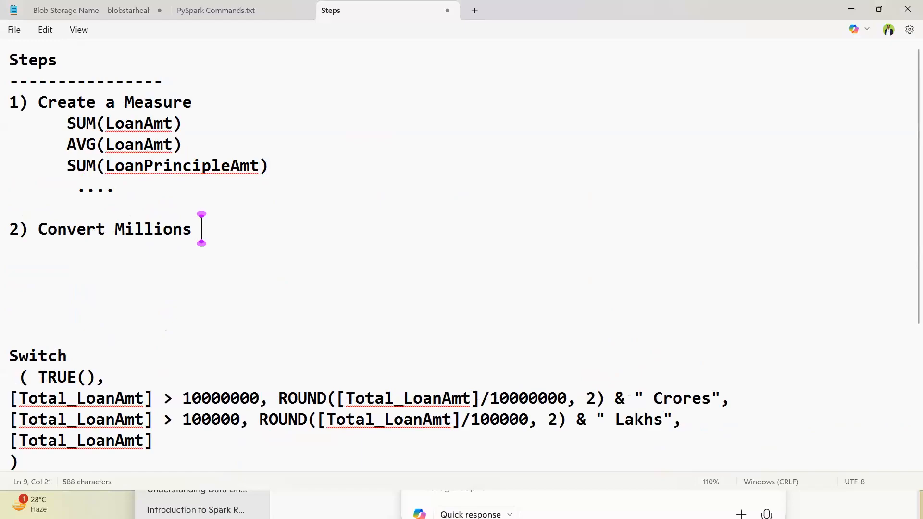
pyautogui.write('in')
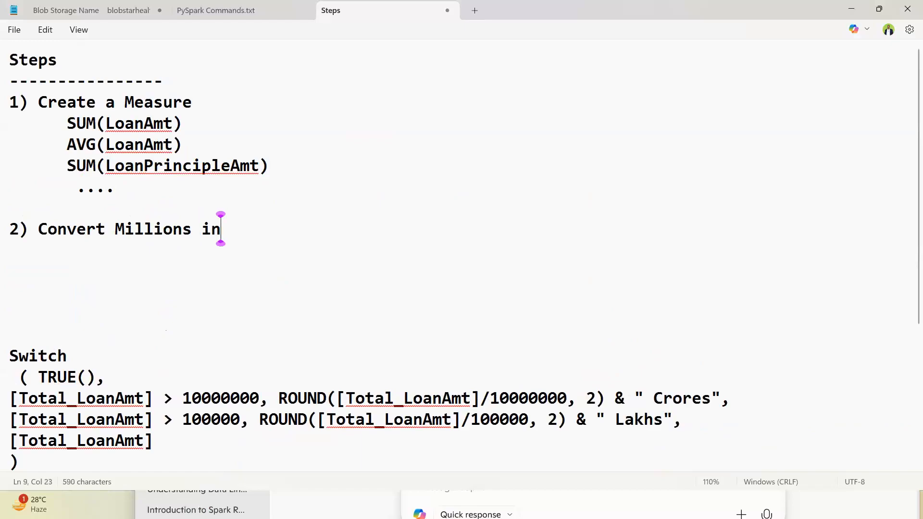
pyautogui.write('to INR')
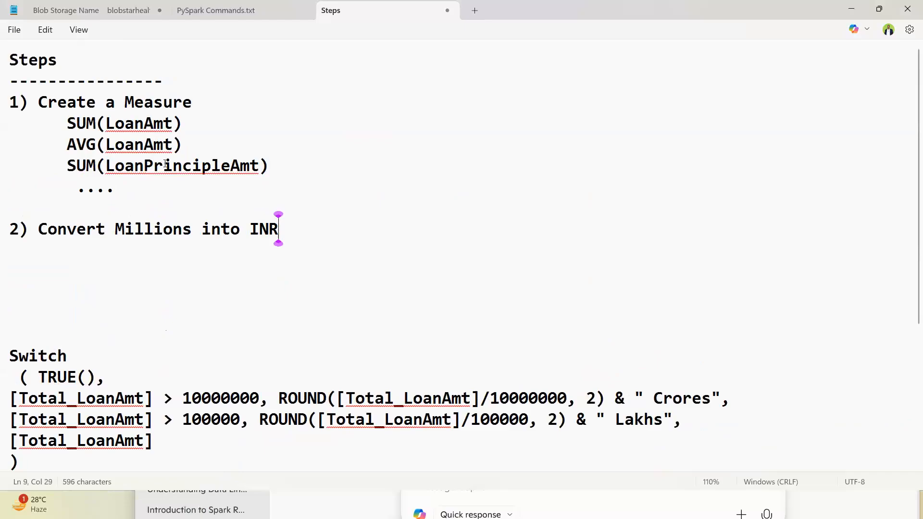
pyautogui.press('Return')
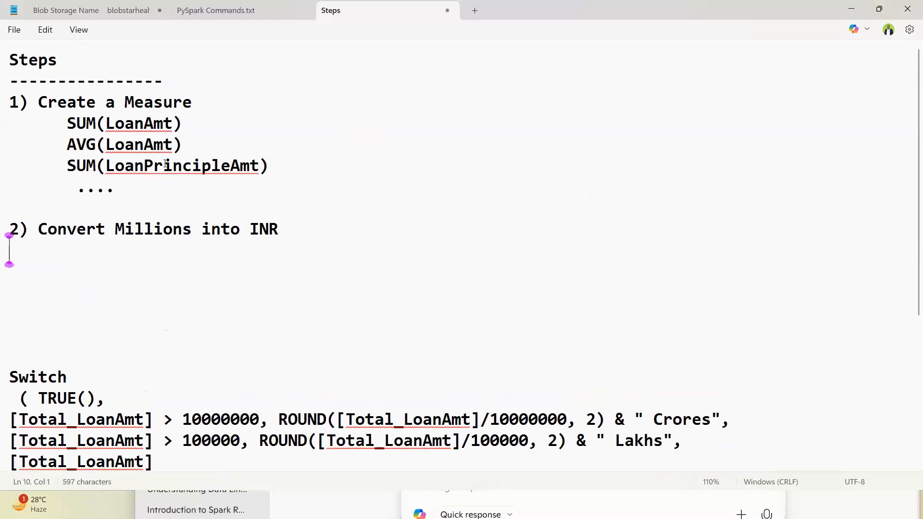
pyautogui.press('Return')
pyautogui.scroll(-1, 130, 291)
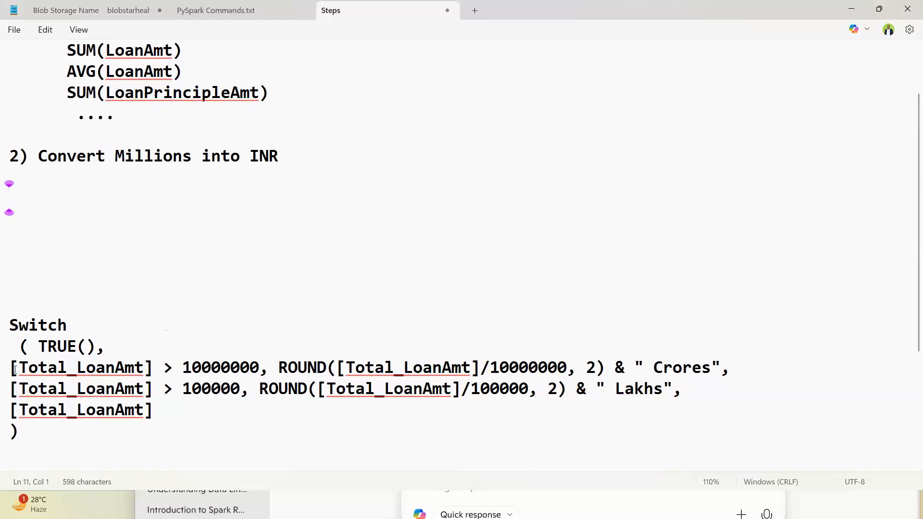
pyautogui.scroll(1, 72, 174)
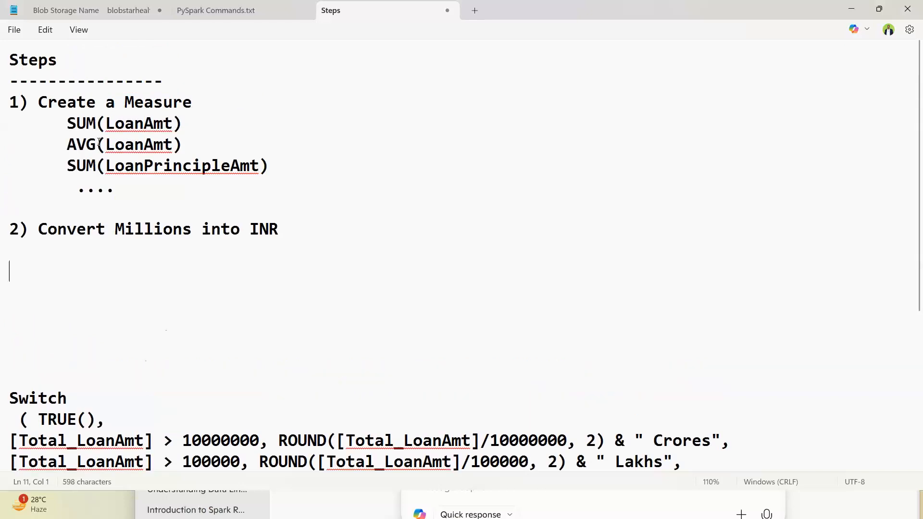
# - Annotate the SUM(LoanAmt) example with "----> Total_LoanAmount" on the same line
pyautogui.click(201, 124)
pyautogui.write('---->')
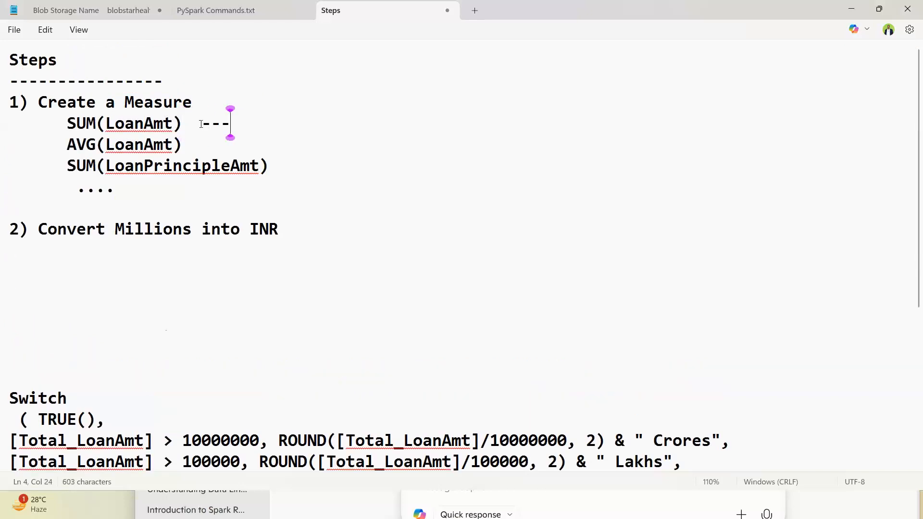
pyautogui.write(' Total Amount')
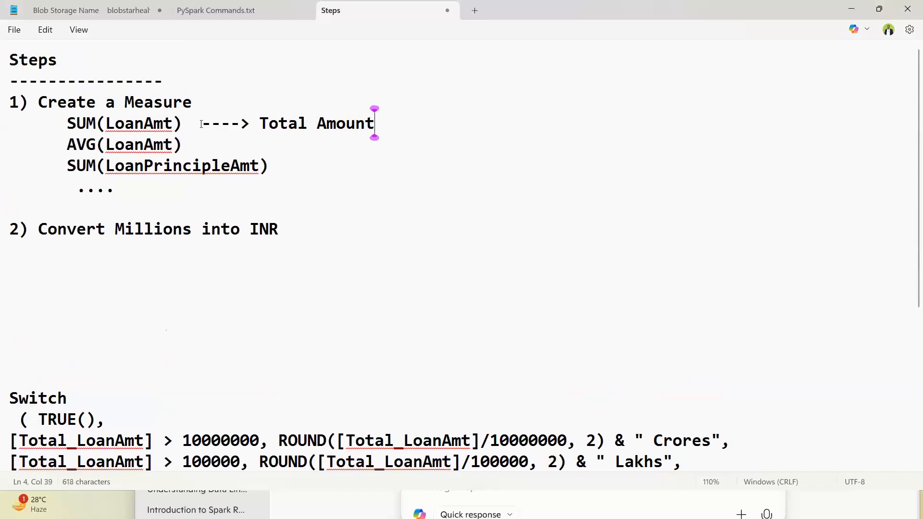
pyautogui.press('Left')
pyautogui.press('Left')
pyautogui.press('Left')
pyautogui.press('Left')
pyautogui.press('Left')
pyautogui.press('Left')
pyautogui.press('BackSpace')
pyautogui.write('_o')
pyautogui.press('BackSpace')
pyautogui.write('Loan')
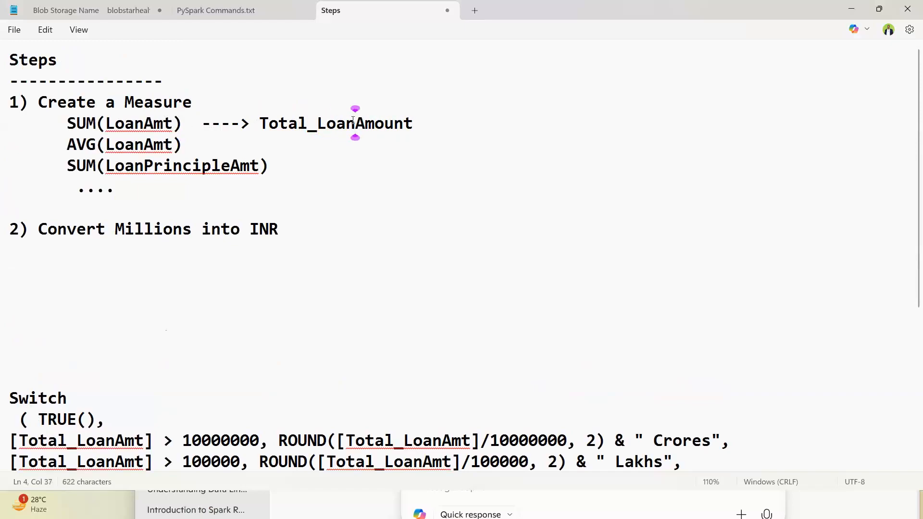
# - Examine the Crores condition of the Total_LoanAmt Switch formula, including its 10000000 threshold, division, ROUND to 2 decimals and text suffix
pyautogui.doubleClick(262, 123)
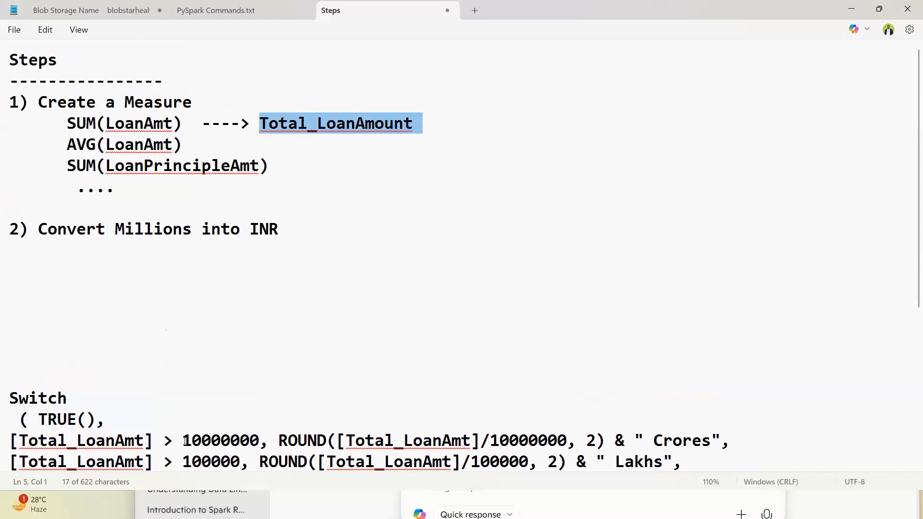
pyautogui.moveTo(183, 440); pyautogui.dragTo(242, 443)
pyautogui.scroll(-2, 176, 440)
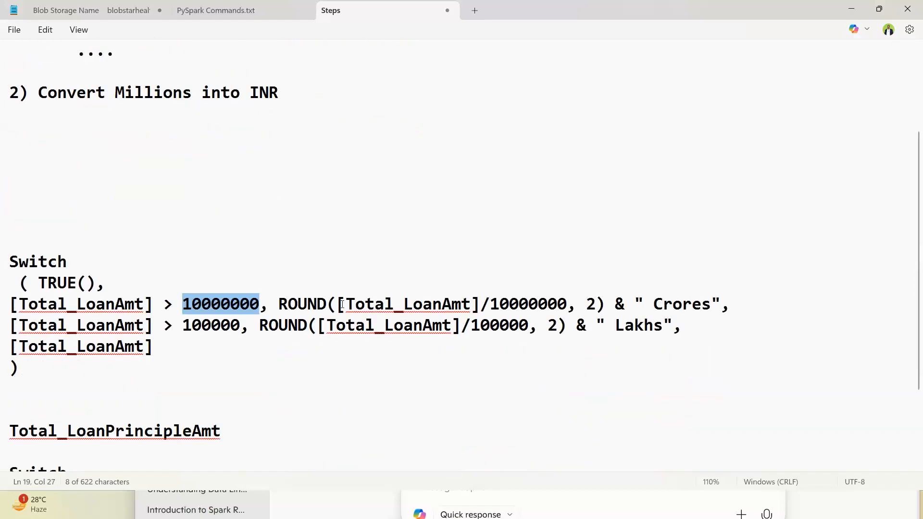
pyautogui.moveTo(341, 305); pyautogui.dragTo(567, 308)
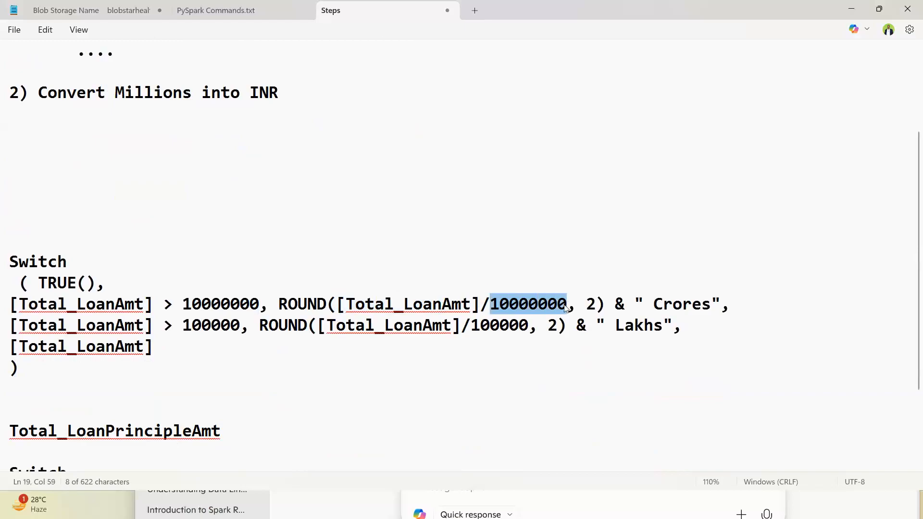
pyautogui.moveTo(279, 305); pyautogui.dragTo(328, 308)
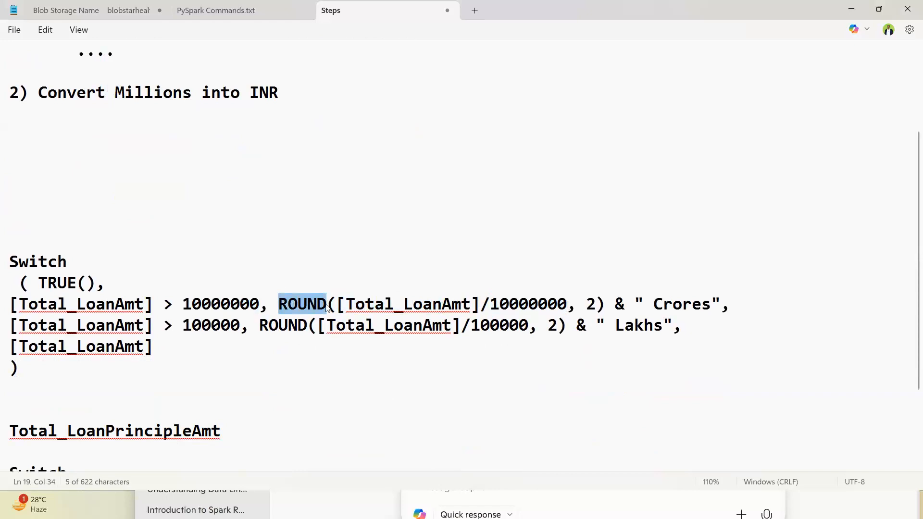
pyautogui.moveTo(586, 306); pyautogui.dragTo(596, 306)
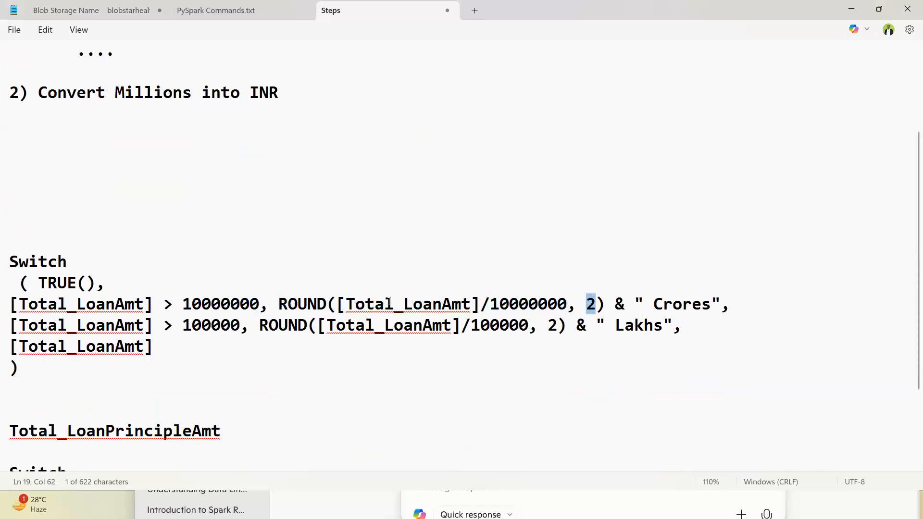
pyautogui.doubleClick(320, 304)
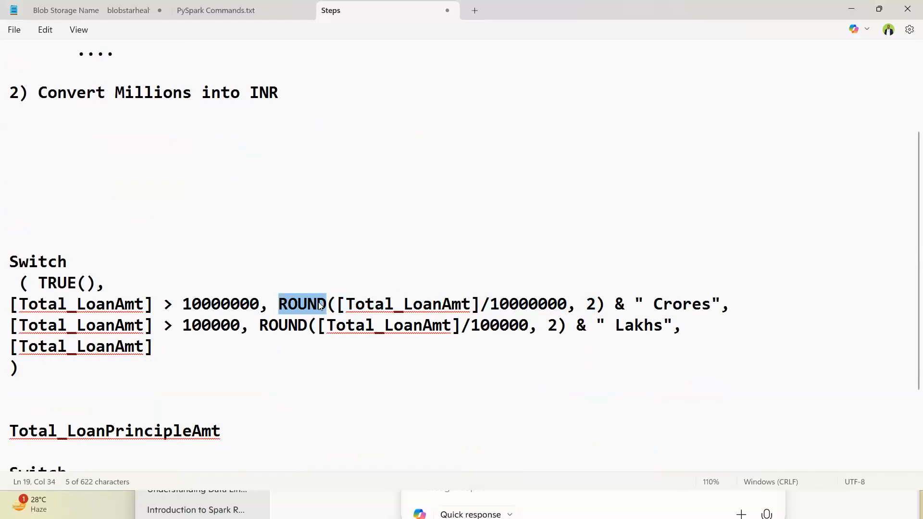
pyautogui.moveTo(585, 306); pyautogui.dragTo(596, 306)
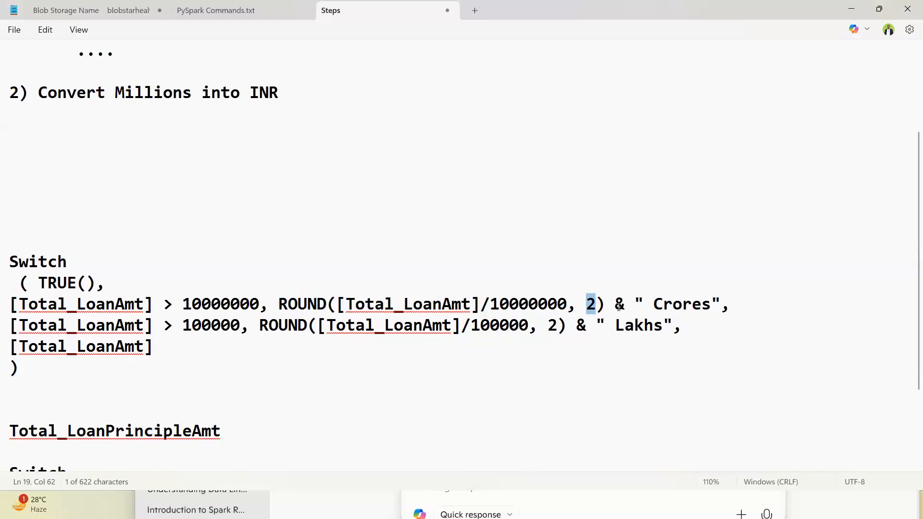
pyautogui.moveTo(634, 304); pyautogui.dragTo(643, 304)
pyautogui.click(730, 304)
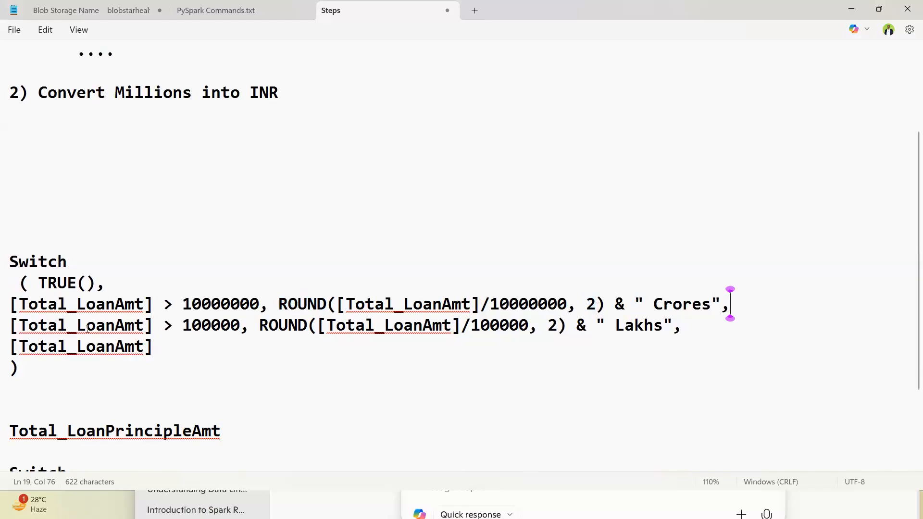
# - Examine the Lakhs condition and the fallback [Total_LoanAmt] line, comparing the measure references across all three branches of the Switch formula
pyautogui.moveTo(182, 326); pyautogui.dragTo(316, 326)
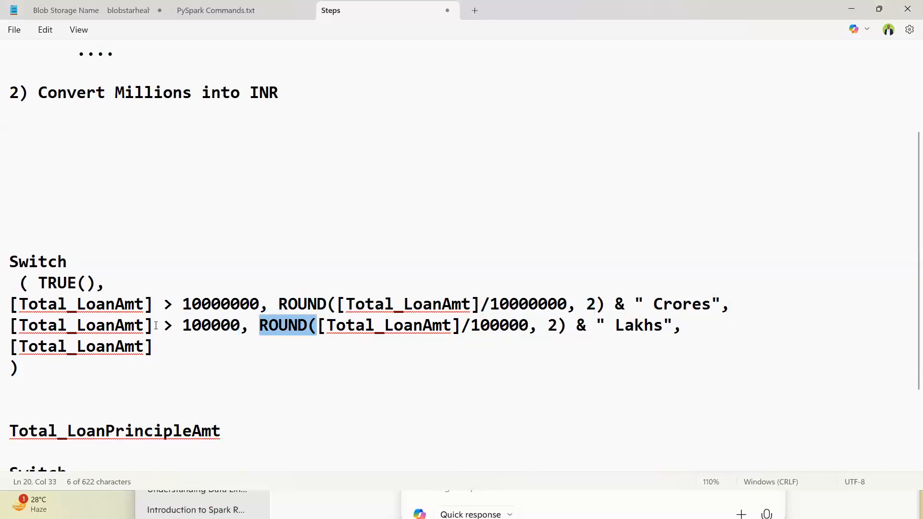
pyautogui.moveTo(156, 326); pyautogui.dragTo(10, 326)
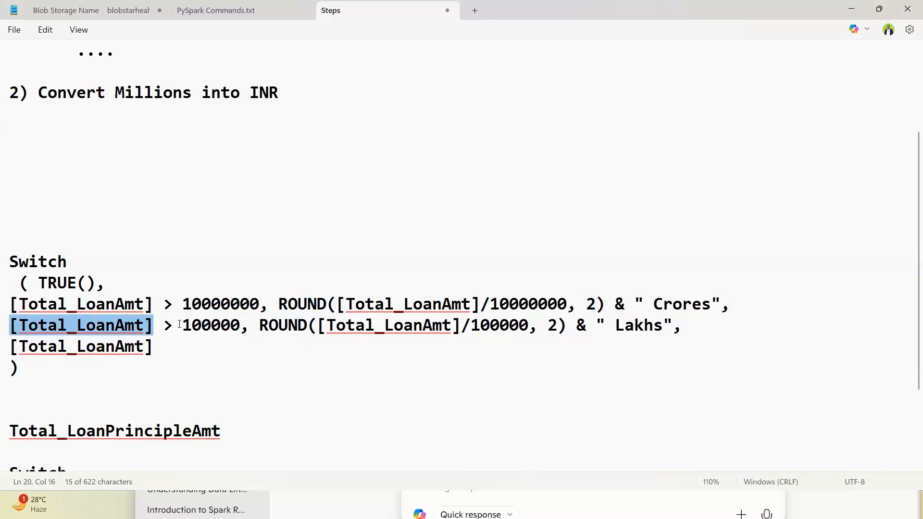
pyautogui.moveTo(182, 325); pyautogui.dragTo(231, 326)
pyautogui.moveTo(310, 326); pyautogui.dragTo(664, 326)
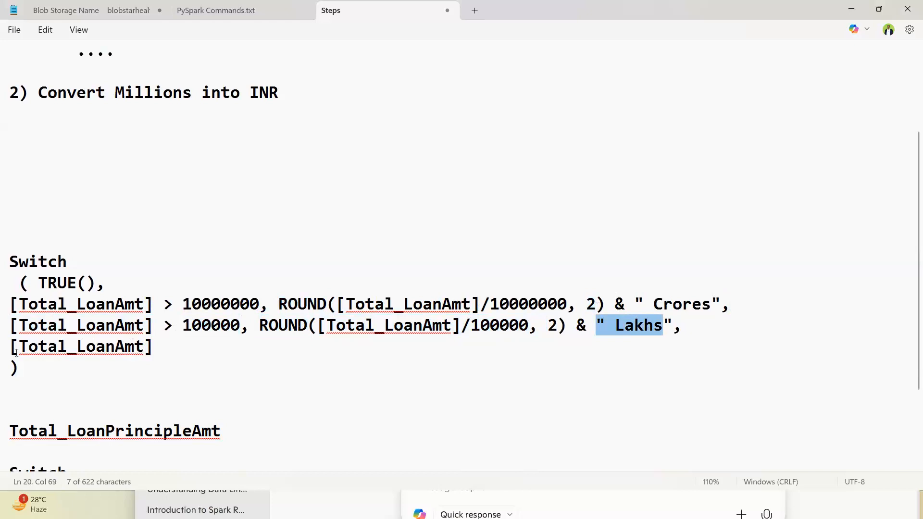
pyautogui.tripleClick(77, 347)
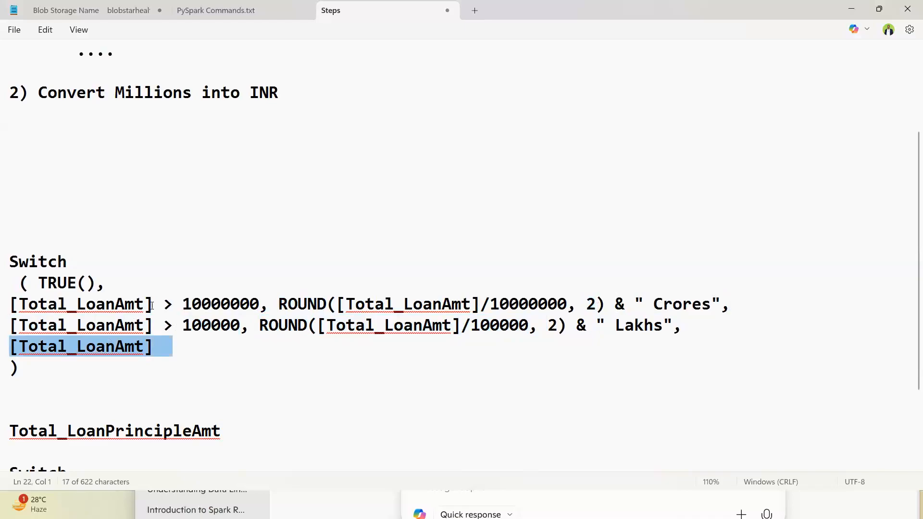
pyautogui.moveTo(153, 304); pyautogui.dragTo(9, 306)
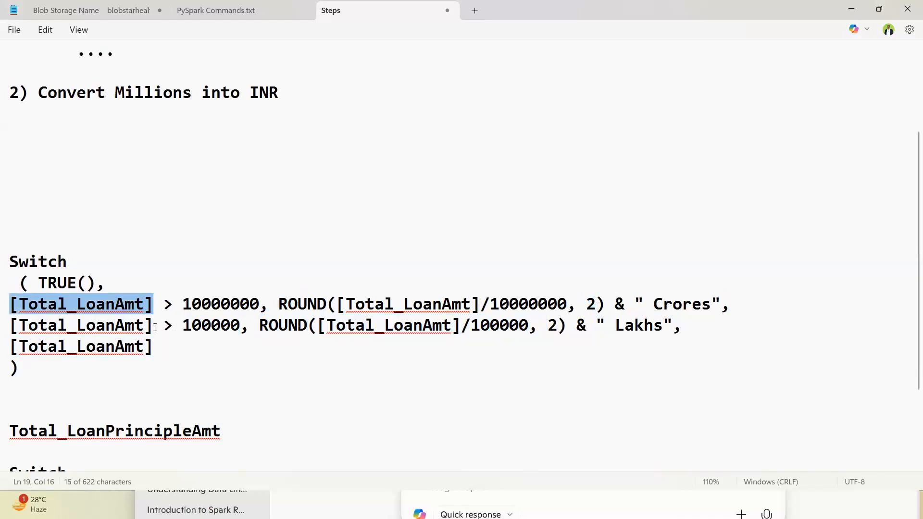
pyautogui.moveTo(154, 326); pyautogui.dragTo(10, 327)
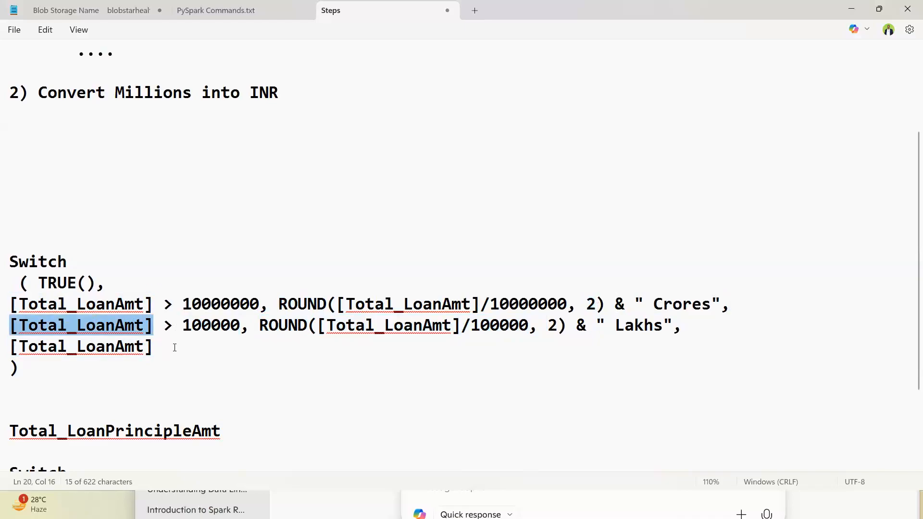
pyautogui.moveTo(174, 347); pyautogui.dragTo(9, 347)
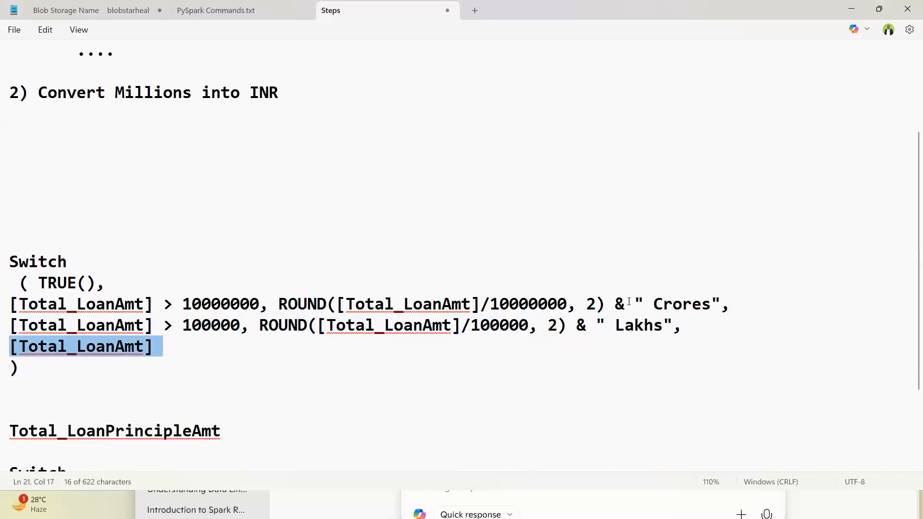
pyautogui.moveTo(625, 305); pyautogui.dragTo(702, 305)
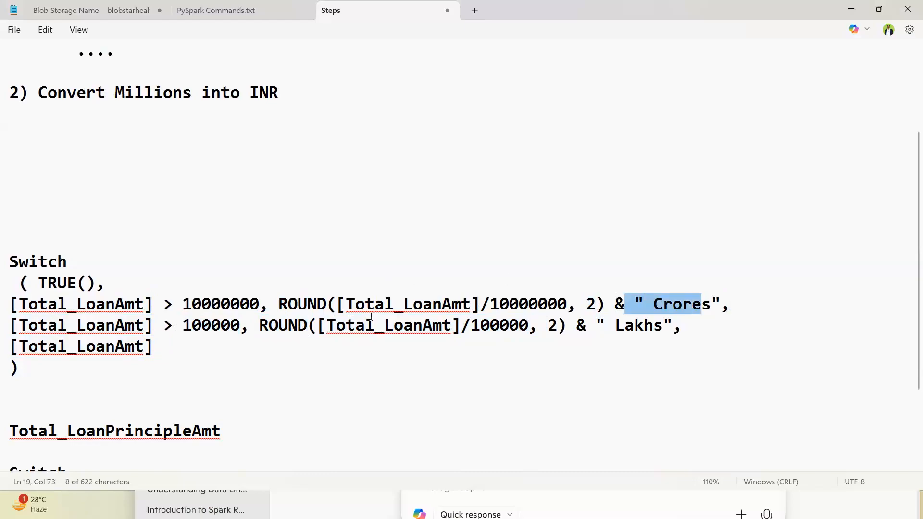
pyautogui.click(53, 371)
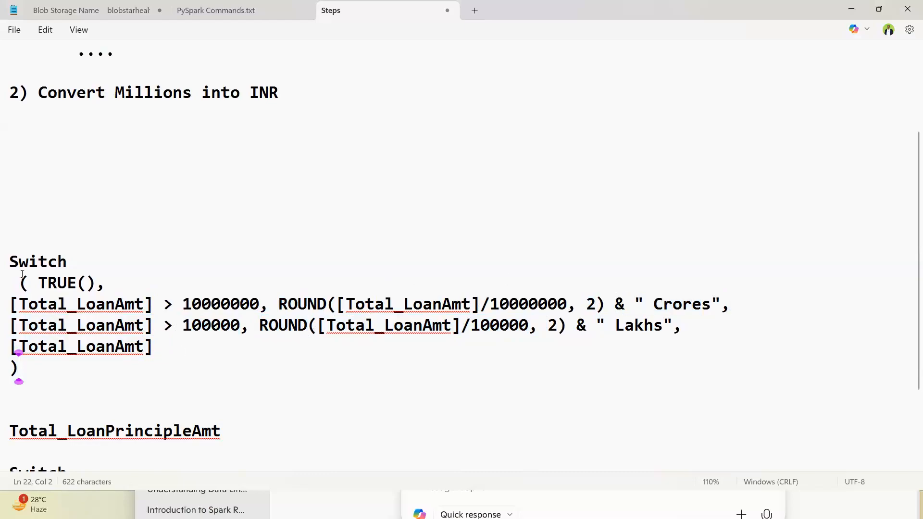
# - Add the line "Total_LoanAmt_INR =" directly above the first Switch formula
pyautogui.click(24, 238)
pyautogui.write('Total')
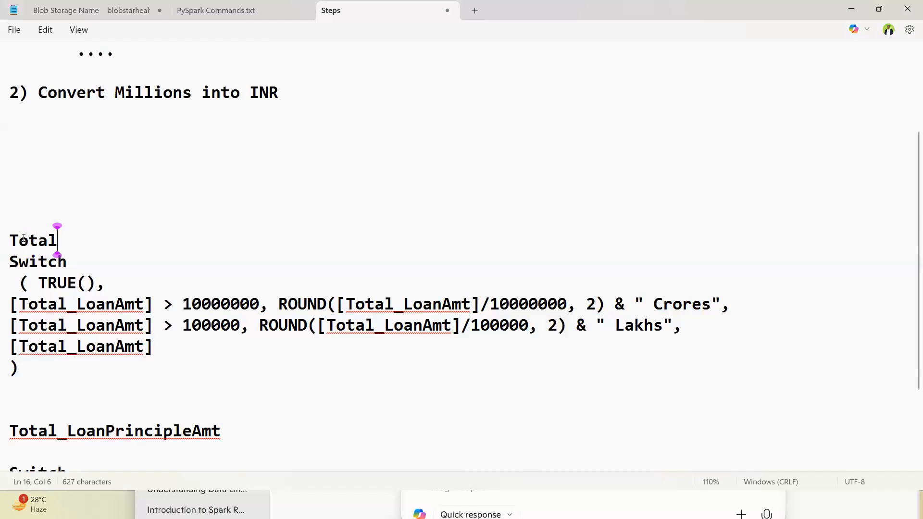
pyautogui.write('_LoanAmt')
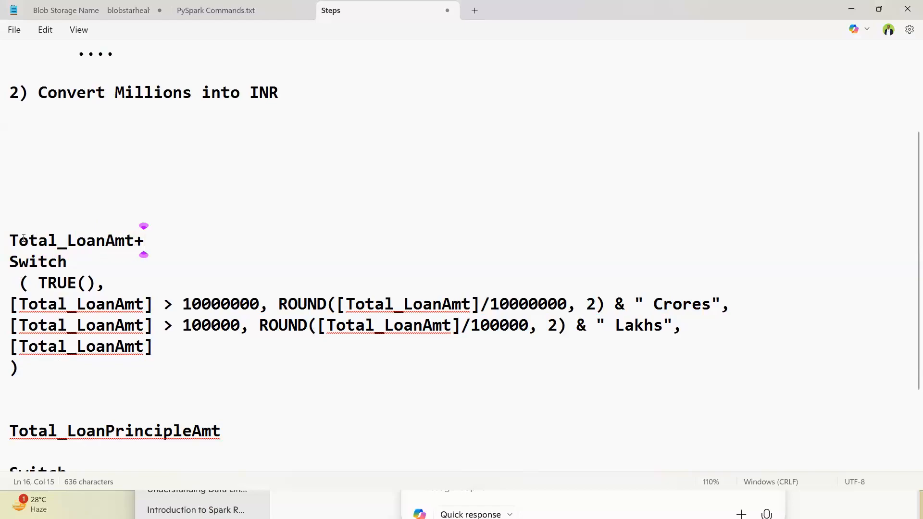
pyautogui.write('_INR =')
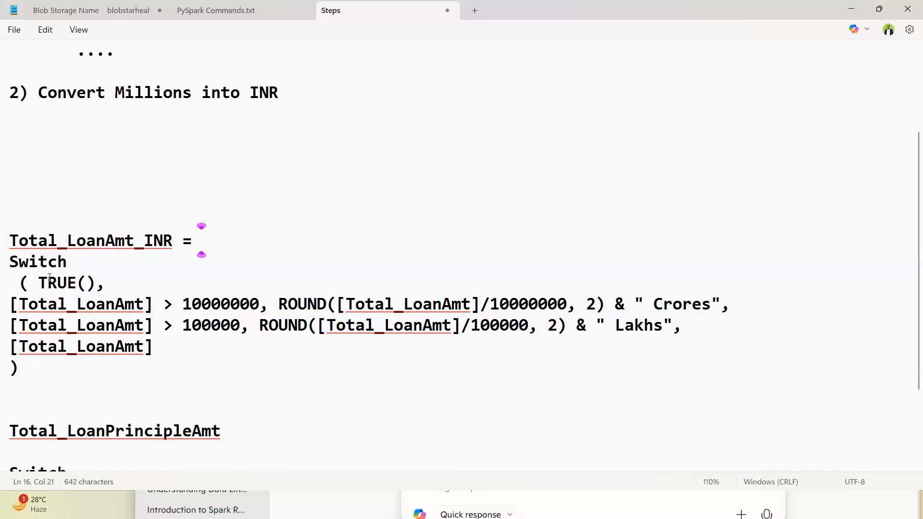
pyautogui.doubleClick(44, 263)
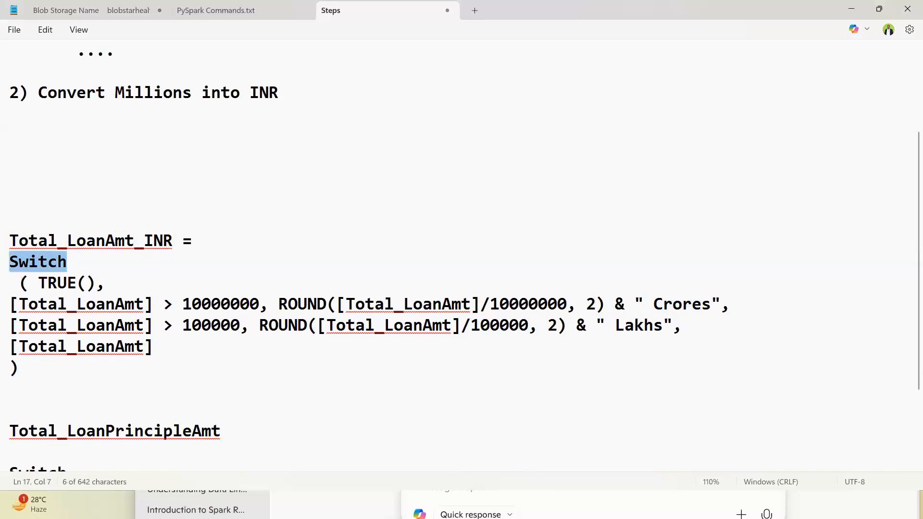
pyautogui.moveTo(10, 304); pyautogui.dragTo(10, 366)
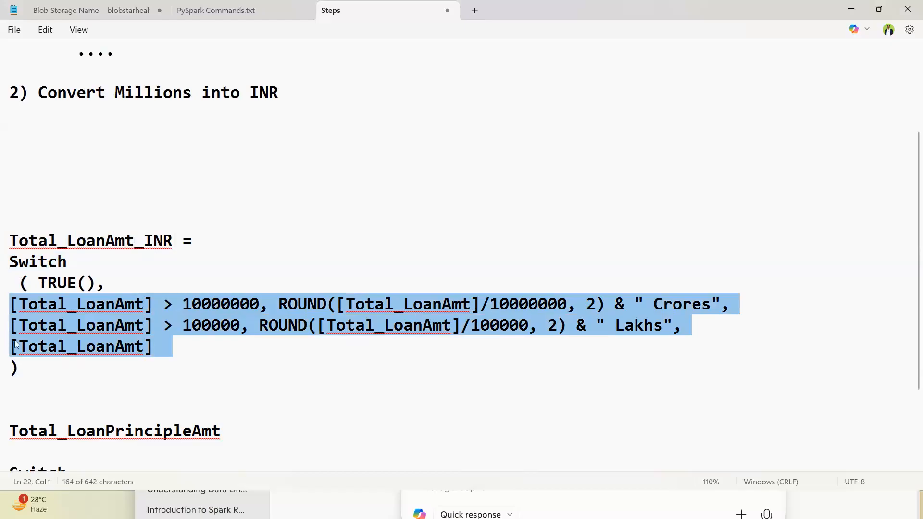
pyautogui.doubleClick(156, 241)
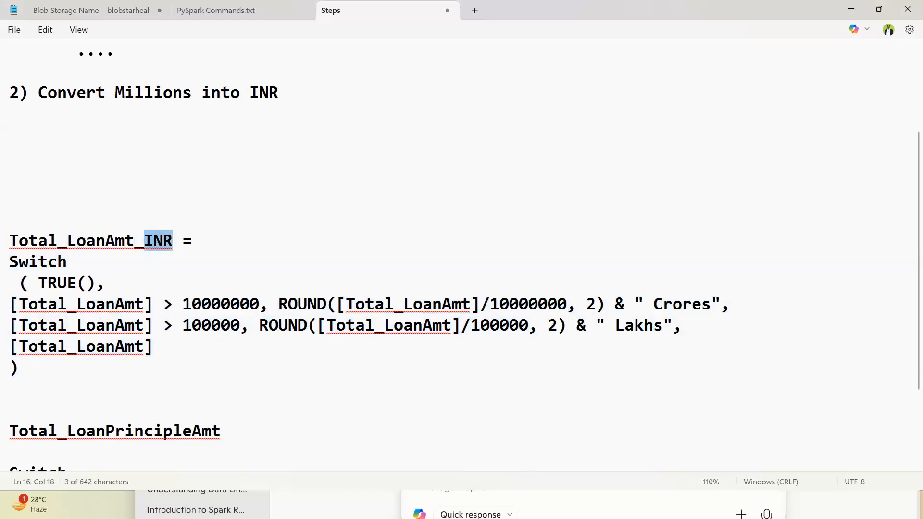
# - Extend the Total_LoanPrincipleAmt heading to "Total_LoanPrincipleAmt_INR =" and remove the blank line between it and its Switch formula
pyautogui.scroll(-2, 94, 334)
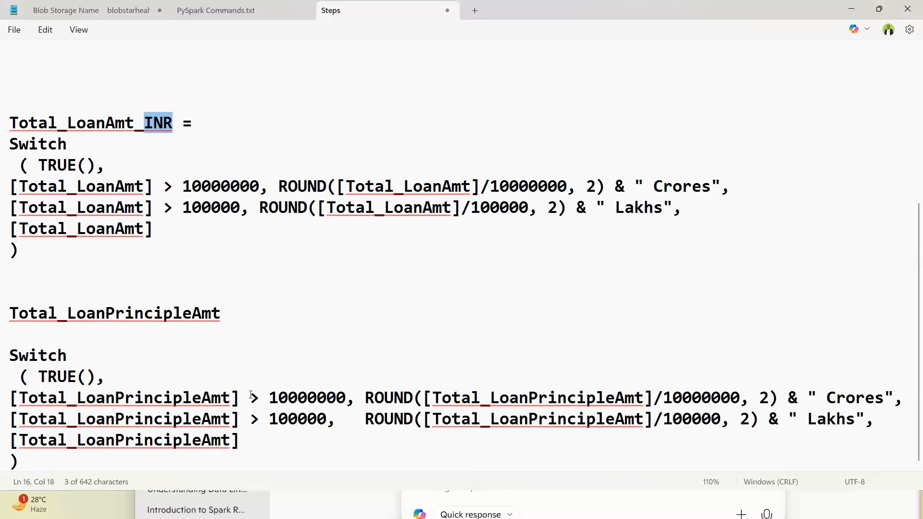
pyautogui.moveTo(67, 314); pyautogui.dragTo(215, 313)
pyautogui.click(250, 320)
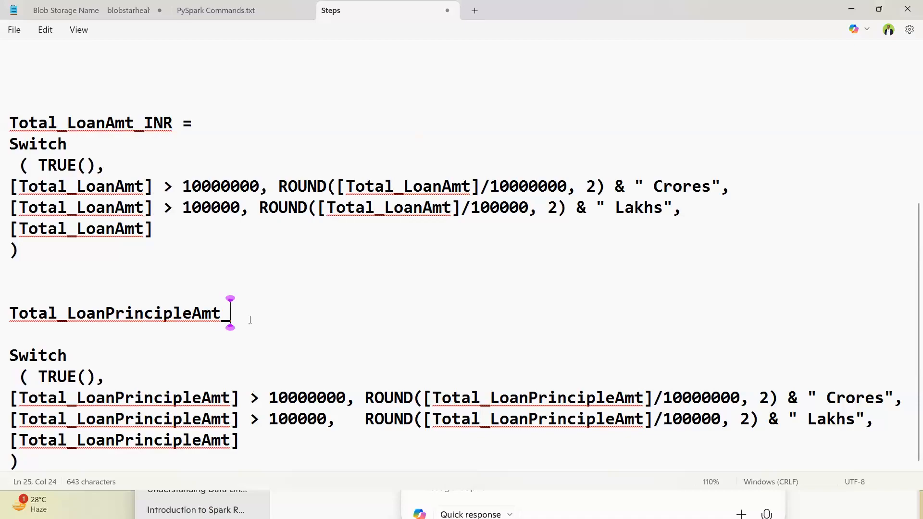
pyautogui.write('INR =')
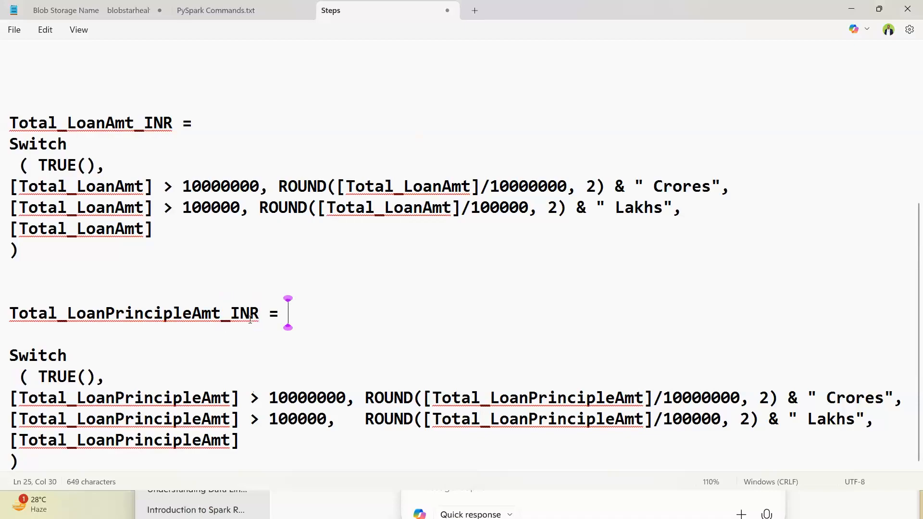
pyautogui.press('Delete')
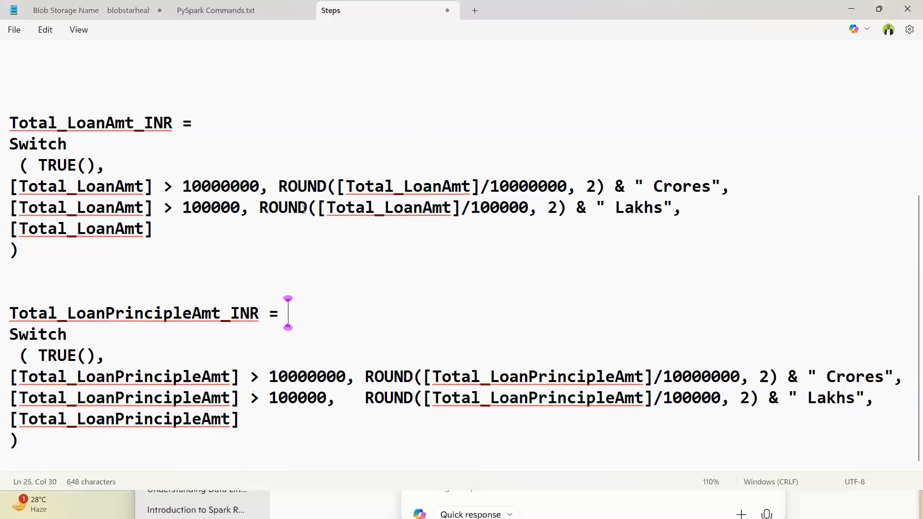
# - Add spaces before ROUND in the Lakhs line of the Total_LoanAmt_INR formula to align it with the Crores line
pyautogui.click(260, 208)
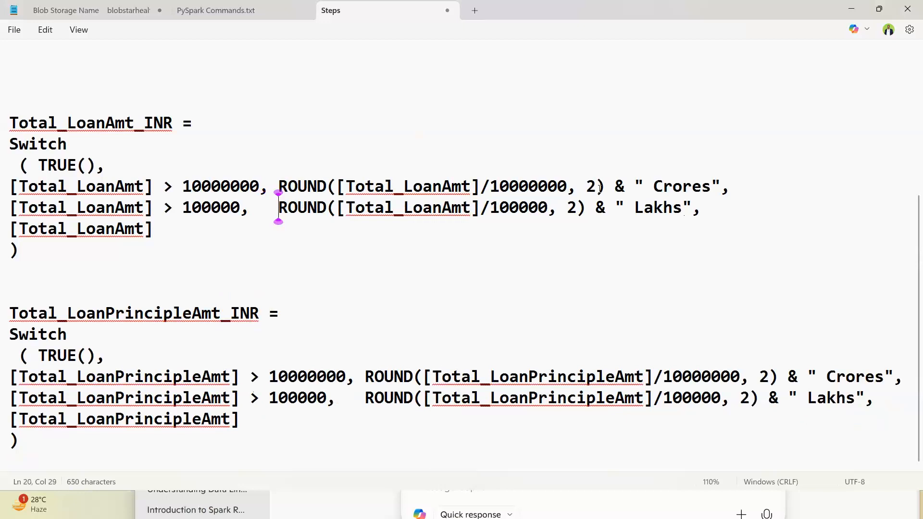
pyautogui.moveTo(625, 187); pyautogui.dragTo(728, 189)
# - Switch to the BandhanBank_Reports file in Power BI and show the Total_LoanPrincipleAmt_INR measure's formula in the Loans table view
pyautogui.hotkey('alt', 'Tab')
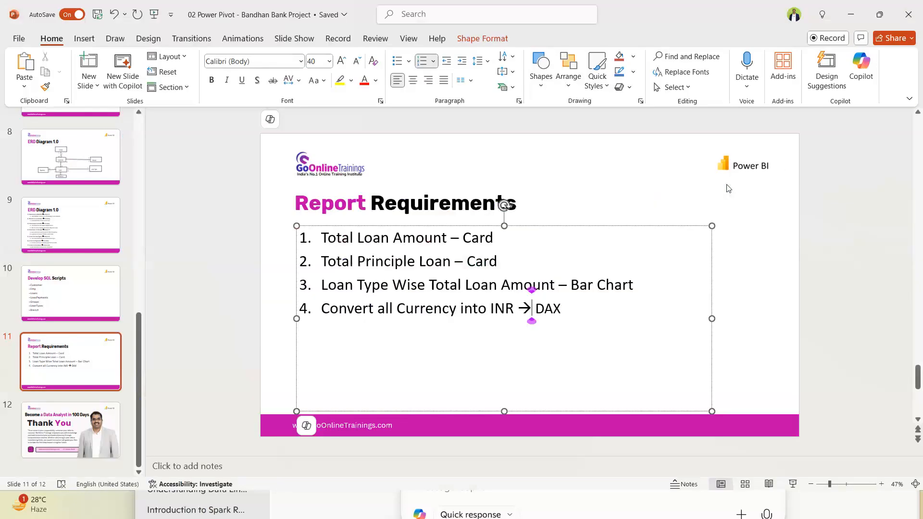
pyautogui.press('super')
pyautogui.moveTo(523, 508)
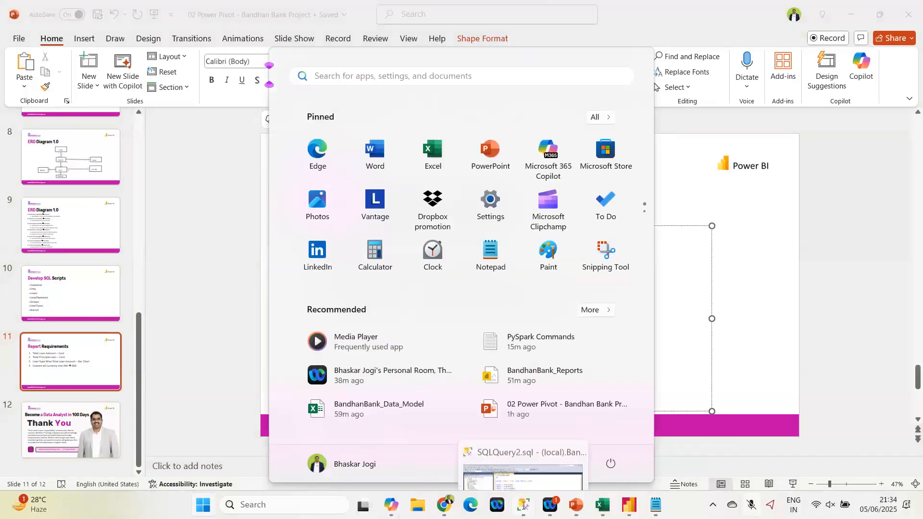
pyautogui.click(494, 445)
pyautogui.press('super')
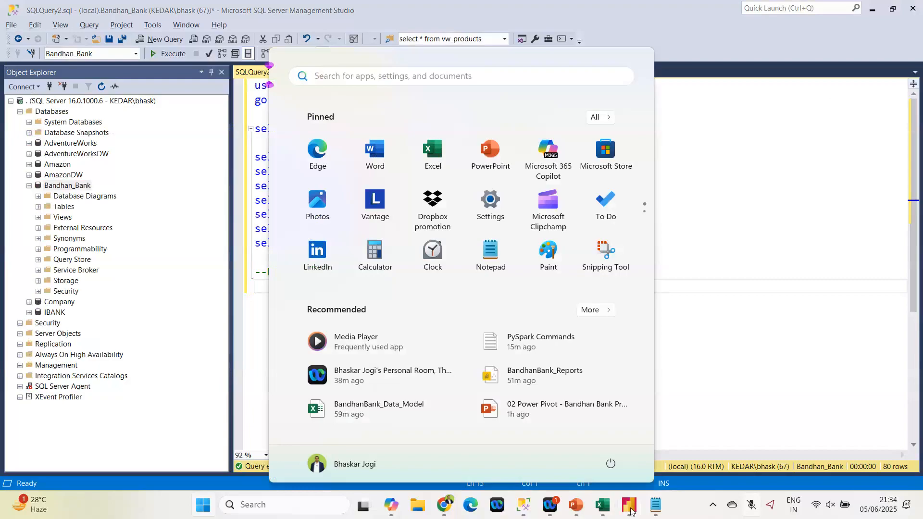
pyautogui.click(625, 508)
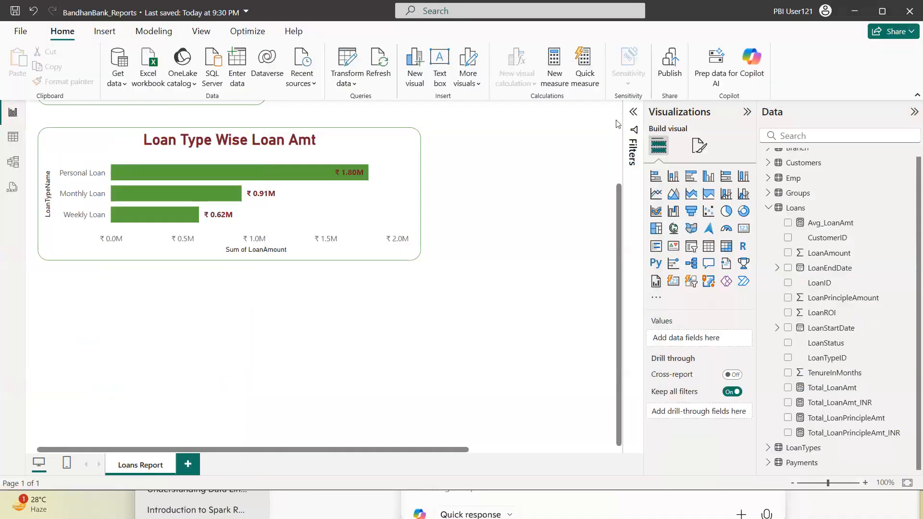
pyautogui.scroll(3, 618, 125)
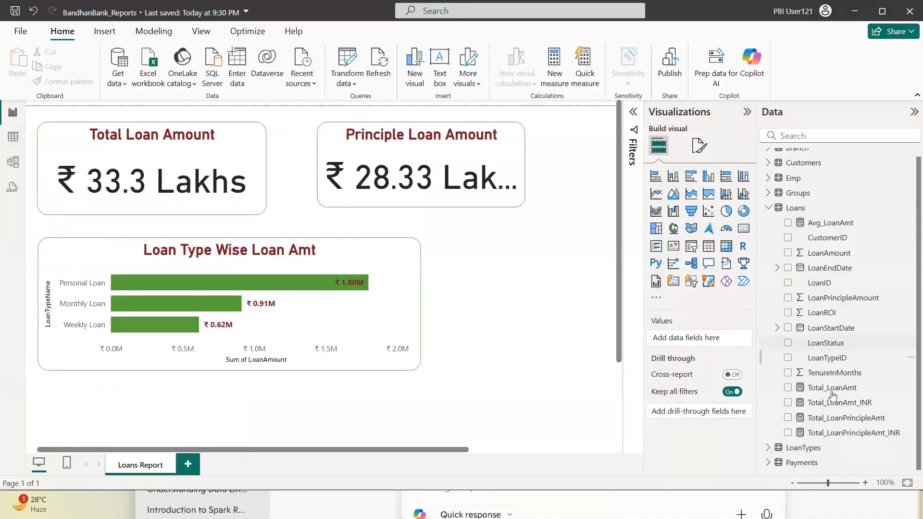
pyautogui.click(847, 422)
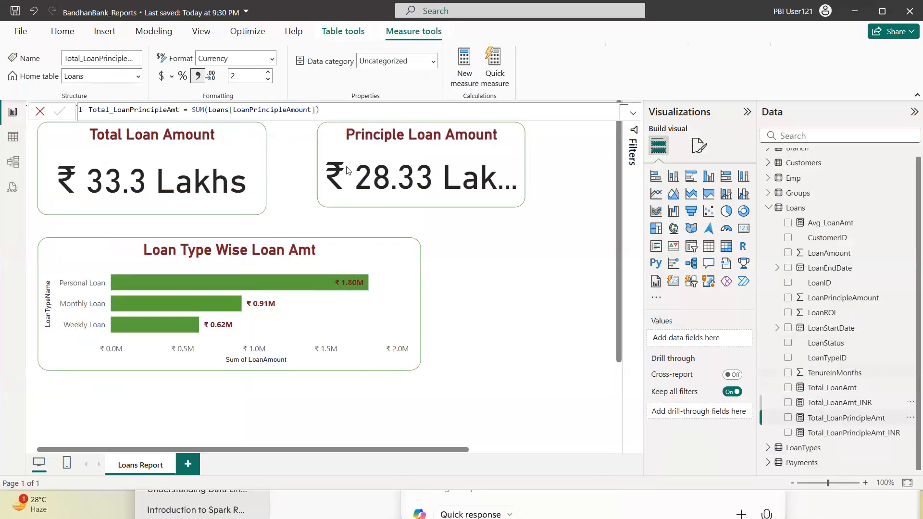
pyautogui.click(13, 137)
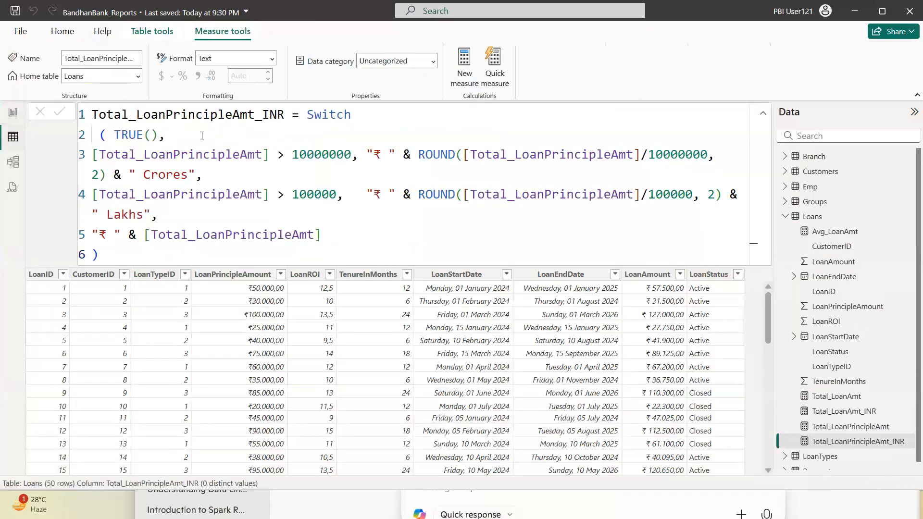
# - Show the Total_LoanAmt_INR measure's formula and examine its TRUE() argument and the Crores line's 10000000 threshold, suffix and rupee prefix
pyautogui.click(839, 412)
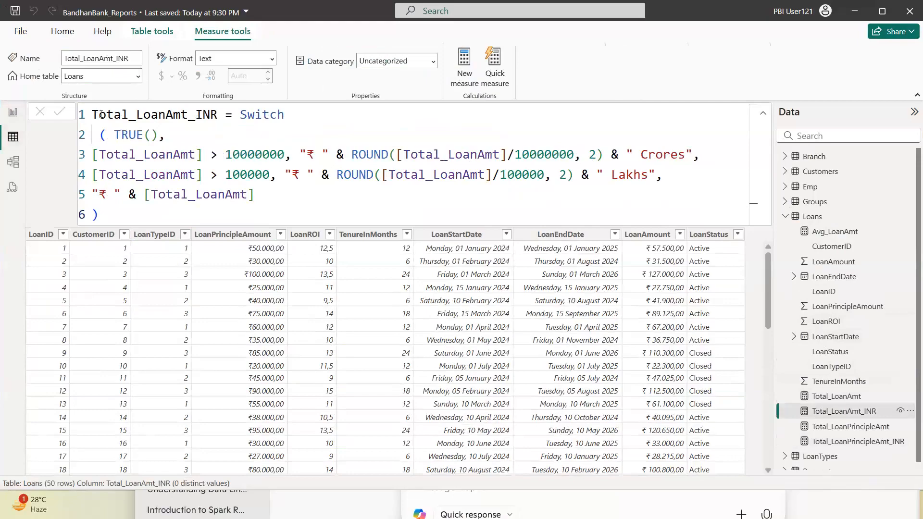
pyautogui.moveTo(92, 114); pyautogui.dragTo(215, 115)
pyautogui.moveTo(167, 135); pyautogui.dragTo(115, 136)
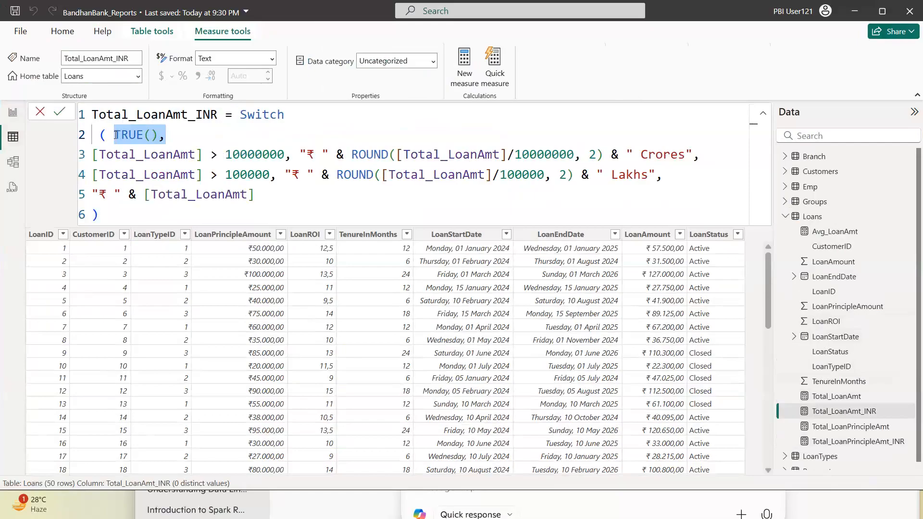
pyautogui.moveTo(225, 154); pyautogui.dragTo(279, 160)
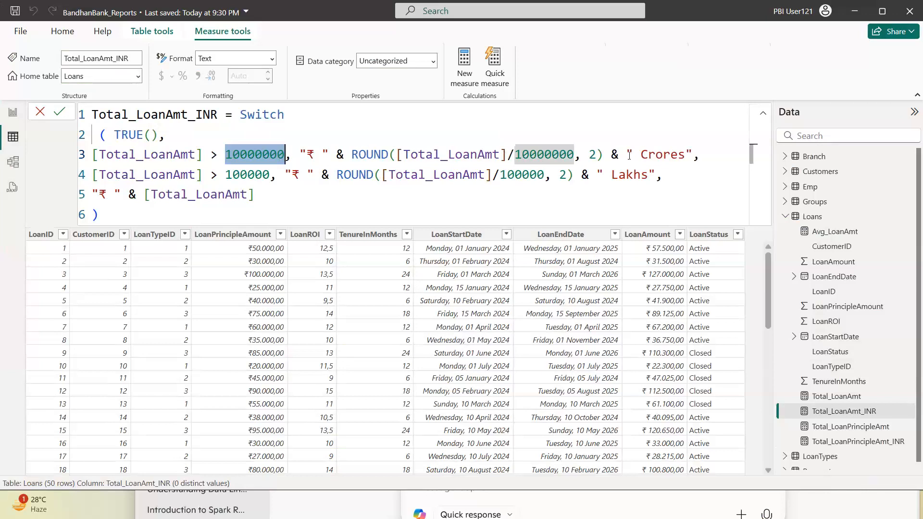
pyautogui.moveTo(620, 155); pyautogui.dragTo(700, 155)
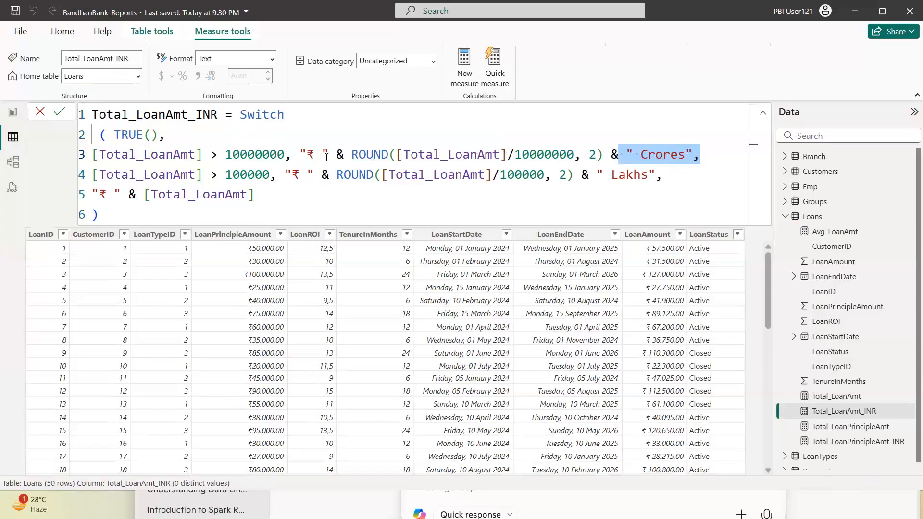
pyautogui.moveTo(300, 155); pyautogui.dragTo(330, 155)
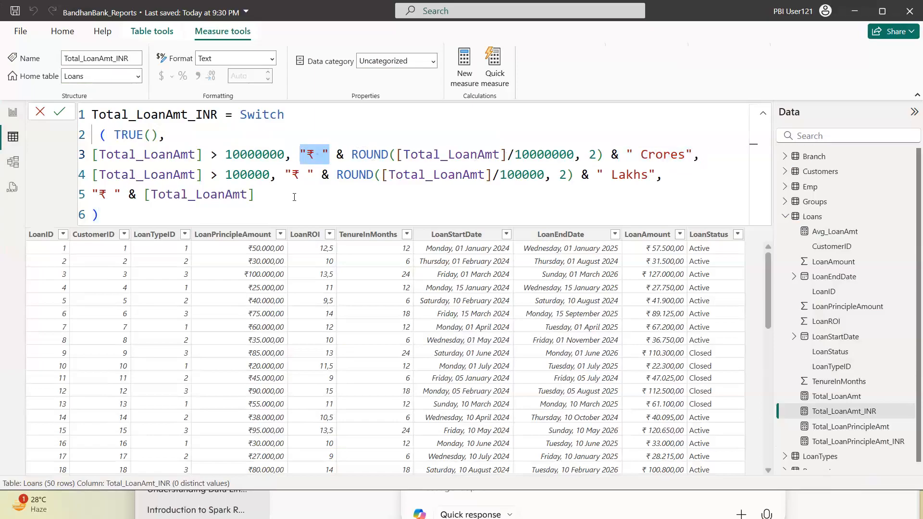
pyautogui.moveTo(336, 155); pyautogui.dragTo(345, 155)
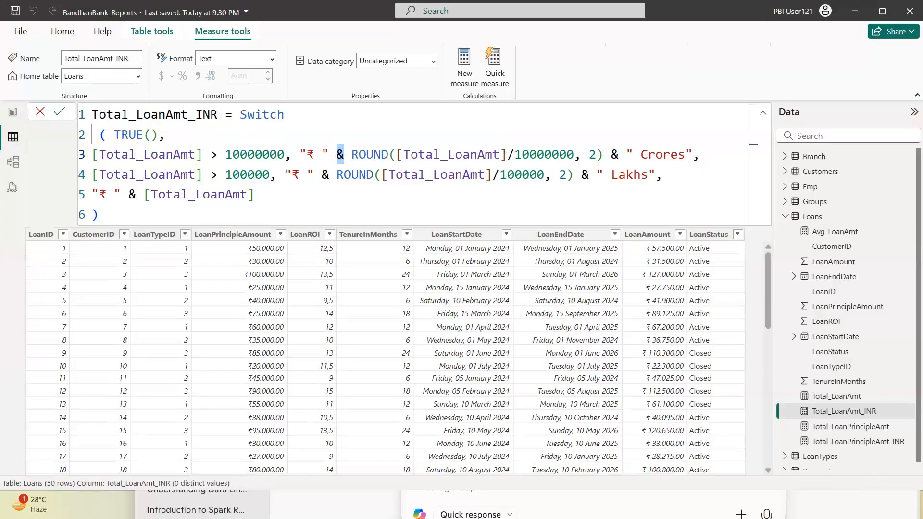
# - Examine the Lakhs line of the Total_LoanAmt_INR formula: the 100000 threshold, ROUND to 2 decimals, Lakhs suffix and rupee prefix
pyautogui.moveTo(226, 175); pyautogui.dragTo(271, 174)
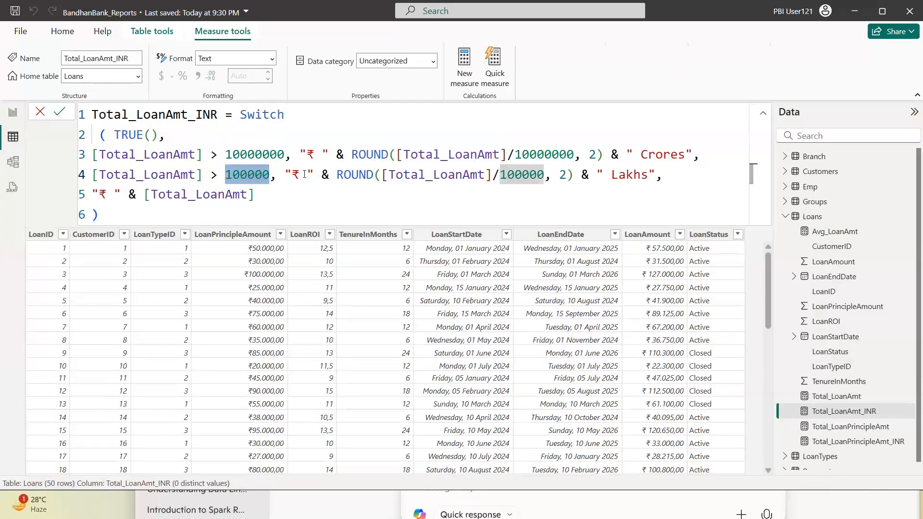
pyautogui.moveTo(336, 175); pyautogui.dragTo(567, 175)
pyautogui.click(365, 179)
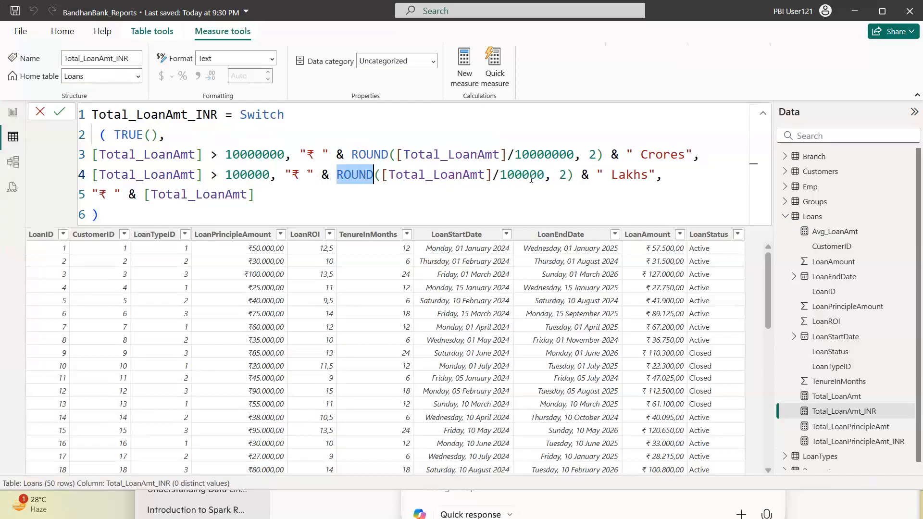
pyautogui.doubleClick(562, 175)
pyautogui.moveTo(604, 175); pyautogui.dragTo(656, 175)
pyautogui.moveTo(285, 175); pyautogui.dragTo(315, 175)
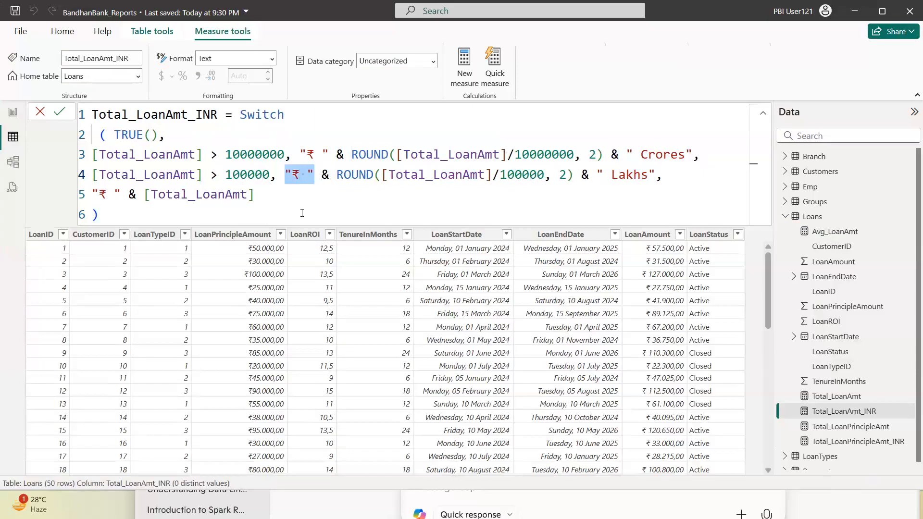
# - Examine the default rupee-prefixed [Total_LoanAmt] result and the whole Switch expression in the Total_LoanAmt_INR formula
pyautogui.moveTo(145, 195); pyautogui.dragTo(262, 195)
pyautogui.moveTo(124, 194); pyautogui.dragTo(96, 195)
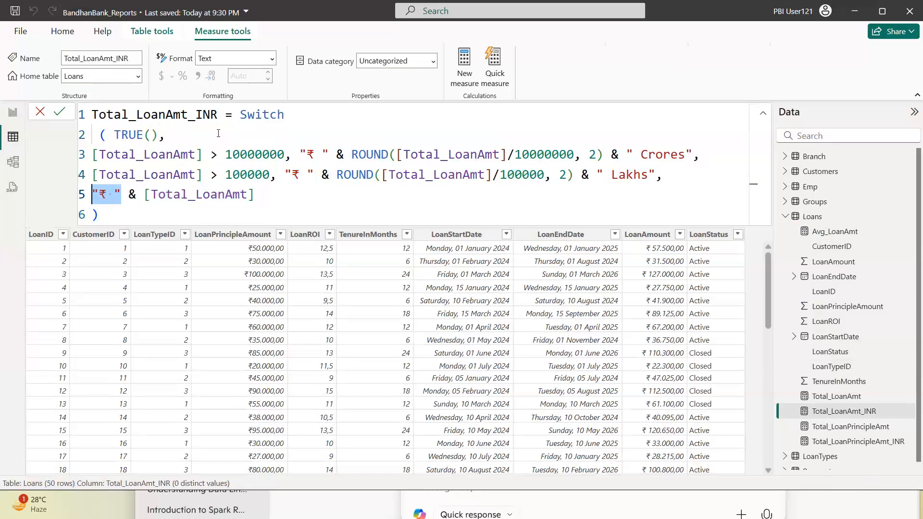
pyautogui.moveTo(240, 116); pyautogui.dragTo(277, 198)
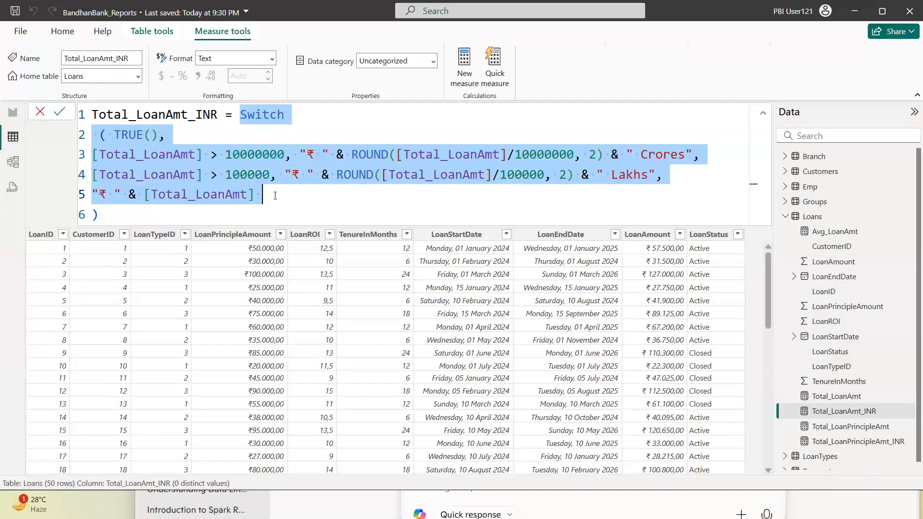
pyautogui.moveTo(264, 195); pyautogui.dragTo(82, 195)
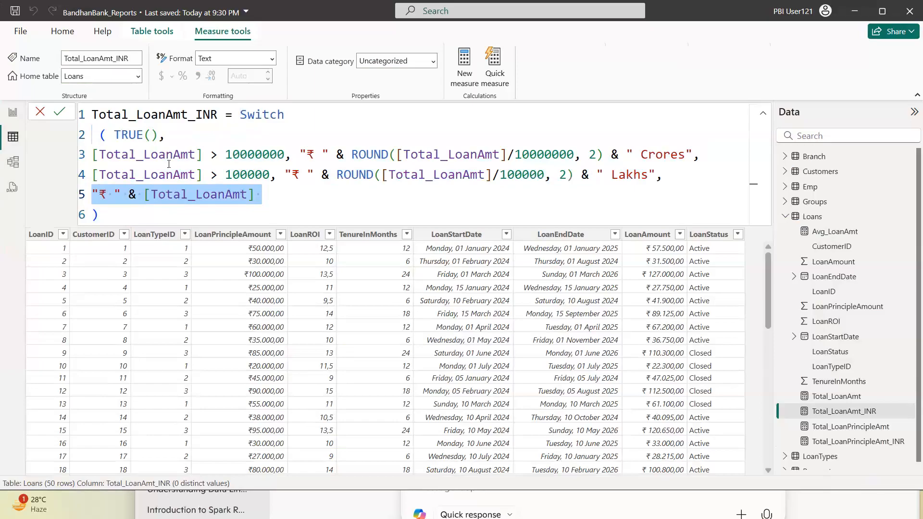
# - Review the DAX formulas of the Total_LoanAmt_INR and Total_LoanPrincipleAmt_INR measures, and return to the report page
pyautogui.doubleClick(213, 115)
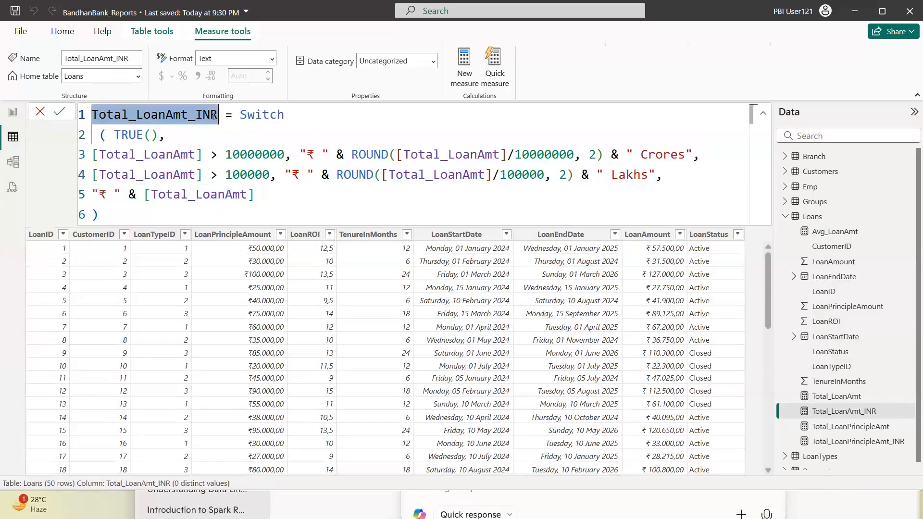
pyautogui.click(851, 443)
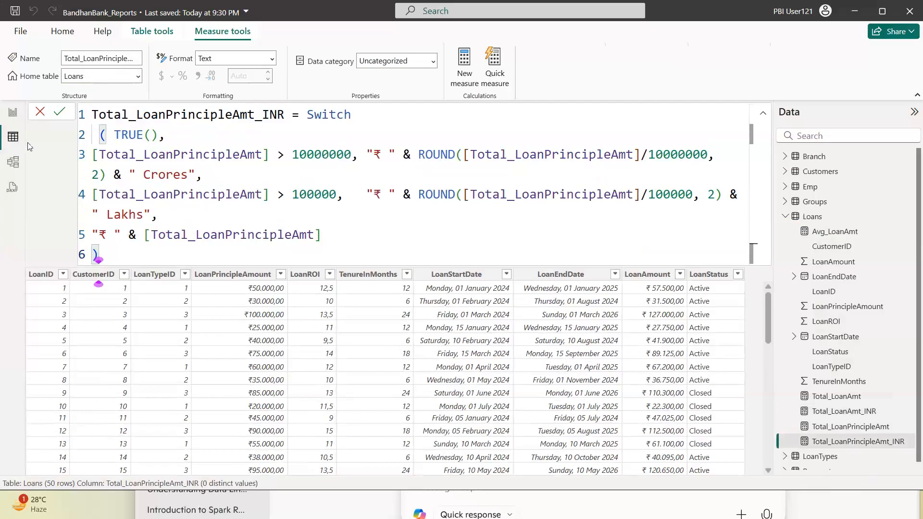
pyautogui.click(13, 114)
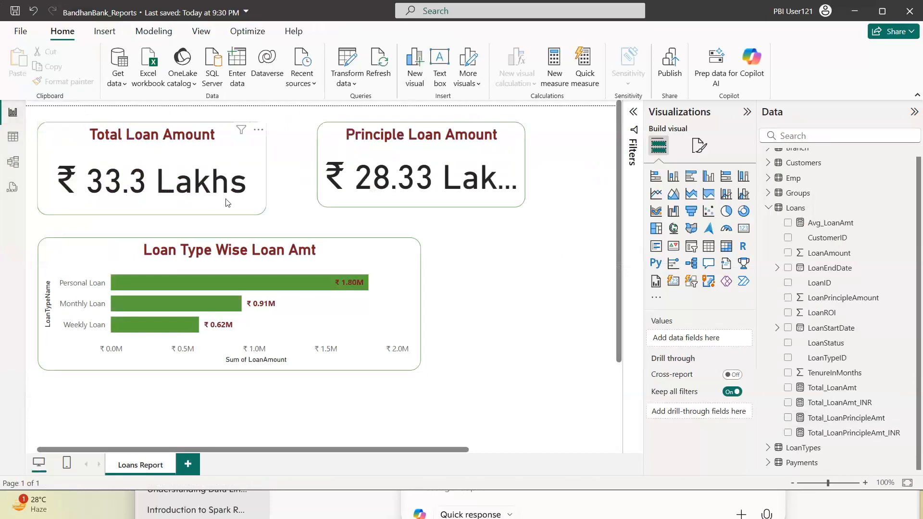
# - Remove Total_LoanAmt_INR from the Total Loan Amount card and add the same measure back
pyautogui.click(254, 209)
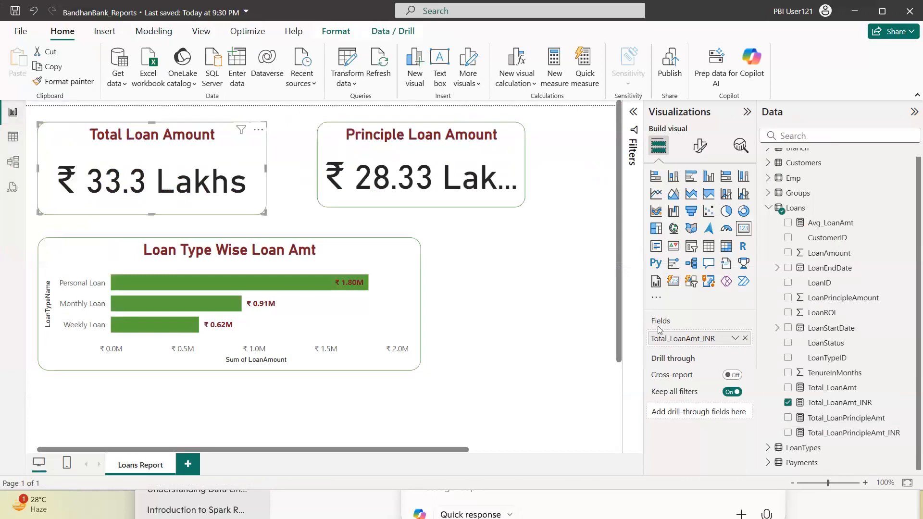
pyautogui.click(743, 338)
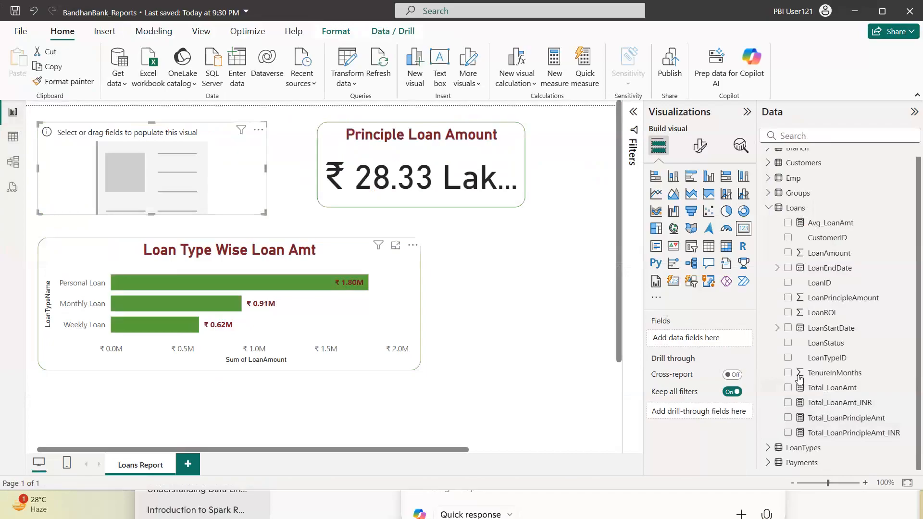
pyautogui.moveTo(794, 405); pyautogui.dragTo(129, 144)
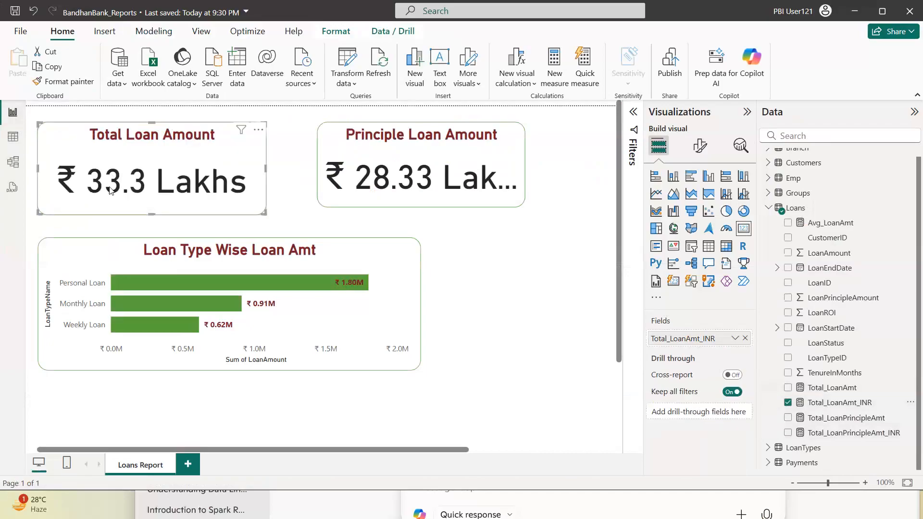
# - Remove Total_LoanPrincipleAmt_INR from the Principle Loan Amount card and add the same measure back
pyautogui.click(455, 197)
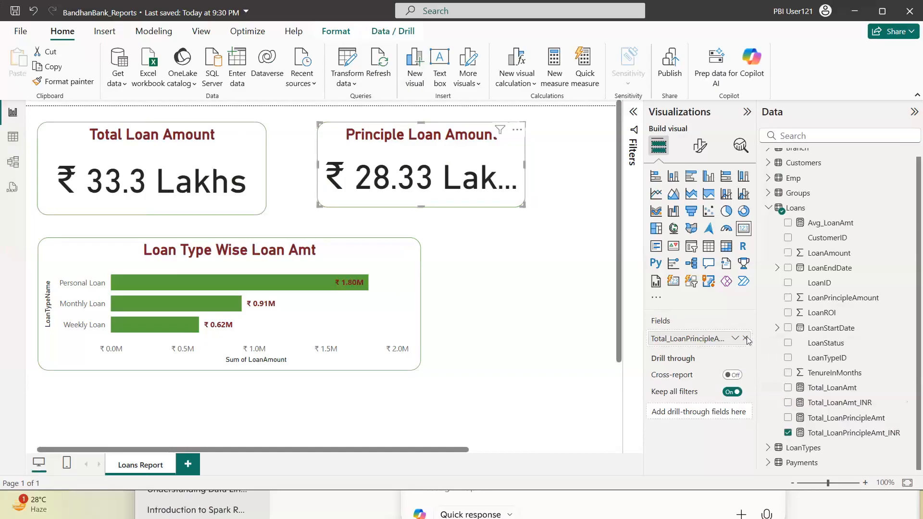
pyautogui.click(746, 338)
pyautogui.click(789, 434)
pyautogui.click(256, 193)
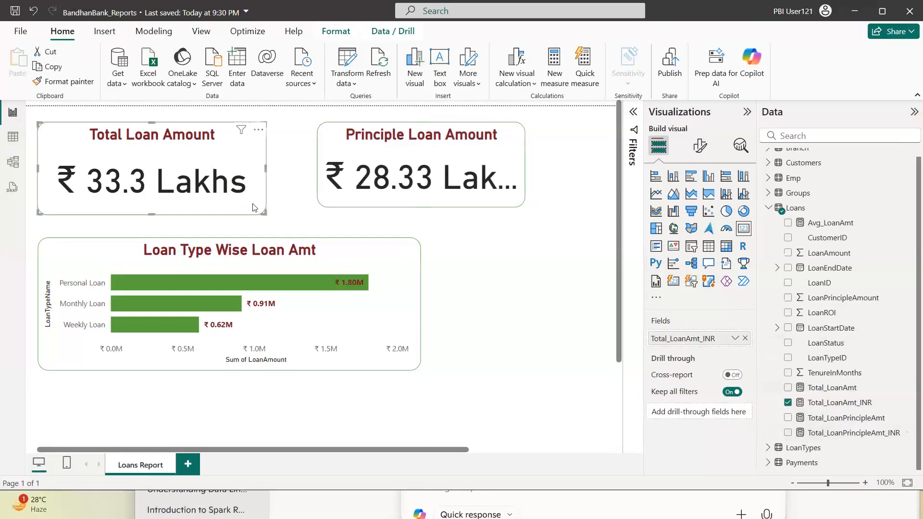
pyautogui.click(535, 279)
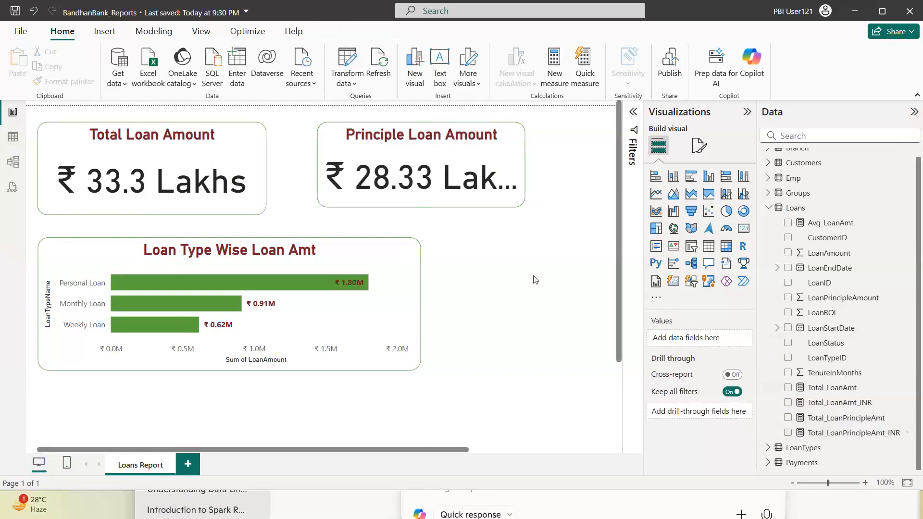
# - Turn on the category label of the Total Loan Amount card
pyautogui.click(243, 200)
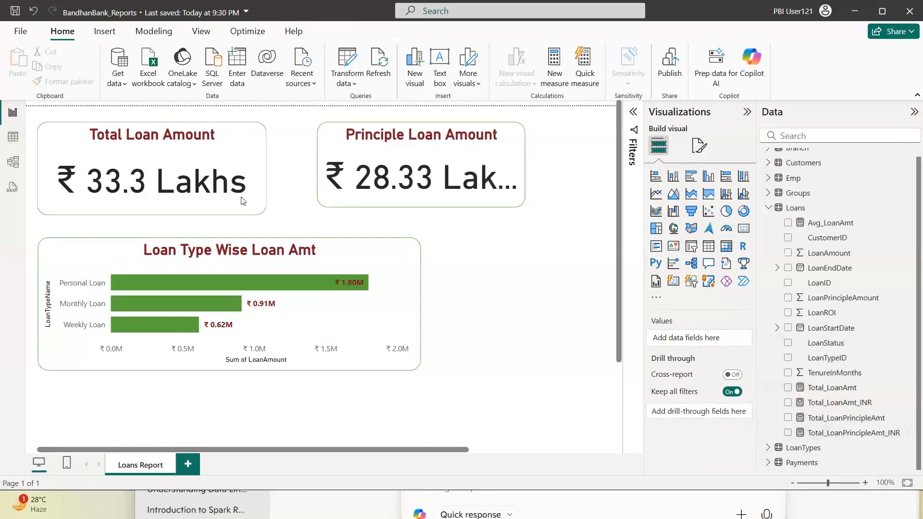
pyautogui.click(702, 151)
pyautogui.click(702, 259)
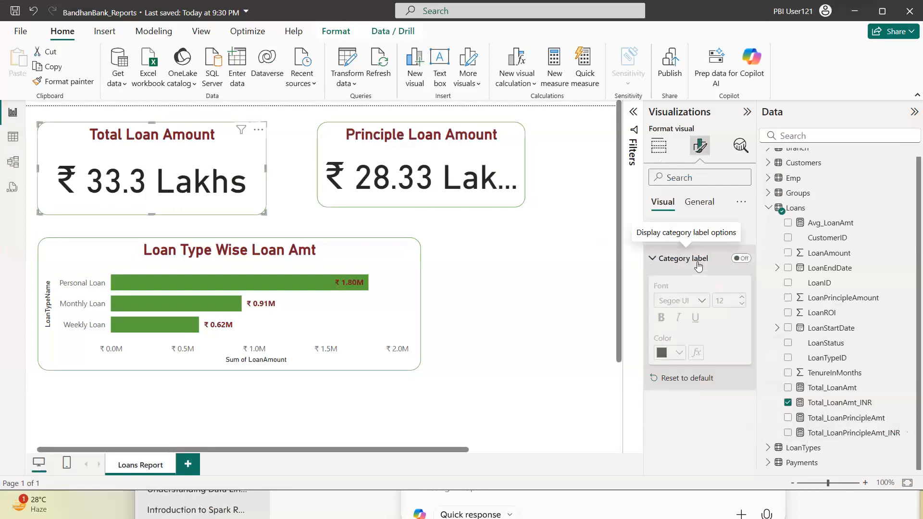
pyautogui.click(742, 258)
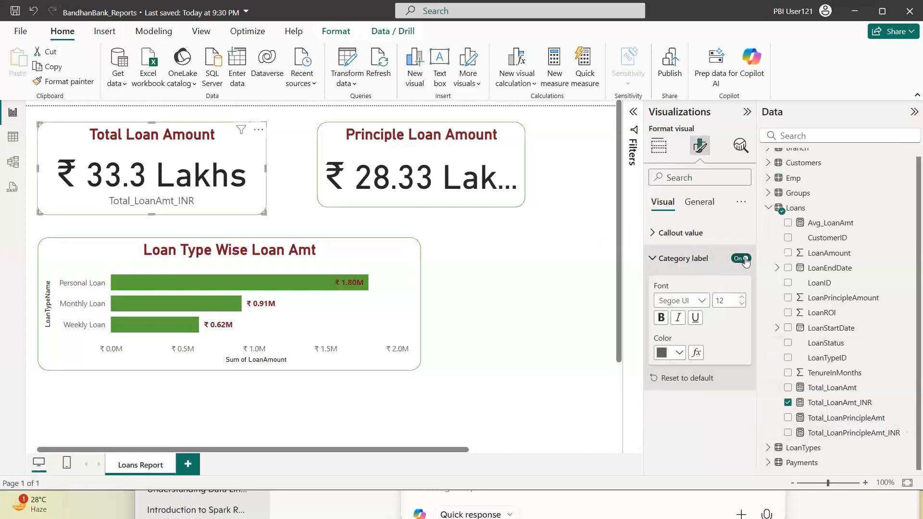
pyautogui.click(653, 258)
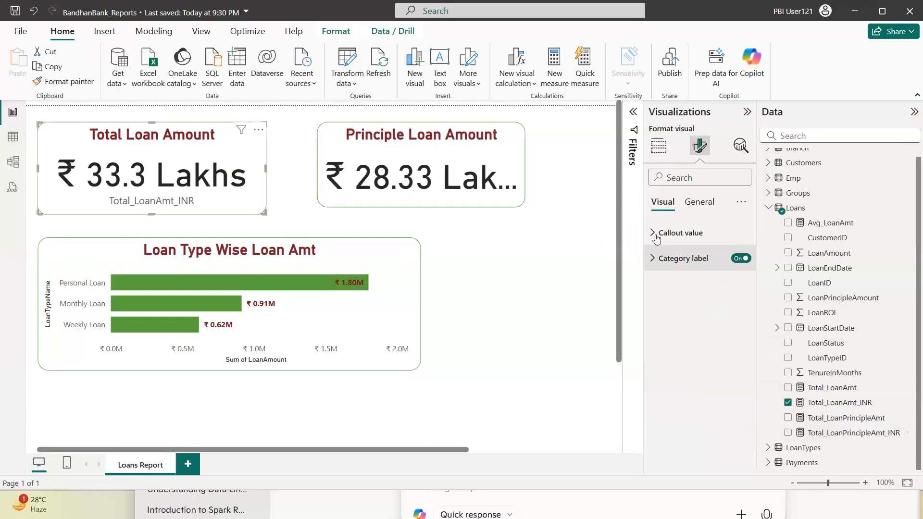
# - Set the callout value font size of the Total Loan Amount card to 30
pyautogui.click(656, 234)
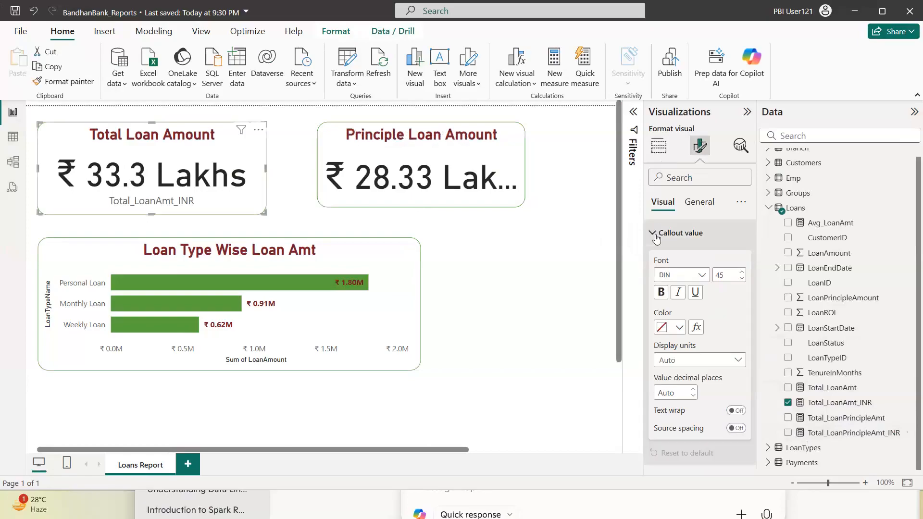
pyautogui.doubleClick(725, 274)
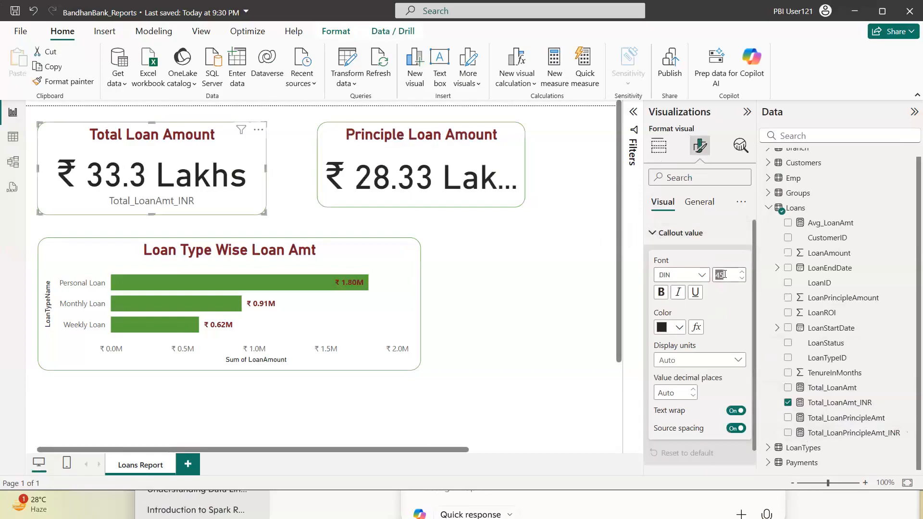
pyautogui.write('20')
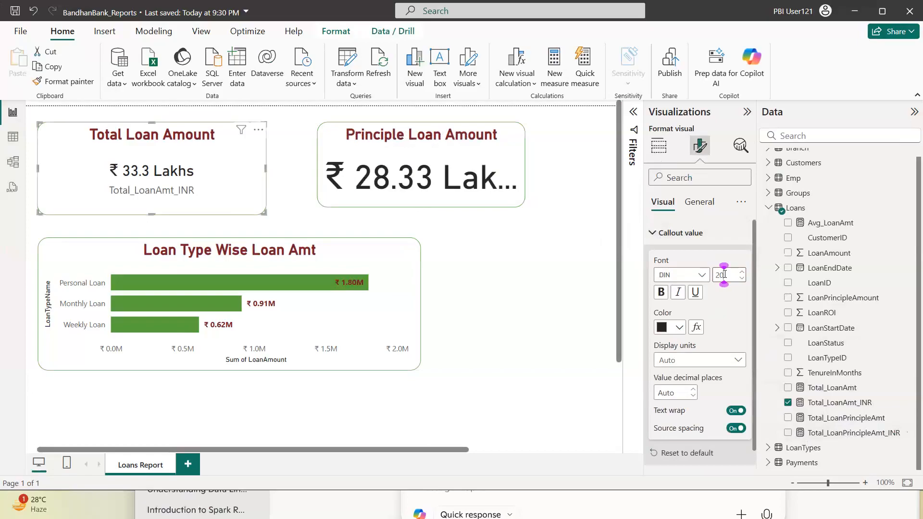
pyautogui.press('BackSpace')
pyautogui.press('BackSpace')
pyautogui.write('30')
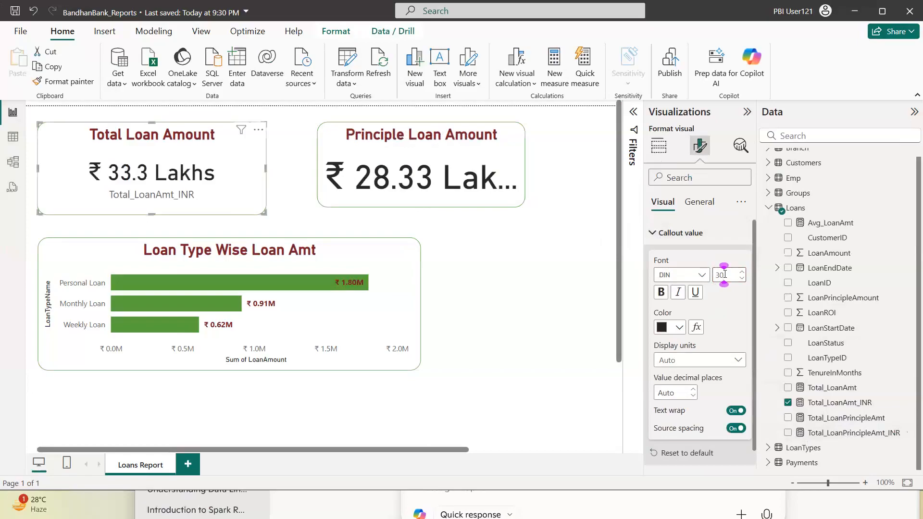
# - Copy the Total Loan Amount card's formatting to the Principle Loan Amount card with Format Painter
pyautogui.click(232, 208)
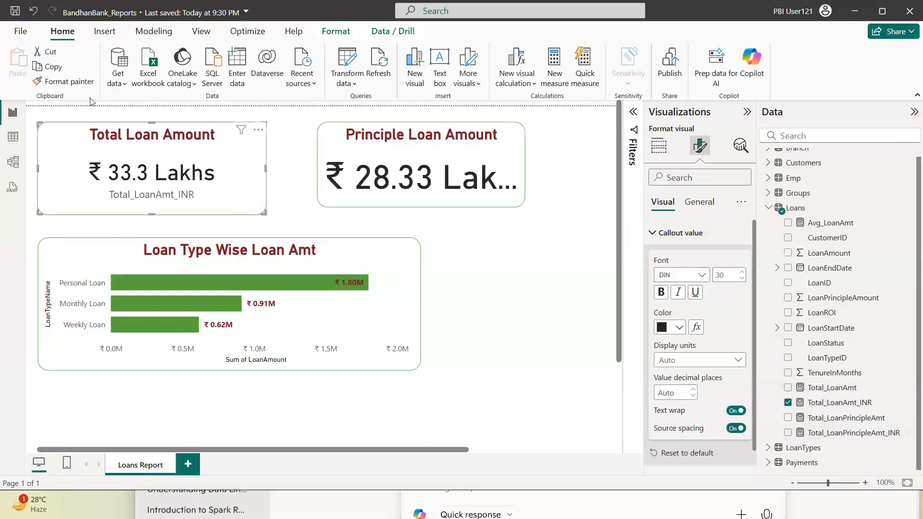
pyautogui.click(63, 81)
pyautogui.click(359, 199)
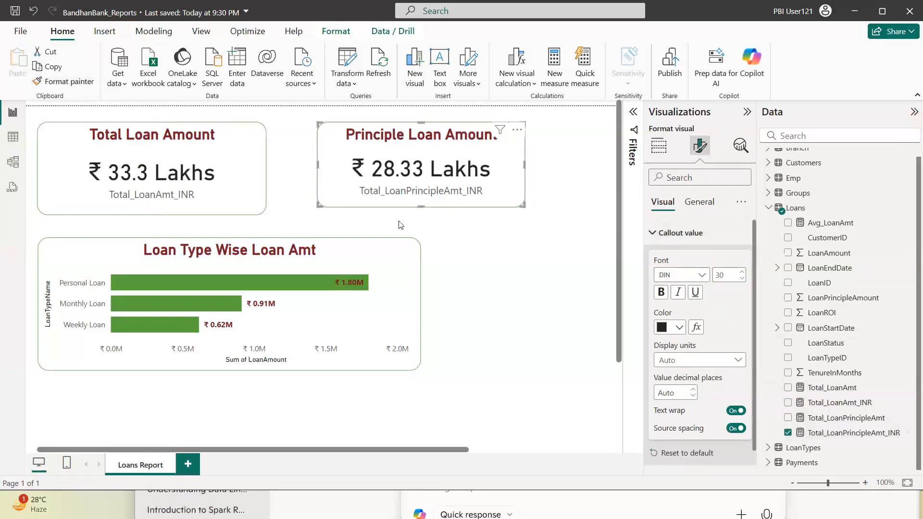
pyautogui.click(290, 208)
# - Turn off the category labels of the Total Loan Amount and Principle Loan Amount cards
pyautogui.click(251, 202)
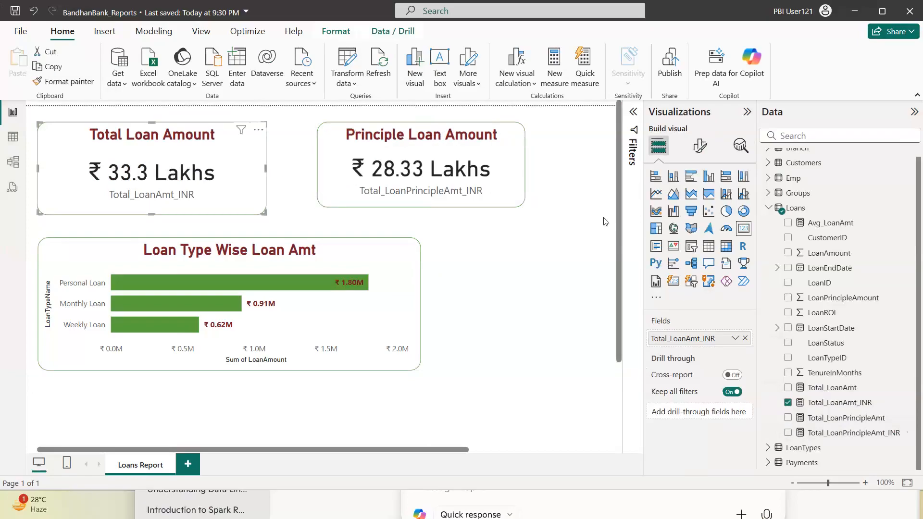
pyautogui.click(700, 146)
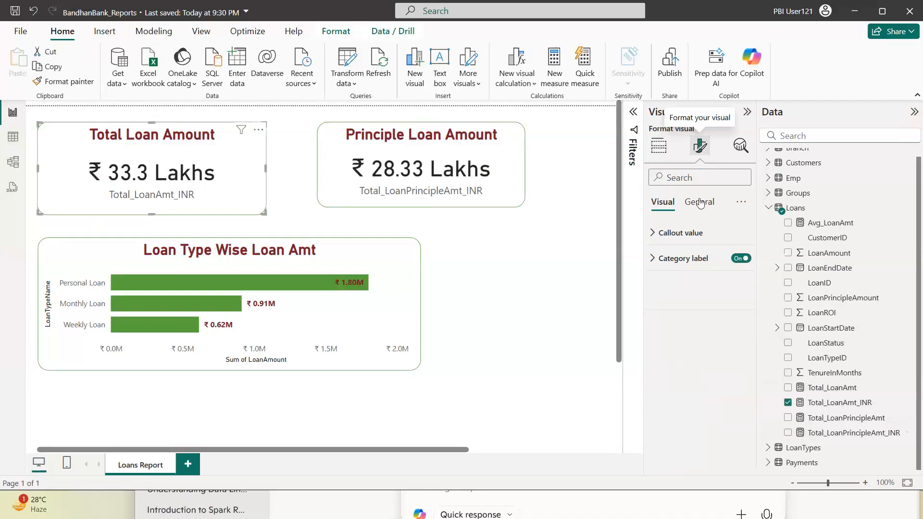
pyautogui.click(737, 263)
pyautogui.click(423, 200)
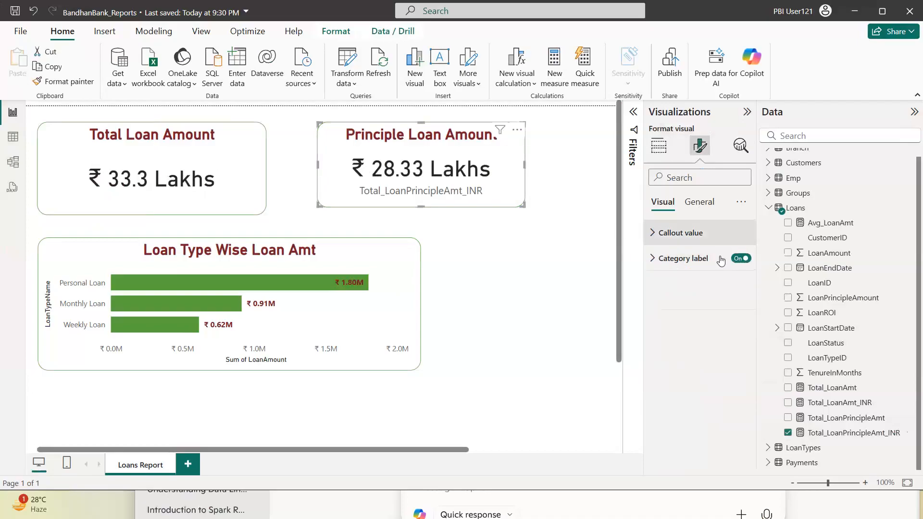
pyautogui.click(741, 258)
pyautogui.click(516, 274)
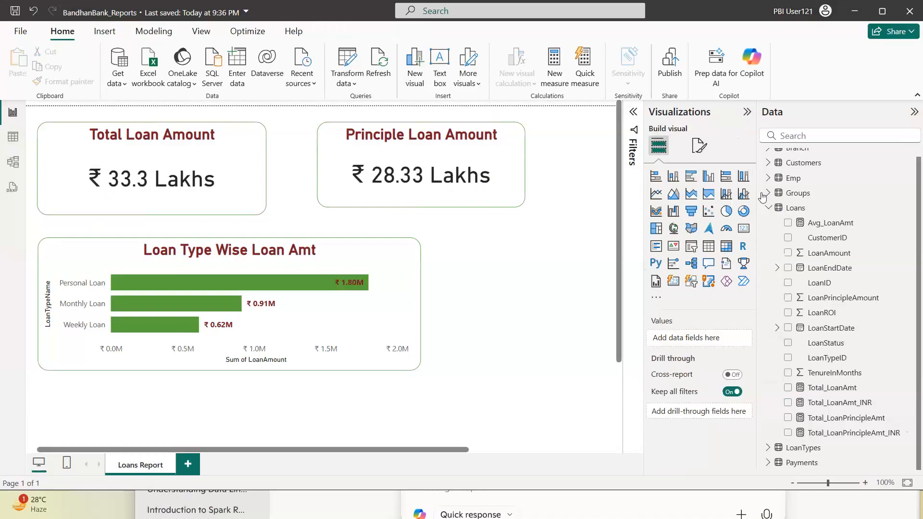
# - Move the Principle Loan Amount card closer to the Total Loan Amount card, and show the Loans table's fields
pyautogui.click(769, 209)
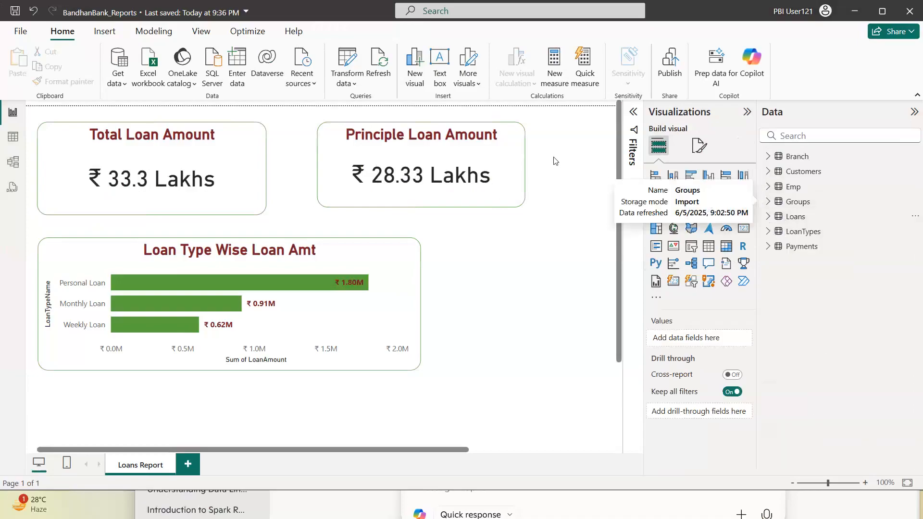
pyautogui.moveTo(506, 163); pyautogui.dragTo(474, 164)
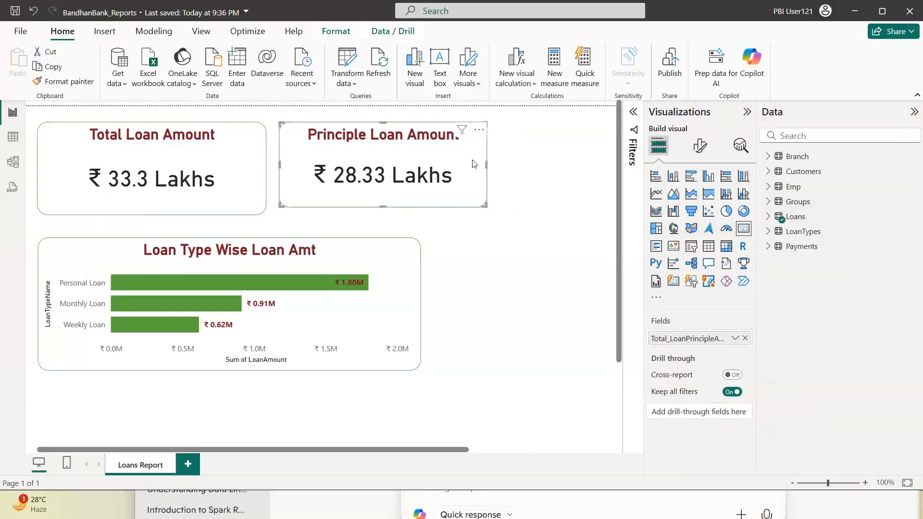
pyautogui.click(768, 217)
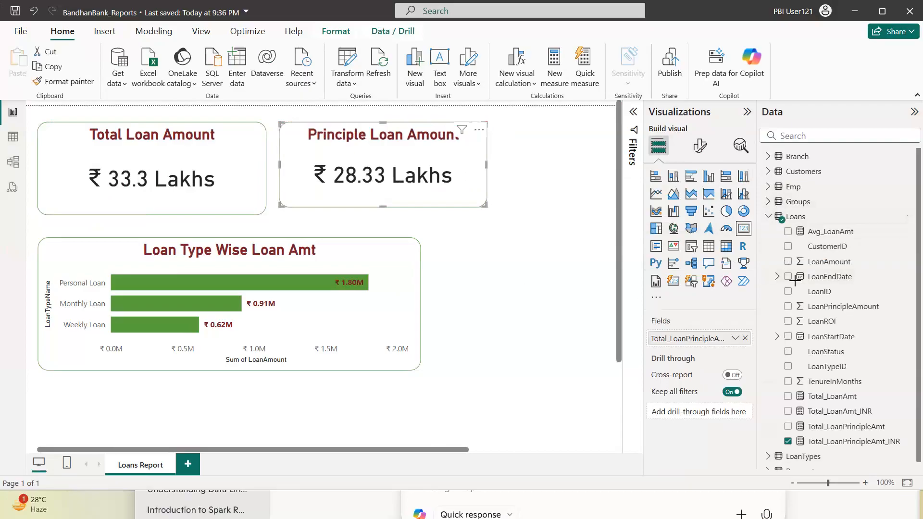
pyautogui.moveTo(796, 270)
pyautogui.mouseDown()
pyautogui.moveTo(858, 267)
pyautogui.moveTo(804, 251)
pyautogui.moveTo(800, 275)
pyautogui.mouseUp()
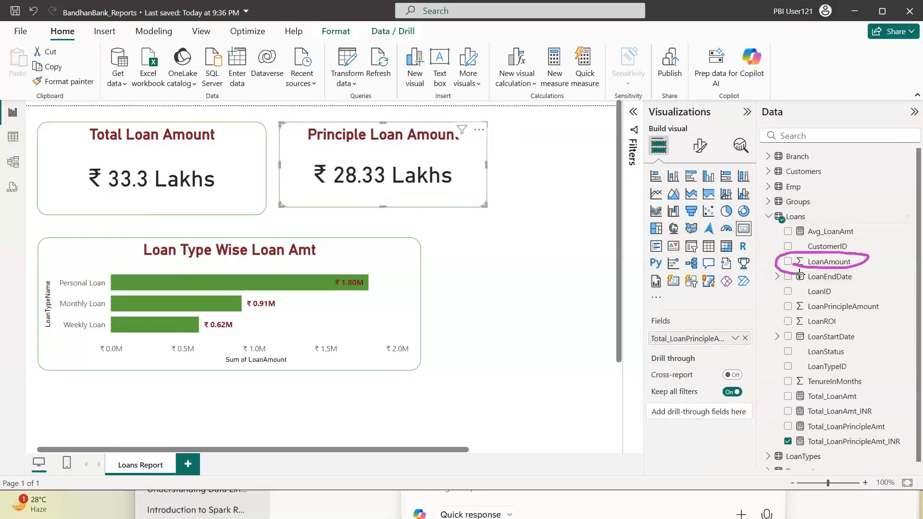
pyautogui.moveTo(794, 311)
pyautogui.mouseDown()
pyautogui.moveTo(860, 299)
pyautogui.moveTo(790, 304)
pyautogui.moveTo(800, 317)
pyautogui.mouseUp()
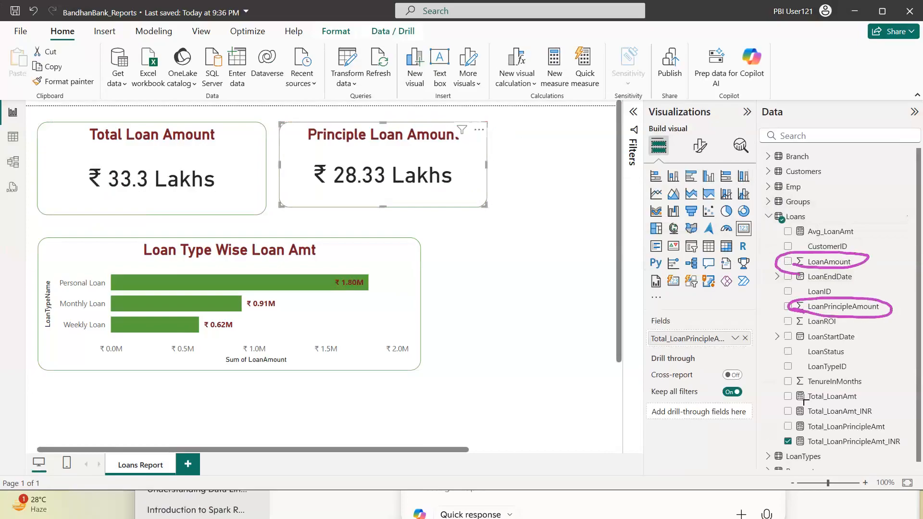
pyautogui.moveTo(803, 403)
pyautogui.mouseDown()
pyautogui.moveTo(858, 390)
pyautogui.moveTo(799, 387)
pyautogui.moveTo(796, 399)
pyautogui.moveTo(745, 378)
pyautogui.moveTo(764, 360)
pyautogui.mouseUp()
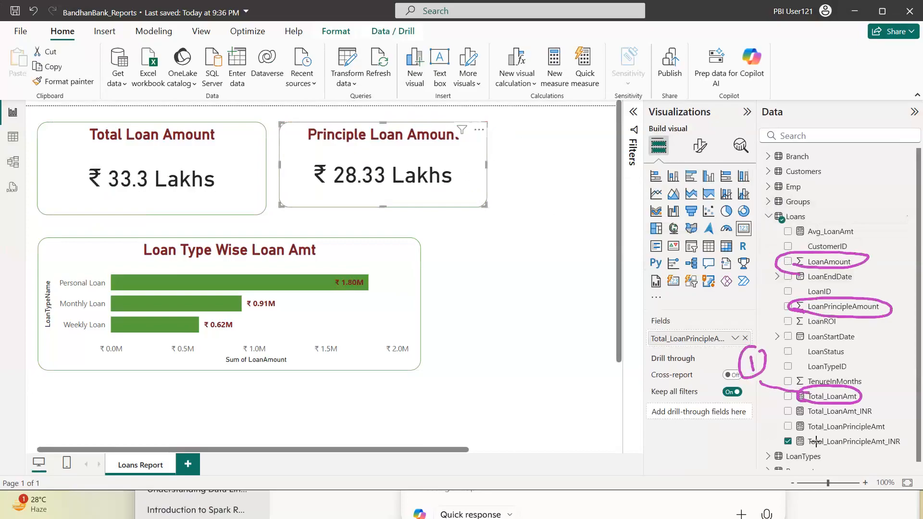
pyautogui.moveTo(801, 433)
pyautogui.mouseDown()
pyautogui.moveTo(885, 435)
pyautogui.moveTo(893, 419)
pyautogui.moveTo(745, 425)
pyautogui.mouseUp()
pyautogui.moveTo(743, 418)
pyautogui.mouseDown()
pyautogui.moveTo(755, 423)
pyautogui.moveTo(744, 430)
pyautogui.moveTo(735, 388)
pyautogui.mouseUp()
pyautogui.moveTo(741, 360); pyautogui.dragTo(648, 339)
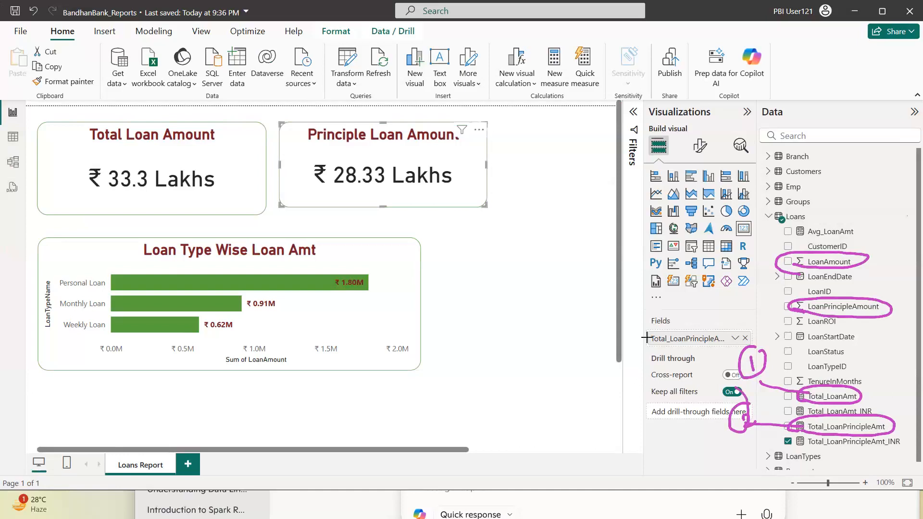
pyautogui.moveTo(628, 275)
pyautogui.mouseDown()
pyautogui.moveTo(609, 312)
pyautogui.moveTo(659, 301)
pyautogui.mouseUp()
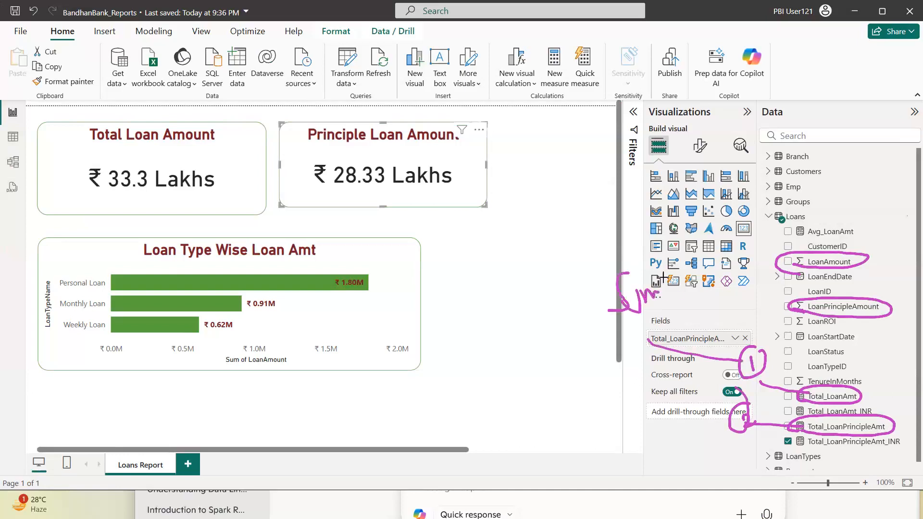
pyautogui.moveTo(683, 262); pyautogui.dragTo(683, 298)
pyautogui.moveTo(707, 232); pyautogui.dragTo(721, 265)
pyautogui.moveTo(671, 278); pyautogui.dragTo(701, 261)
pyautogui.moveTo(797, 246); pyautogui.dragTo(682, 256)
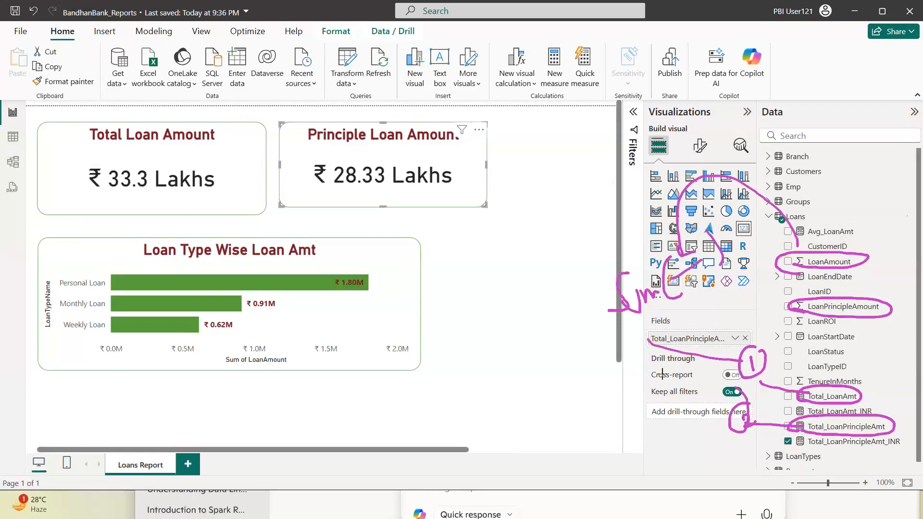
pyautogui.moveTo(804, 422)
pyautogui.mouseDown()
pyautogui.moveTo(628, 330)
pyautogui.moveTo(679, 334)
pyautogui.mouseUp()
pyautogui.moveTo(702, 318); pyautogui.dragTo(706, 326)
pyautogui.moveTo(801, 301)
pyautogui.mouseDown()
pyautogui.moveTo(748, 284)
pyautogui.moveTo(696, 314)
pyautogui.mouseUp()
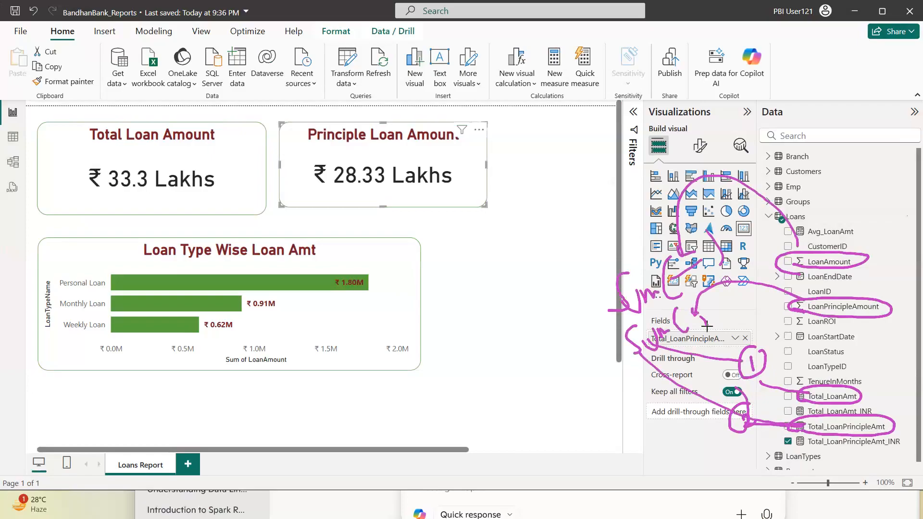
pyautogui.moveTo(858, 389); pyautogui.dragTo(886, 371)
pyautogui.press('Escape')
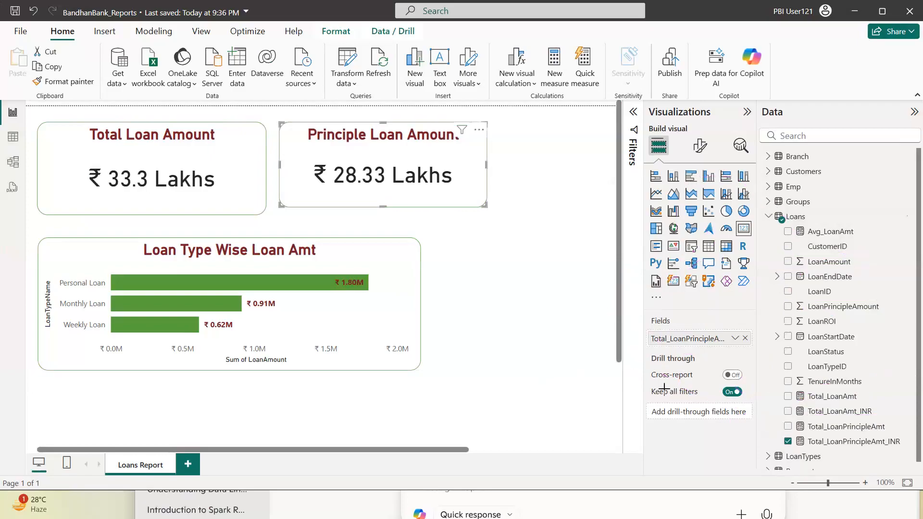
pyautogui.moveTo(799, 412)
pyautogui.mouseDown()
pyautogui.moveTo(873, 416)
pyautogui.moveTo(796, 383)
pyautogui.moveTo(804, 396)
pyautogui.moveTo(735, 413)
pyautogui.moveTo(784, 413)
pyautogui.moveTo(774, 406)
pyautogui.moveTo(877, 437)
pyautogui.moveTo(816, 423)
pyautogui.moveTo(762, 432)
pyautogui.moveTo(755, 448)
pyautogui.moveTo(783, 435)
pyautogui.mouseUp()
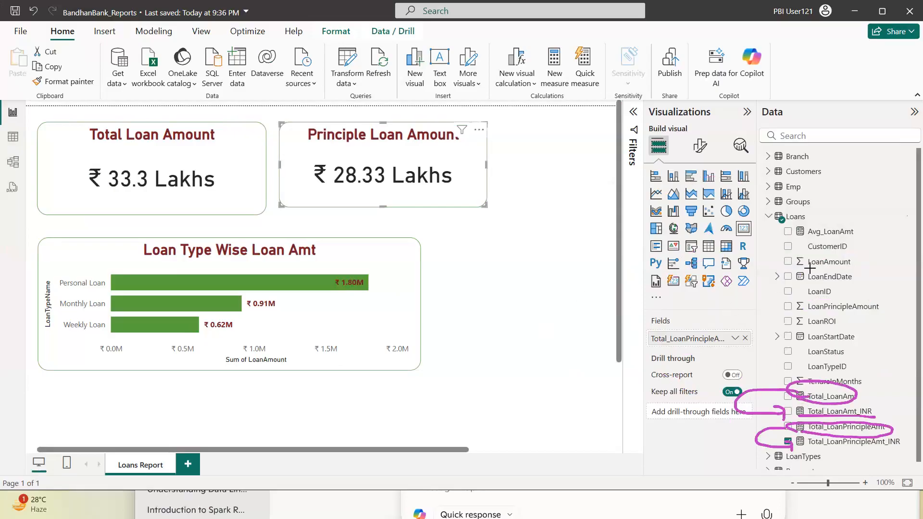
pyautogui.moveTo(809, 265); pyautogui.dragTo(855, 260)
pyautogui.moveTo(839, 391); pyautogui.dragTo(876, 362)
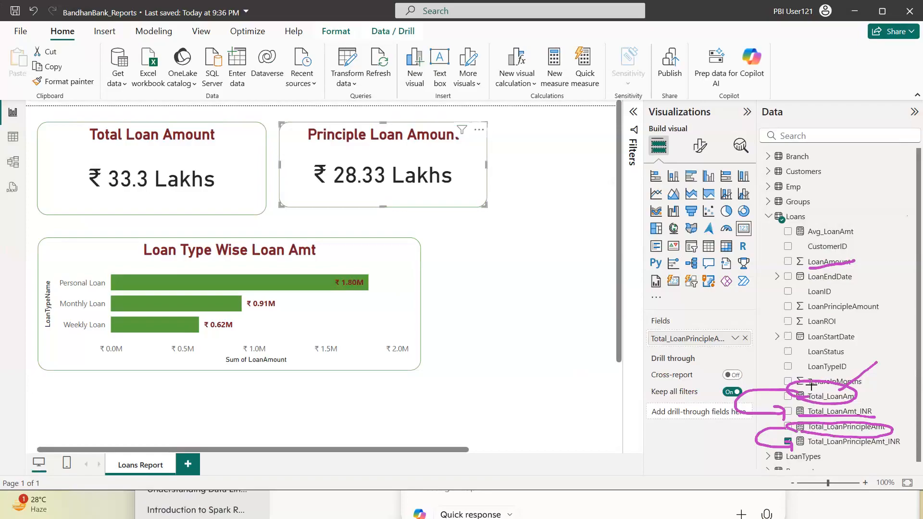
pyautogui.moveTo(812, 385); pyautogui.dragTo(823, 356)
pyautogui.moveTo(838, 430); pyautogui.dragTo(851, 410)
pyautogui.press('e')
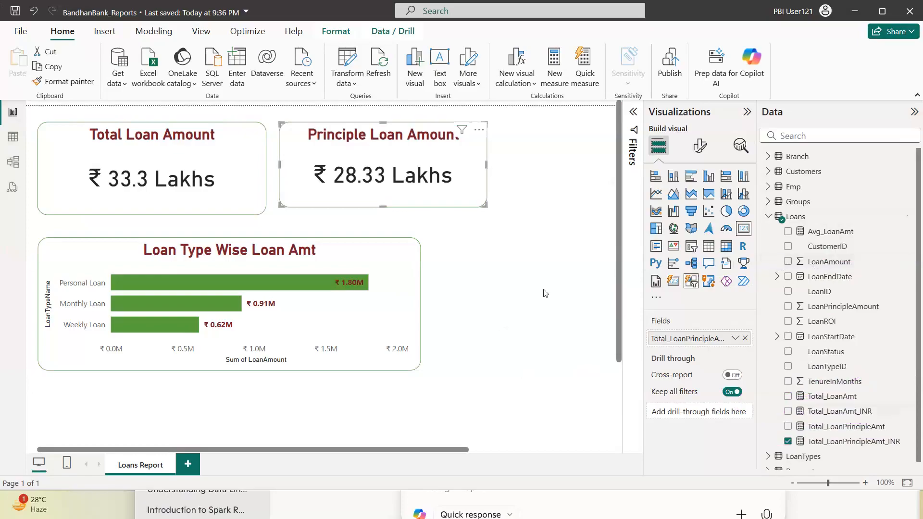
pyautogui.click(455, 260)
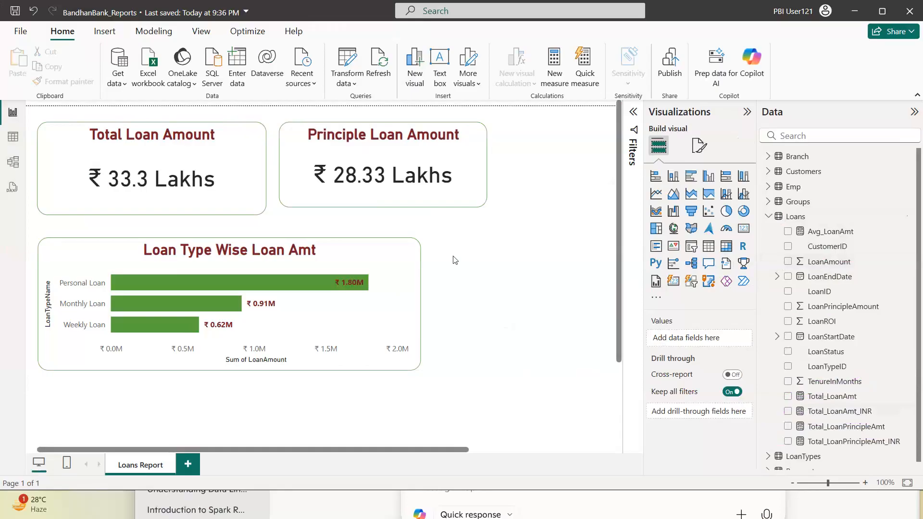
# - Examine the DAX formulas of the Total_LoanAmt_INR and Total_LoanPrincipleAmt_INR measures in the table view
pyautogui.click(13, 138)
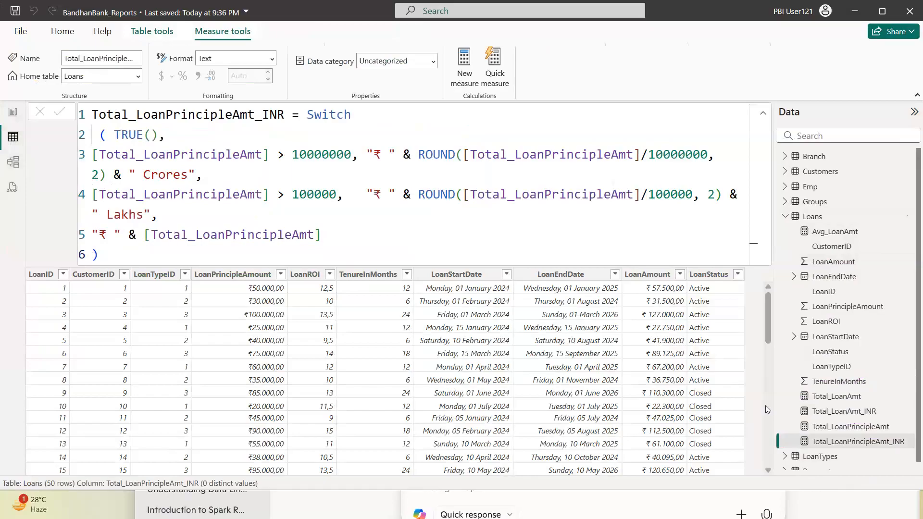
pyautogui.click(870, 416)
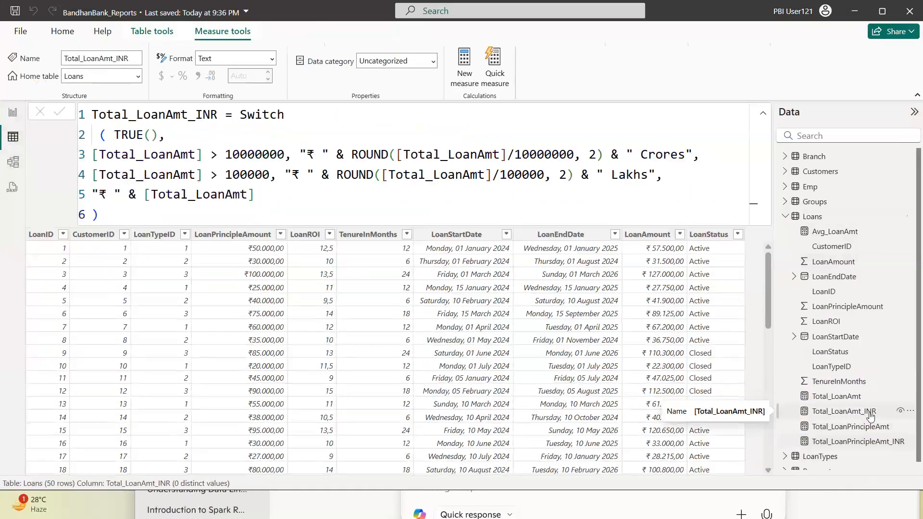
pyautogui.click(873, 442)
pyautogui.click(866, 412)
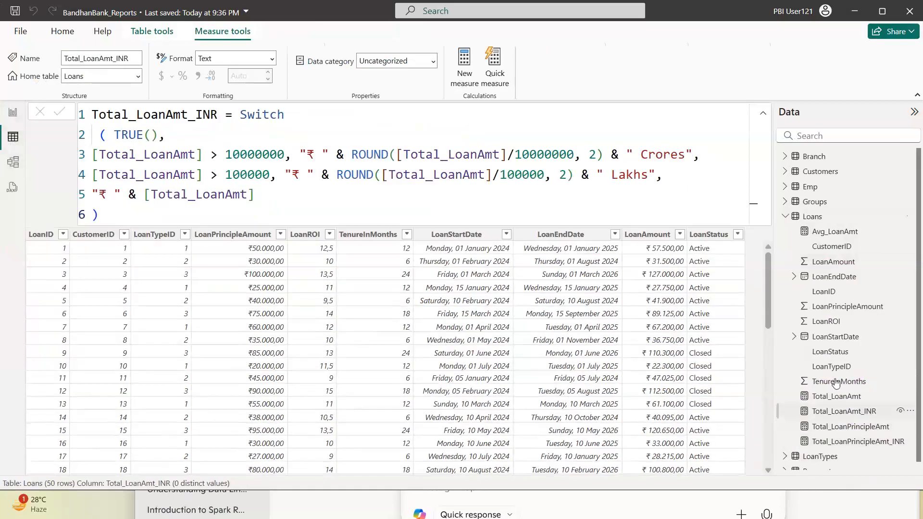
# - Look through the fields of the LoanTypes and Branch tables, and return to the report view
pyautogui.click(785, 217)
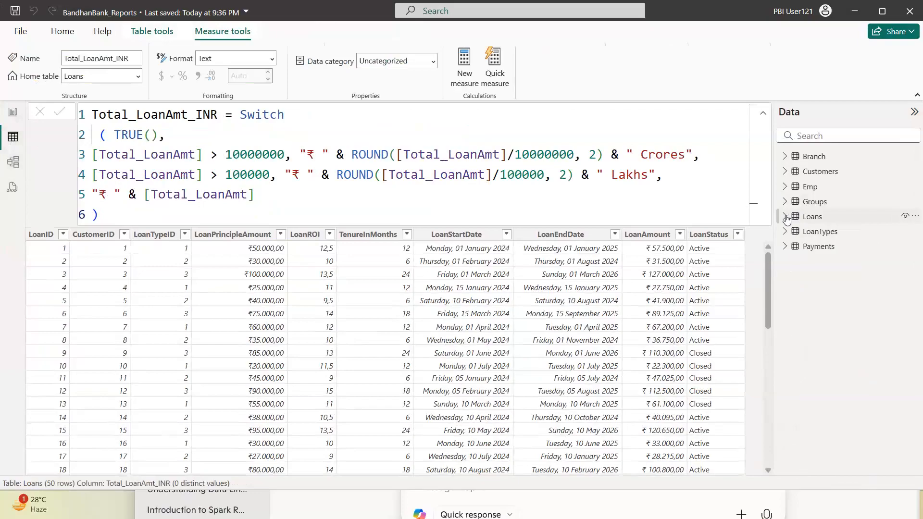
pyautogui.click(785, 233)
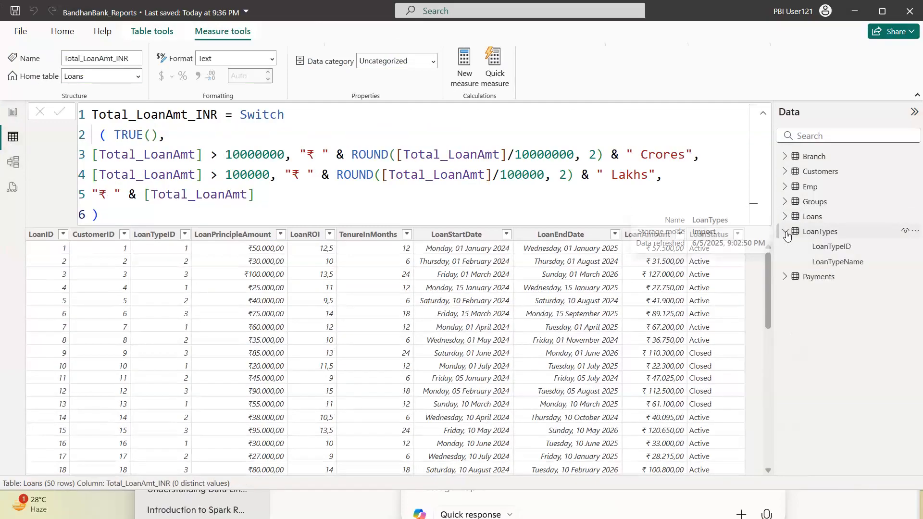
pyautogui.click(786, 232)
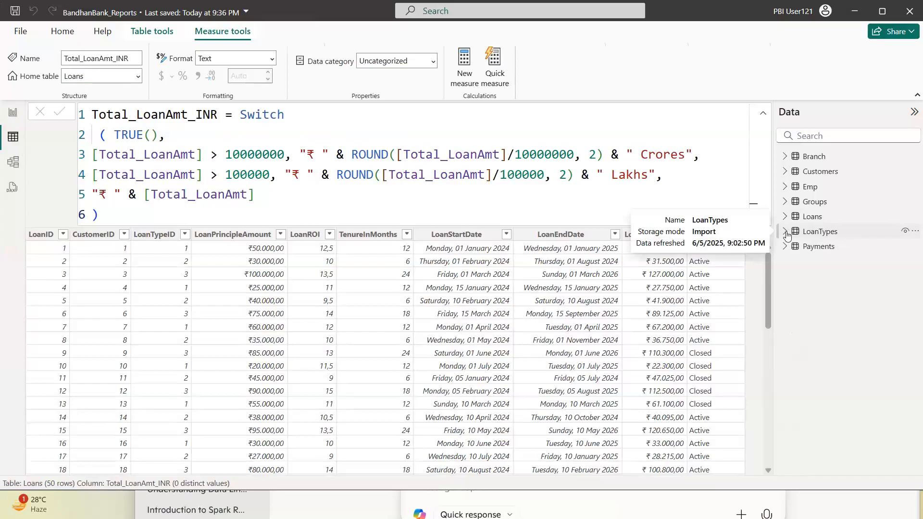
pyautogui.moveTo(792, 186)
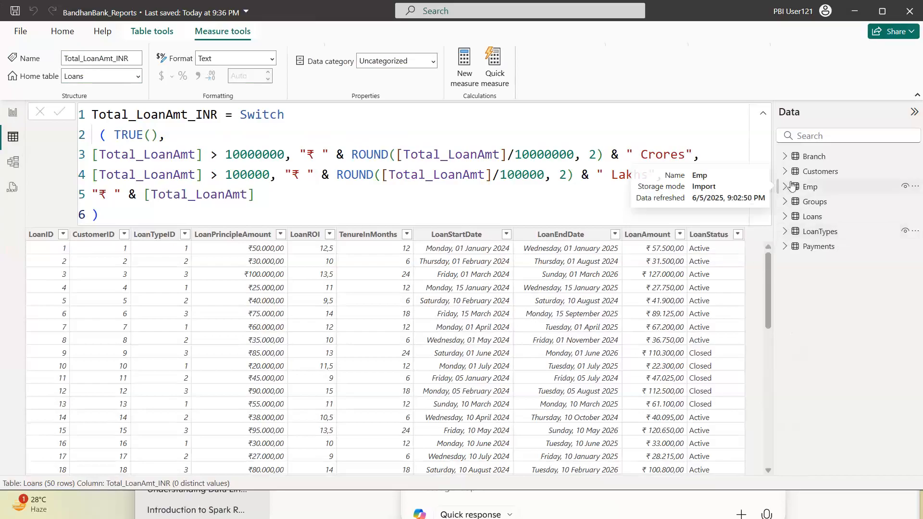
pyautogui.click(785, 156)
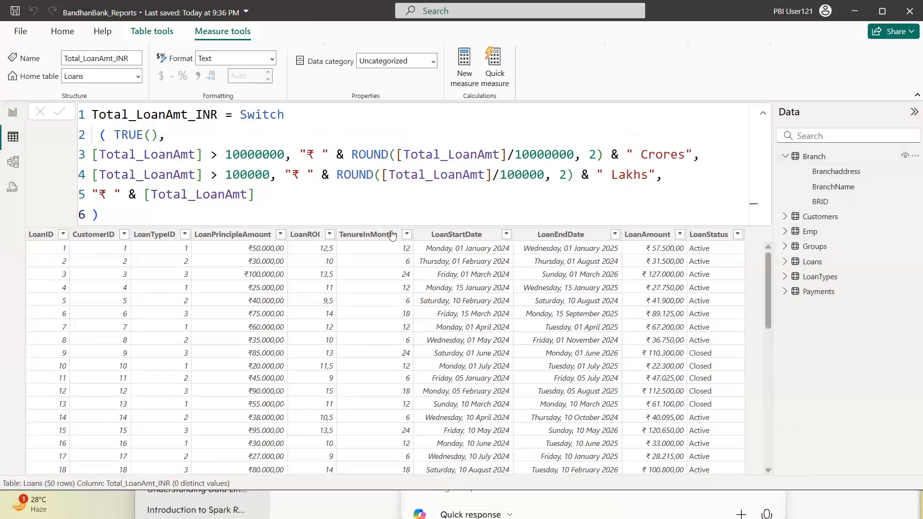
pyautogui.click(12, 115)
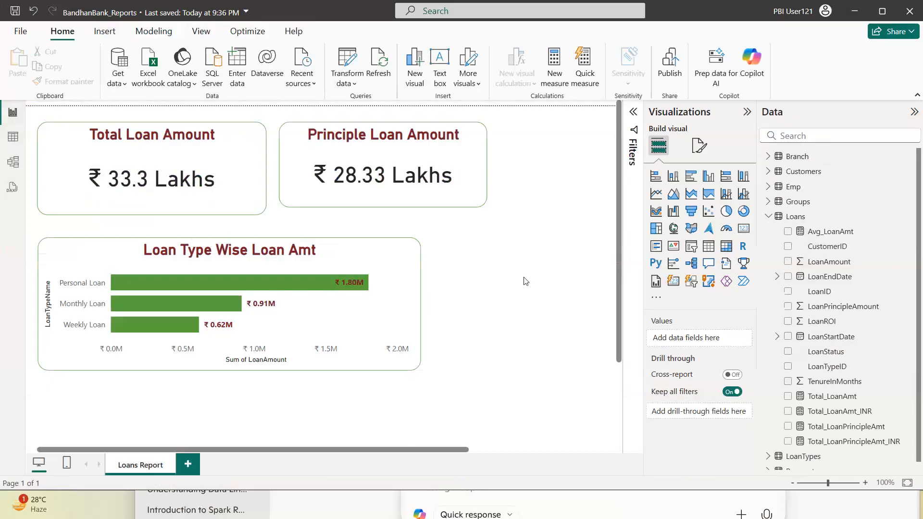
pyautogui.moveTo(462, 162)
pyautogui.mouseDown()
pyautogui.moveTo(319, 209)
pyautogui.moveTo(462, 172)
pyautogui.mouseUp()
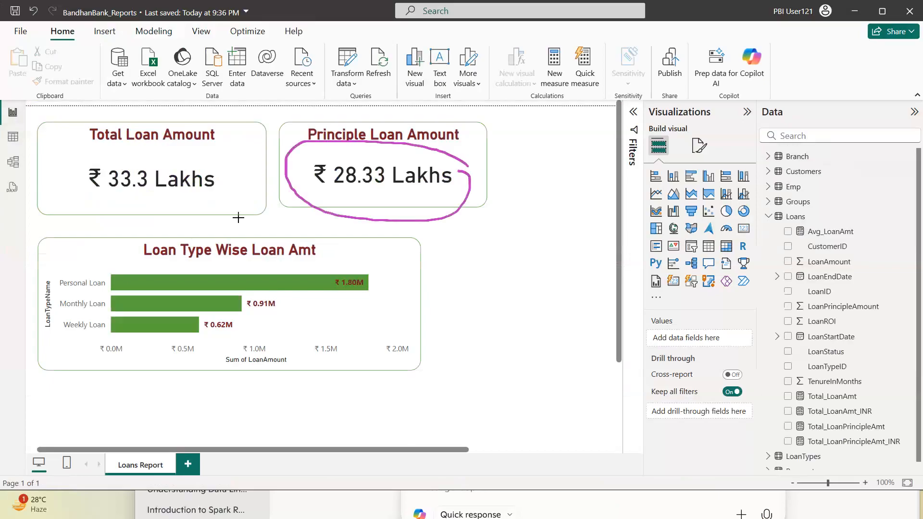
pyautogui.moveTo(307, 186)
pyautogui.mouseDown()
pyautogui.moveTo(189, 195)
pyautogui.moveTo(230, 193)
pyautogui.mouseUp()
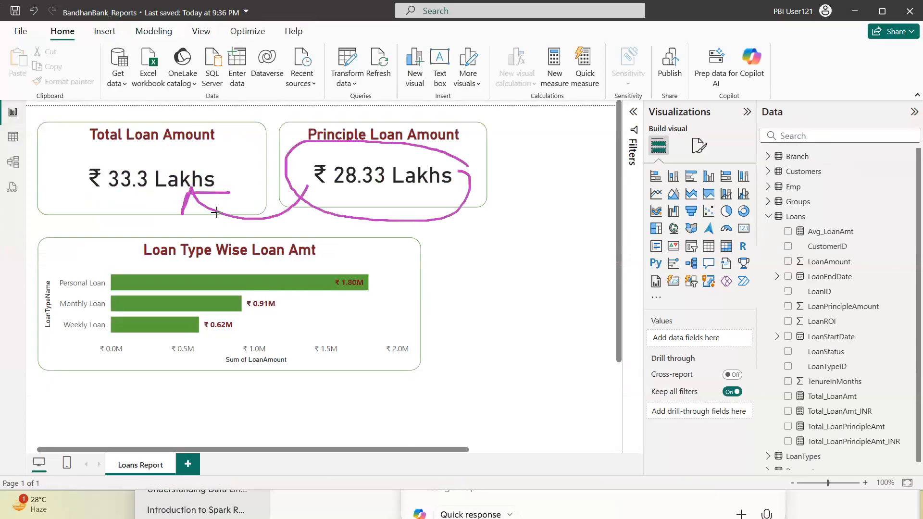
pyautogui.moveTo(339, 197); pyautogui.dragTo(382, 188)
pyautogui.moveTo(107, 198); pyautogui.dragTo(151, 193)
pyautogui.press('Escape')
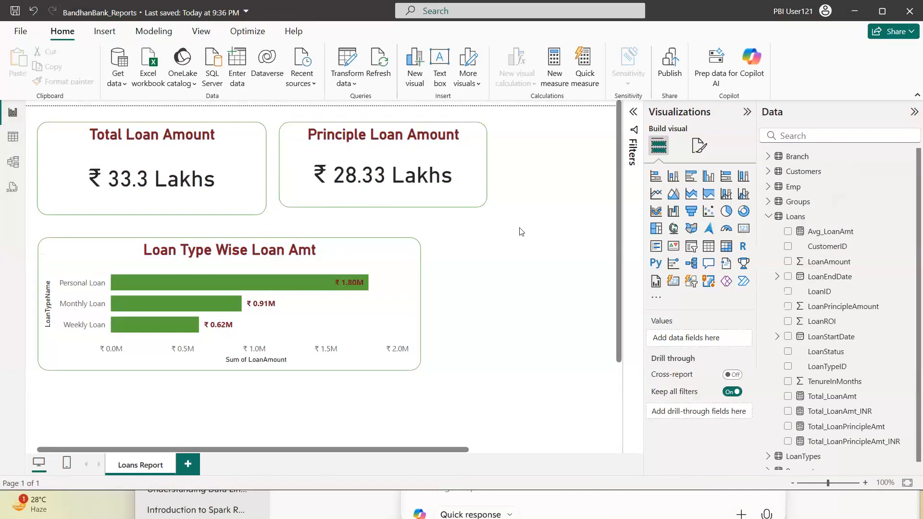
# - Add a stacked column chart below the Loan Type Wise Loan Amt chart and copy that chart's formatting to it with Format Painter
pyautogui.click(768, 216)
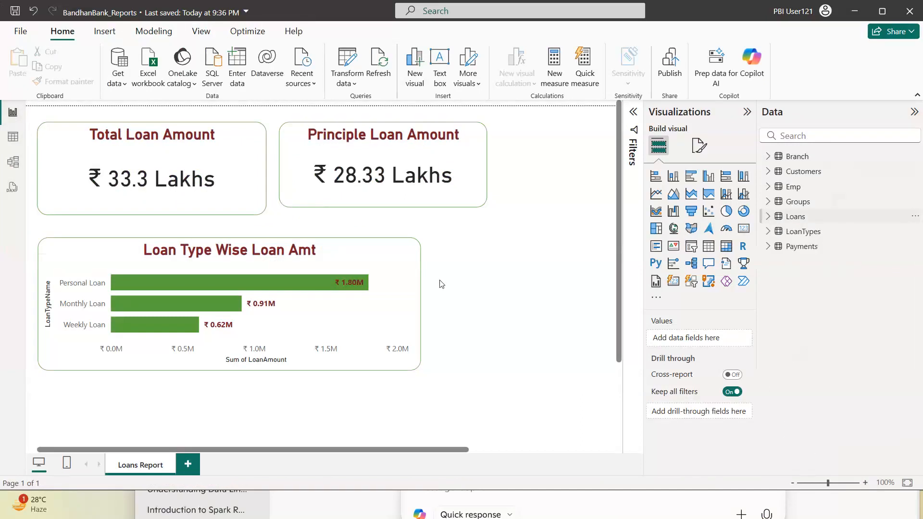
pyautogui.scroll(-2, 371, 313)
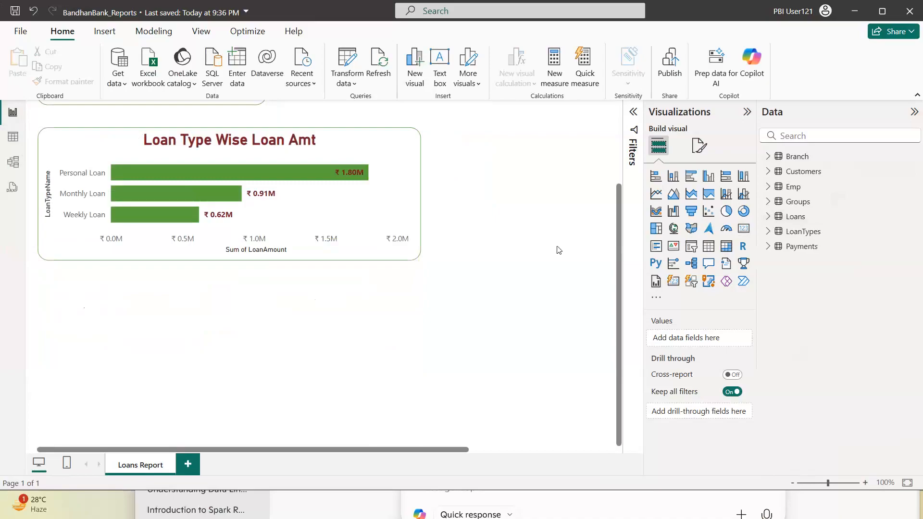
pyautogui.click(674, 176)
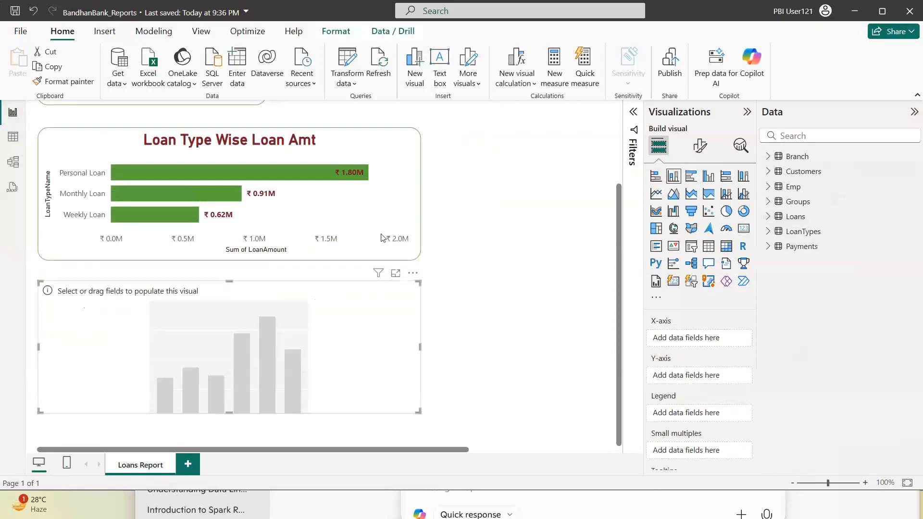
pyautogui.click(379, 229)
pyautogui.click(63, 81)
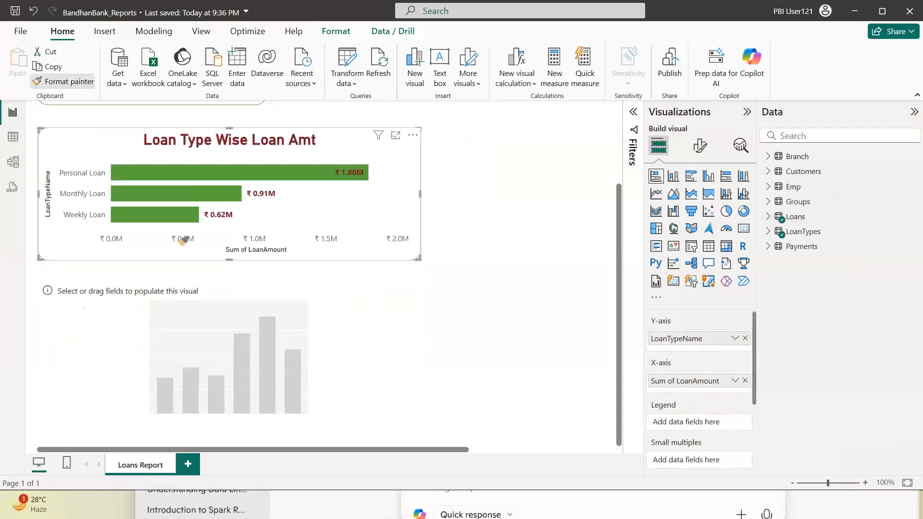
pyautogui.click(224, 308)
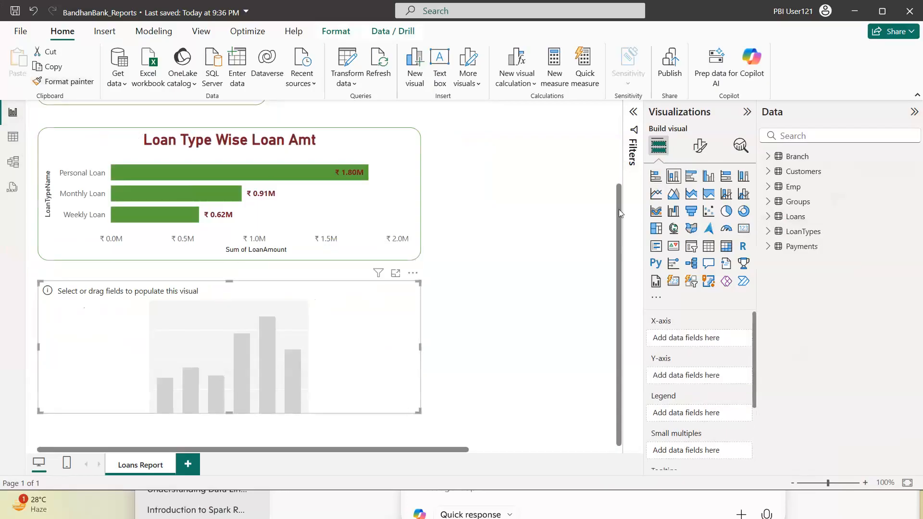
# - Put BRID from the Branch table on the new column chart's X-axis and try Total_LoanAmt_INR as its value
pyautogui.click(768, 157)
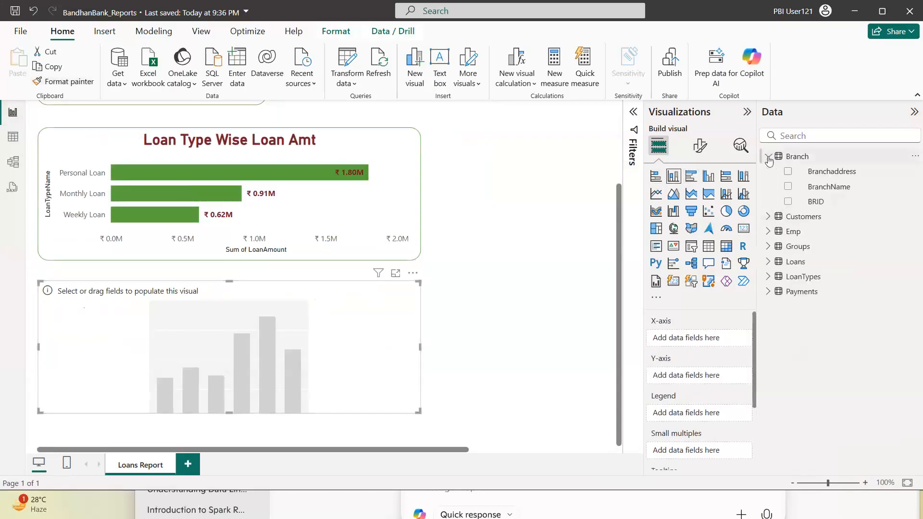
pyautogui.click(789, 203)
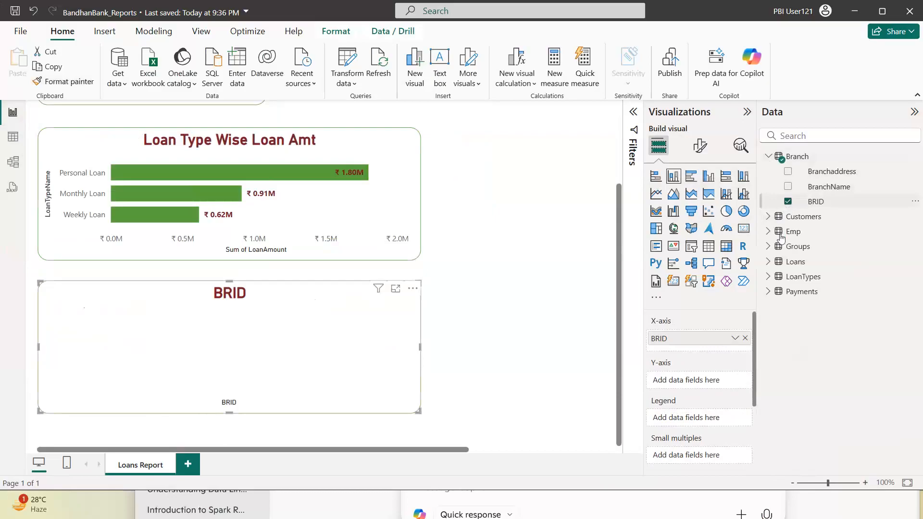
pyautogui.click(768, 262)
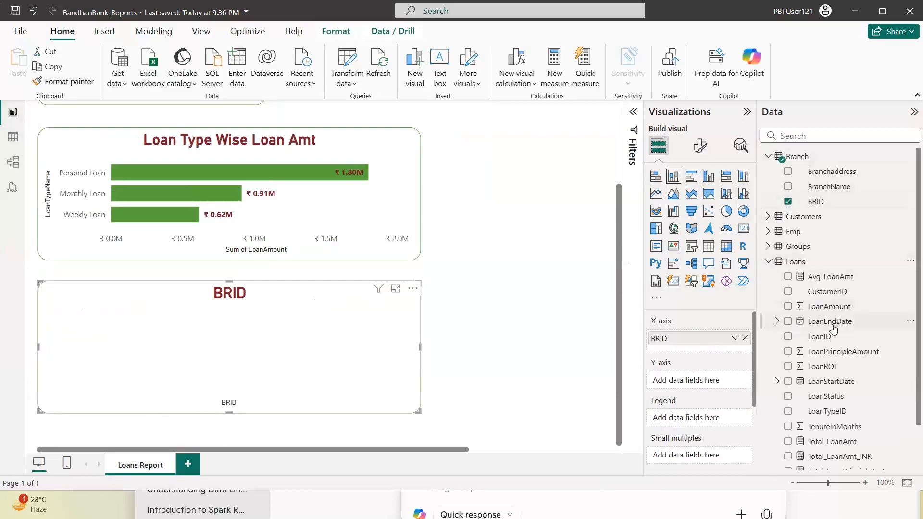
pyautogui.scroll(-2, 833, 328)
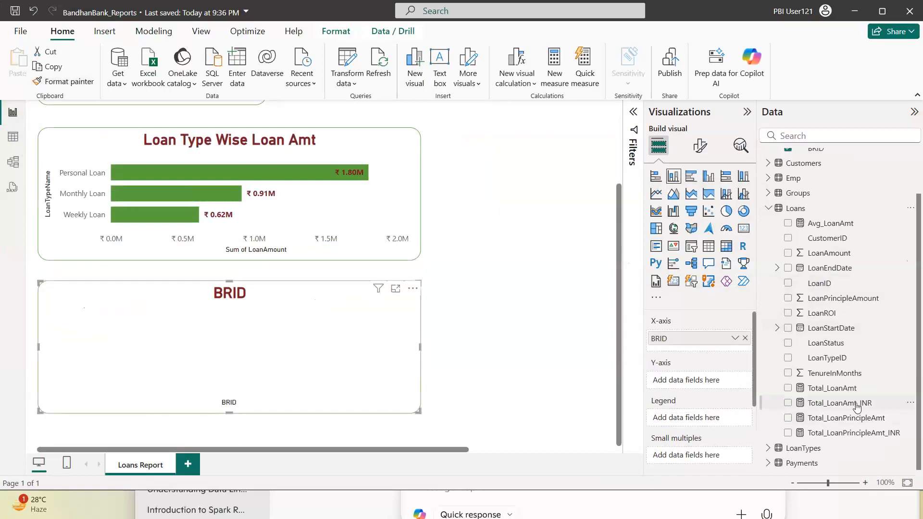
pyautogui.click(788, 403)
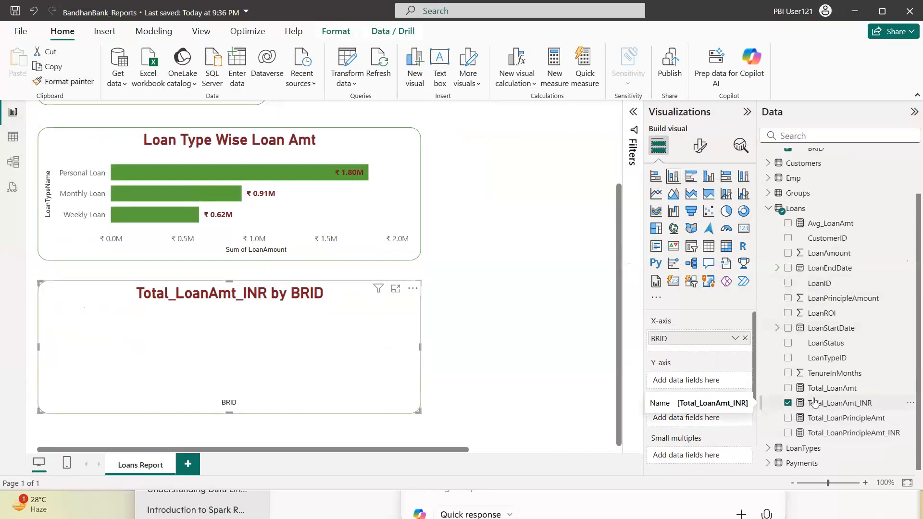
pyautogui.click(788, 403)
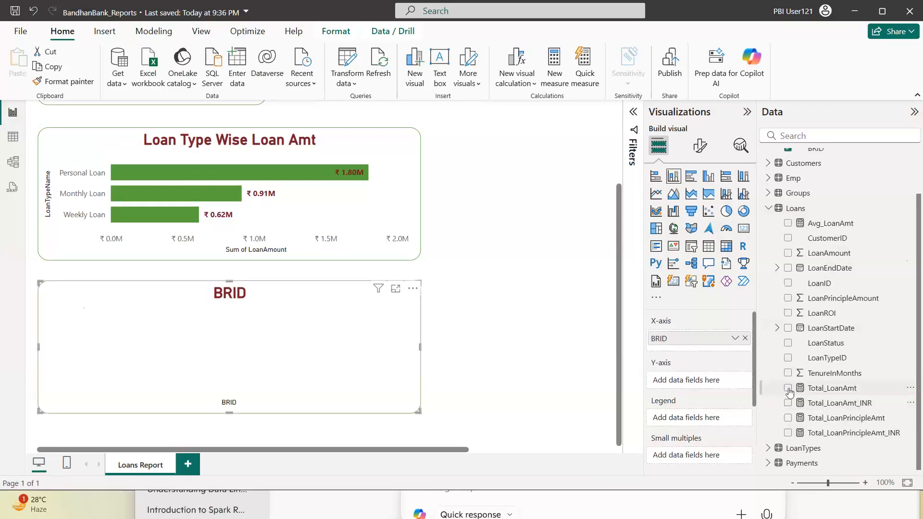
# - Compare Total_LoanAmt and Total_LoanAmt_INR in turn as the column chart's value, removing each again
pyautogui.click(788, 389)
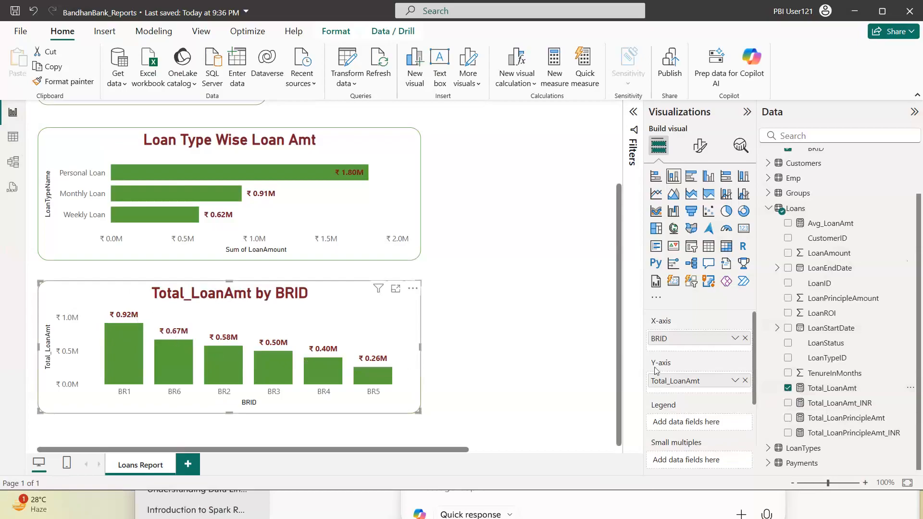
pyautogui.click(788, 388)
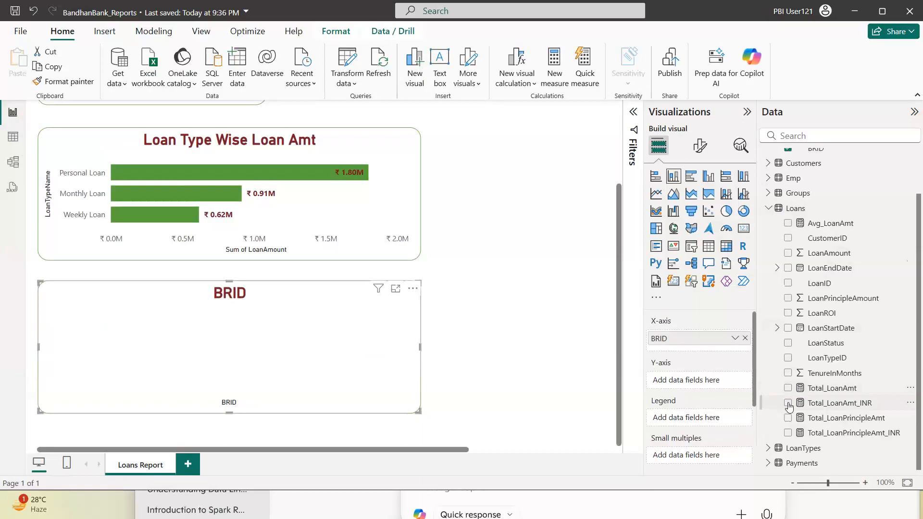
pyautogui.click(788, 403)
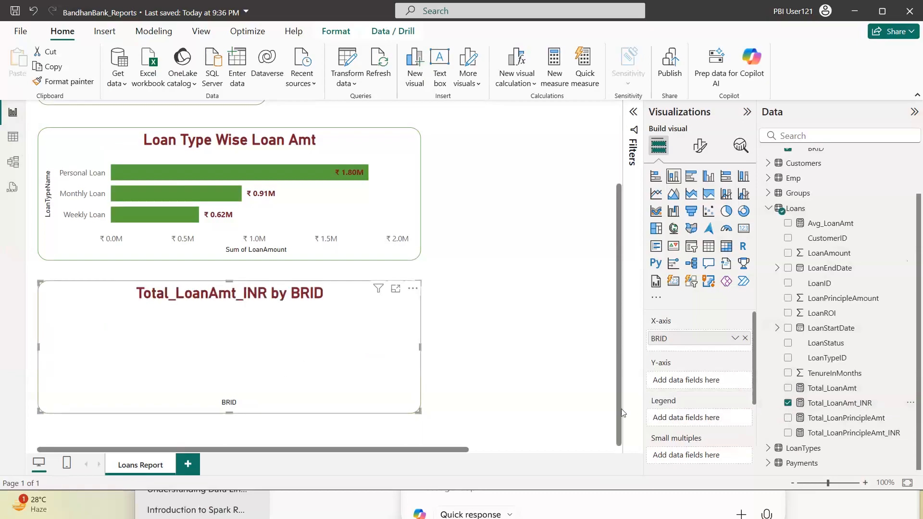
pyautogui.click(788, 402)
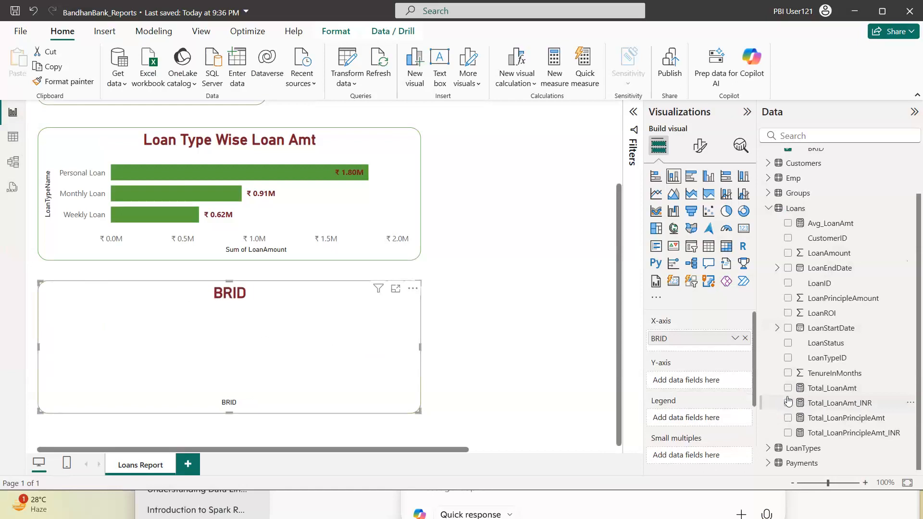
# - Plot Total_LoanAmt on the column chart's Y-axis and replace BRID with BranchName on its X-axis
pyautogui.click(788, 387)
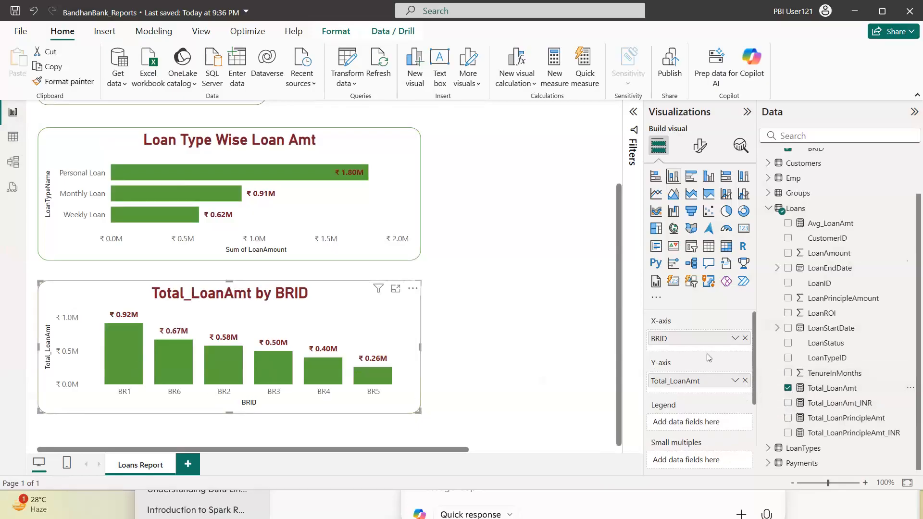
pyautogui.click(745, 338)
pyautogui.scroll(2, 782, 305)
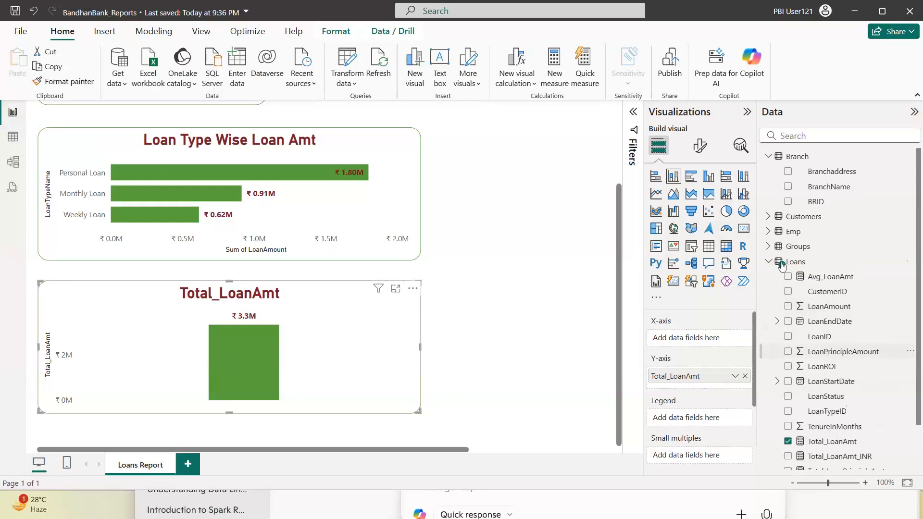
pyautogui.click(788, 187)
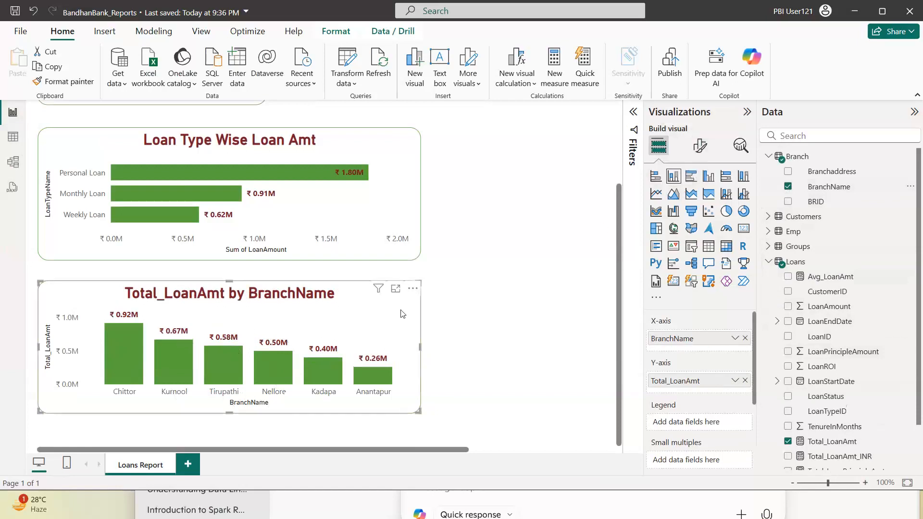
# - Examine the Y-axis range and value formatting options of the branch column chart, including its display units
pyautogui.click(700, 149)
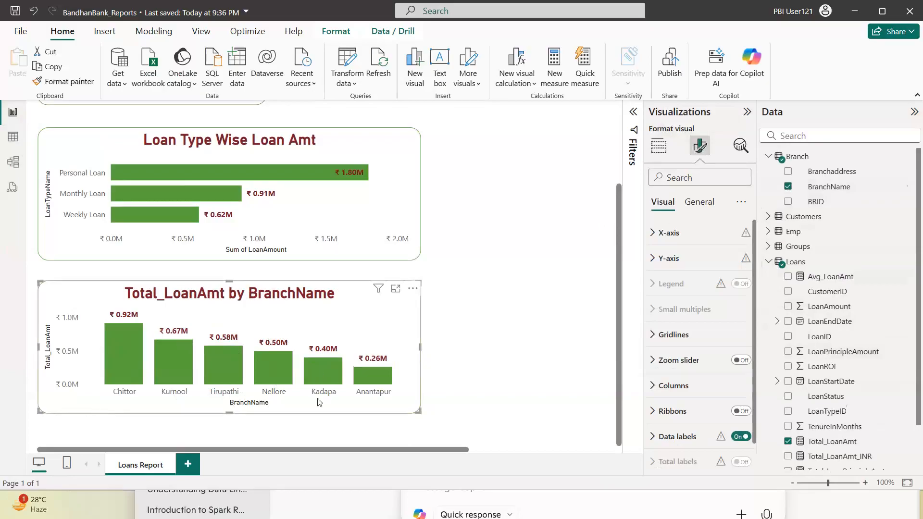
pyautogui.click(653, 262)
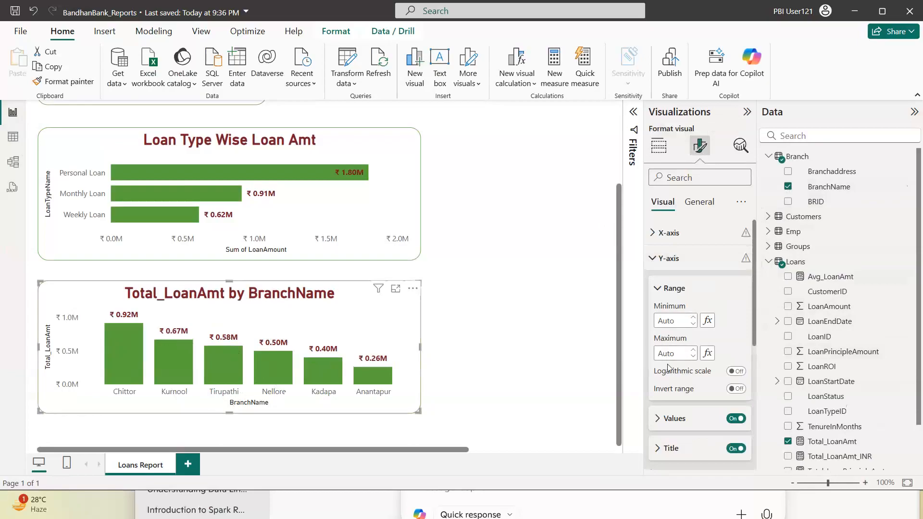
pyautogui.click(678, 419)
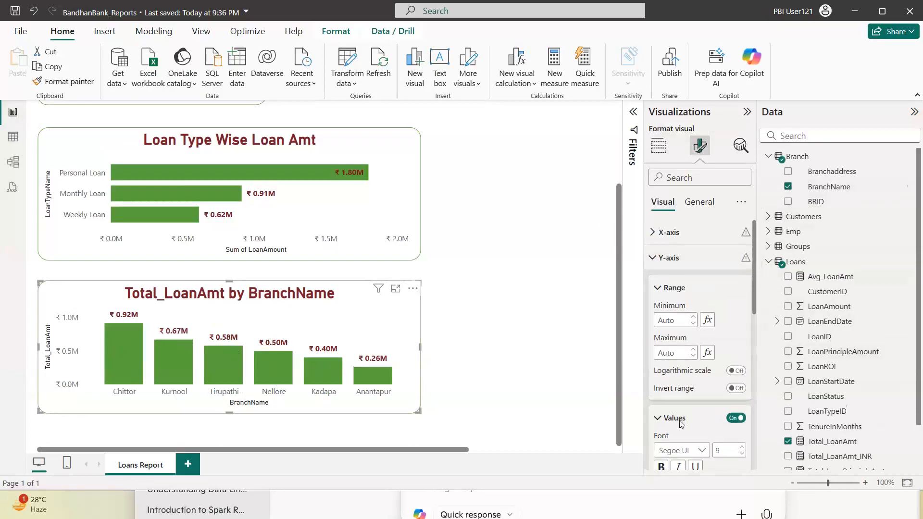
pyautogui.scroll(-3, 681, 422)
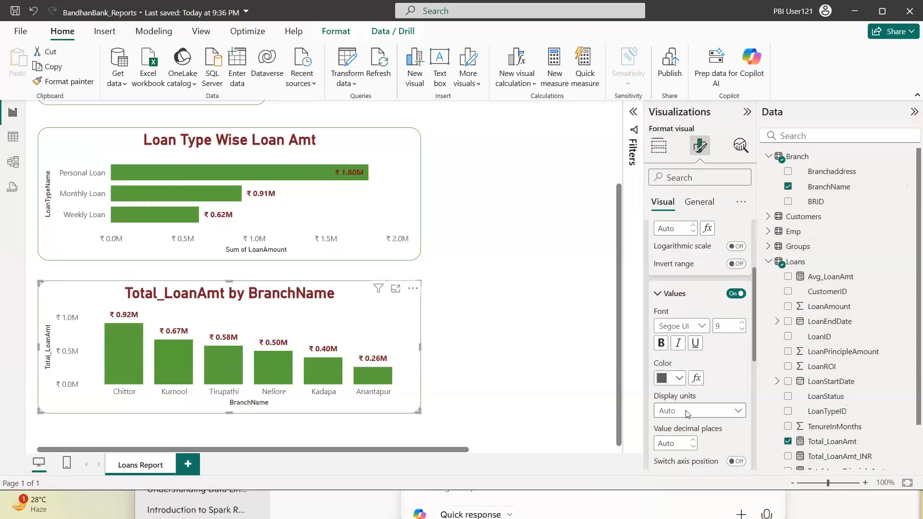
pyautogui.click(687, 413)
pyautogui.click(688, 414)
pyautogui.scroll(-2, 688, 413)
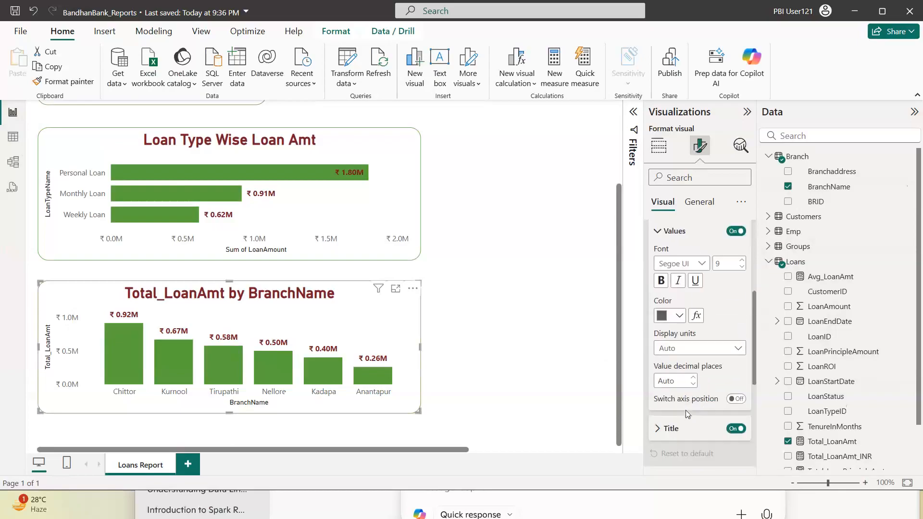
pyautogui.scroll(-2, 685, 410)
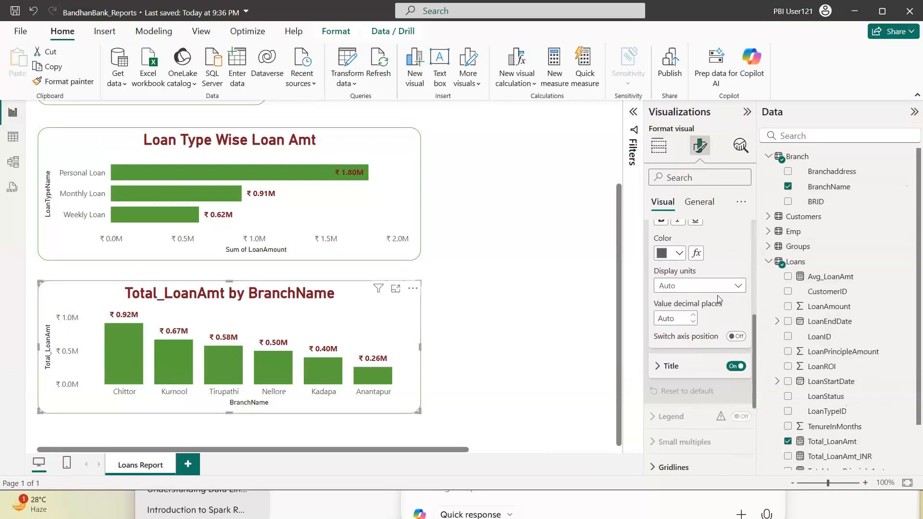
pyautogui.scroll(1, 711, 322)
pyautogui.scroll(1, 711, 322)
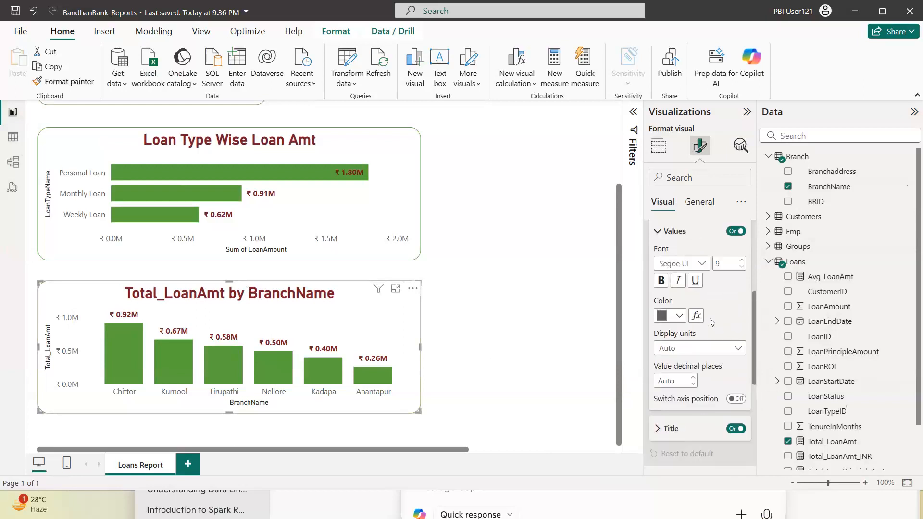
pyautogui.scroll(1, 711, 323)
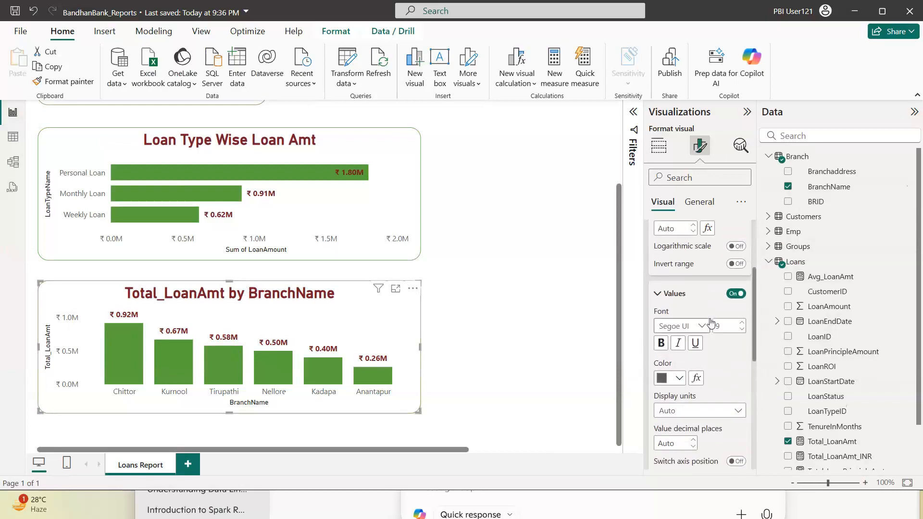
pyautogui.scroll(-1, 711, 322)
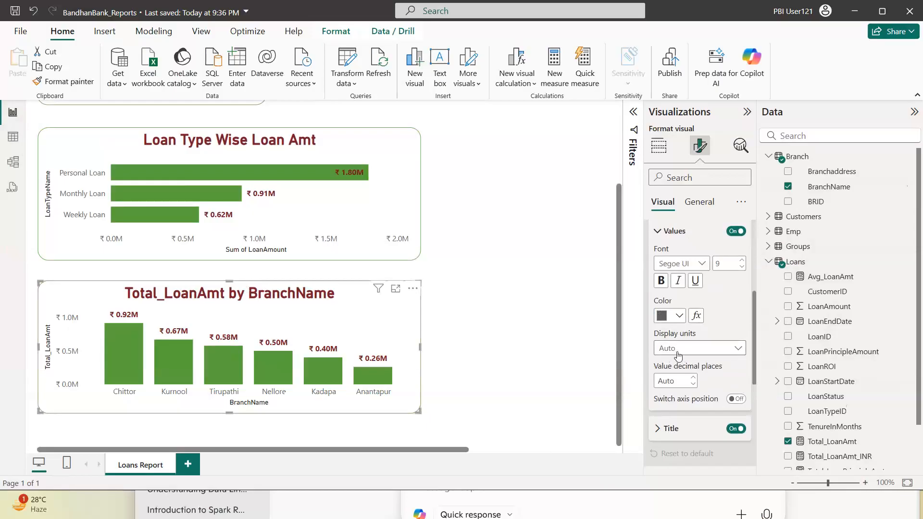
pyautogui.scroll(-4, 678, 353)
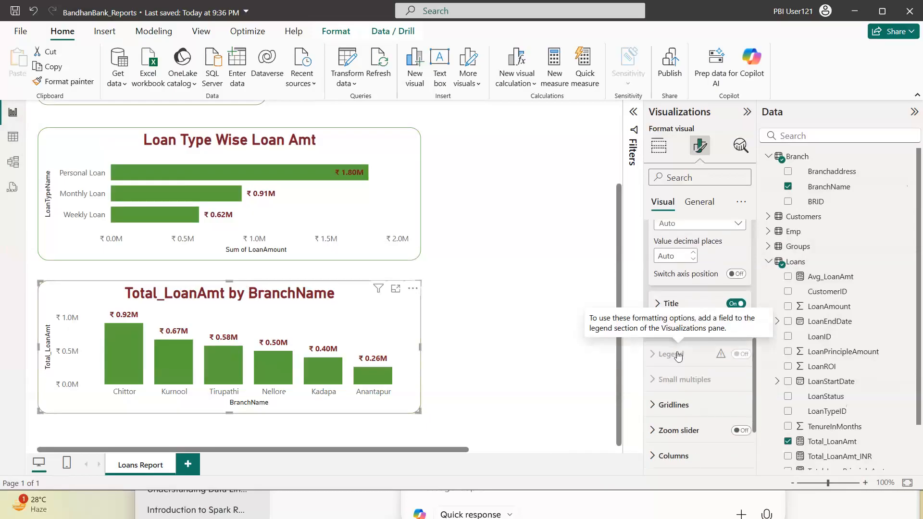
pyautogui.scroll(6, 678, 353)
pyautogui.scroll(1, 678, 352)
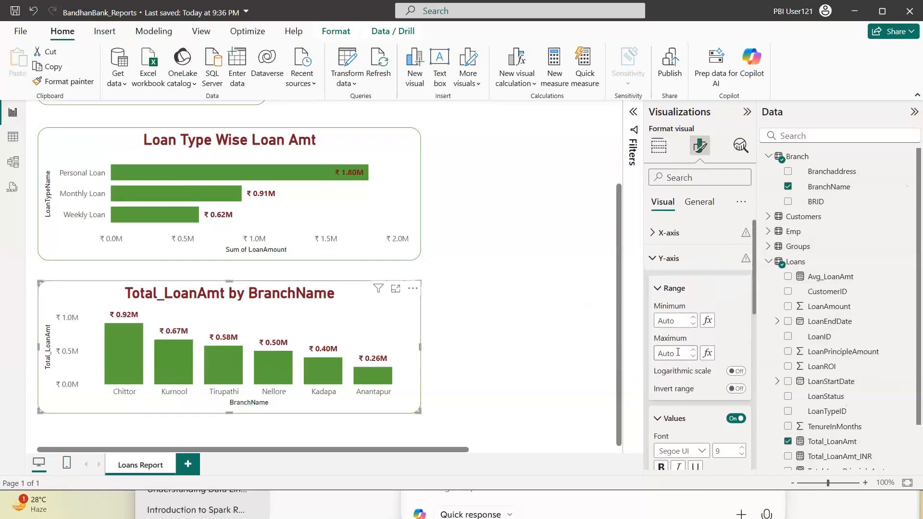
pyautogui.click(655, 258)
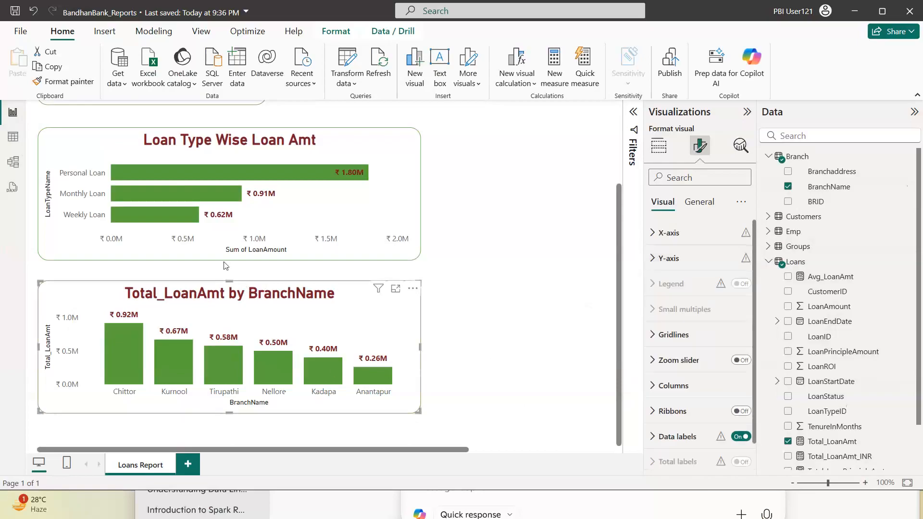
# - Resize the Total Loan Amount card to match the Principle Loan Amount card's height, then shift the latter closer and make it narrower
pyautogui.scroll(3, 327, 390)
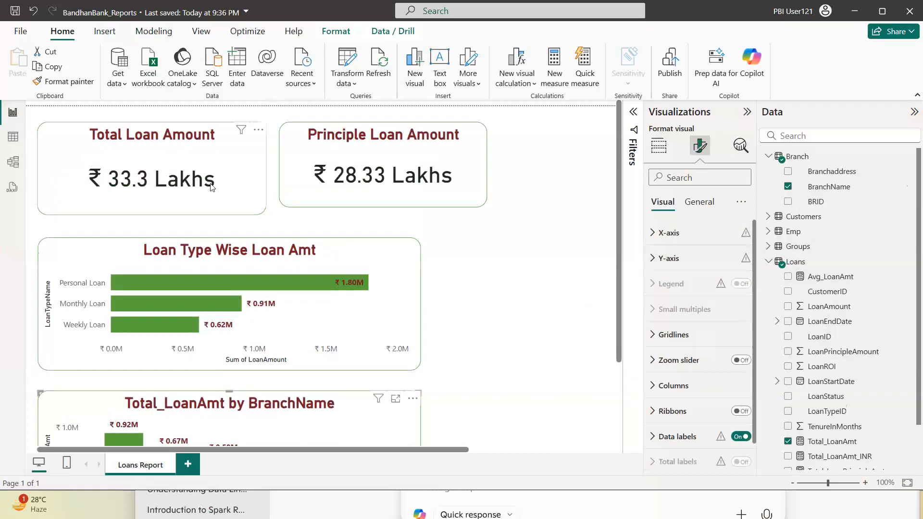
pyautogui.scroll(-3, 224, 207)
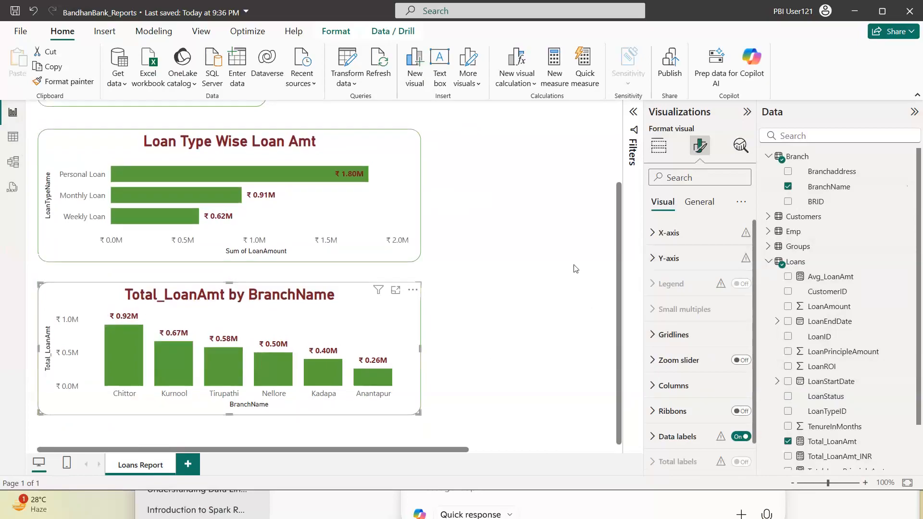
pyautogui.scroll(3, 576, 268)
pyautogui.click(245, 200)
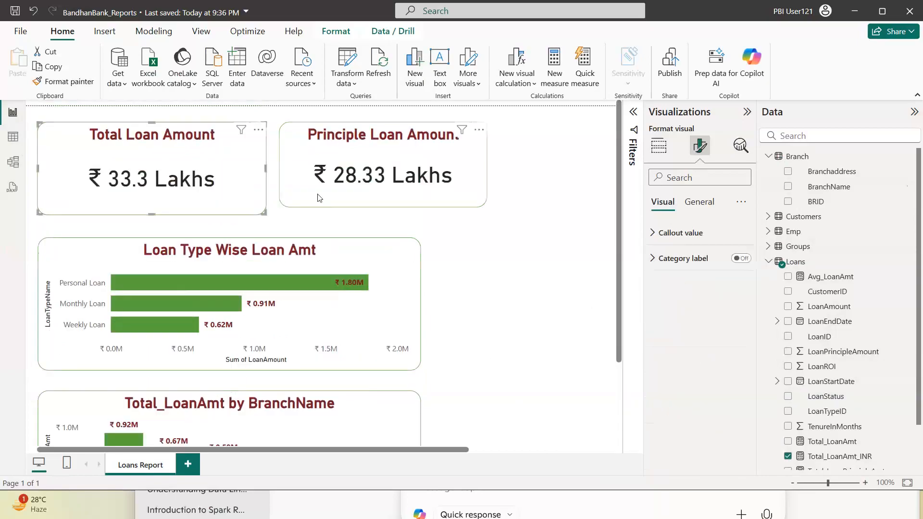
pyautogui.moveTo(262, 213); pyautogui.dragTo(278, 200)
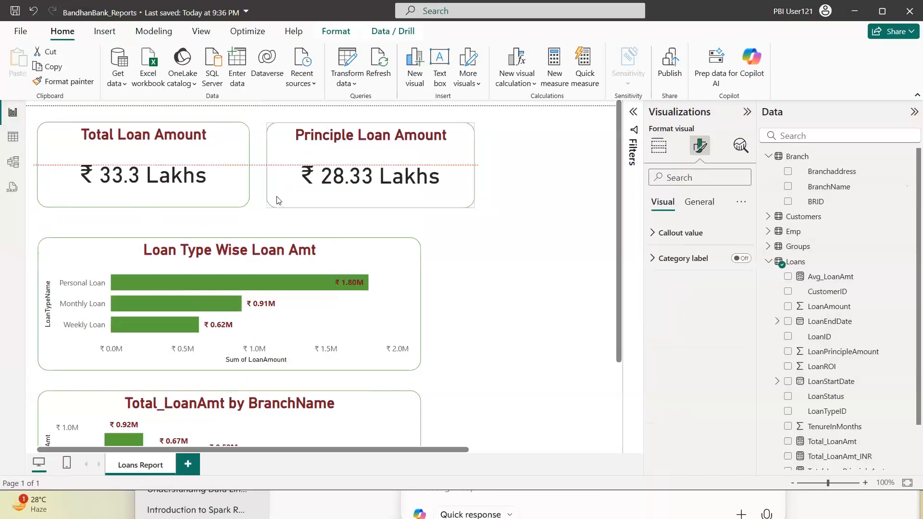
pyautogui.moveTo(473, 205); pyautogui.dragTo(460, 205)
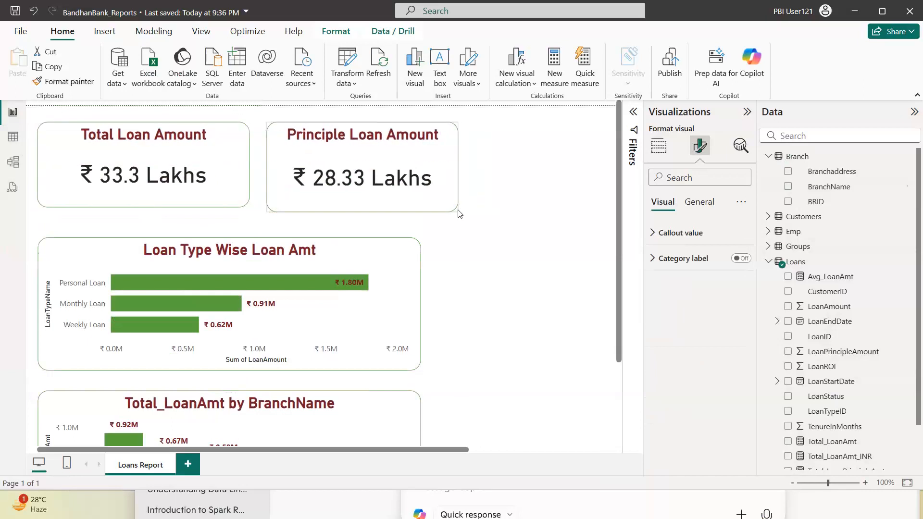
pyautogui.click(507, 202)
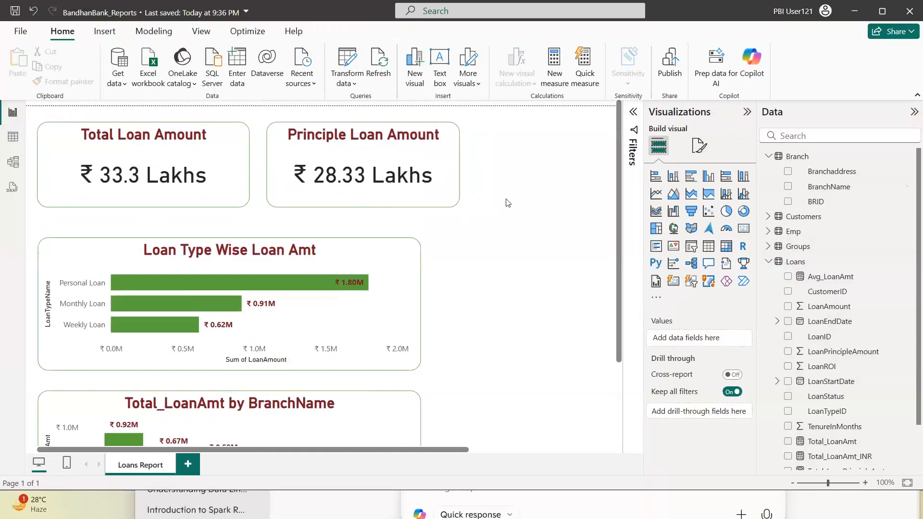
# - Collapse the Branch and Loans tables in the field list and briefly check the Payments table
pyautogui.scroll(-3, 202, 327)
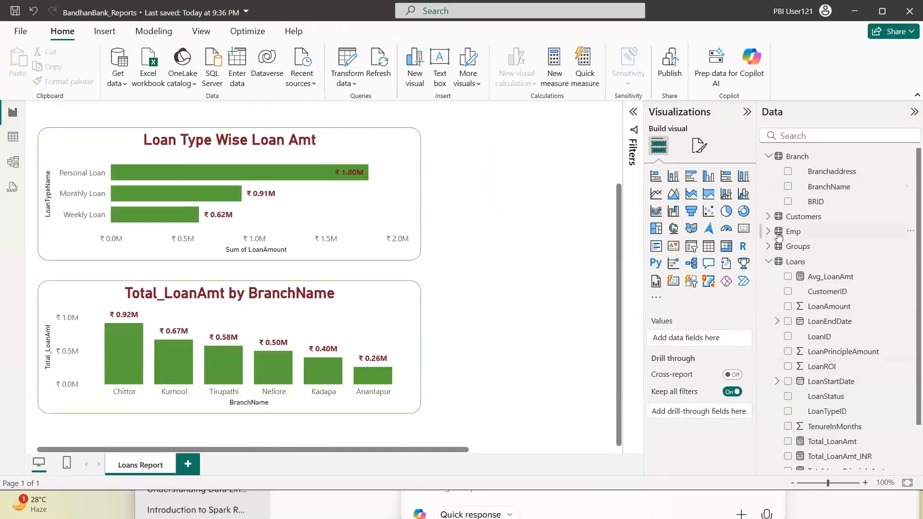
pyautogui.click(769, 157)
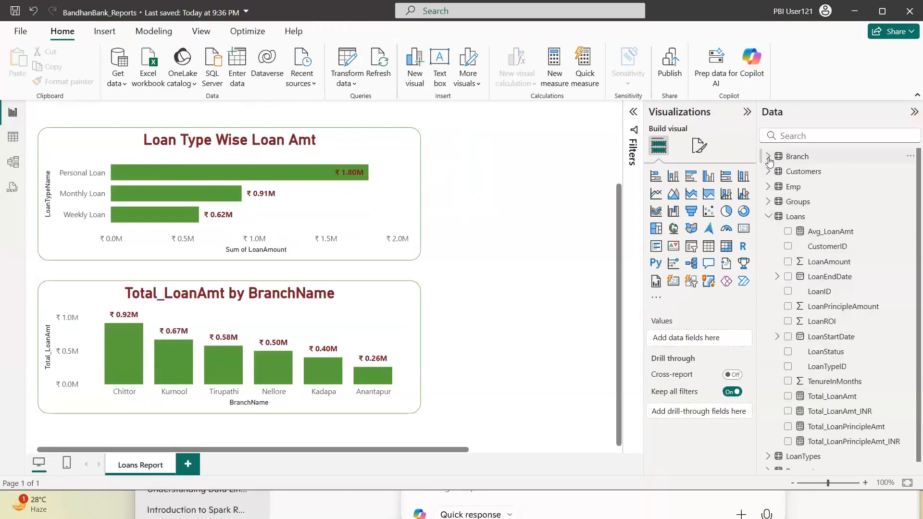
pyautogui.click(768, 217)
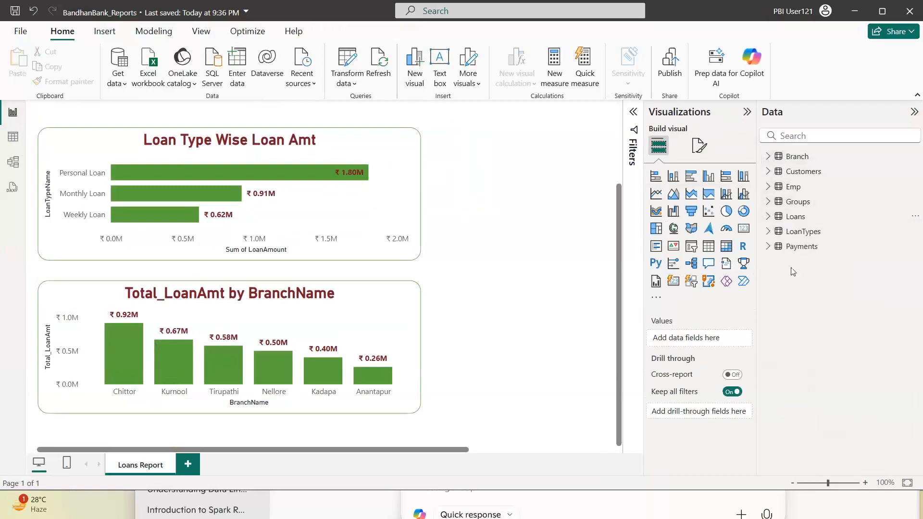
pyautogui.click(768, 247)
pyautogui.click(768, 247)
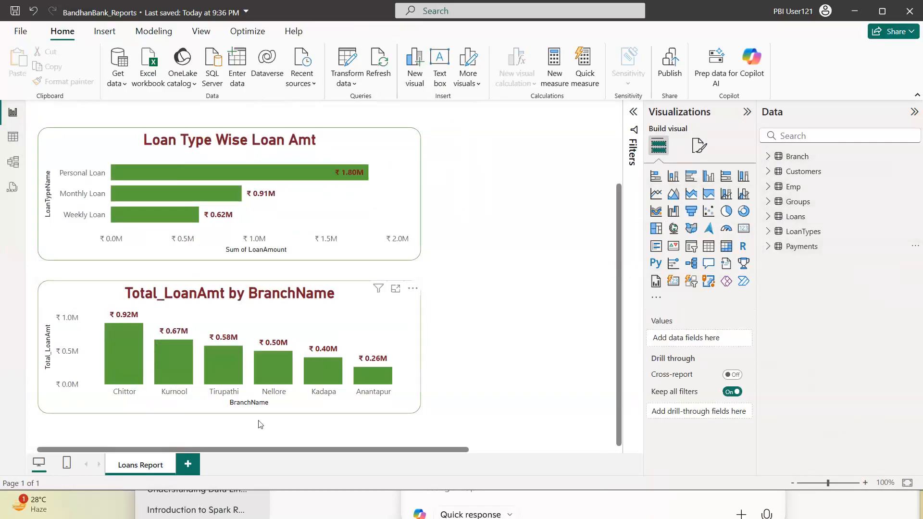
# - Add a new report page shown at actual size and place an empty table visual near its upper middle
pyautogui.click(188, 464)
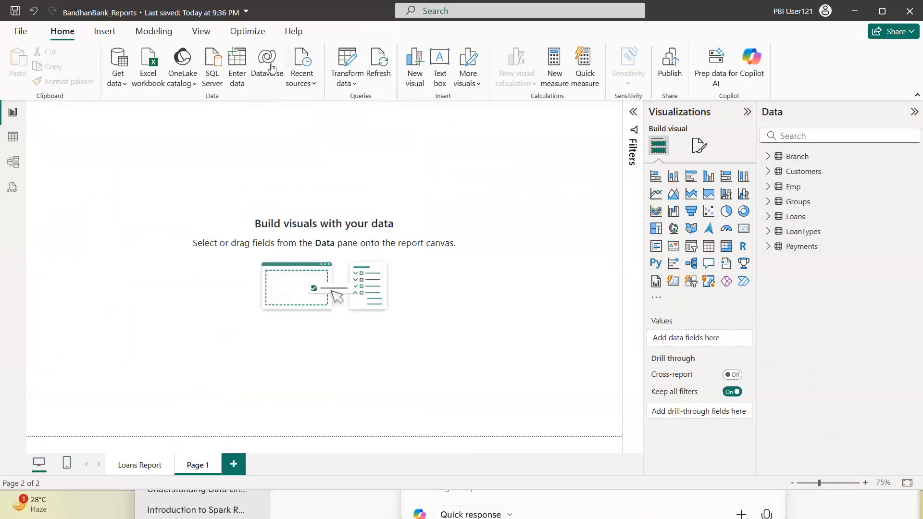
pyautogui.click(326, 79)
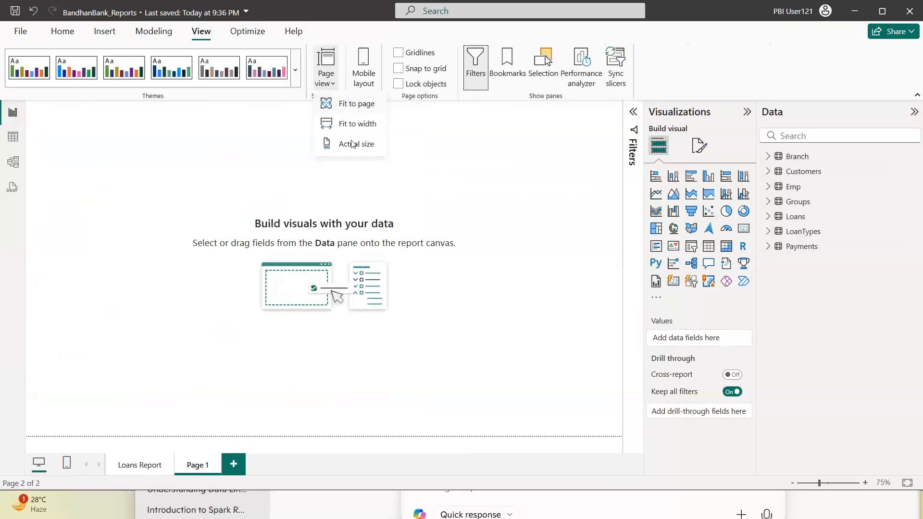
pyautogui.click(354, 144)
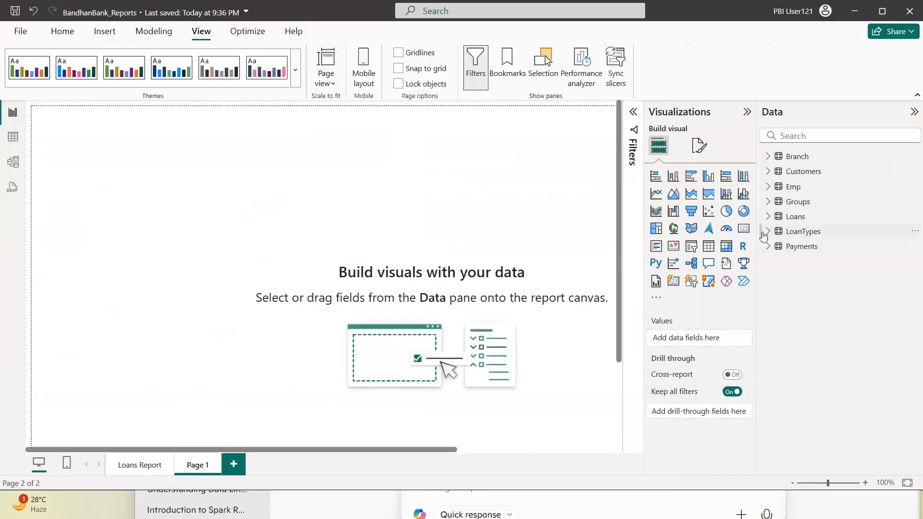
pyautogui.click(708, 246)
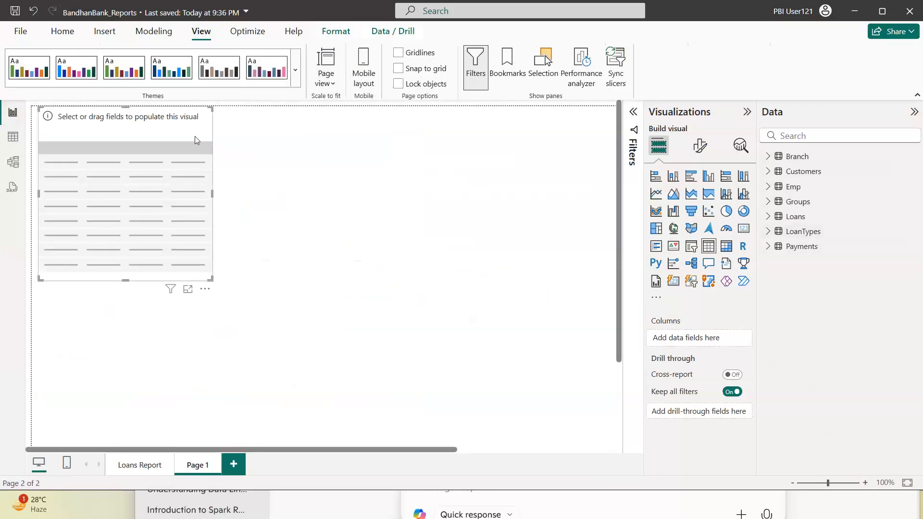
pyautogui.moveTo(195, 140); pyautogui.dragTo(360, 166)
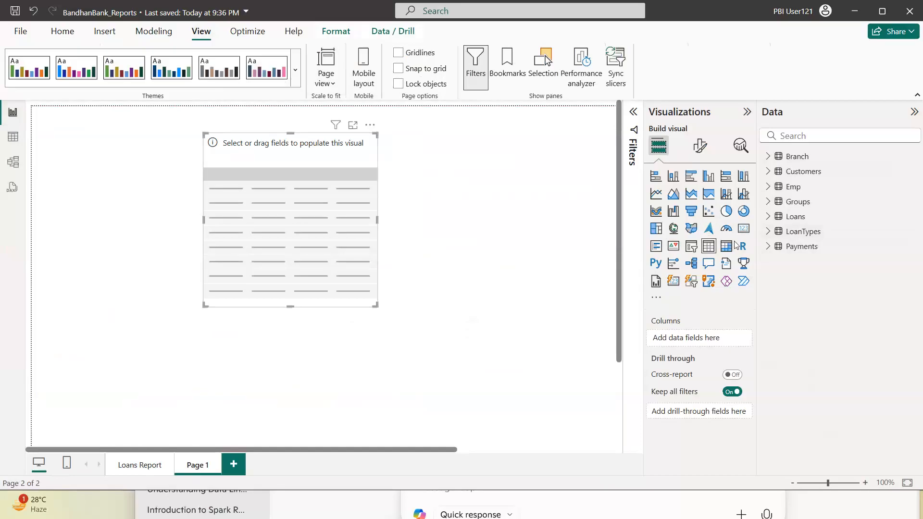
# - Fill the table visual with LoanID and CustomerID from the Loans table, with LoanID as the first column
pyautogui.click(768, 232)
pyautogui.click(769, 232)
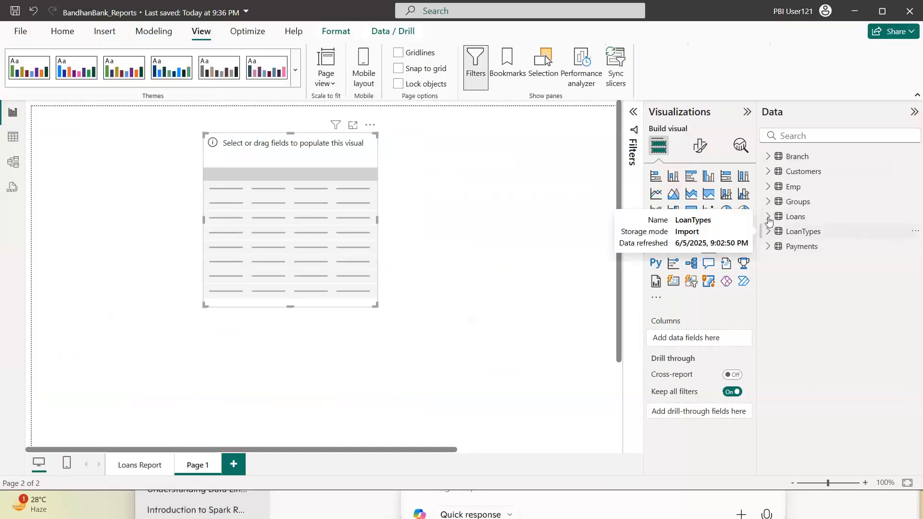
pyautogui.click(768, 216)
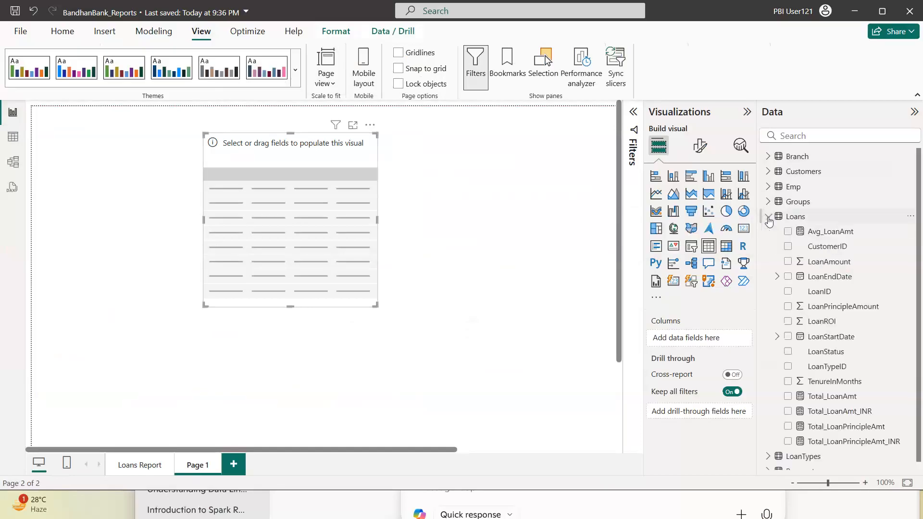
pyautogui.click(788, 247)
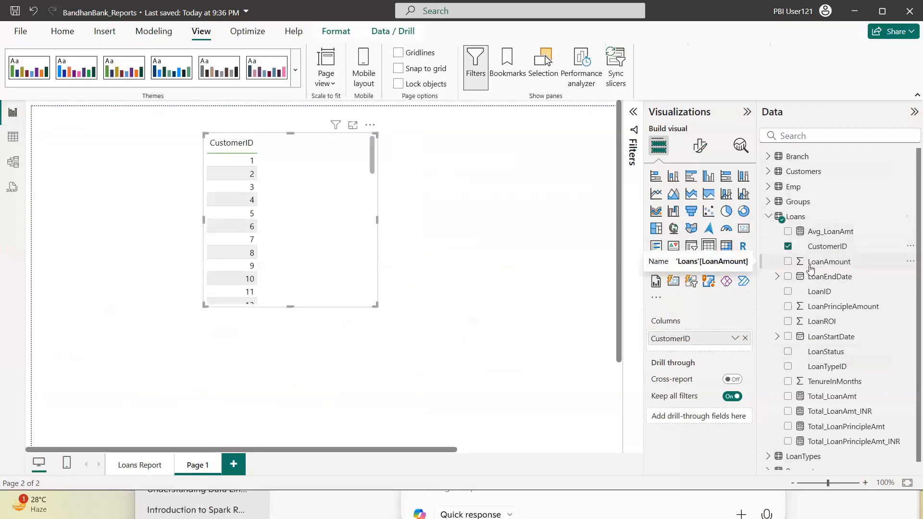
pyautogui.click(788, 291)
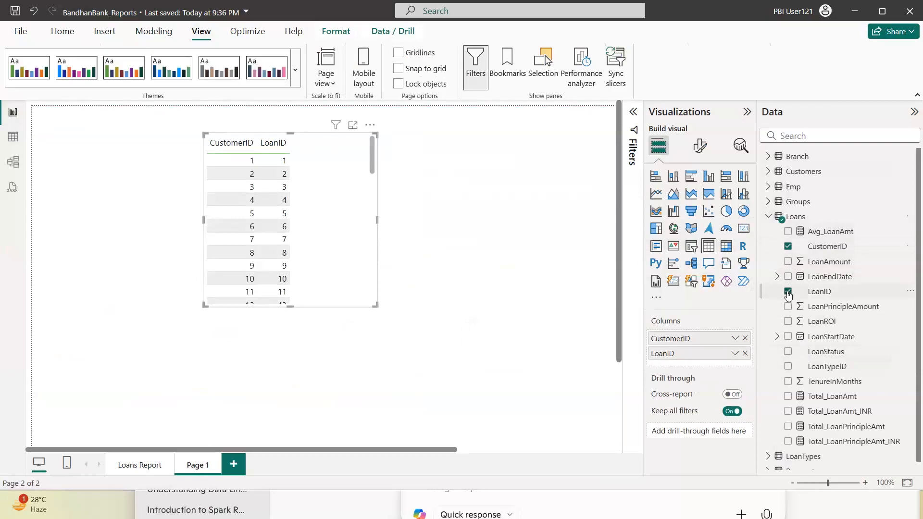
pyautogui.click(788, 246)
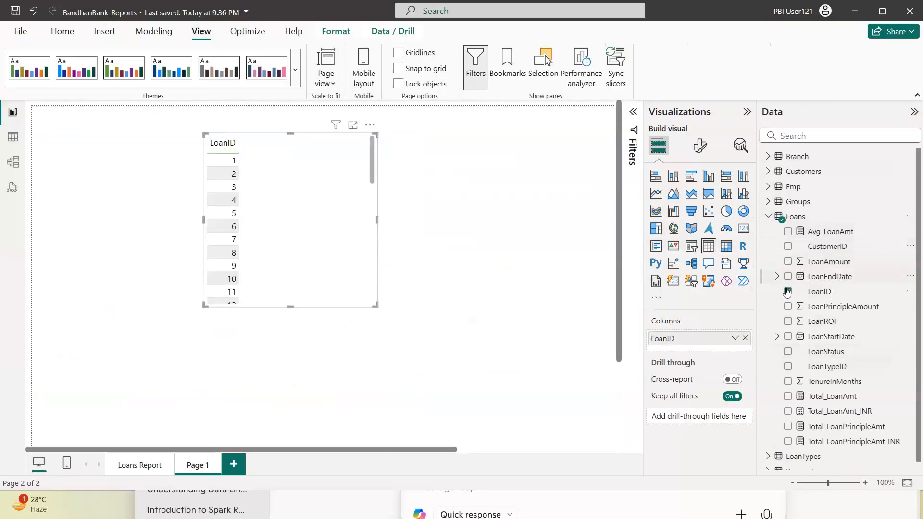
pyautogui.click(787, 246)
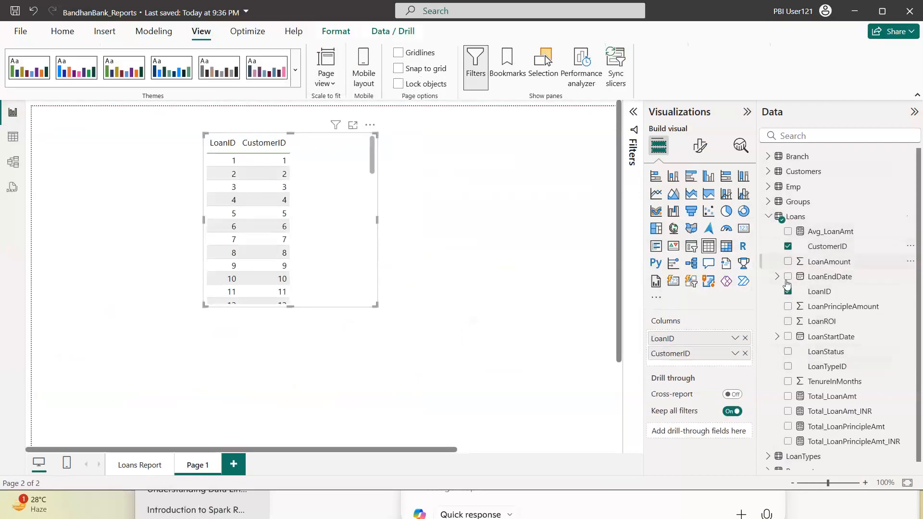
# - Try LoanAmount as the third column of the table visual and remove it again
pyautogui.click(788, 262)
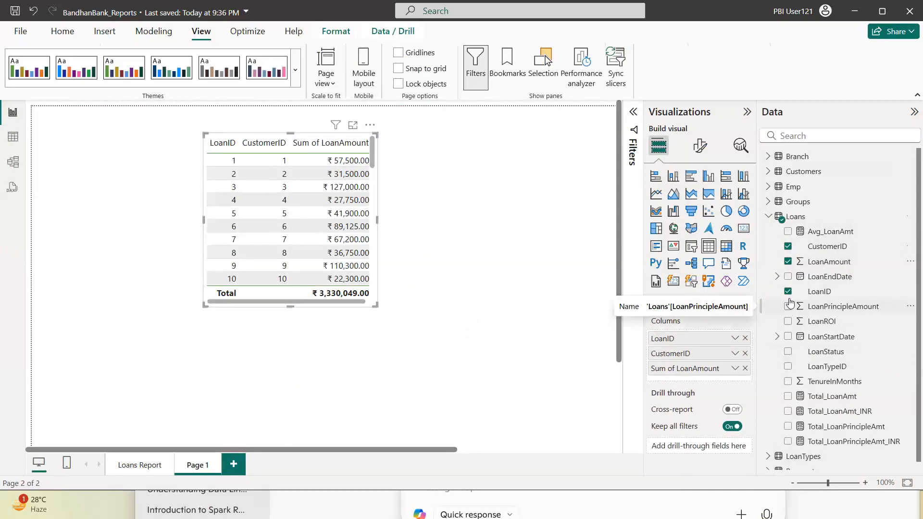
pyautogui.click(788, 262)
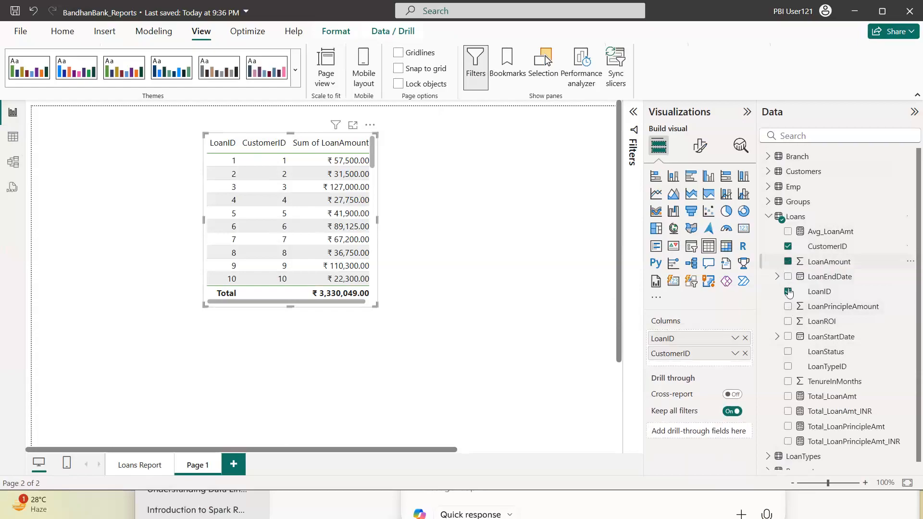
# - Add LoanPrincipleAmount, LoanROI, LoanStatus and TenureInMonths from the Loans table as columns and widen the table visual to make room
pyautogui.click(788, 307)
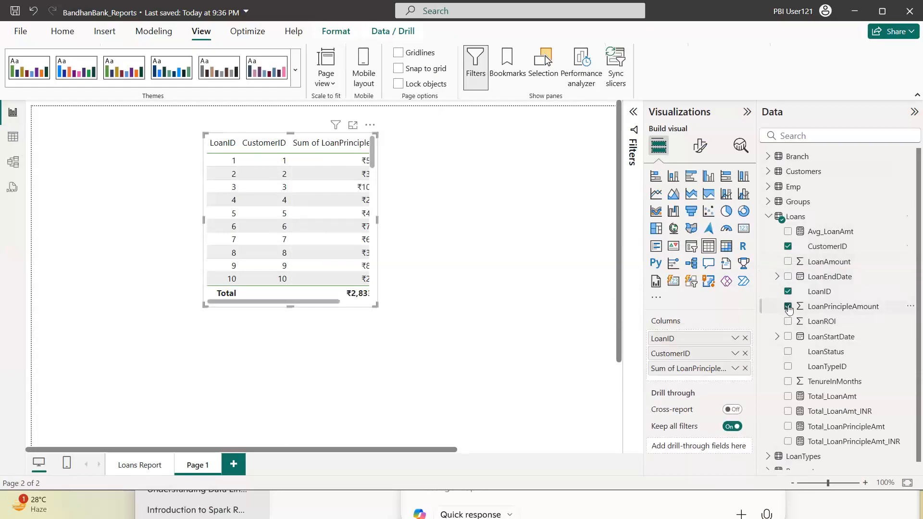
pyautogui.click(789, 322)
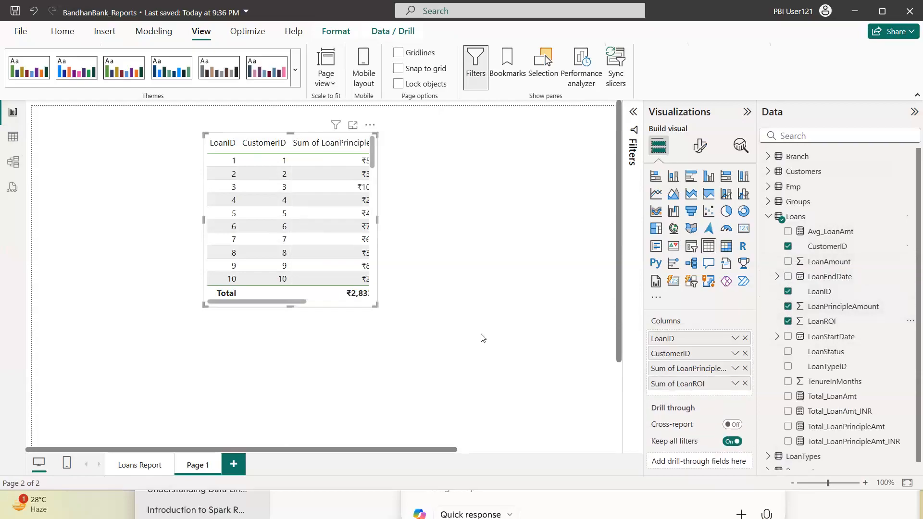
pyautogui.moveTo(377, 306); pyautogui.dragTo(527, 317)
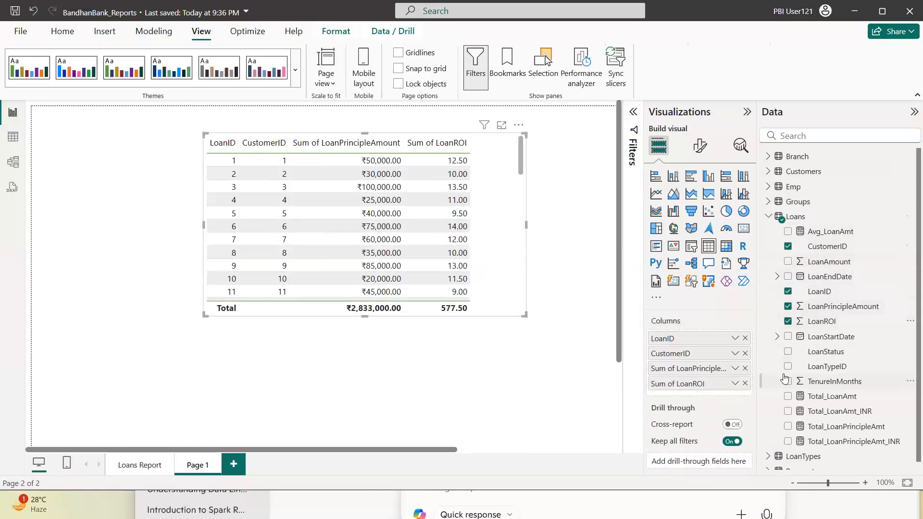
pyautogui.click(788, 351)
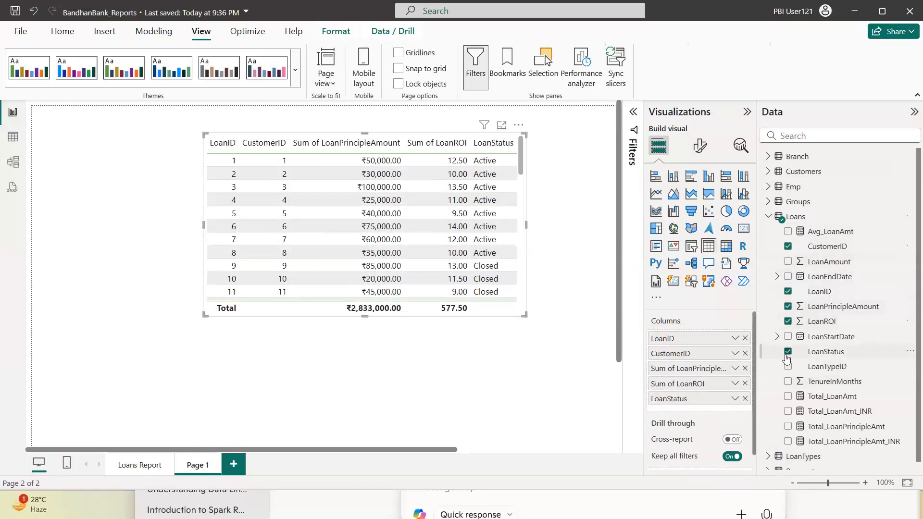
pyautogui.click(788, 382)
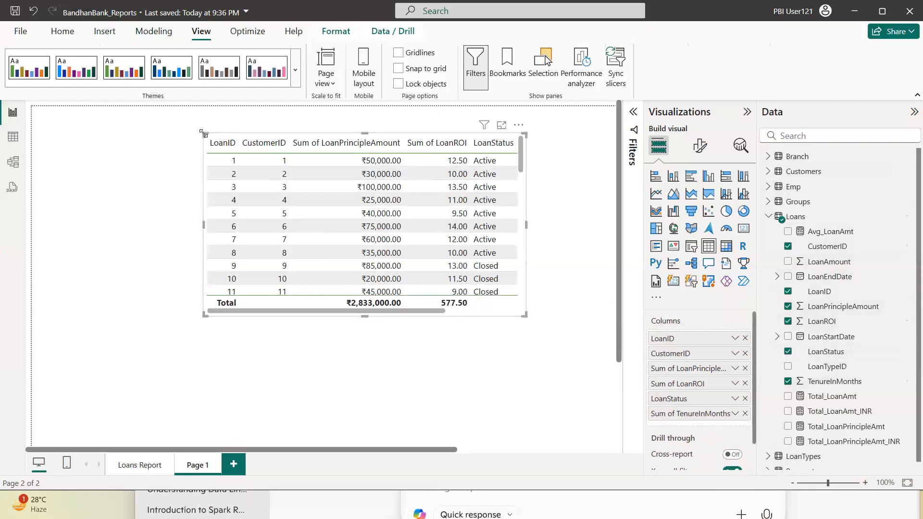
# - Stretch the loans table visual to the page's upper left corner and narrow its right side to fit the columns
pyautogui.moveTo(205, 135); pyautogui.dragTo(39, 124)
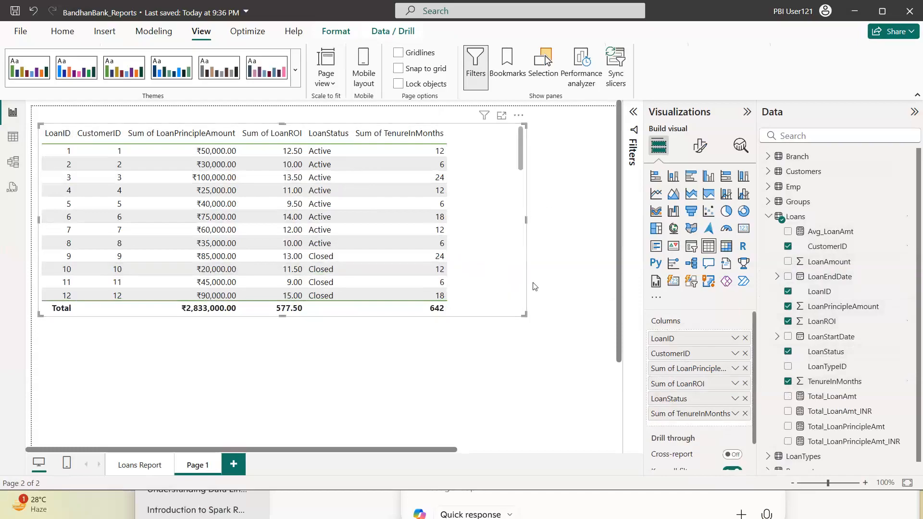
pyautogui.moveTo(490, 332); pyautogui.dragTo(457, 330)
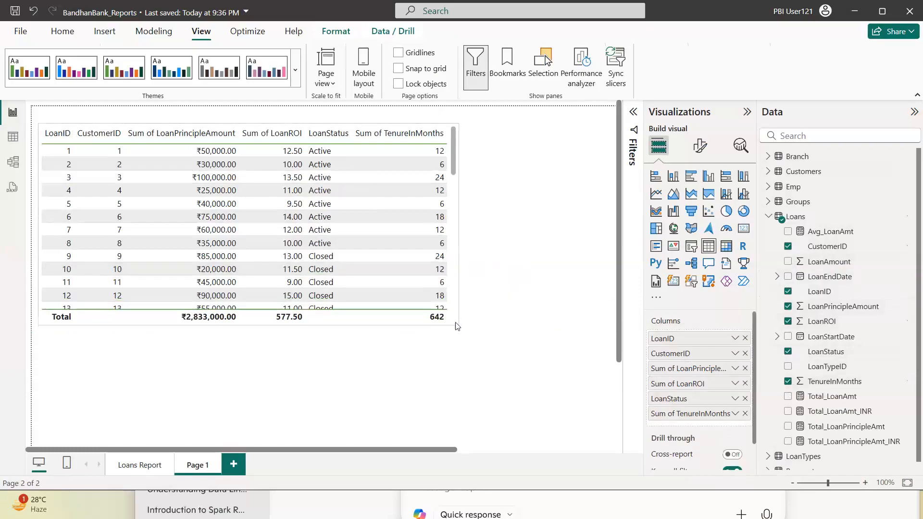
pyautogui.click(429, 379)
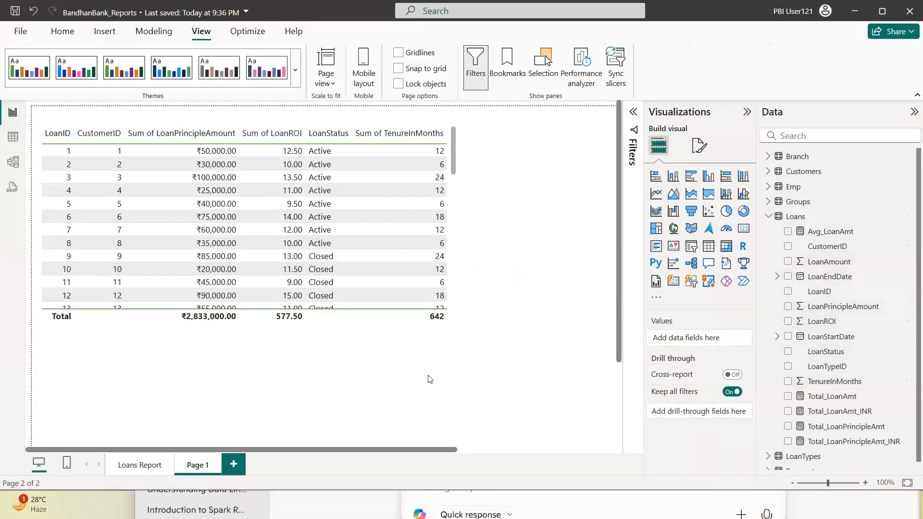
pyautogui.click(412, 324)
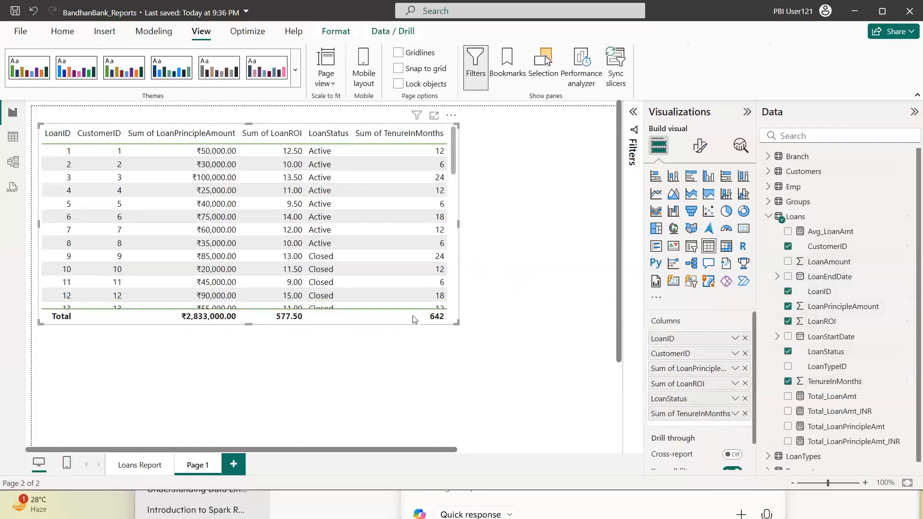
# - Copy the formatting of the Loan Type Wise Loan Amt chart on the Loans Report page onto the loans table with Format painter
pyautogui.click(140, 465)
pyautogui.click(367, 325)
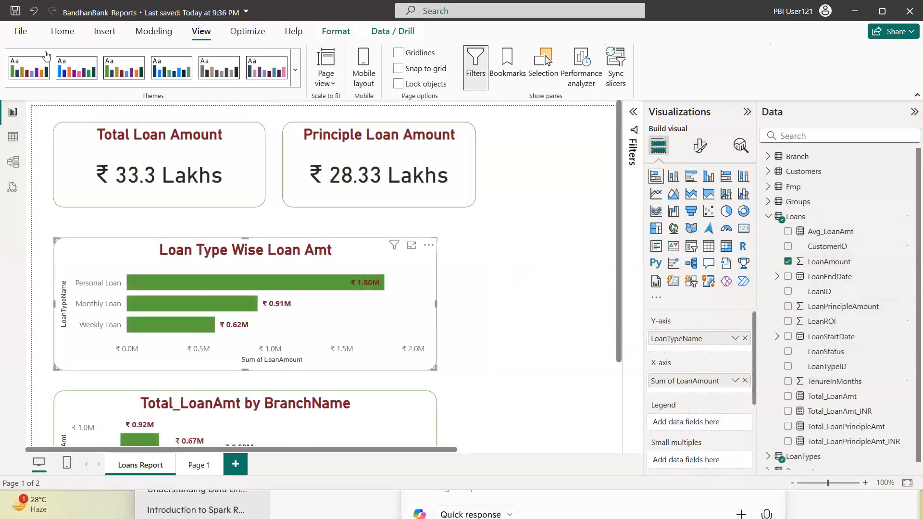
pyautogui.click(21, 31)
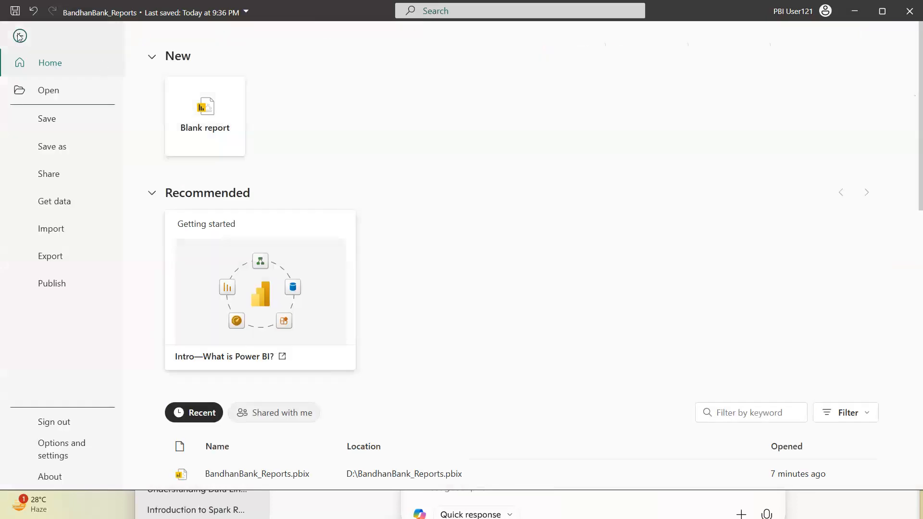
pyautogui.click(20, 36)
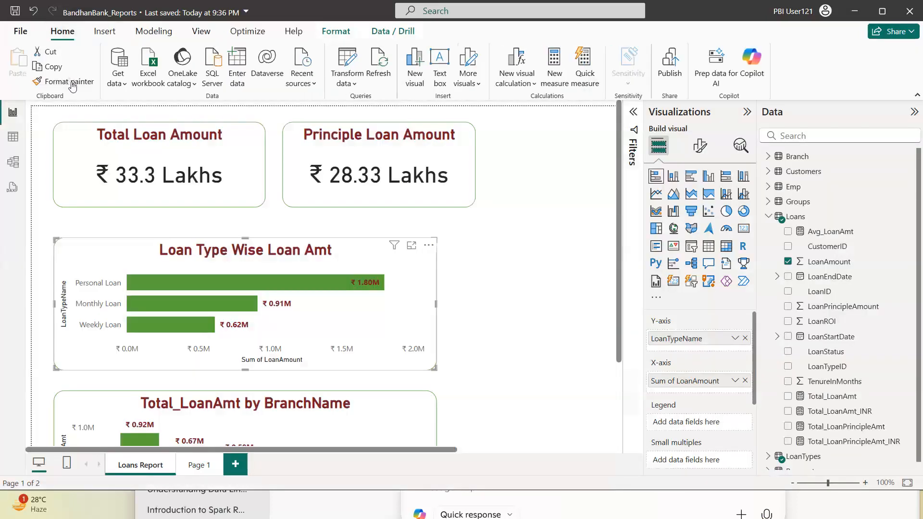
pyautogui.click(72, 83)
pyautogui.click(199, 465)
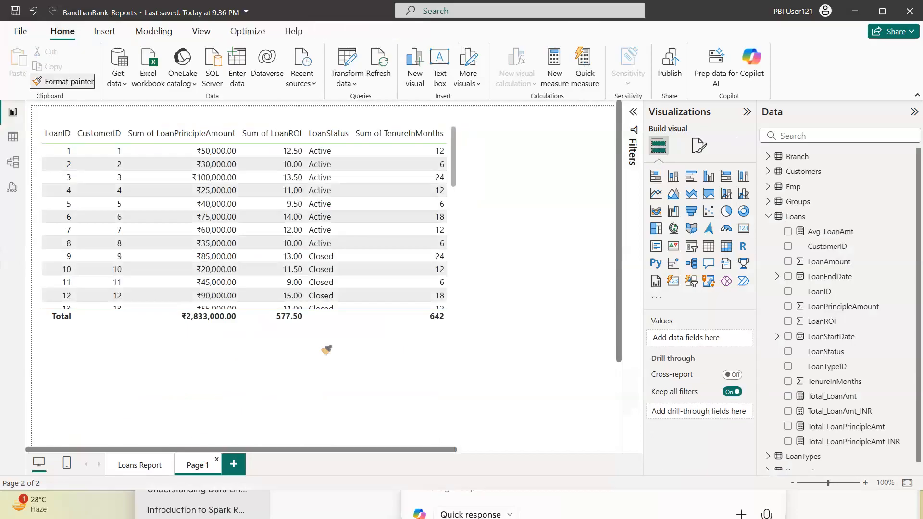
pyautogui.click(371, 305)
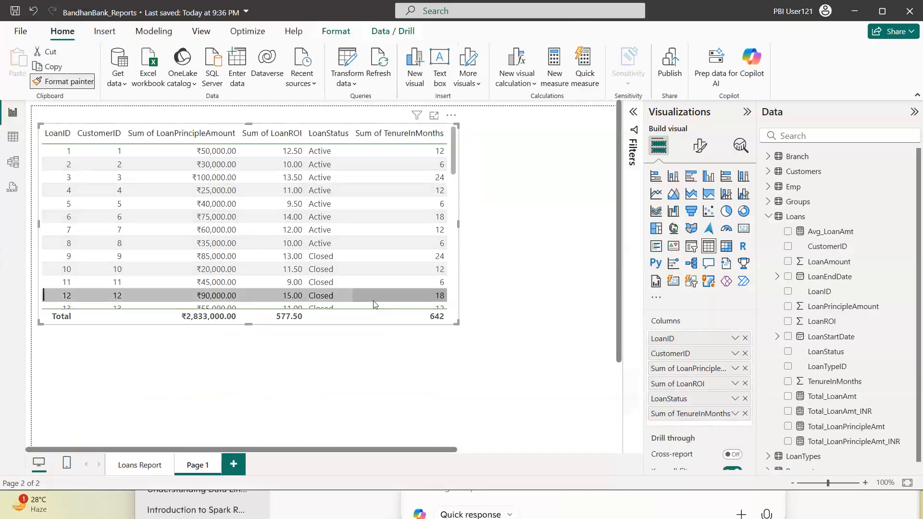
pyautogui.click(421, 349)
# - Rename the second report page as Loans and Payments
pyautogui.doubleClick(193, 466)
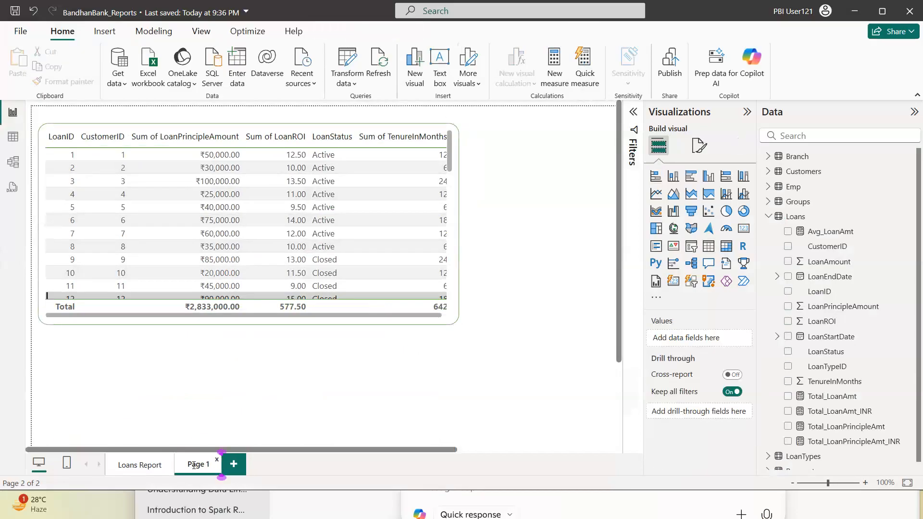
pyautogui.press('BackSpace')
pyautogui.press('BackSpace')
pyautogui.press('BackSpace')
pyautogui.press('BackSpace')
pyautogui.press('BackSpace')
pyautogui.press('BackSpace')
pyautogui.write('Loa')
pyautogui.press('BackSpace')
pyautogui.press('BackSpace')
pyautogui.press('BackSpace')
pyautogui.write('Loand')
pyautogui.write(' Payments')
pyautogui.press('Return')
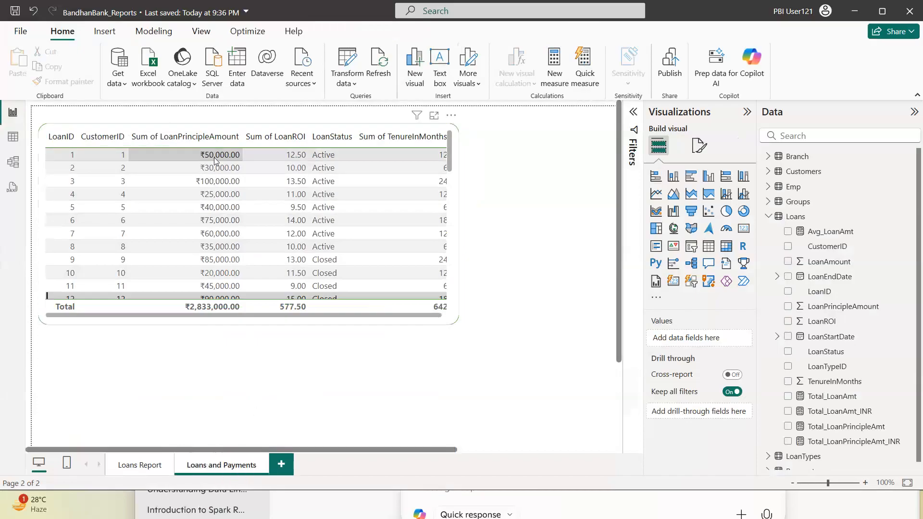
# - Enlarge the loans table visual to the lower right so that all its columns fit
pyautogui.click(456, 324)
pyautogui.moveTo(457, 324); pyautogui.dragTo(523, 345)
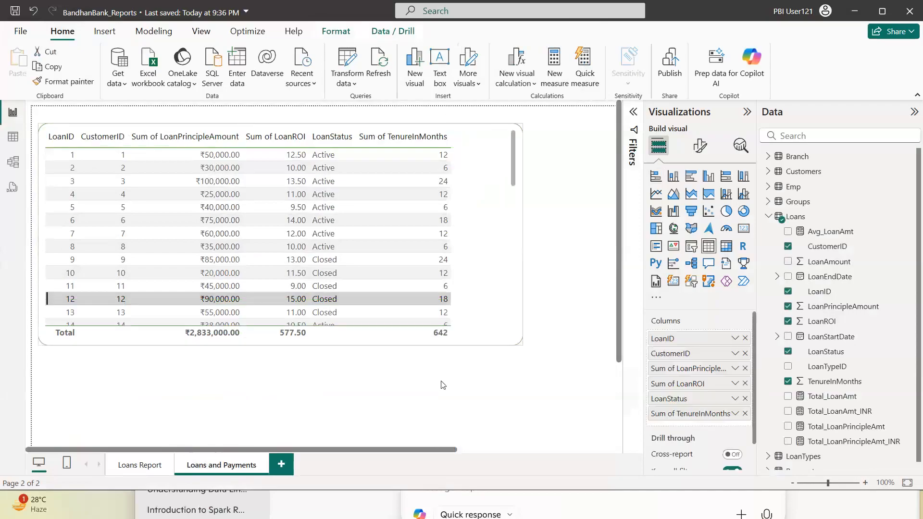
pyautogui.click(442, 385)
# - Place a second, empty table visual below the loans table and apply the loans table's formatting to it with Format painter
pyautogui.scroll(-3, 442, 385)
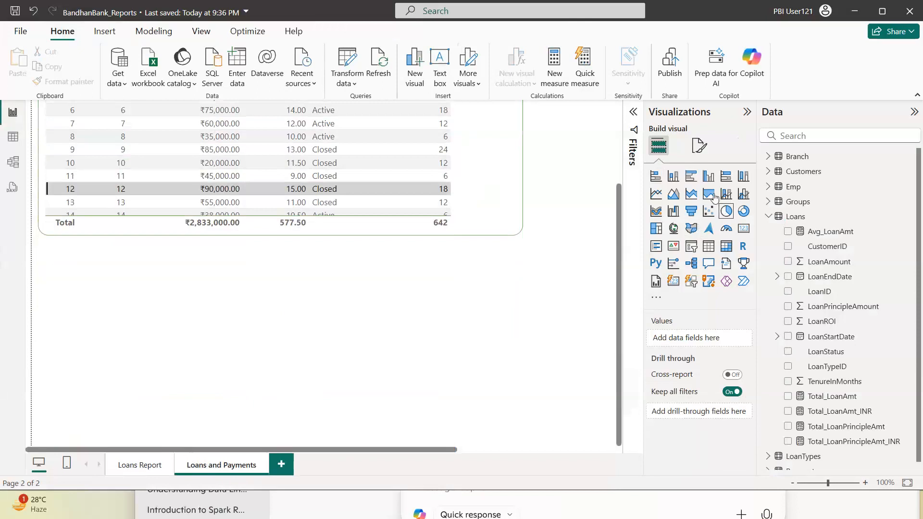
pyautogui.click(708, 246)
pyautogui.click(472, 215)
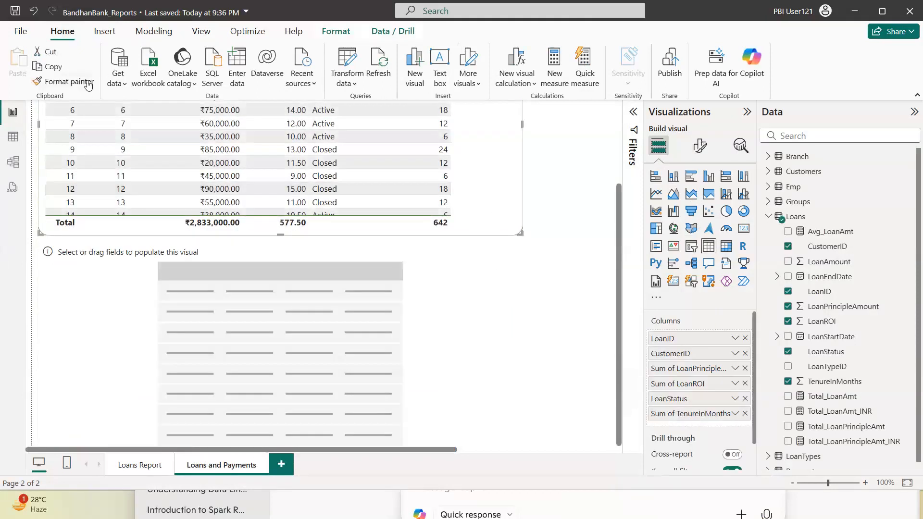
pyautogui.click(88, 84)
pyautogui.click(485, 366)
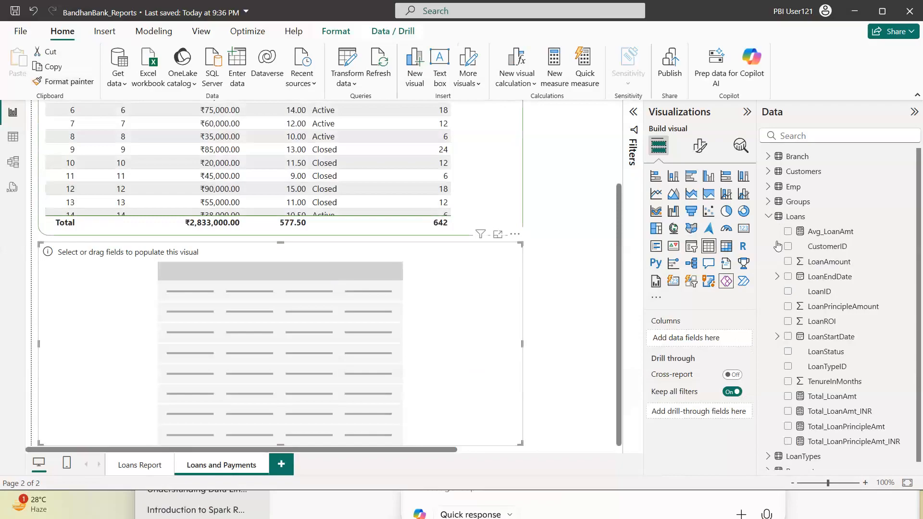
# - Fill the second table visual with LoanPaymentID, LoanID, LoanPaidAmount and LoanPaidDate from the Payments table
pyautogui.click(769, 218)
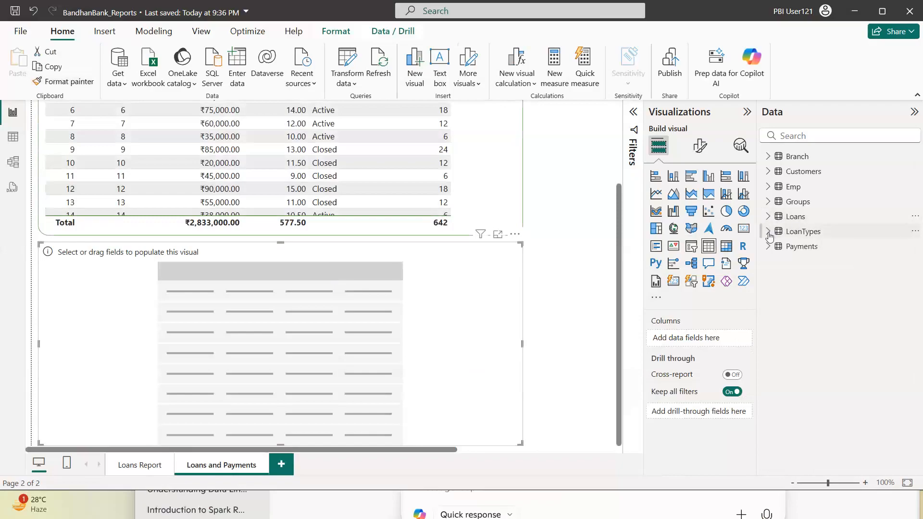
pyautogui.click(768, 233)
pyautogui.click(768, 232)
pyautogui.click(768, 247)
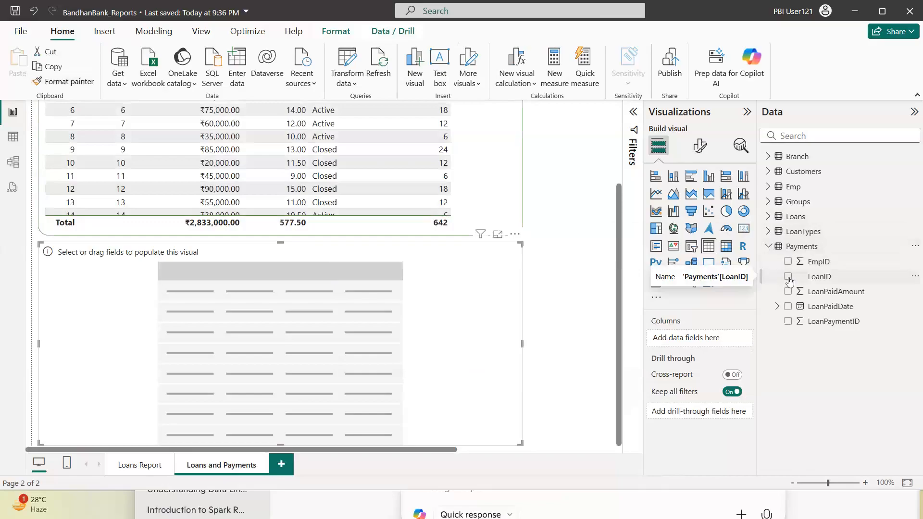
pyautogui.click(788, 321)
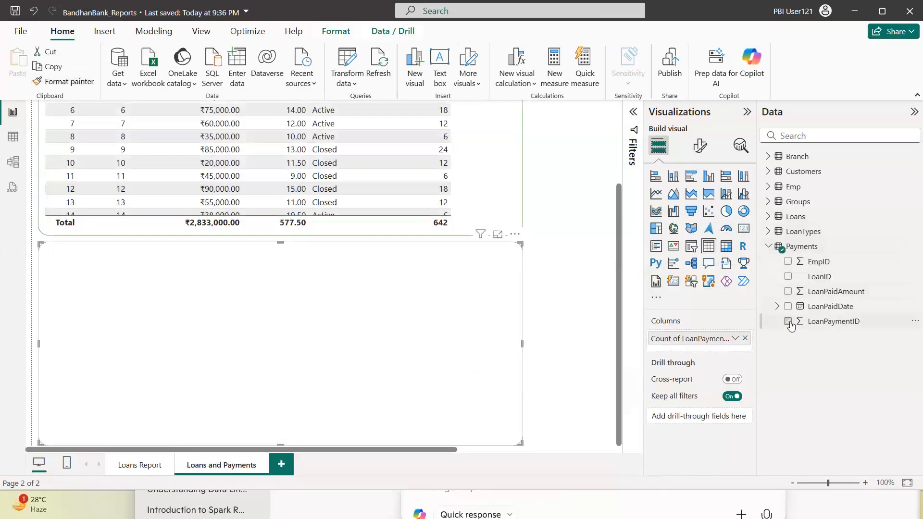
pyautogui.click(789, 277)
pyautogui.click(788, 292)
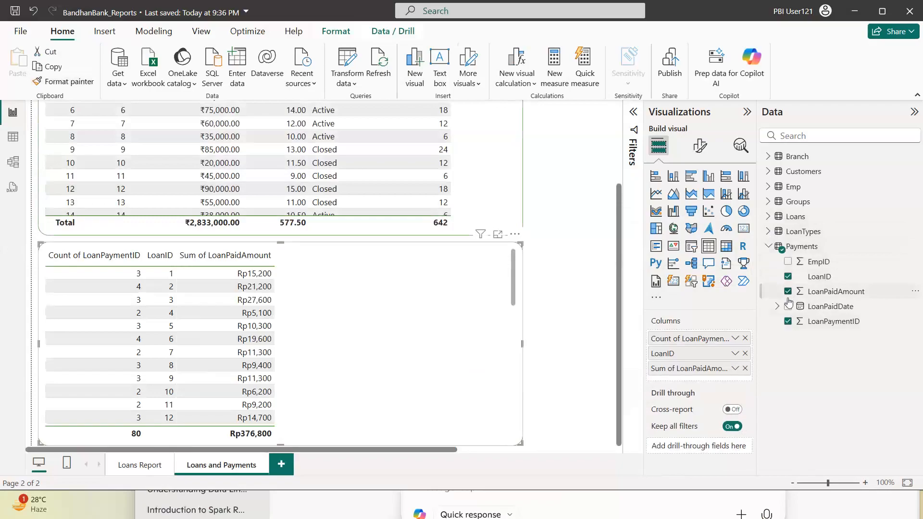
pyautogui.click(788, 307)
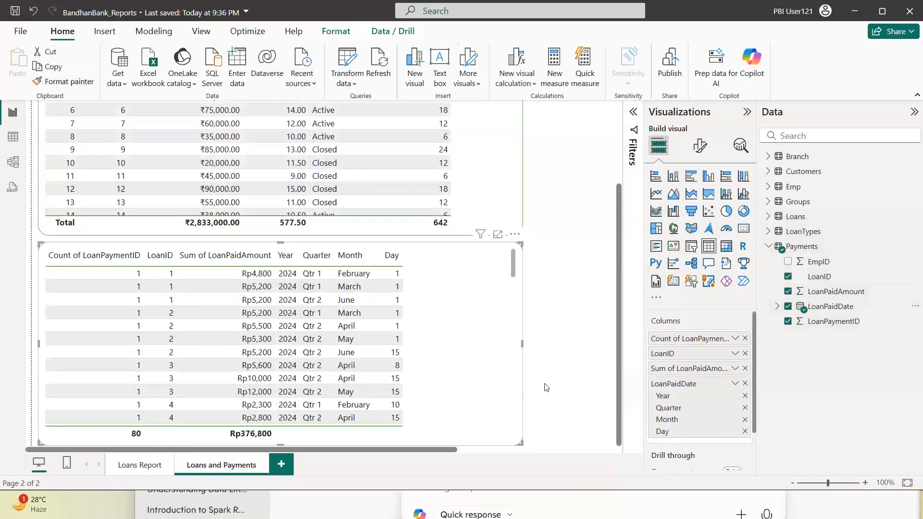
# - Select the row of loan 1 in the loans table and set its TenureInMonths column to Don't summarize
pyautogui.scroll(3, 429, 335)
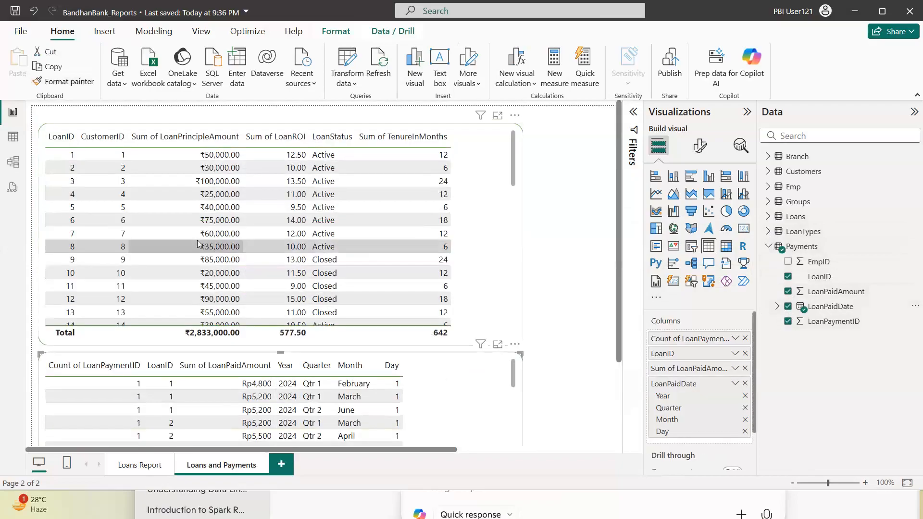
pyautogui.click(72, 155)
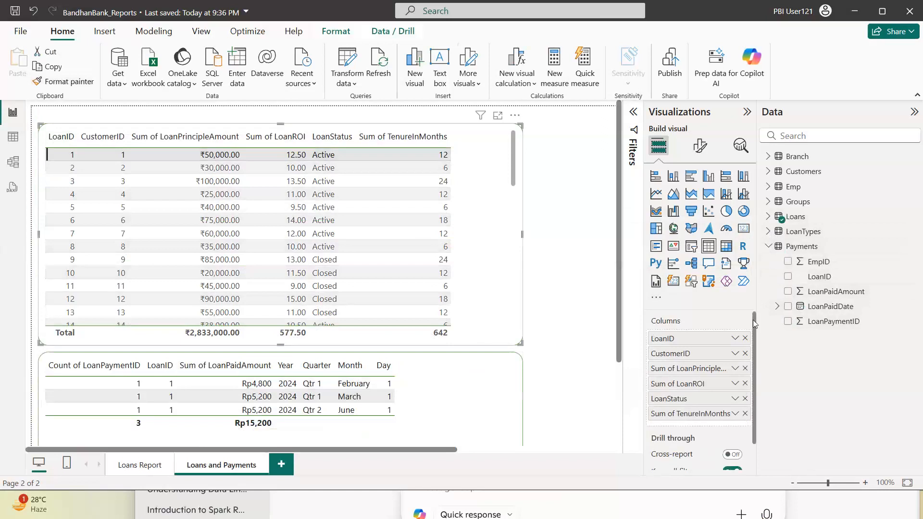
pyautogui.click(736, 416)
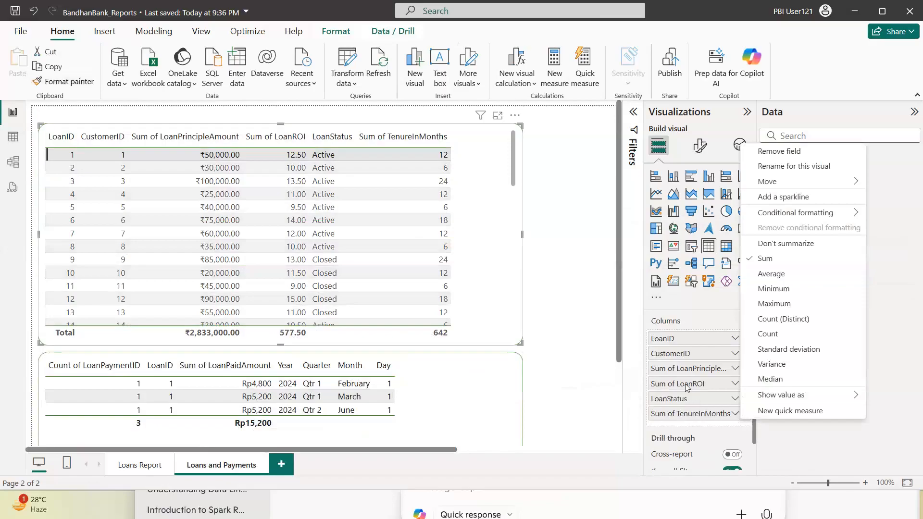
pyautogui.click(776, 434)
pyautogui.click(735, 415)
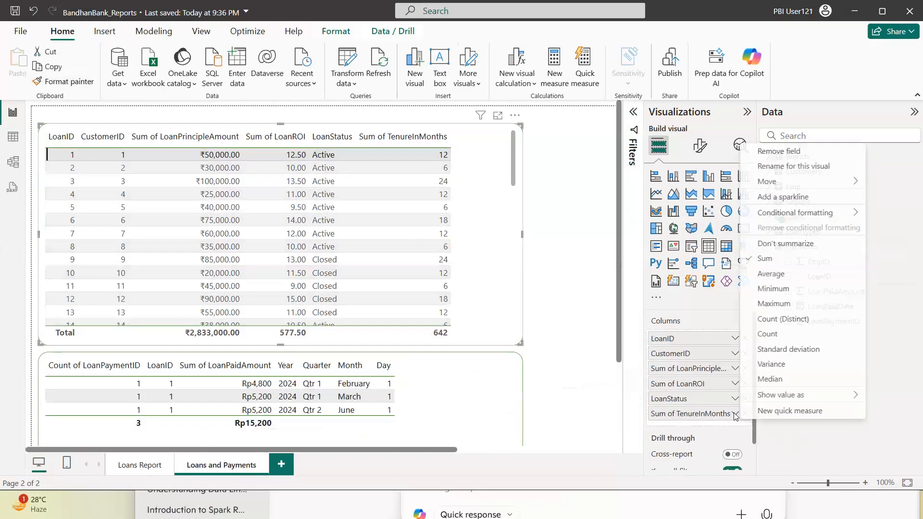
pyautogui.click(779, 246)
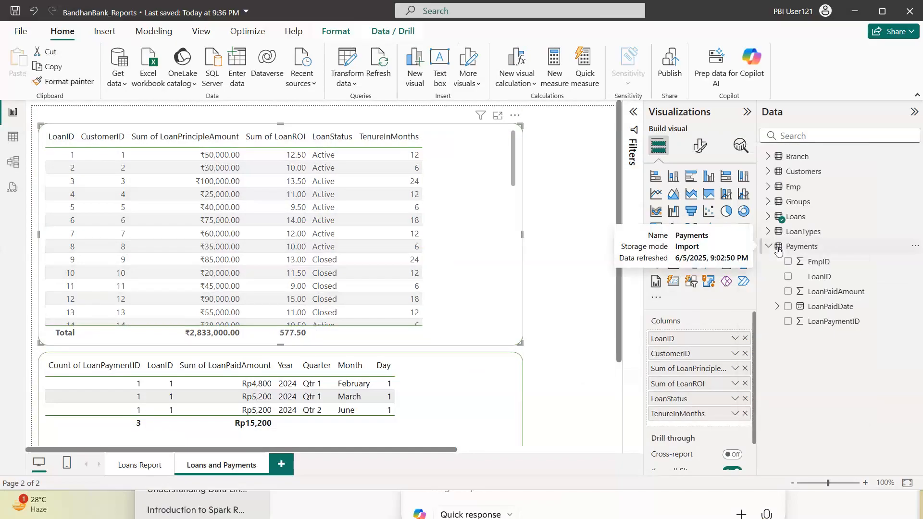
# - Add LoanPaidDate from the Payments table to the loans table and show it as a plain date instead of a date hierarchy
pyautogui.click(778, 307)
pyautogui.click(778, 307)
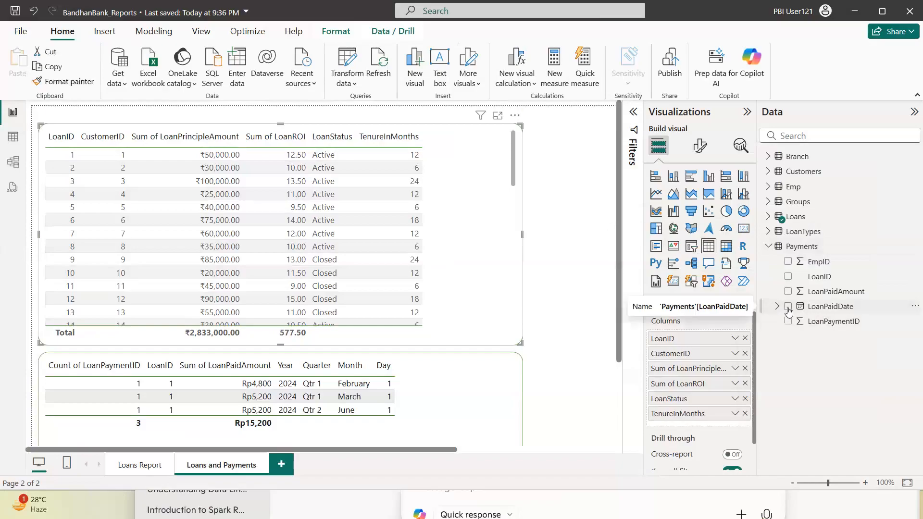
pyautogui.click(788, 308)
pyautogui.click(735, 429)
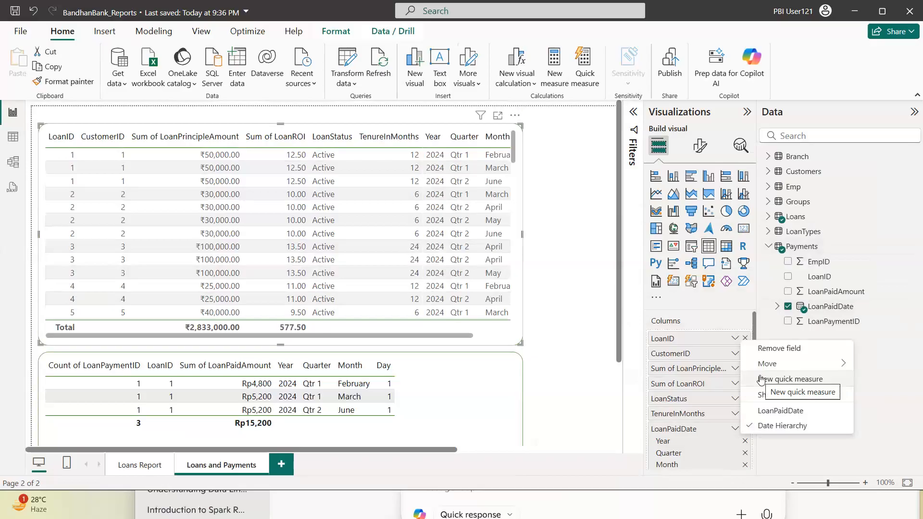
pyautogui.click(766, 411)
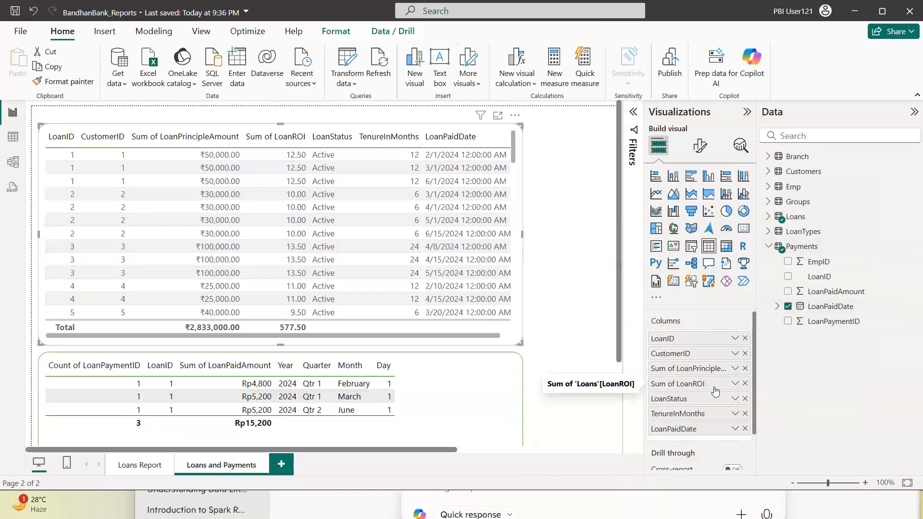
# - Format the LoanPaidAmount column of the Payments table as ₹ English (India) currency and select the first row of loan 1 in the loans table
pyautogui.click(832, 293)
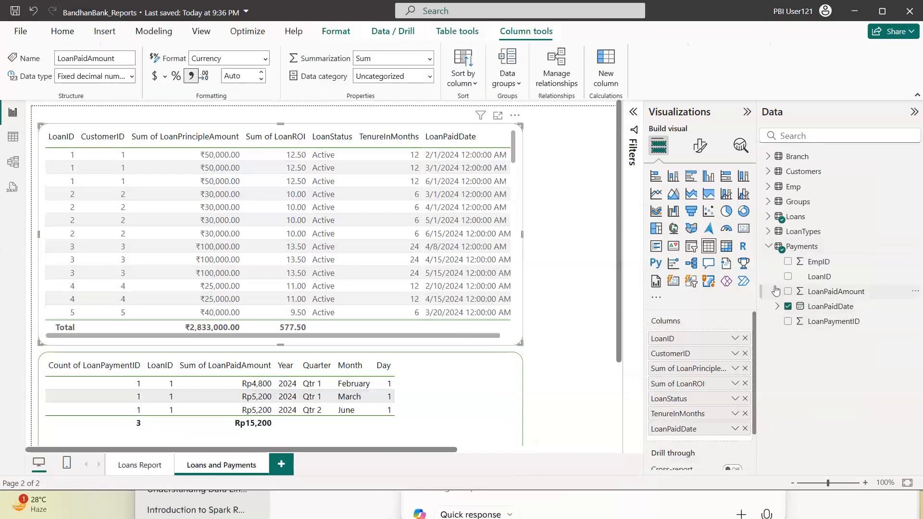
pyautogui.click(164, 76)
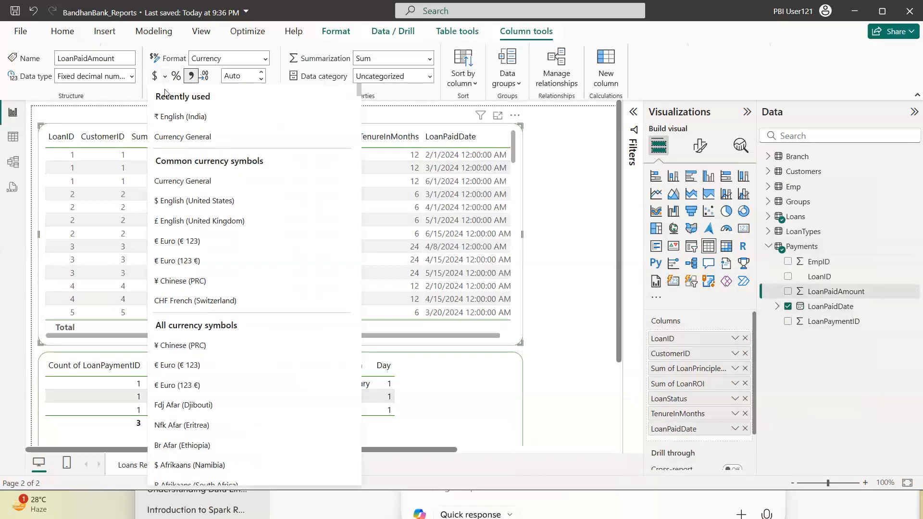
pyautogui.click(174, 119)
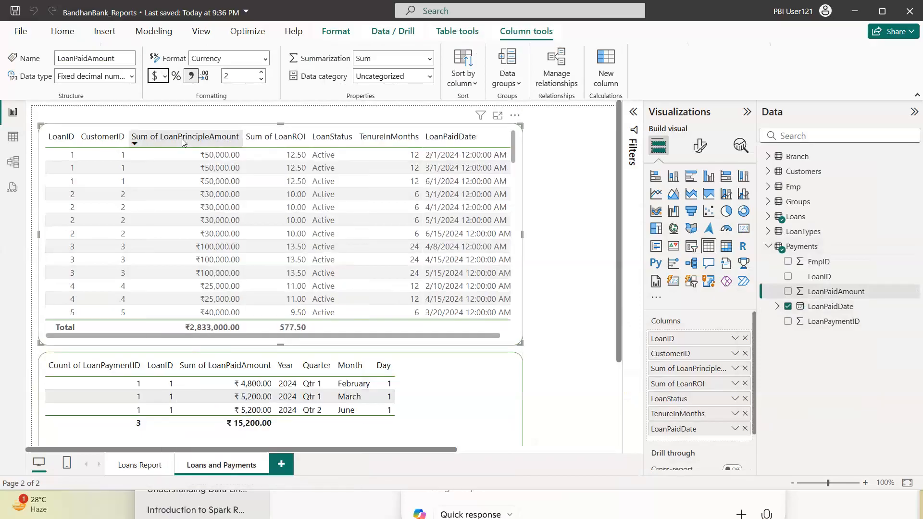
pyautogui.click(73, 152)
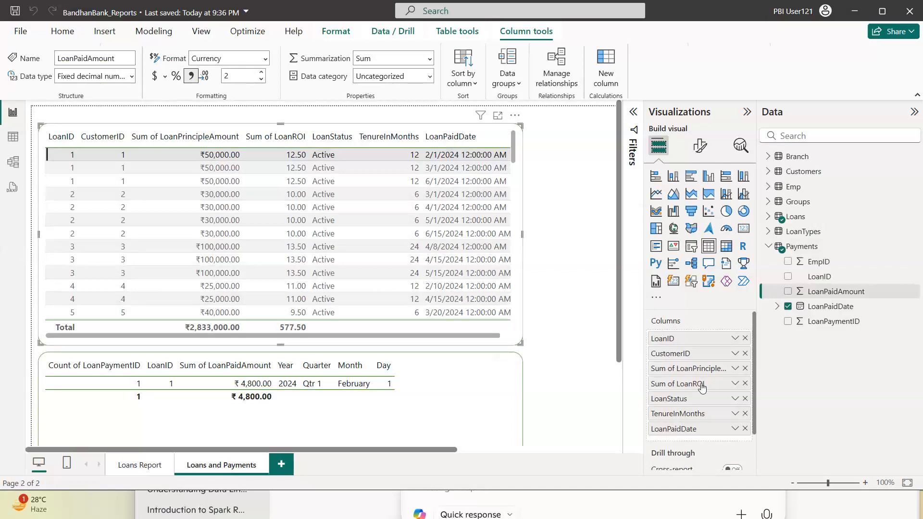
# - Set the LoanROI and LoanPrincipleAmount columns of the loans table to Don't summarize
pyautogui.click(736, 369)
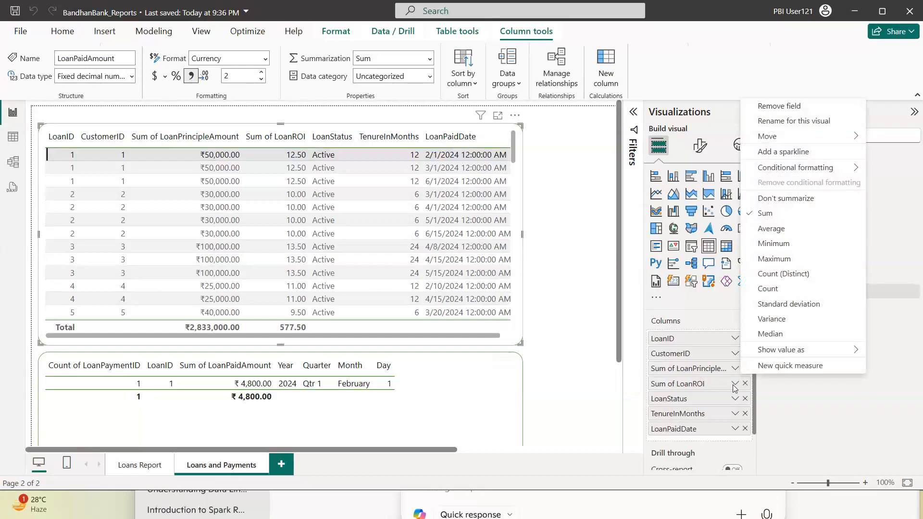
pyautogui.click(734, 385)
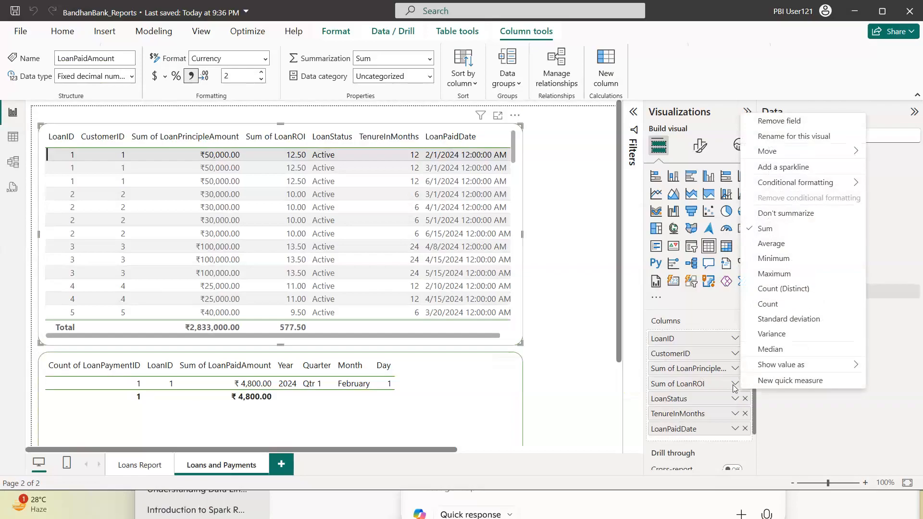
pyautogui.click(769, 214)
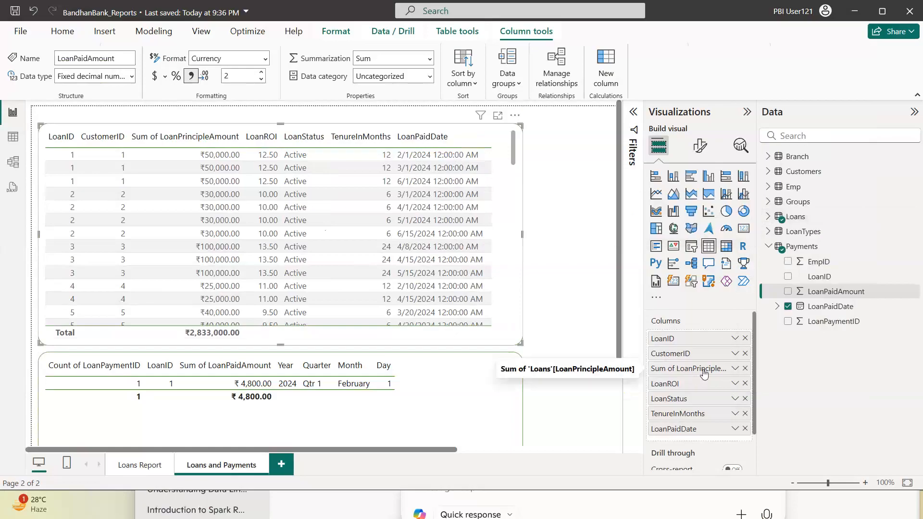
pyautogui.click(735, 368)
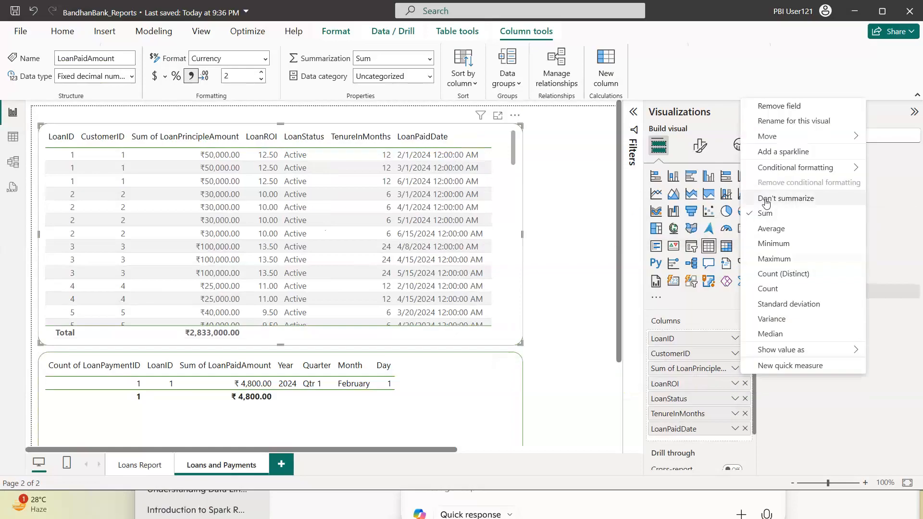
pyautogui.click(766, 203)
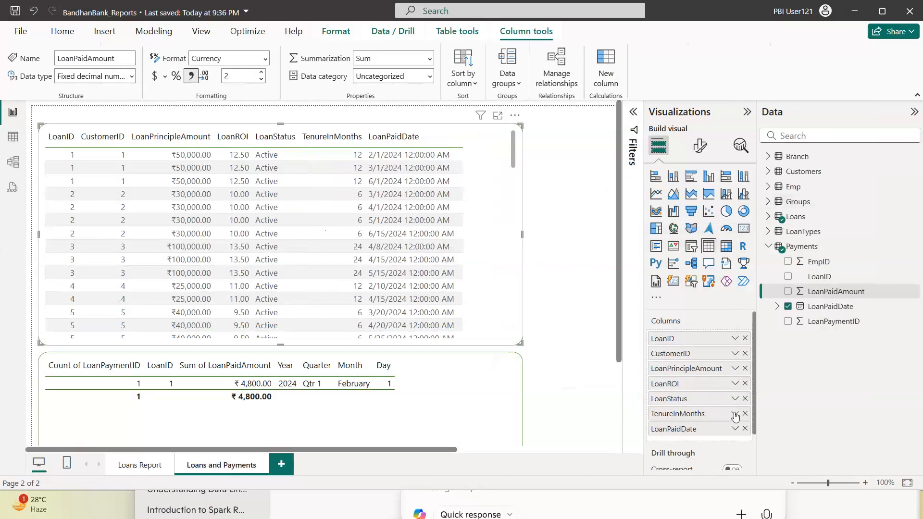
# - Remove all fields from the upper table visual, from LoanID through LoanPaidDate
pyautogui.scroll(-3, 734, 413)
pyautogui.scroll(3, 726, 409)
pyautogui.click(745, 340)
pyautogui.click(746, 340)
pyautogui.click(745, 340)
pyautogui.click(746, 340)
pyautogui.click(745, 339)
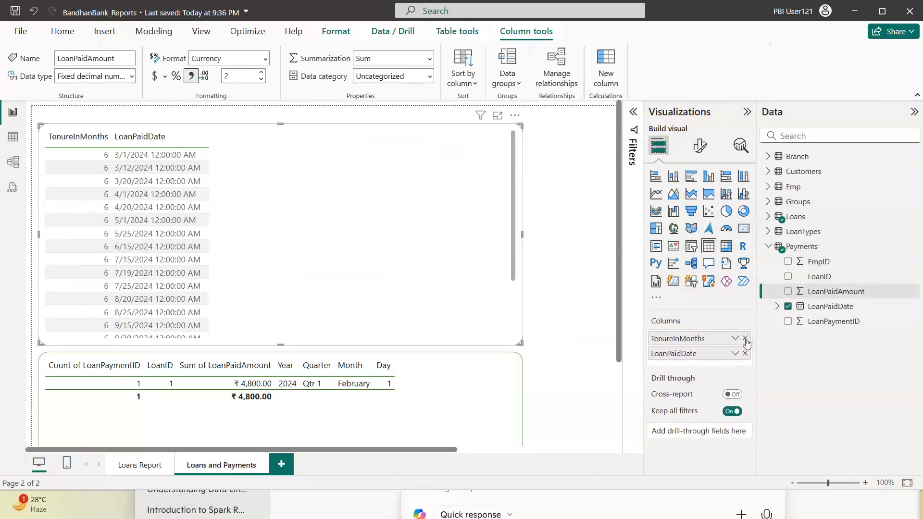
pyautogui.click(745, 340)
pyautogui.click(746, 340)
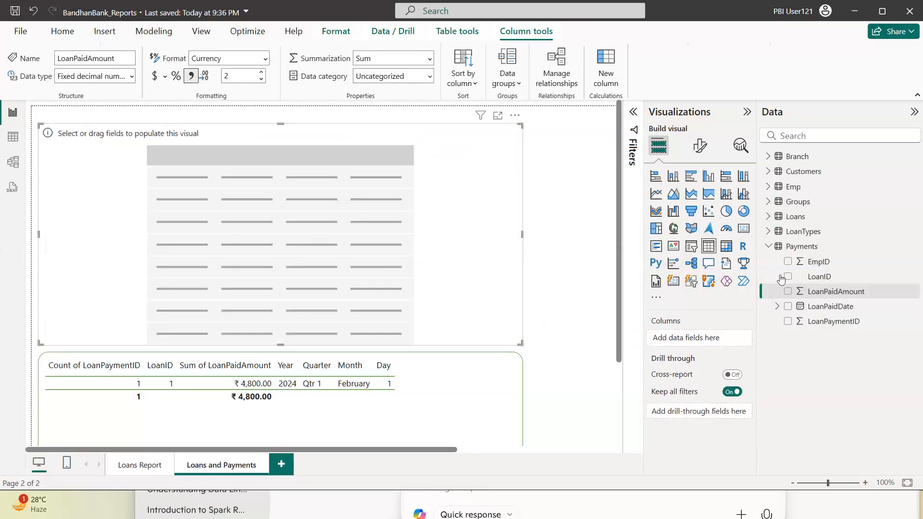
# - Fill the upper table with LoanID, LoanPaidAmount and LoanPaidDate from the Payments table, showing LoanPaidDate as a plain date instead of a date hierarchy
pyautogui.click(788, 278)
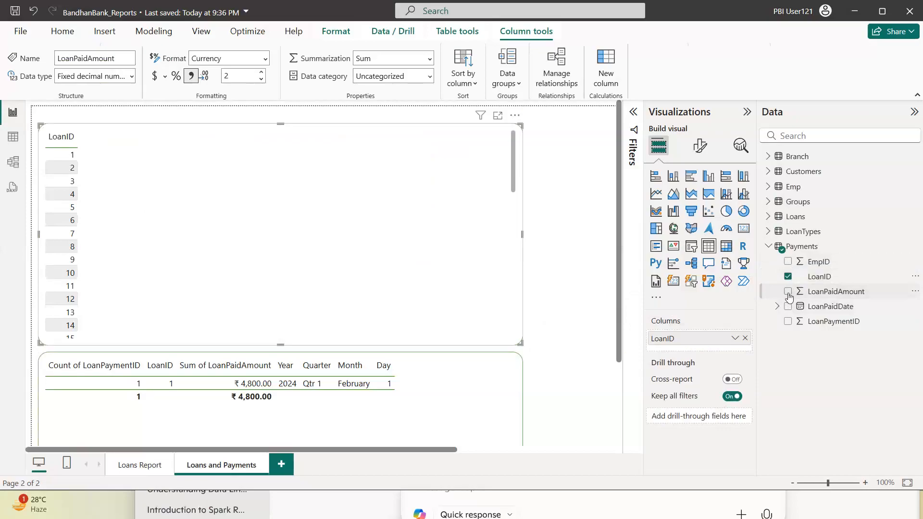
pyautogui.click(788, 292)
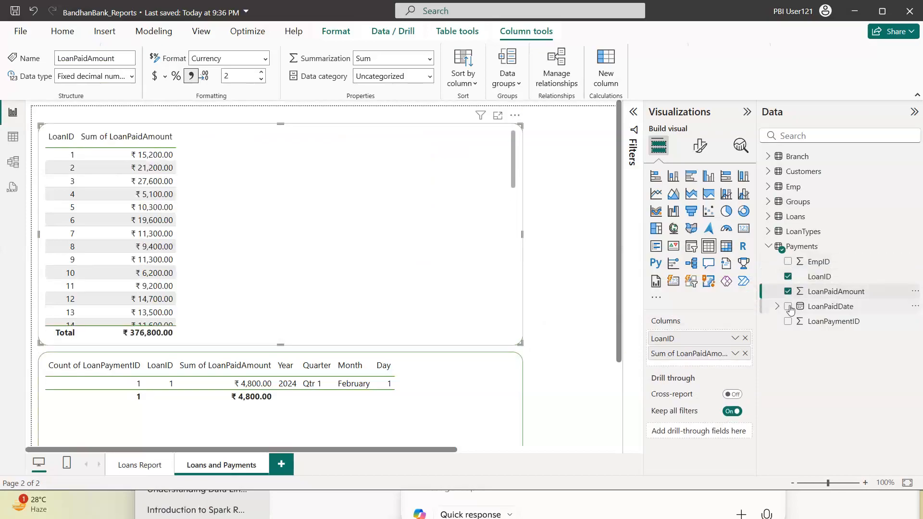
pyautogui.click(788, 307)
pyautogui.click(735, 369)
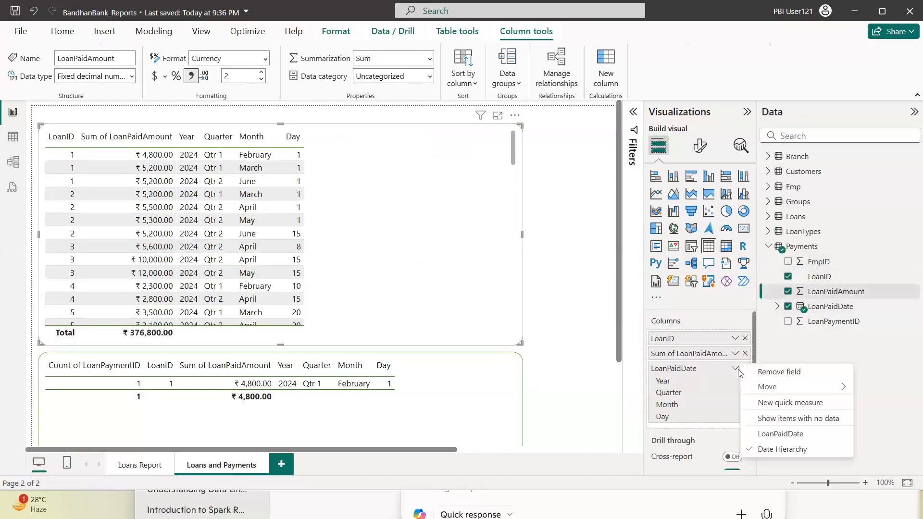
pyautogui.moveTo(759, 396)
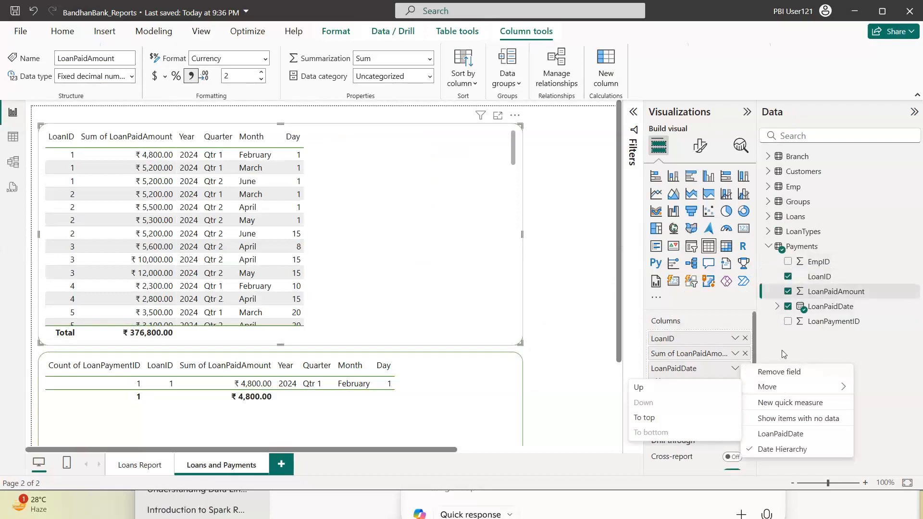
pyautogui.click(741, 368)
pyautogui.click(736, 369)
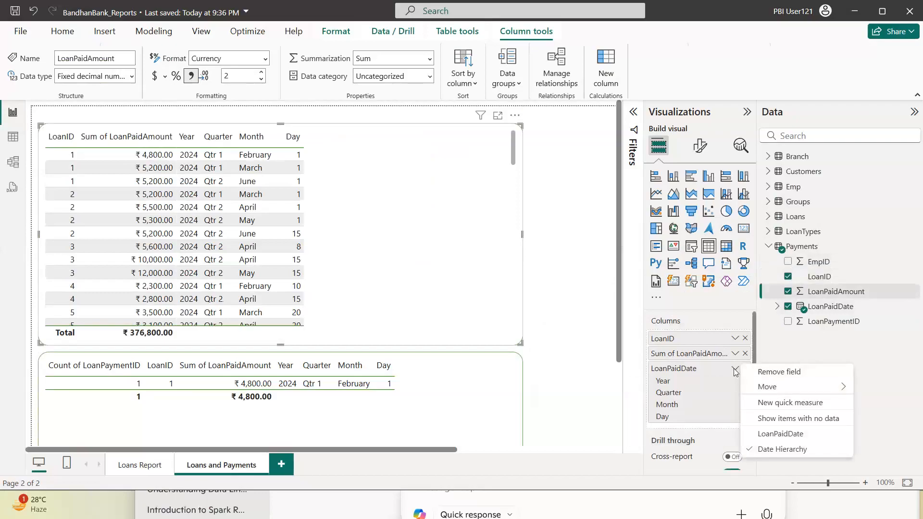
pyautogui.click(812, 353)
pyautogui.click(736, 368)
pyautogui.click(770, 435)
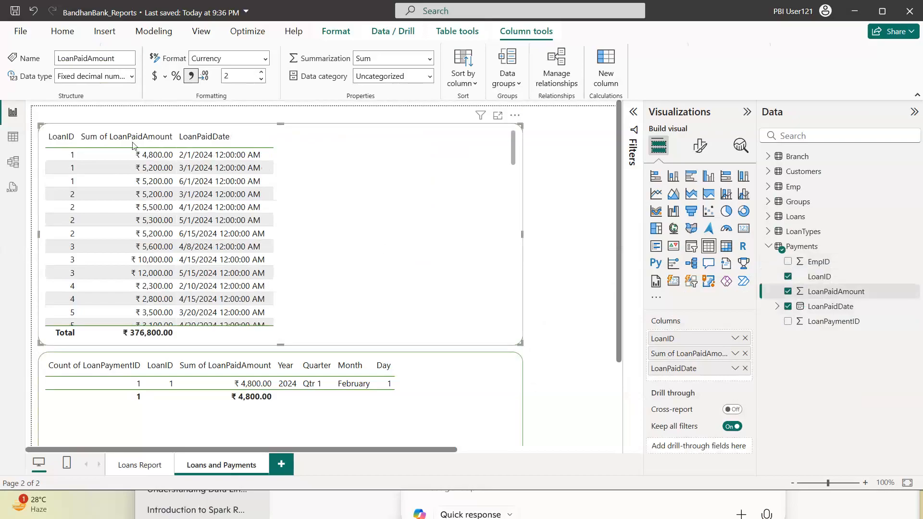
# - Select the first and second payment rows of loan 1 in the upper table to check how they filter the lower table
pyautogui.click(72, 154)
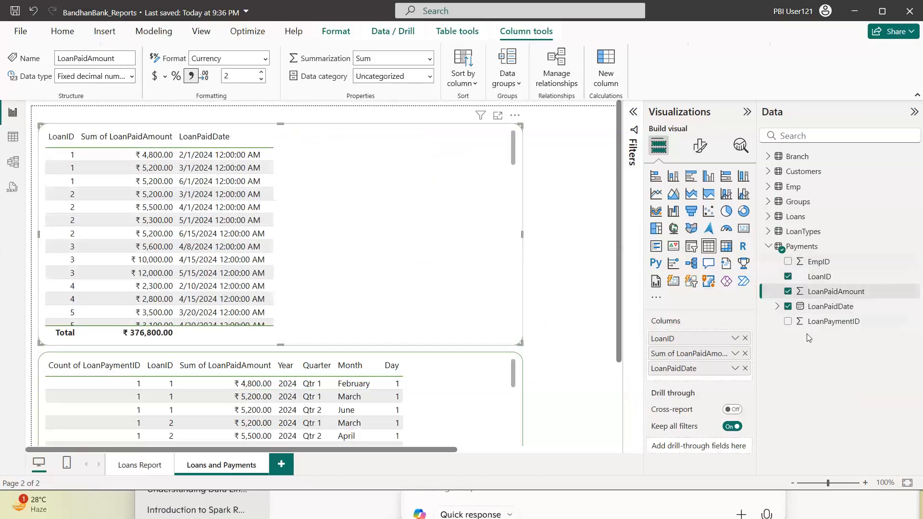
pyautogui.click(70, 155)
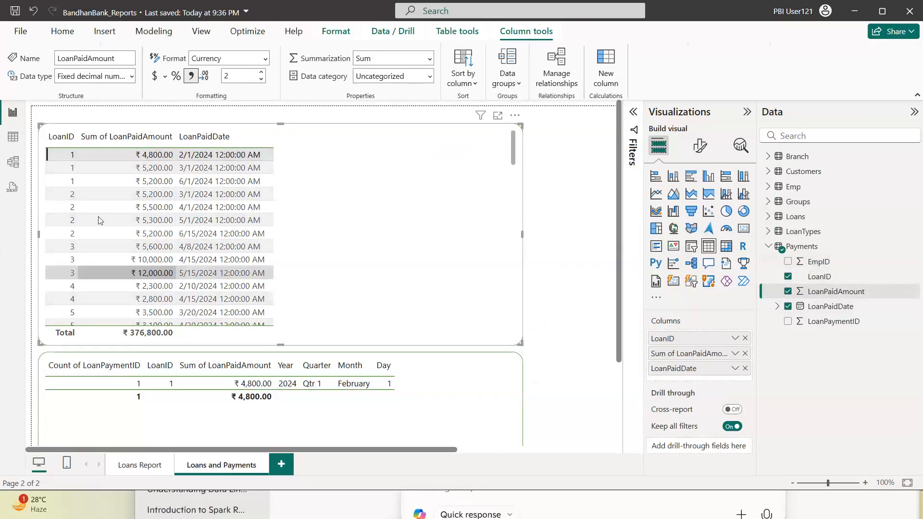
pyautogui.click(74, 168)
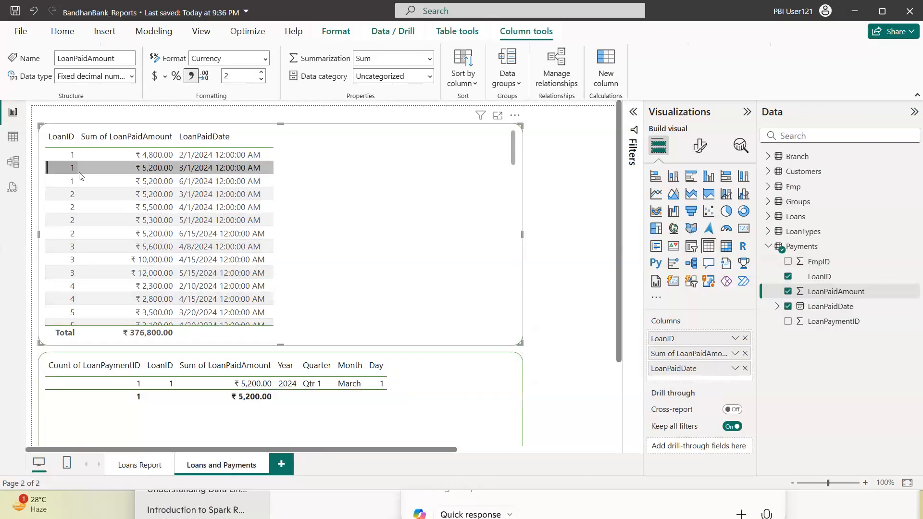
pyautogui.click(74, 168)
pyautogui.click(77, 155)
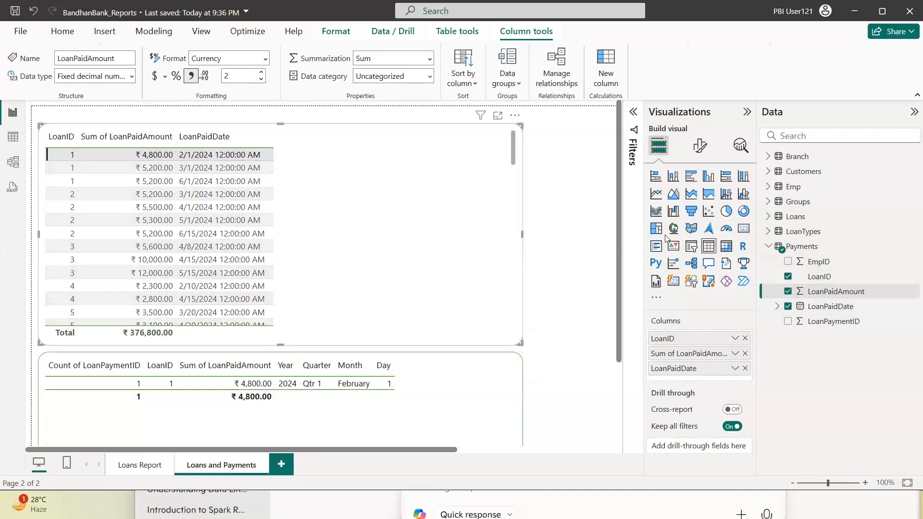
# - Clear LoanID, LoanPaidAmount and LoanPaidDate of the Payments table from the upper table
pyautogui.click(788, 276)
pyautogui.click(788, 292)
pyautogui.click(788, 306)
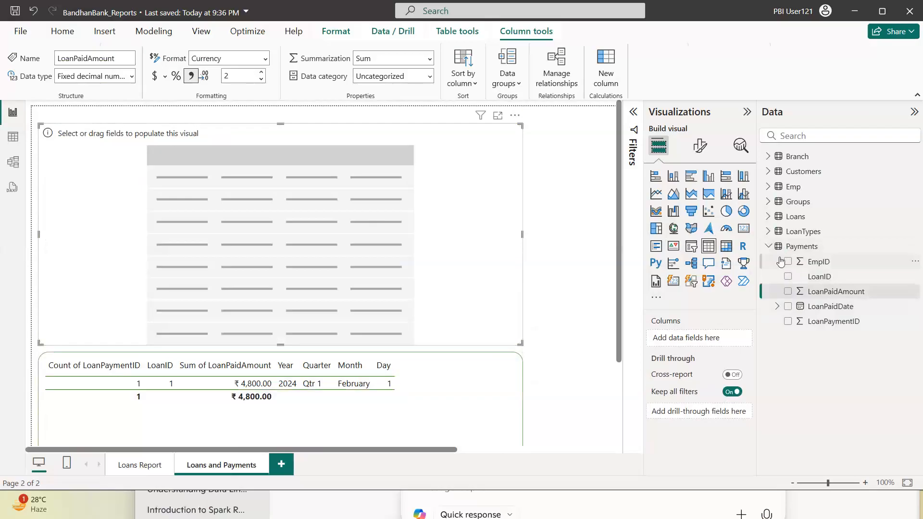
# - Fill the empty upper table with CustomerID, LoanID and LoanPrincipleAmount from the Loans table
pyautogui.click(768, 245)
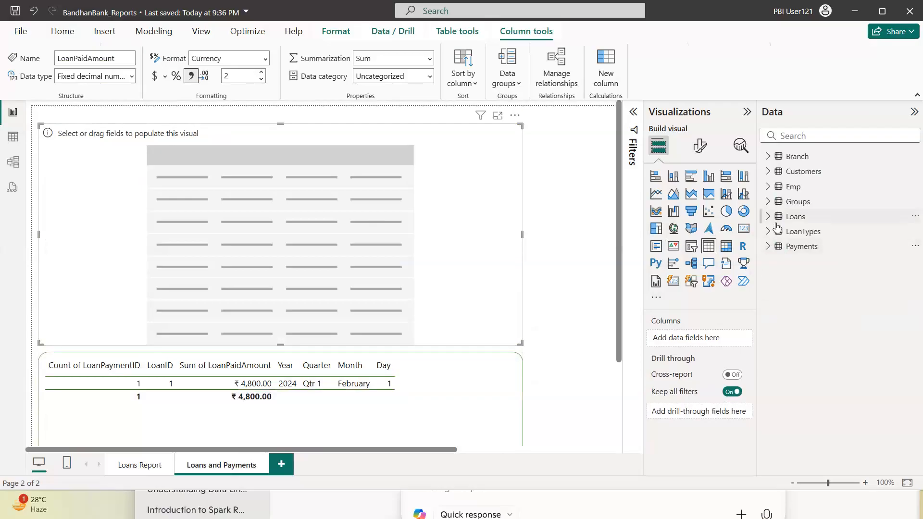
pyautogui.click(768, 216)
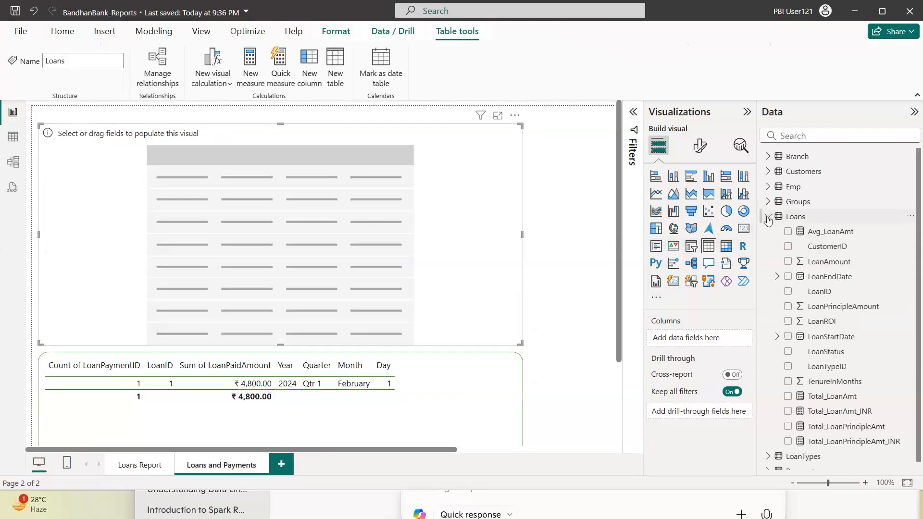
pyautogui.click(788, 246)
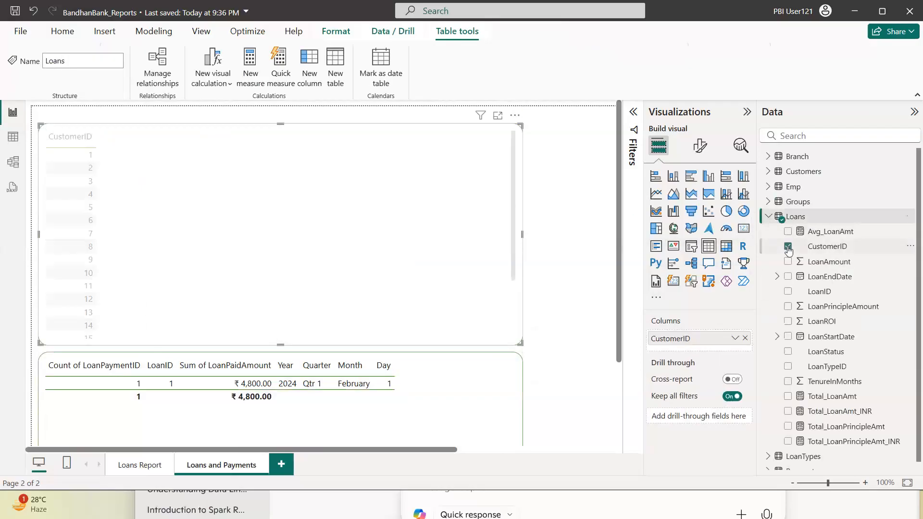
pyautogui.click(788, 292)
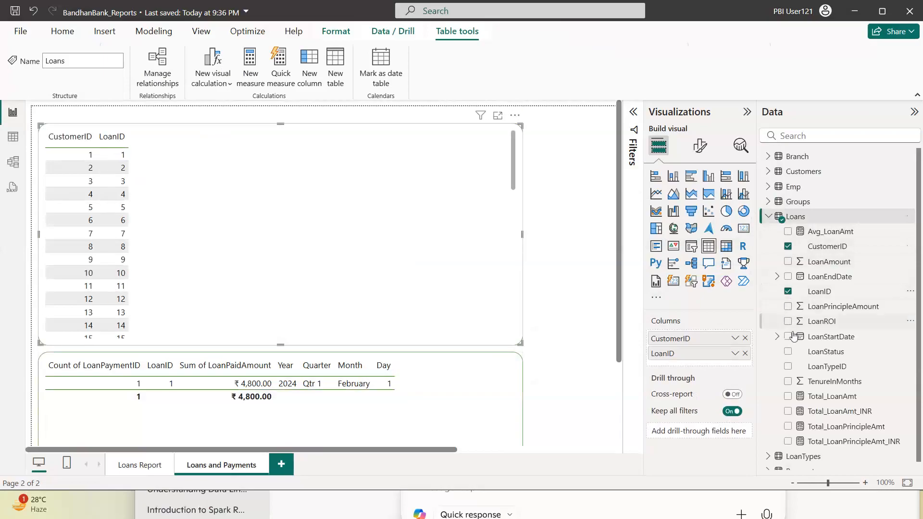
pyautogui.click(788, 307)
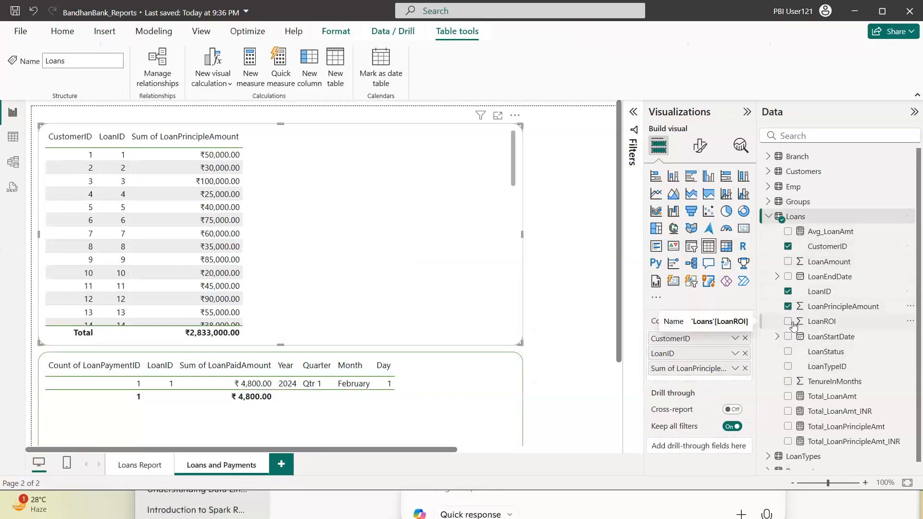
# - Set the default summarization of LoanROI to Don't summarize and add LoanROI and LoanTypeID to the loans table
pyautogui.click(819, 322)
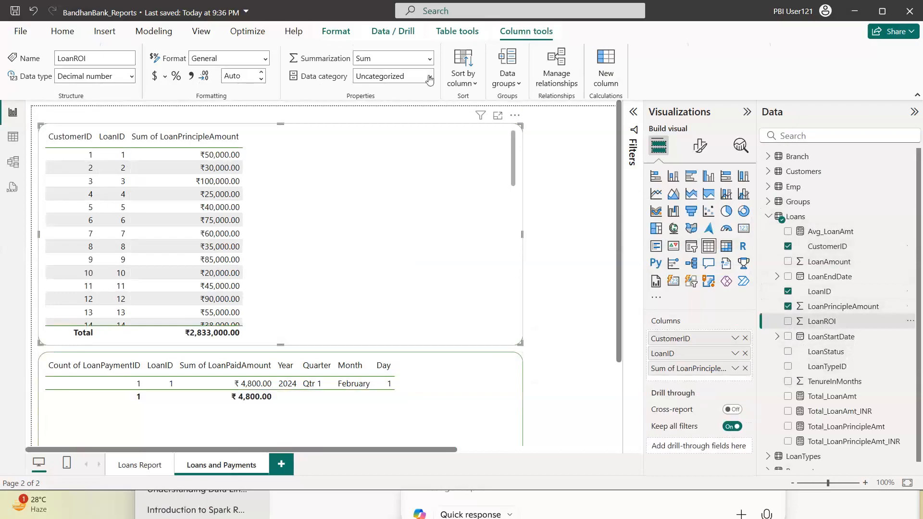
pyautogui.click(429, 59)
pyautogui.click(385, 77)
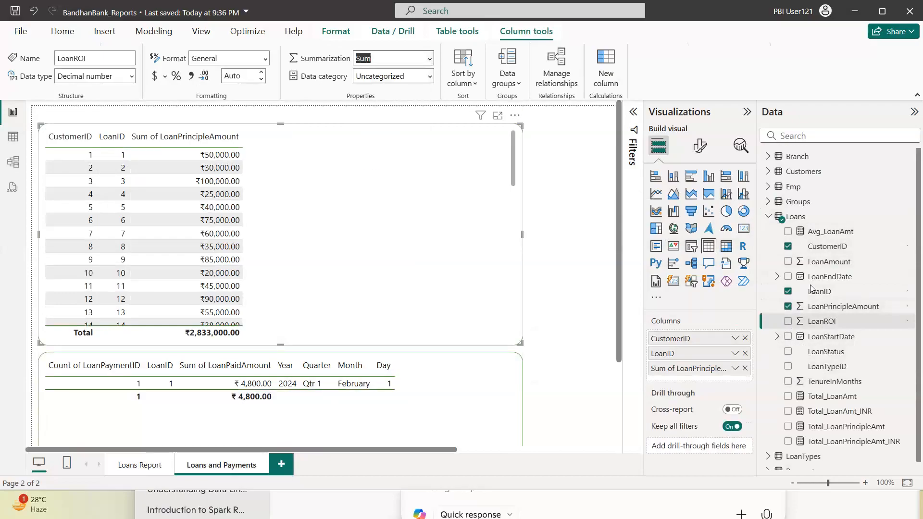
pyautogui.click(788, 323)
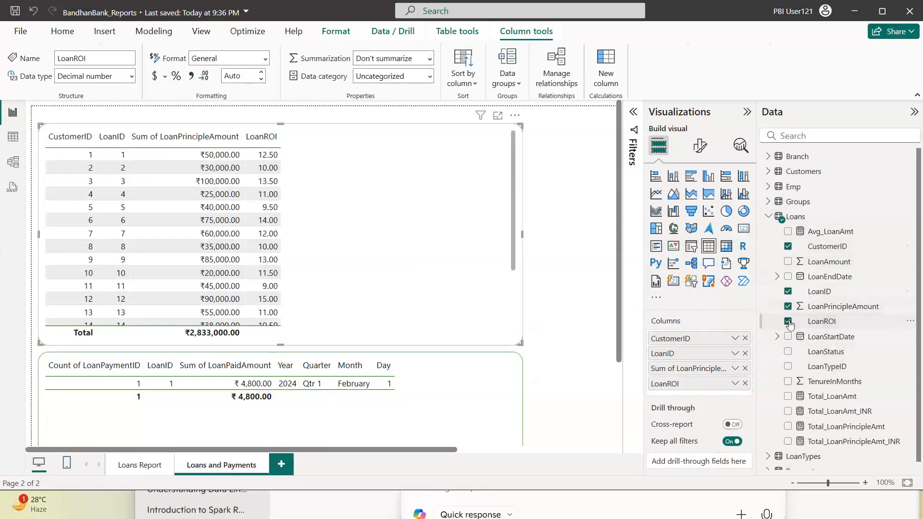
pyautogui.click(789, 367)
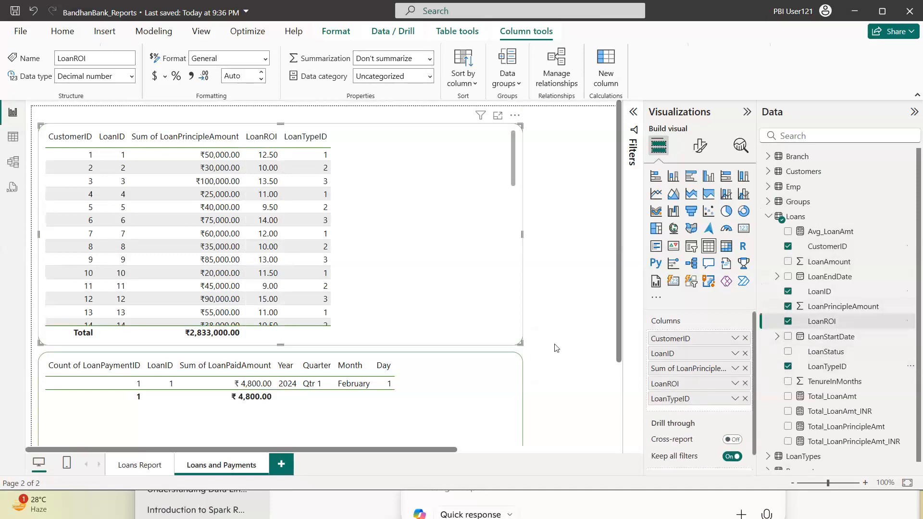
# - Select the rows of loan 1 and loan 2 in the loans table to check the payments shown for each
pyautogui.click(454, 298)
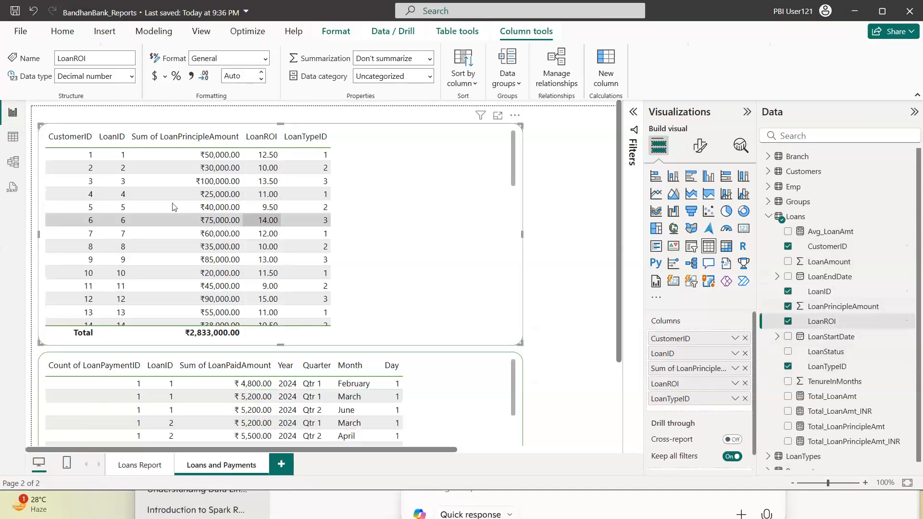
pyautogui.click(112, 156)
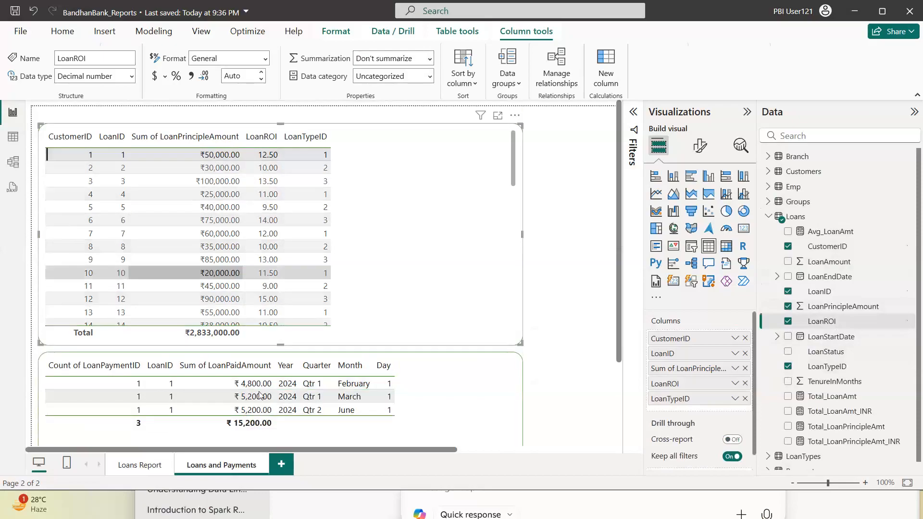
pyautogui.click(124, 171)
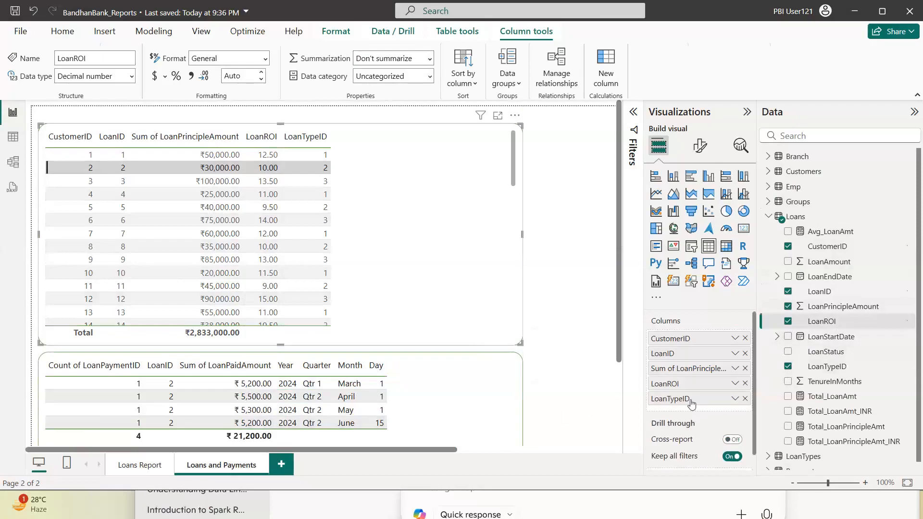
# - Show LoanPaidDate in the payments table as a plain date instead of a date hierarchy, and select loan 3 in the loans table
pyautogui.scroll(-1, 693, 399)
pyautogui.click(482, 398)
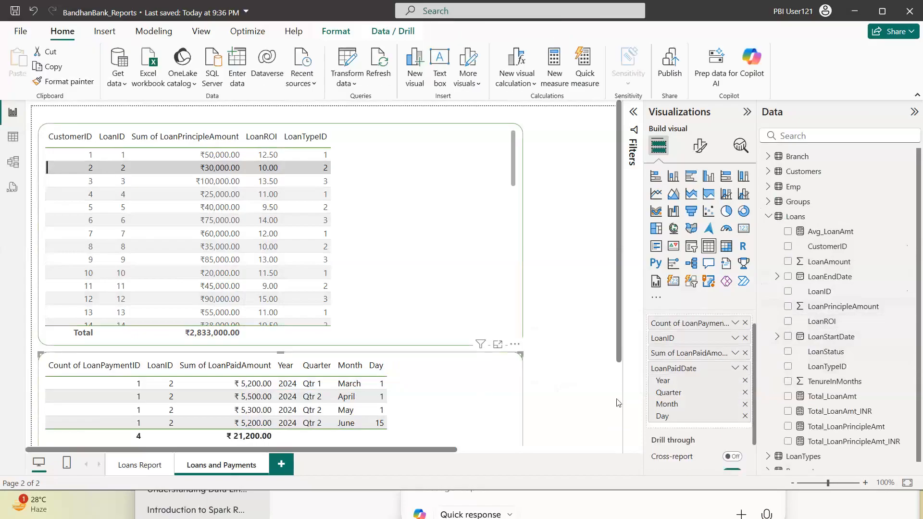
pyautogui.click(735, 369)
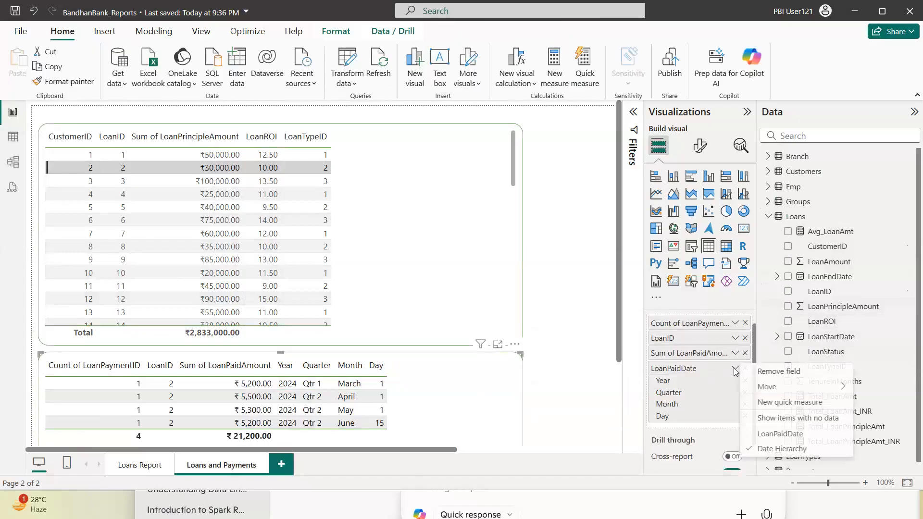
pyautogui.click(774, 434)
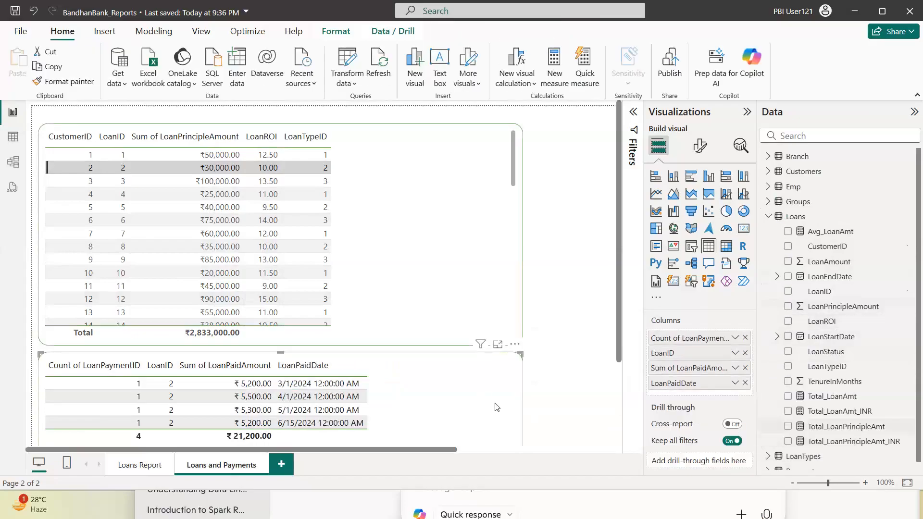
pyautogui.click(127, 184)
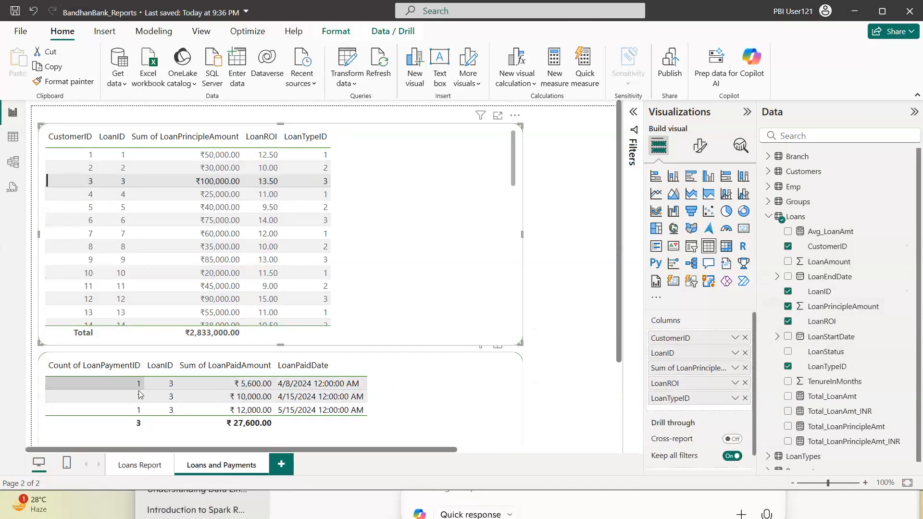
# - Set LoanPaymentID in the payments table to Don't summarize so that individual payment IDs are listed
pyautogui.click(735, 339)
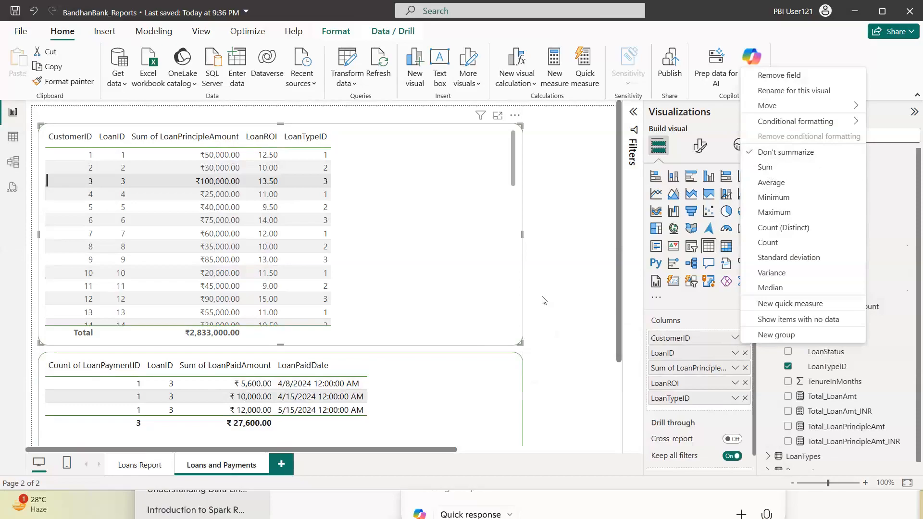
pyautogui.click(415, 388)
pyautogui.click(734, 339)
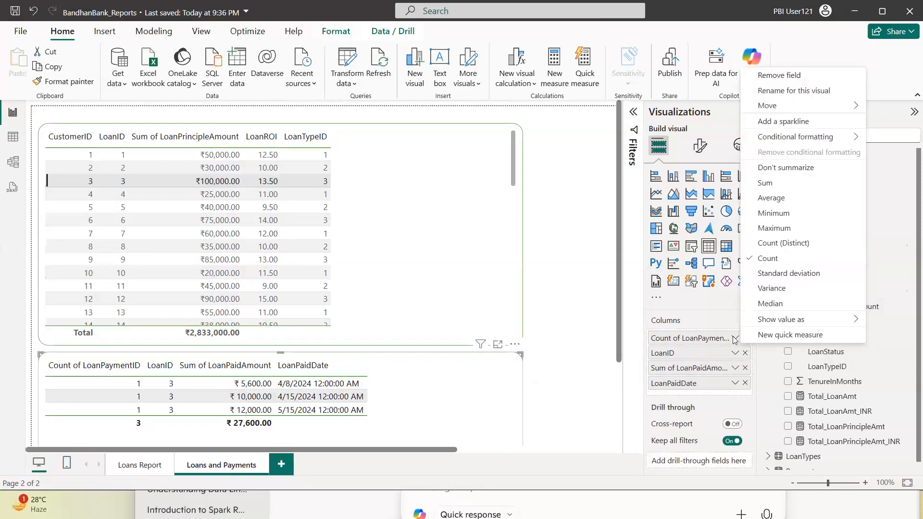
pyautogui.click(774, 172)
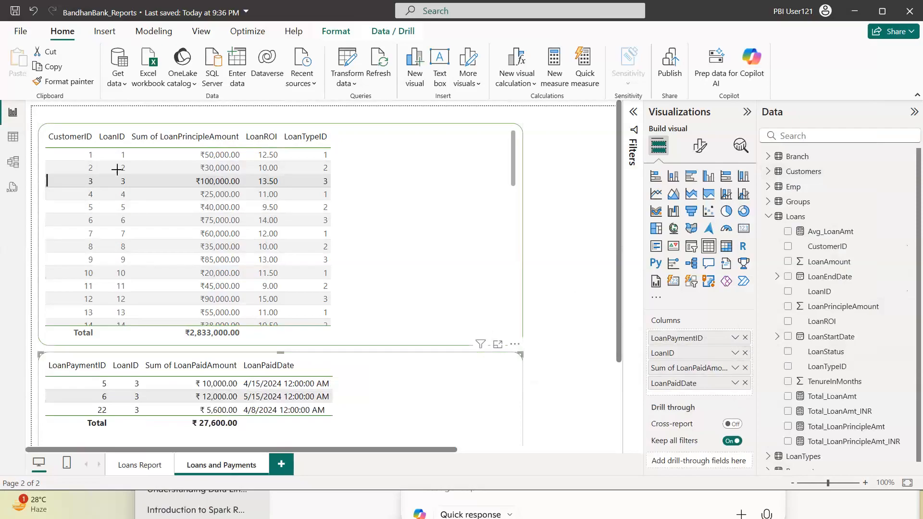
pyautogui.moveTo(117, 169)
pyautogui.mouseDown()
pyautogui.moveTo(138, 150)
pyautogui.moveTo(111, 161)
pyautogui.mouseUp()
pyautogui.moveTo(114, 369)
pyautogui.mouseDown()
pyautogui.moveTo(140, 355)
pyautogui.moveTo(90, 387)
pyautogui.moveTo(103, 396)
pyautogui.mouseUp()
pyautogui.click(96, 400)
pyautogui.moveTo(95, 414); pyautogui.dragTo(107, 407)
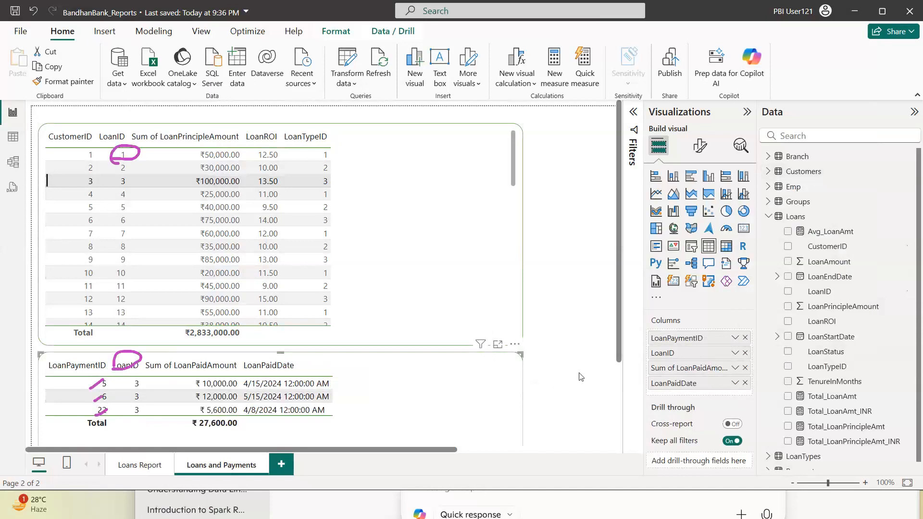
pyautogui.click(627, 374)
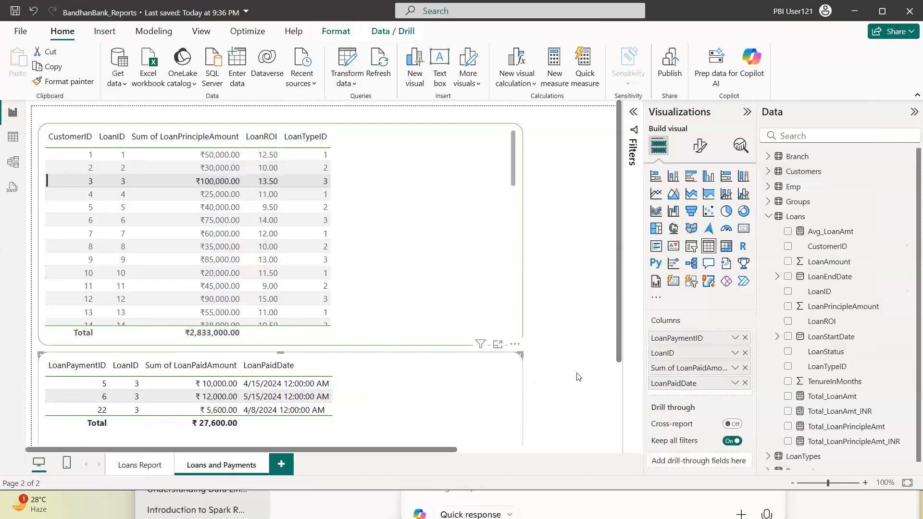
pyautogui.moveTo(137, 177); pyautogui.dragTo(111, 184)
pyautogui.click(638, 376)
# - Clear the loan 3 selection, then select loans 3, 4 and 12 in turn to check the payments of each
pyautogui.click(124, 181)
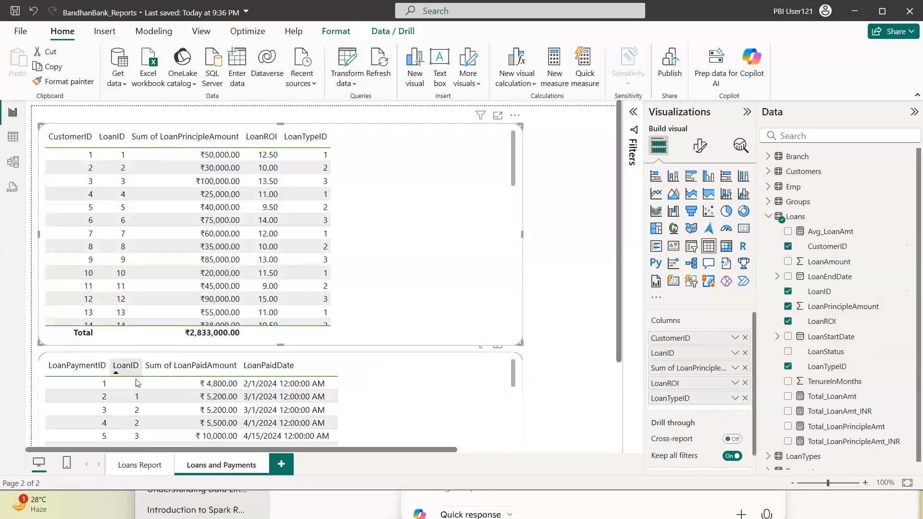
pyautogui.click(124, 185)
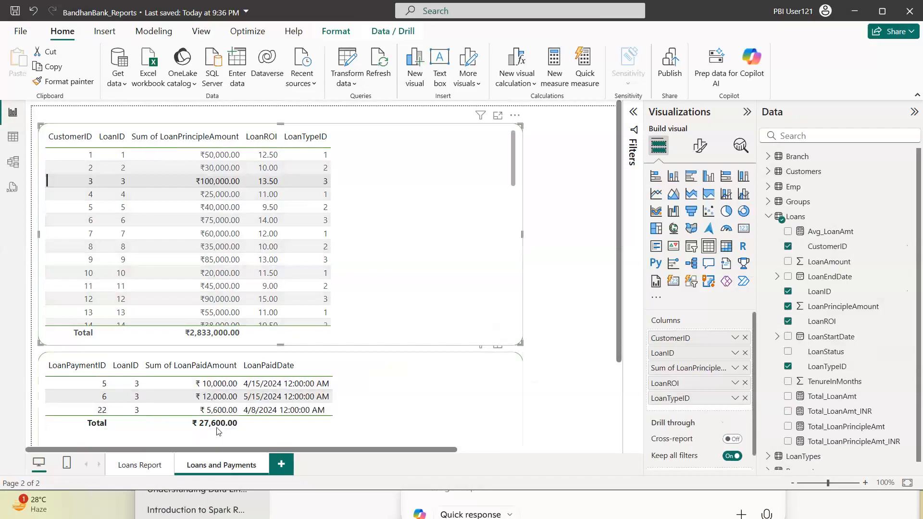
pyautogui.click(131, 194)
pyautogui.click(128, 194)
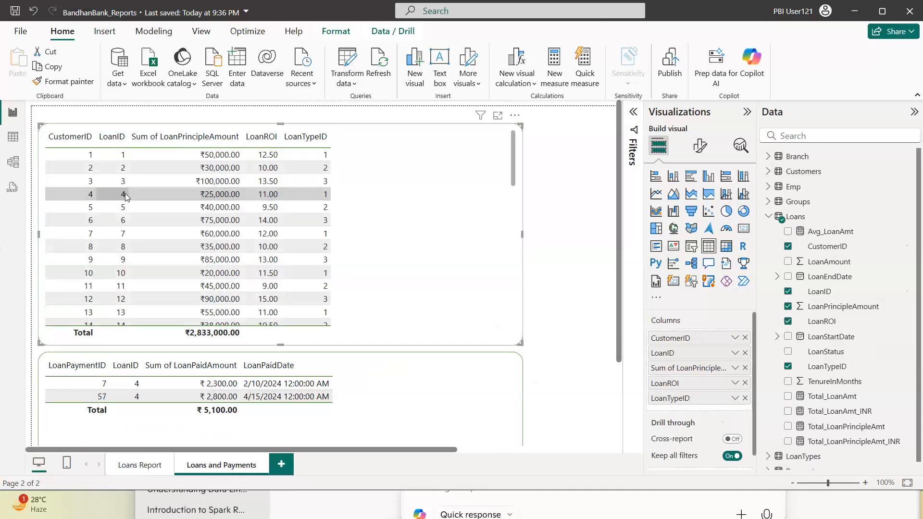
pyautogui.click(123, 299)
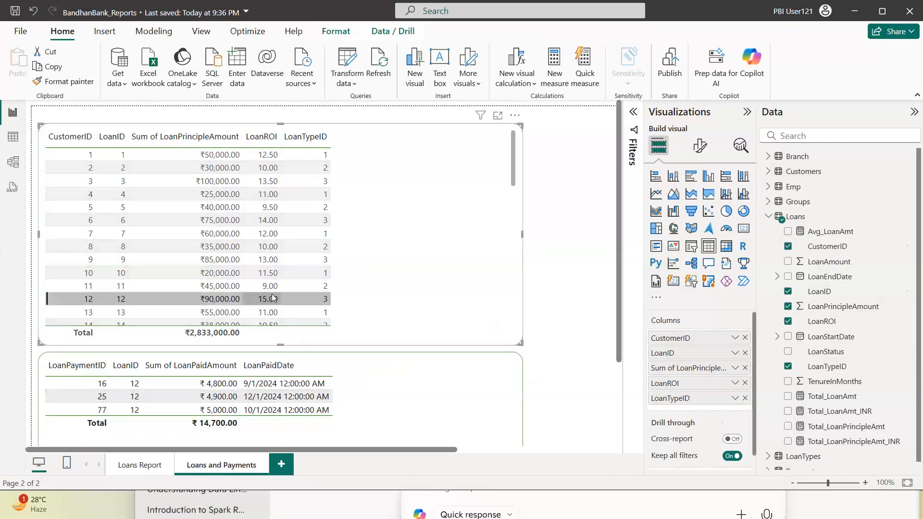
# - Select the loans at the end of the loans table one by one, from loan 50 back to loan 38, to check their payments
pyautogui.scroll(-6, 273, 298)
pyautogui.scroll(-6, 273, 298)
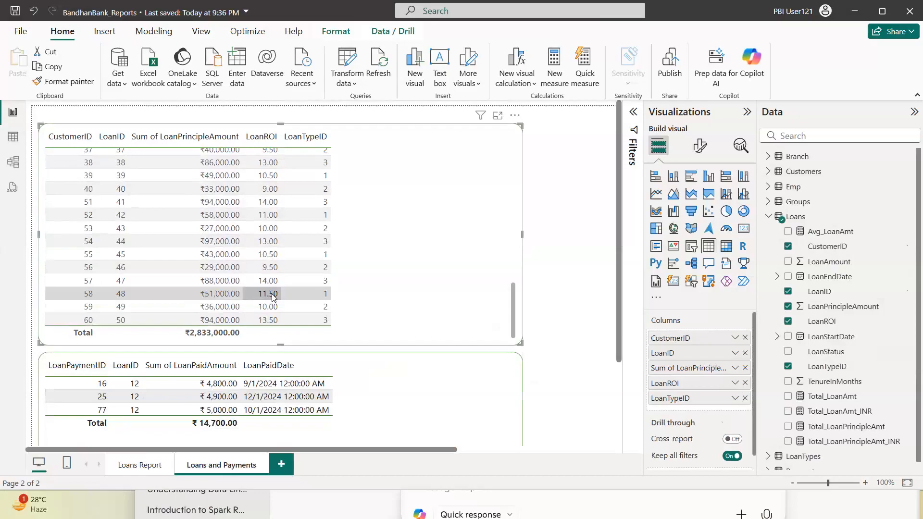
pyautogui.scroll(12, 273, 298)
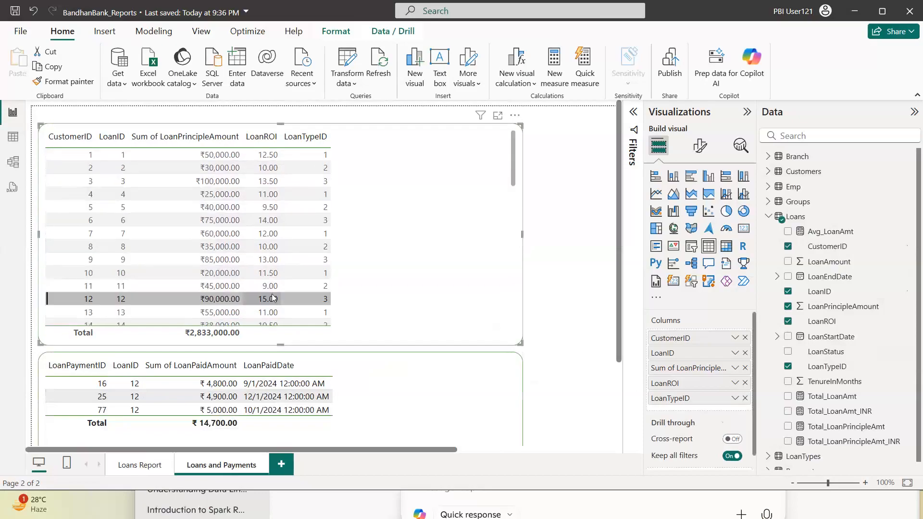
pyautogui.scroll(-12, 273, 298)
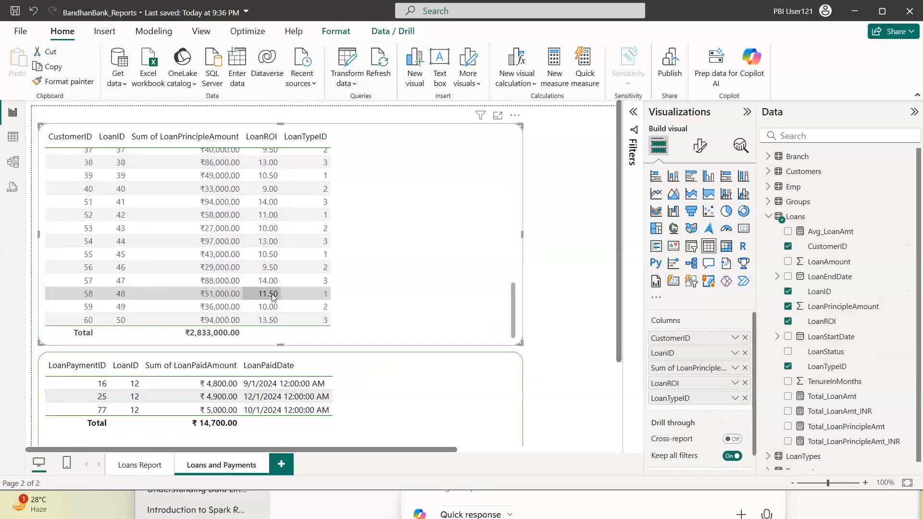
pyautogui.click(120, 320)
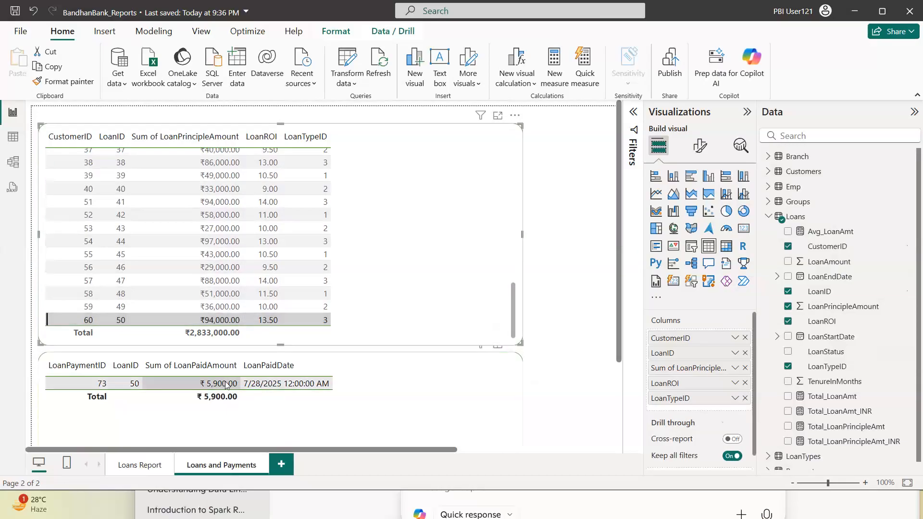
pyautogui.click(175, 307)
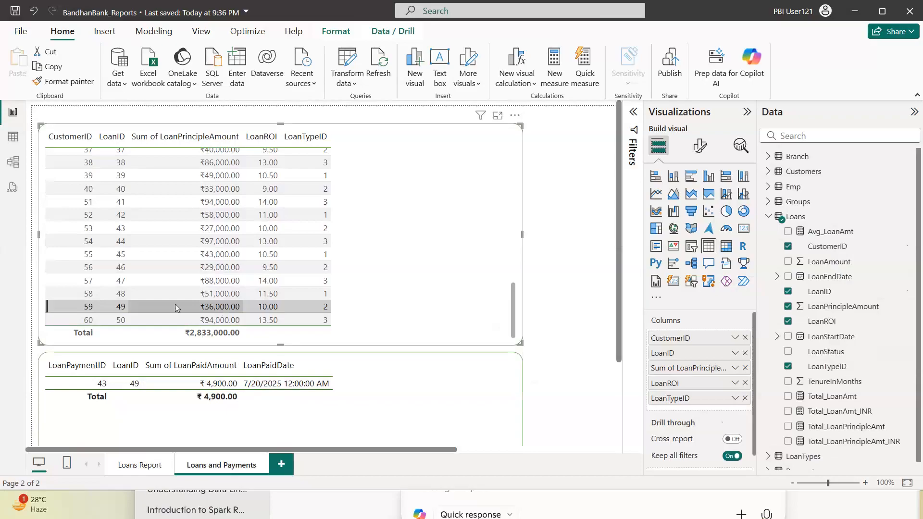
pyautogui.click(126, 294)
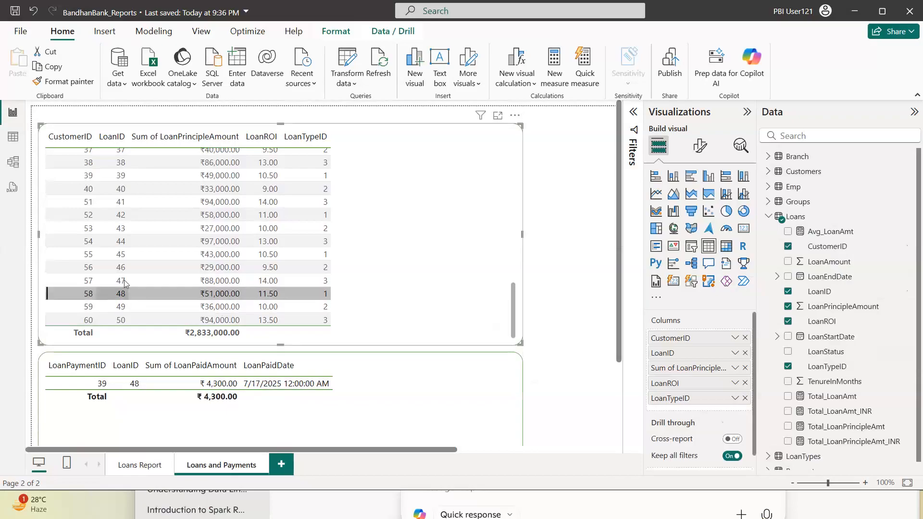
pyautogui.click(125, 282)
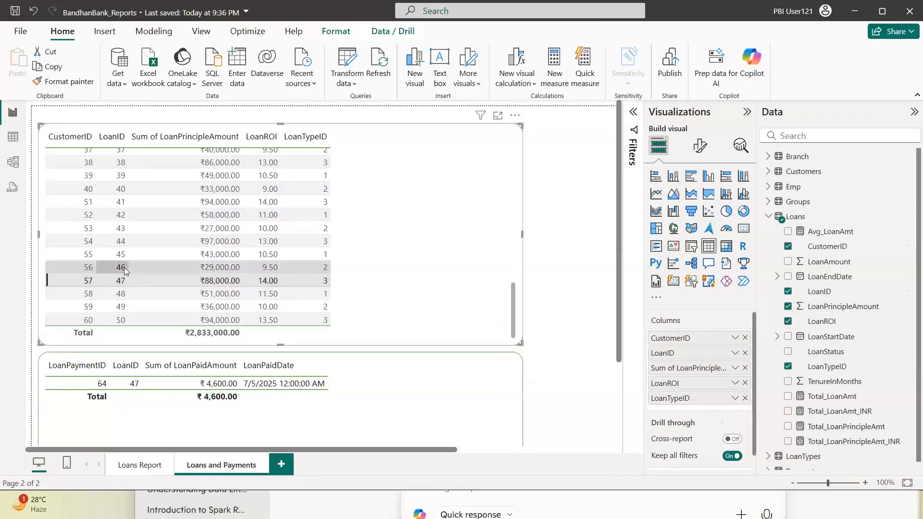
pyautogui.click(124, 271)
pyautogui.click(124, 254)
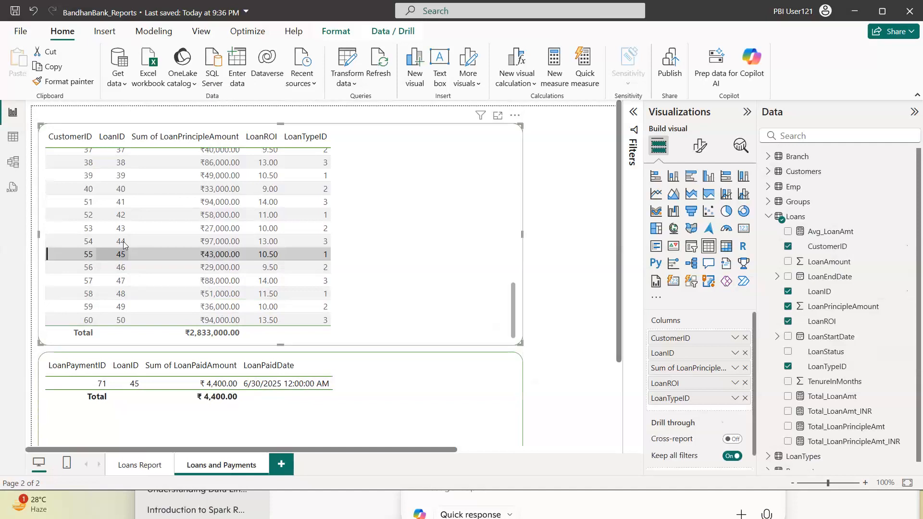
pyautogui.click(124, 242)
pyautogui.click(127, 227)
pyautogui.click(128, 214)
pyautogui.click(126, 200)
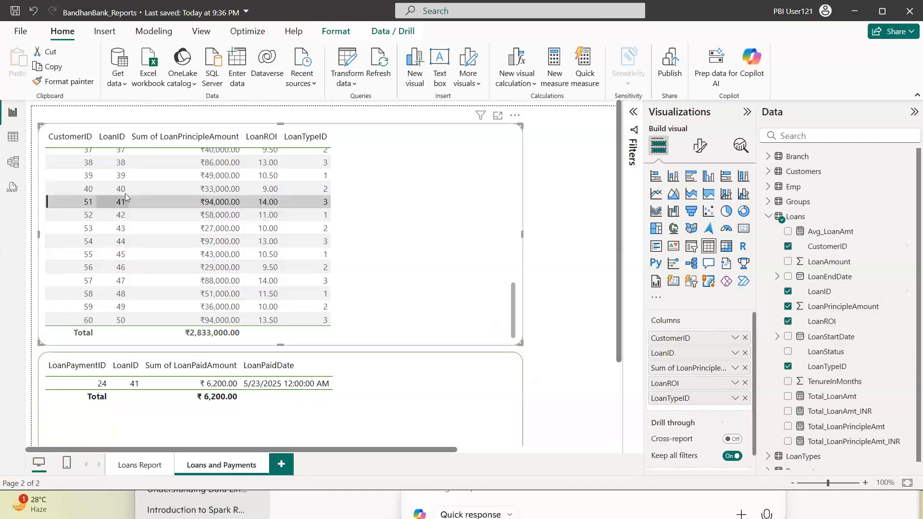
pyautogui.click(125, 189)
pyautogui.click(124, 175)
pyautogui.click(123, 163)
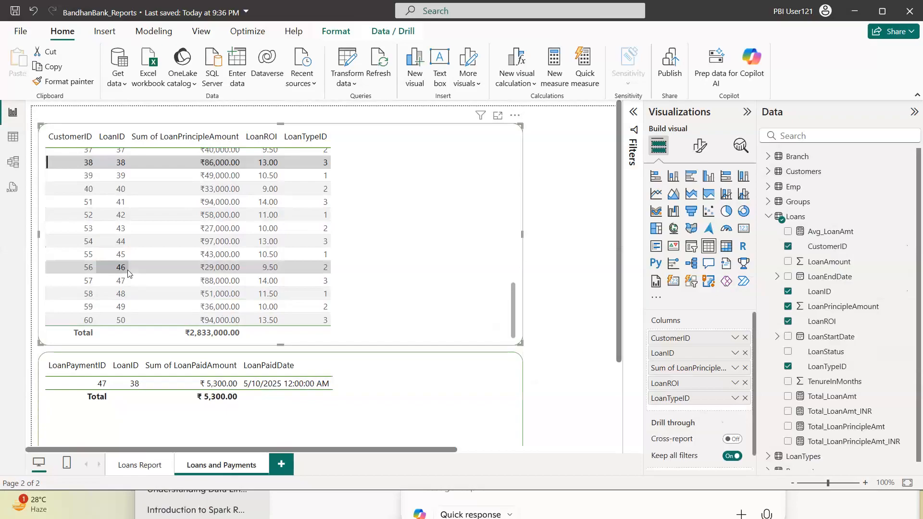
# - Return to the start of the loans table and select loan 1 and loan 2 to review their payments
pyautogui.scroll(10, 144, 270)
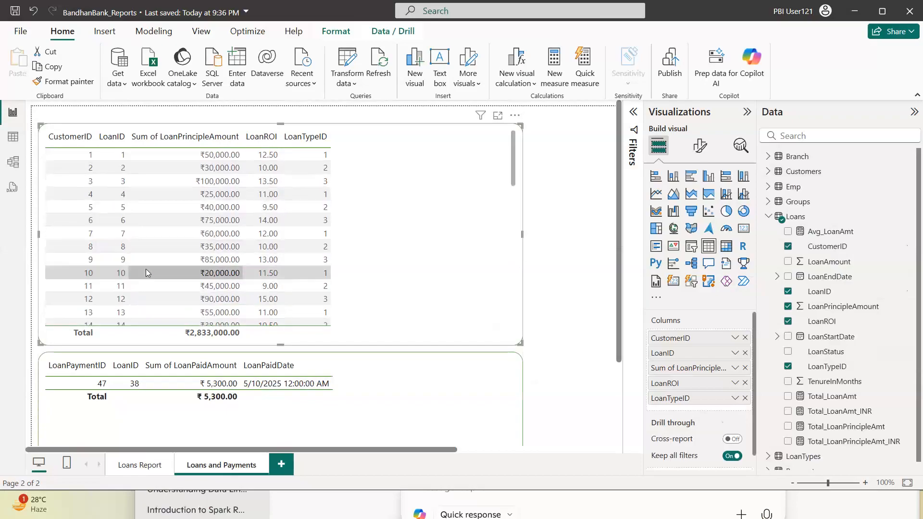
pyautogui.click(213, 155)
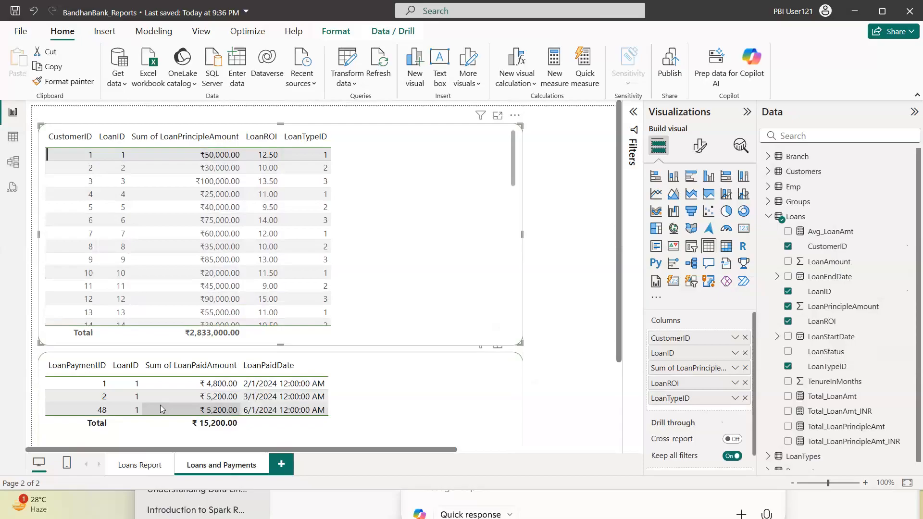
pyautogui.click(133, 168)
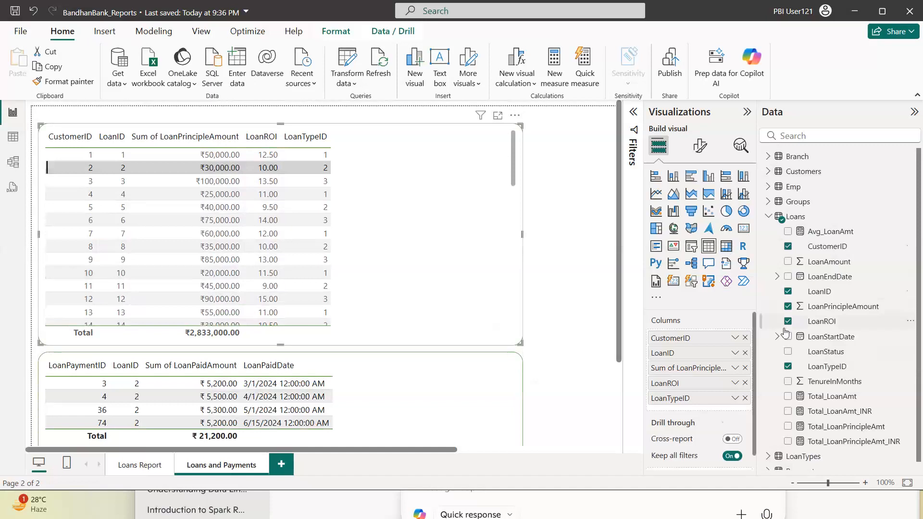
# - Set the default summarization of TenureInMonths to Don't summarize and add the field to the loans table
pyautogui.click(823, 380)
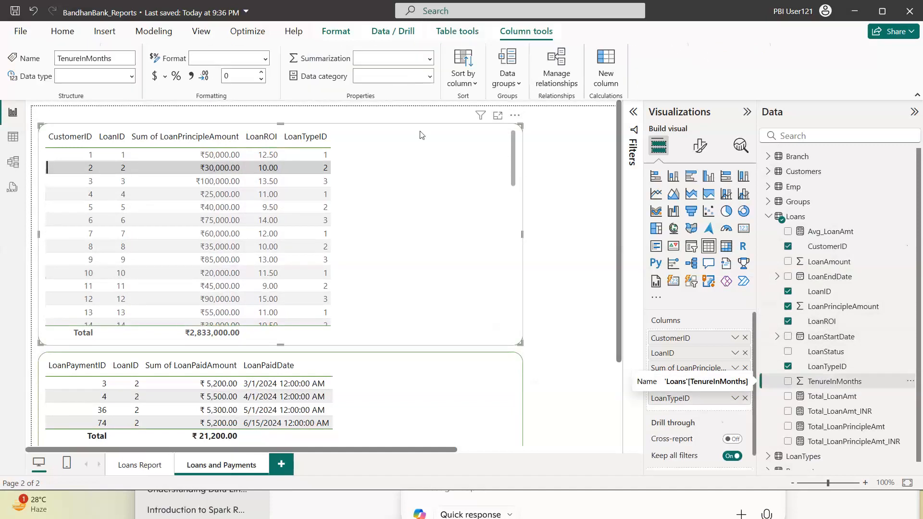
pyautogui.click(429, 62)
pyautogui.click(385, 74)
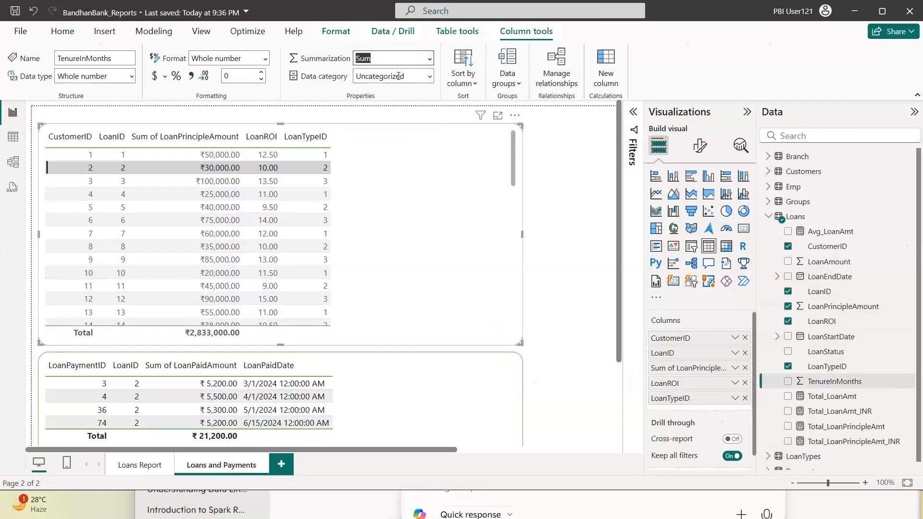
pyautogui.click(789, 381)
pyautogui.click(429, 208)
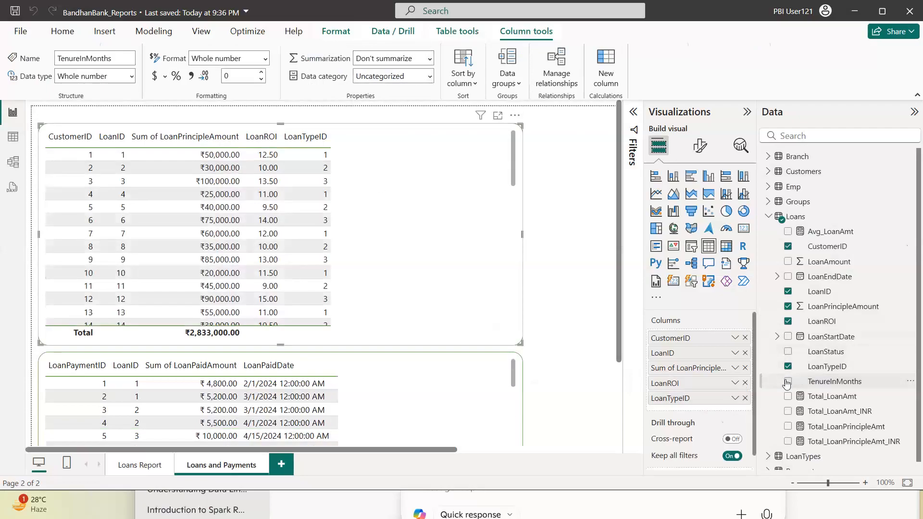
pyautogui.click(787, 381)
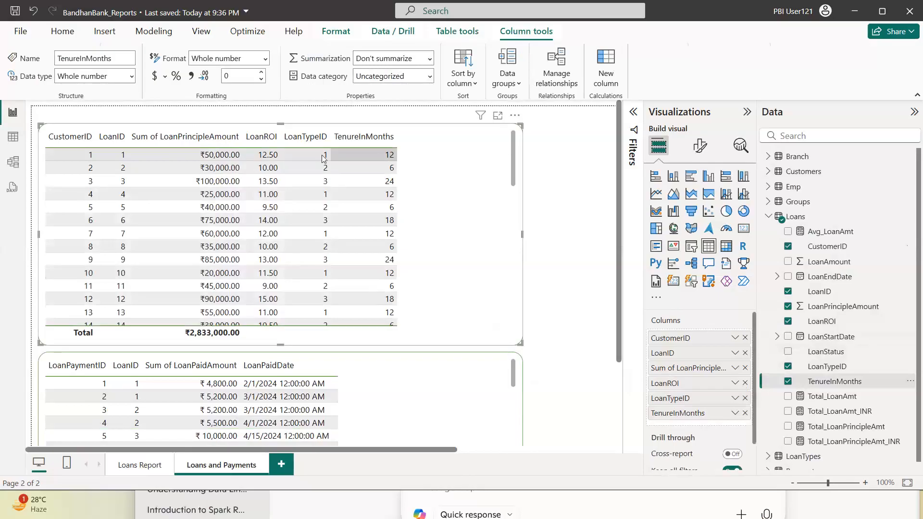
# - Add LoanTypeName from the LoanTypes table to the loans table visual
pyautogui.click(767, 219)
pyautogui.click(766, 219)
pyautogui.click(766, 219)
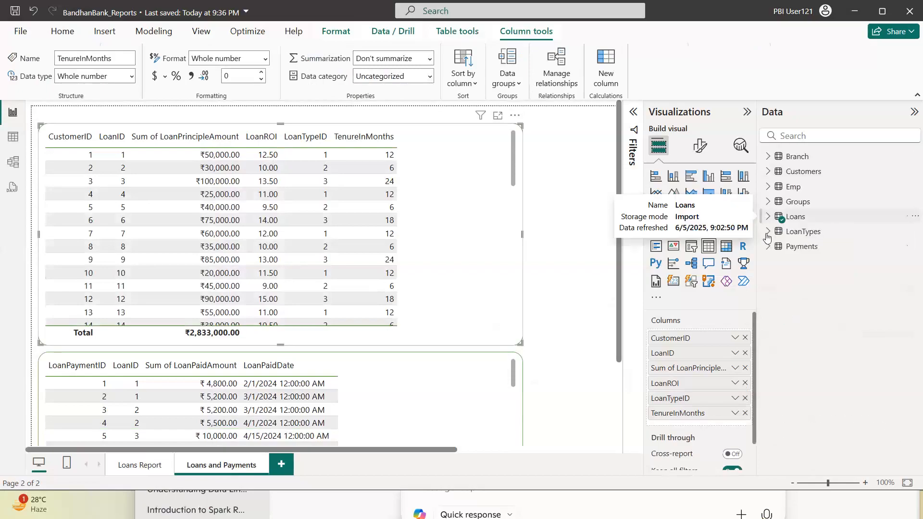
pyautogui.click(767, 233)
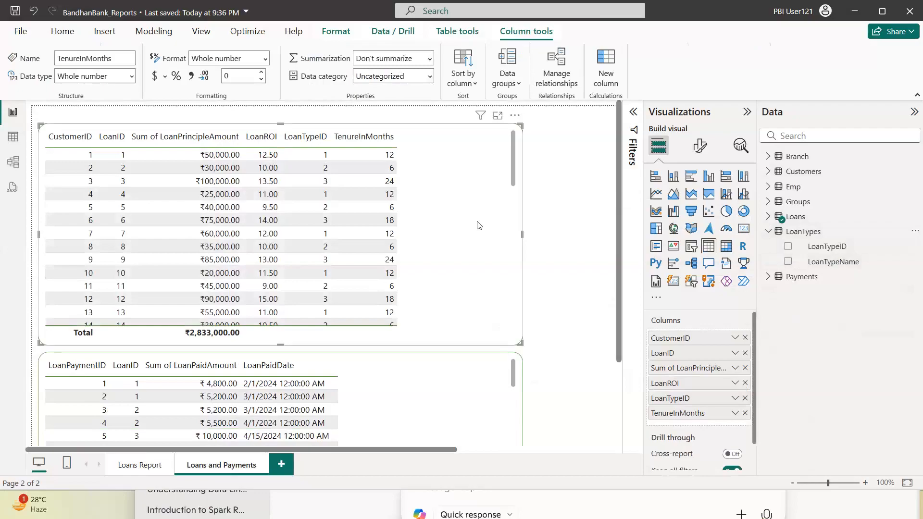
pyautogui.click(788, 261)
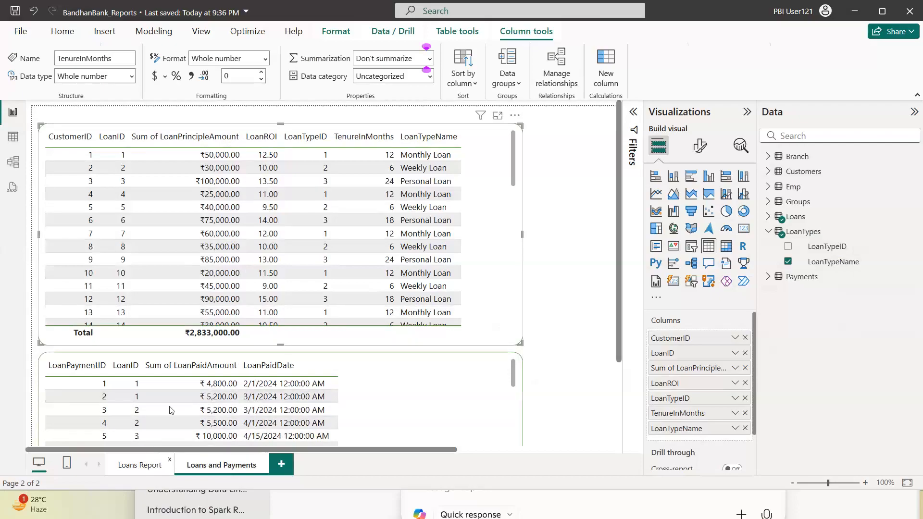
# - Open the Loans Report page and review its cards and its loan type and branch charts
pyautogui.click(152, 468)
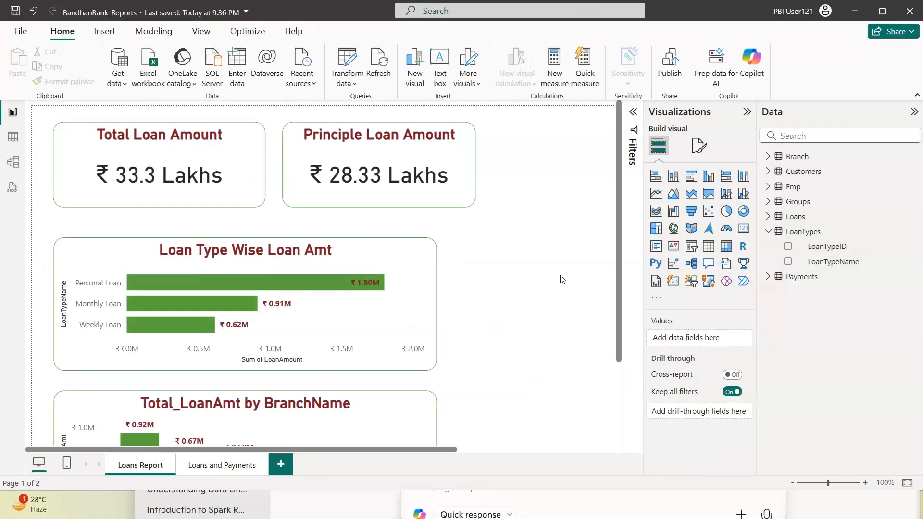
pyautogui.scroll(-3, 465, 272)
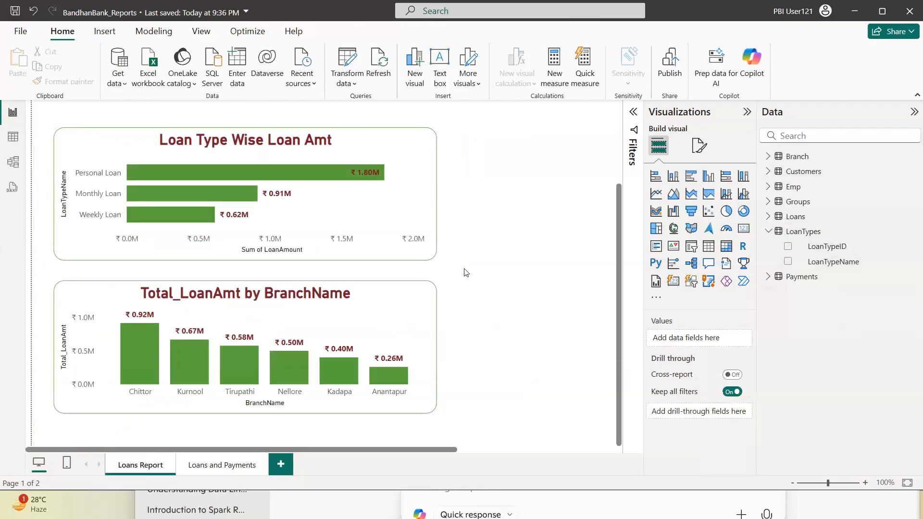
pyautogui.scroll(3, 465, 272)
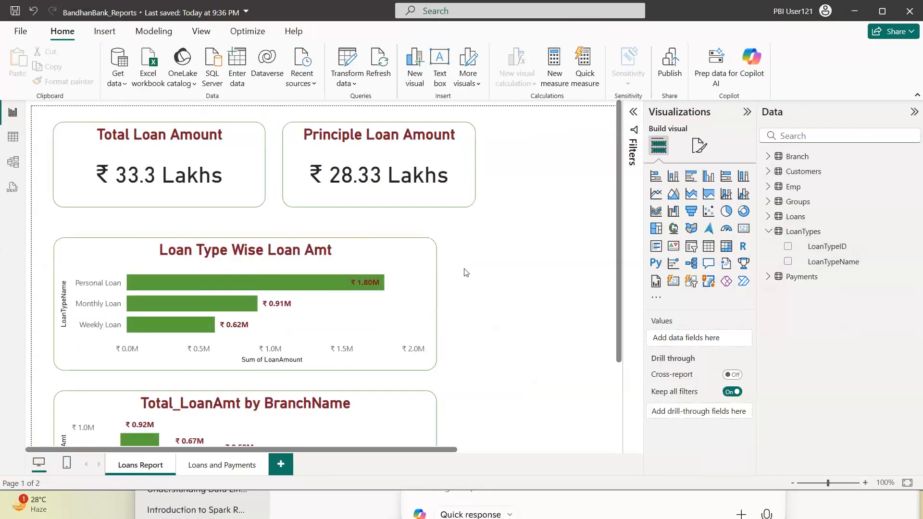
# - Switch to the Bandhan Bank Project presentation in PowerPoint and start the slide show at the Report Requirements slide
pyautogui.press('super')
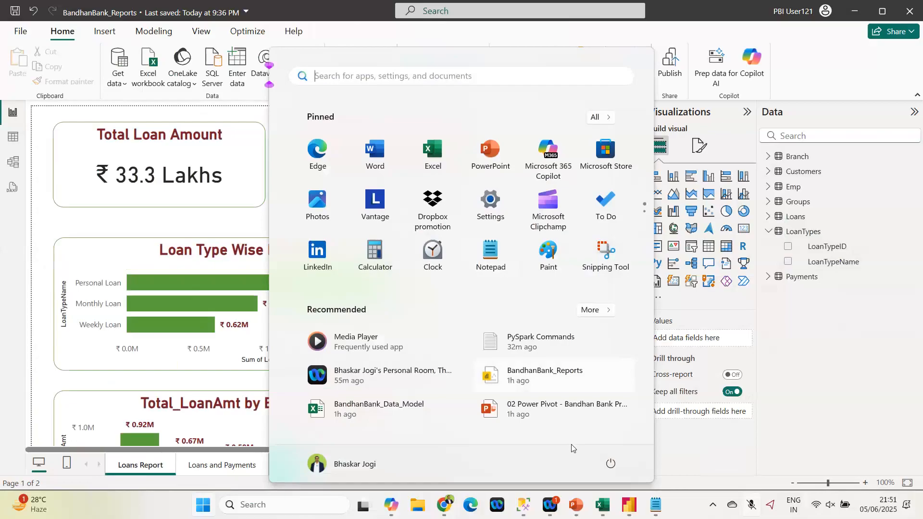
pyautogui.click(580, 505)
pyautogui.click(739, 356)
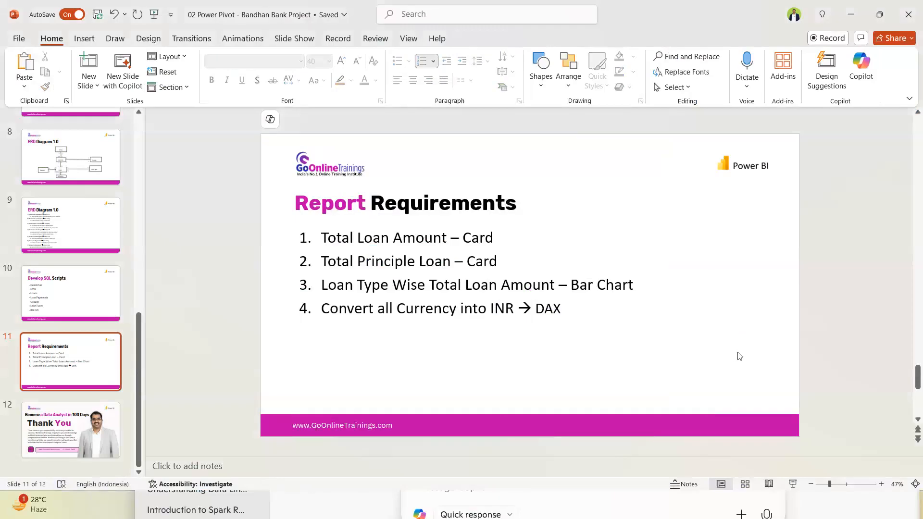
pyautogui.hotkey('shift', 'F5')
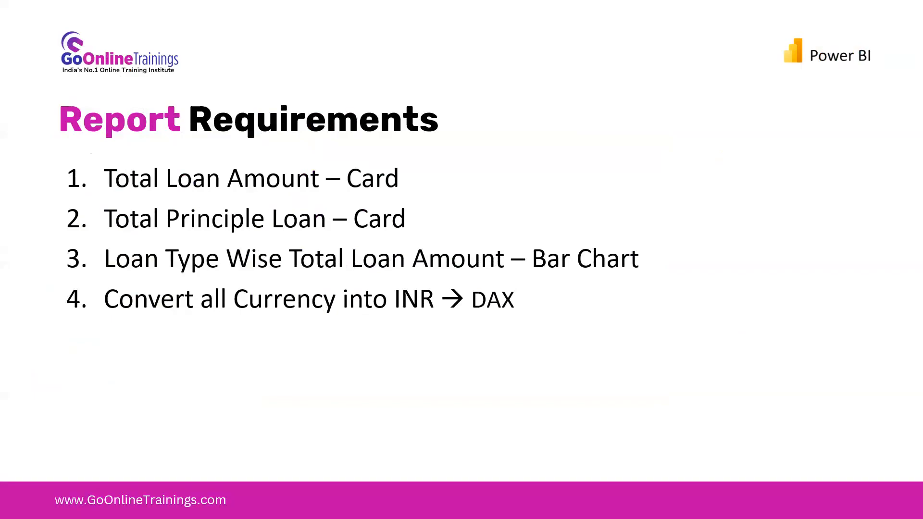